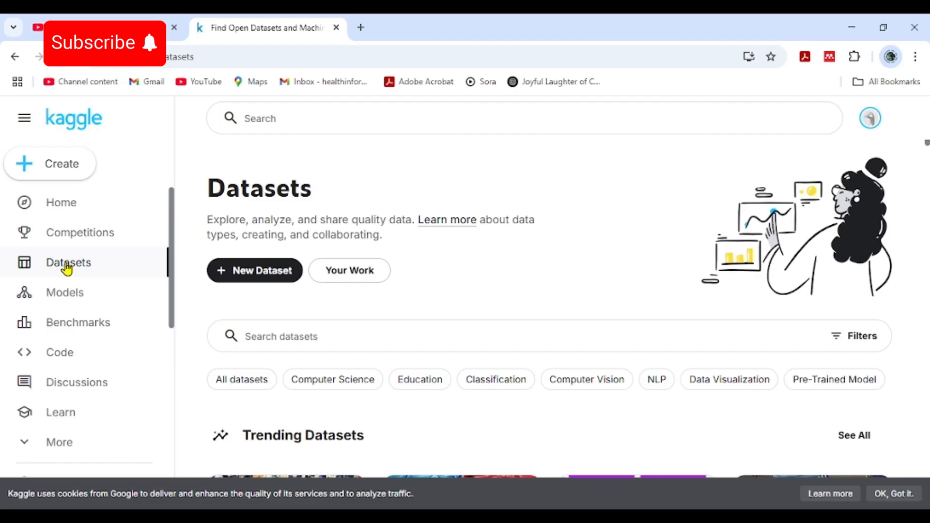
Step: Search the Kaggle datasets for the recent query "Flight Price Prediction", open the first matching dataset and view its description
{"action": "left_click", "coordinate": [274, 335]}
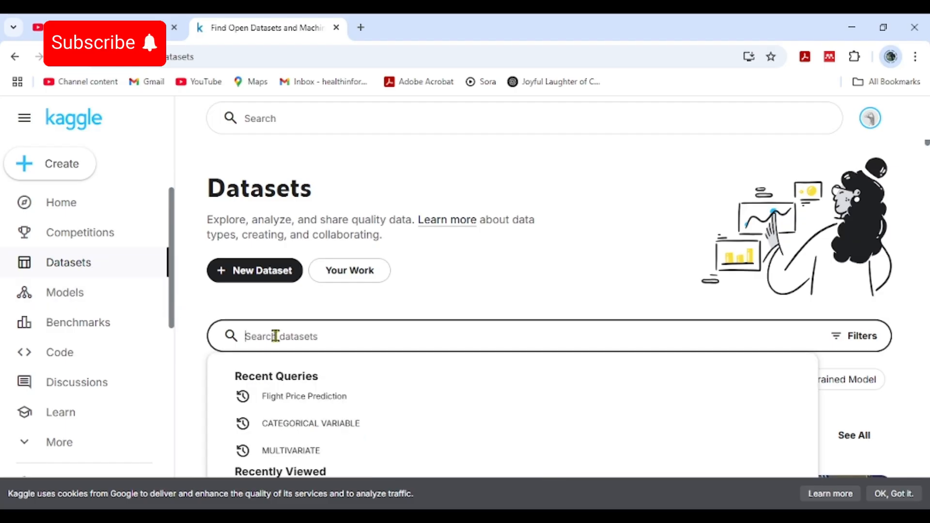
{"action": "left_click", "coordinate": [295, 397]}
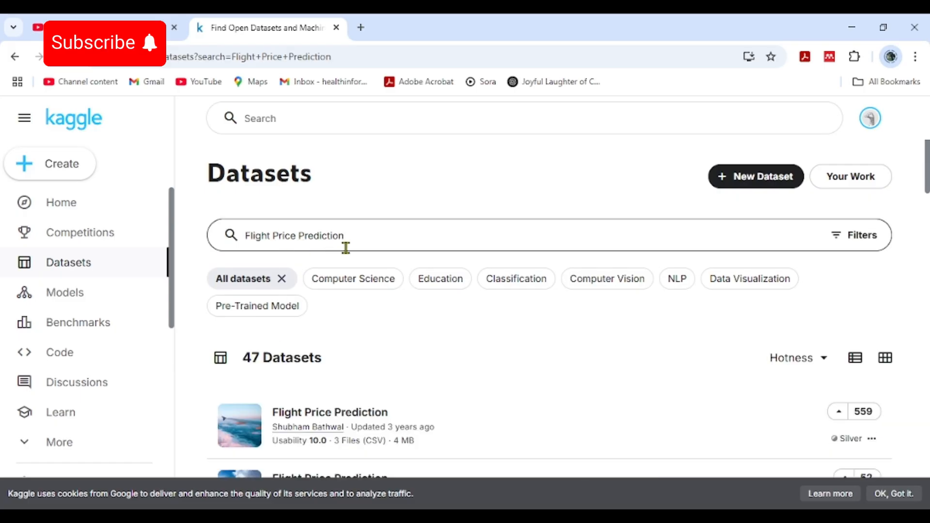
{"action": "left_click", "coordinate": [349, 417]}
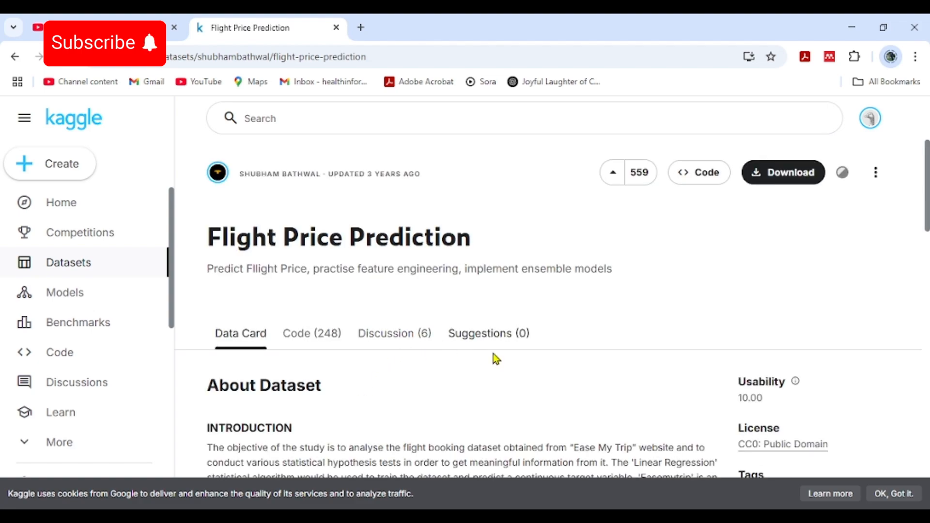
{"action": "left_click_drag", "start_coordinate": [927, 194], "coordinate": [907, 260]}
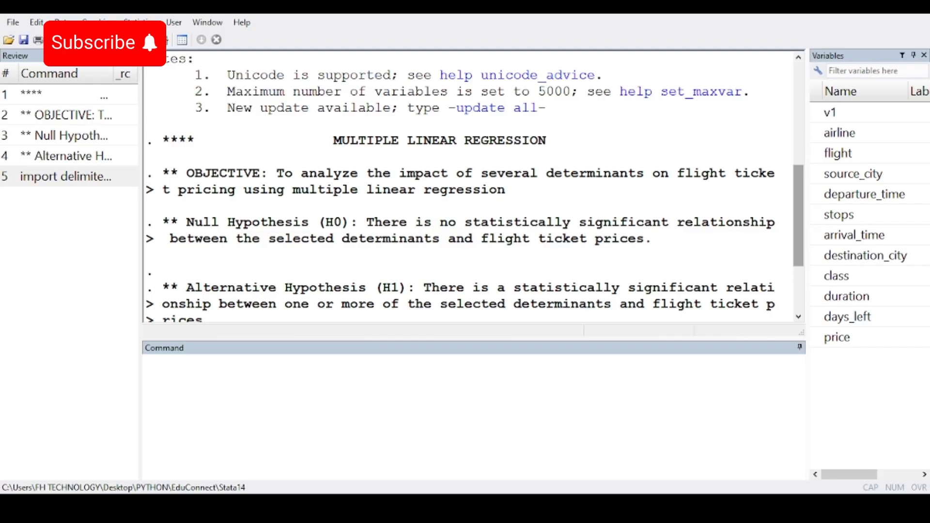
Step: Switch to Stata and examine the null and alternative hypotheses and the variable and observation counts of the imported Clean_Dataset.csv
{"action": "left_click", "coordinate": [393, 449]}
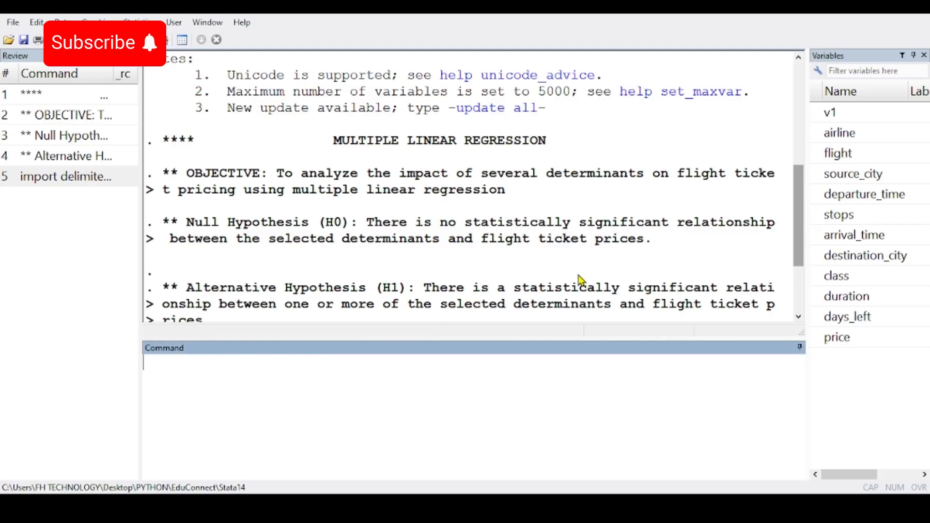
{"action": "left_click_drag", "start_coordinate": [795, 207], "coordinate": [799, 231]}
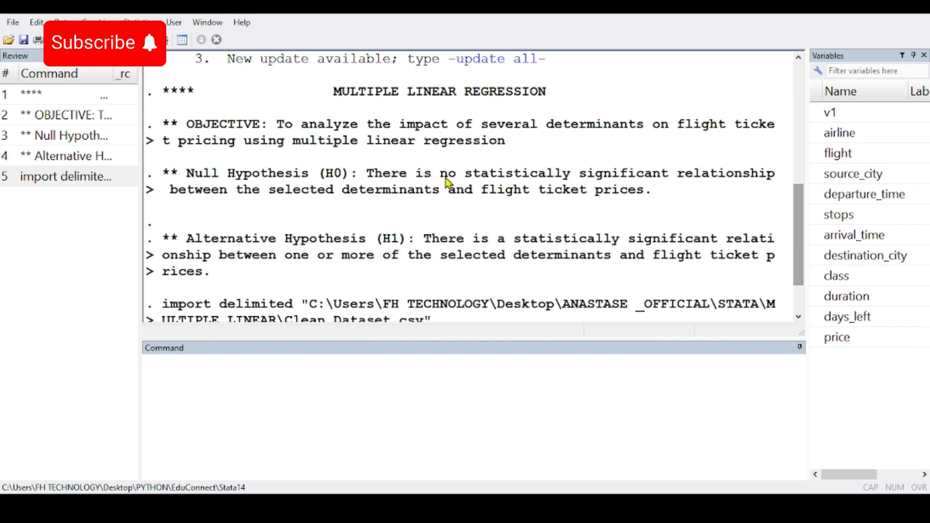
{"action": "left_click_drag", "start_coordinate": [446, 181], "coordinate": [418, 211]}
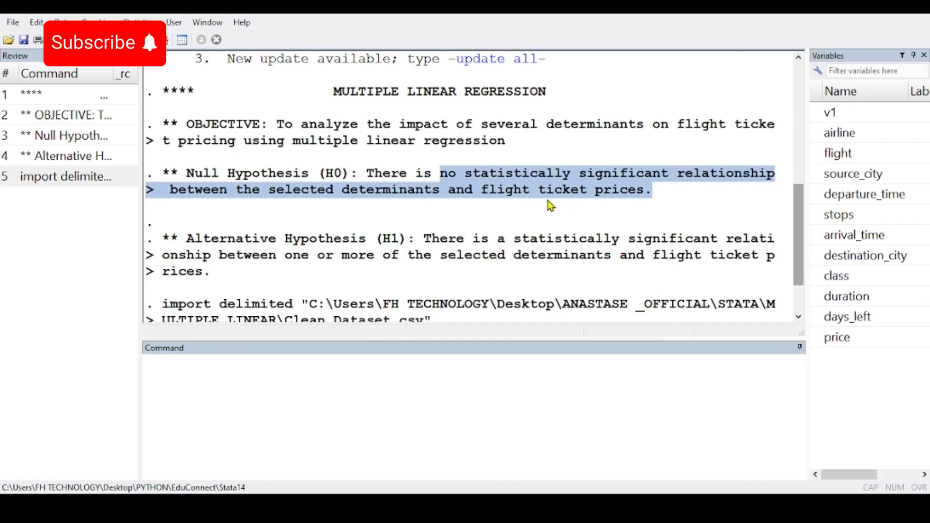
{"action": "left_click_drag", "start_coordinate": [639, 206], "coordinate": [463, 241]}
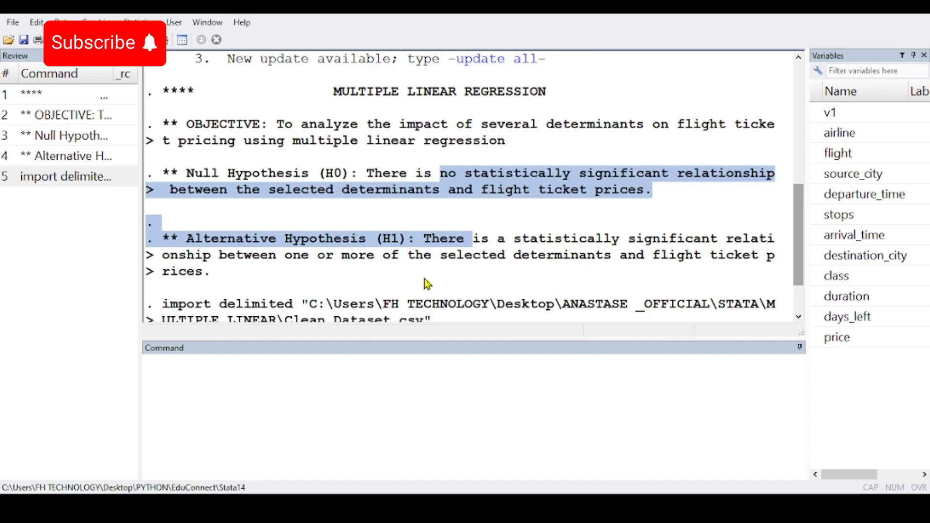
{"action": "left_click_drag", "start_coordinate": [278, 260], "coordinate": [668, 265]}
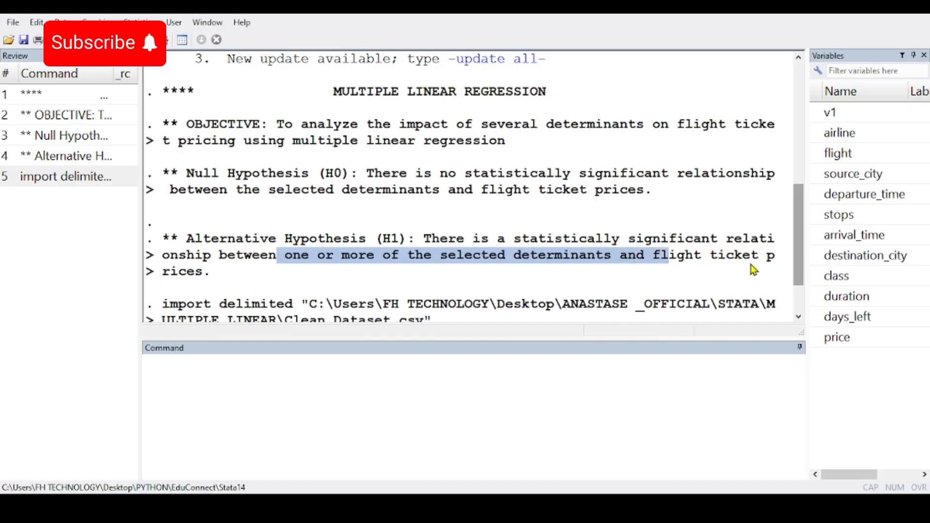
{"action": "left_click_drag", "start_coordinate": [798, 223], "coordinate": [799, 268]}
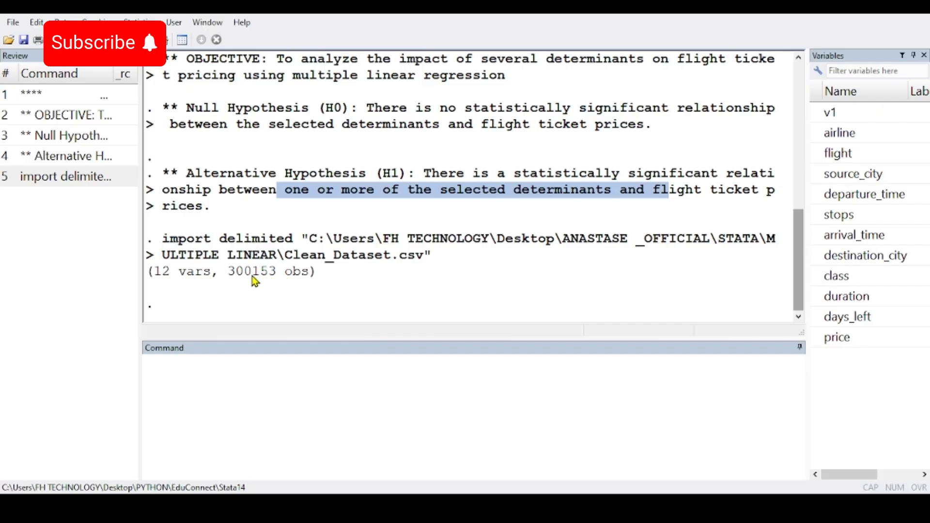
{"action": "left_click_drag", "start_coordinate": [251, 271], "coordinate": [231, 274]}
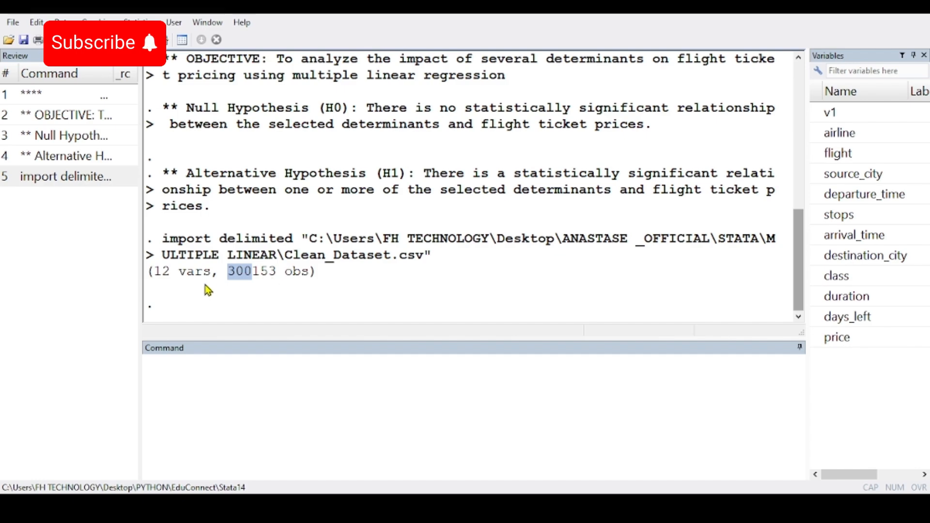
{"action": "left_click_drag", "start_coordinate": [155, 280], "coordinate": [197, 281]}
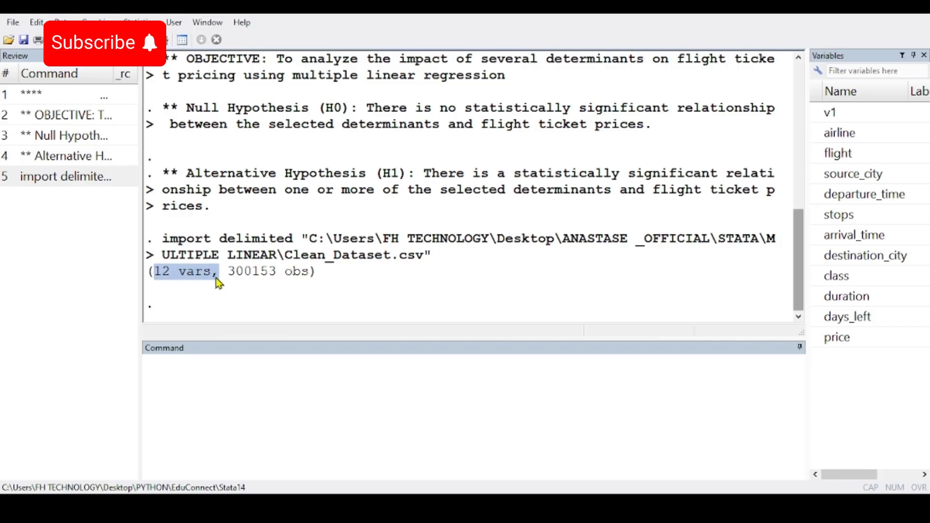
Step: Open the imported dataset for browsing with the br command
{"action": "left_click", "coordinate": [189, 373]}
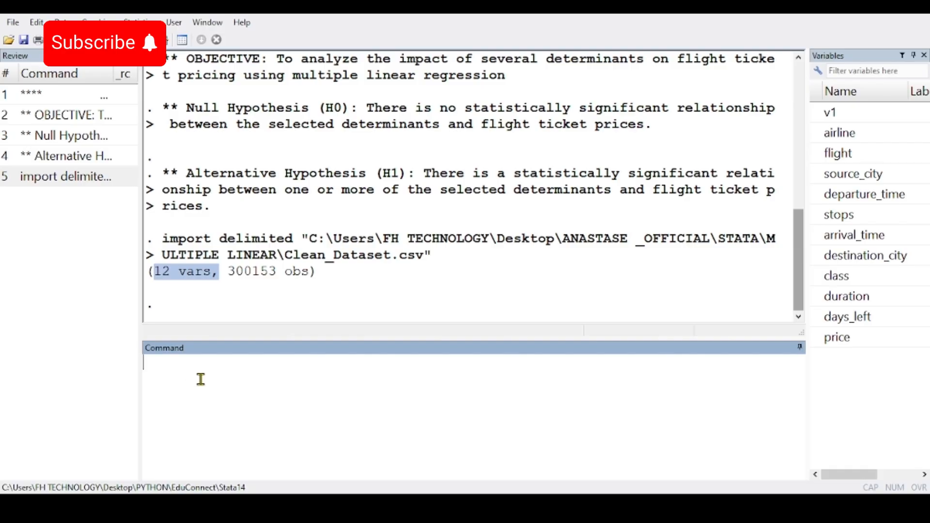
{"action": "type", "text": "br"}
{"action": "key", "text": "Return"}
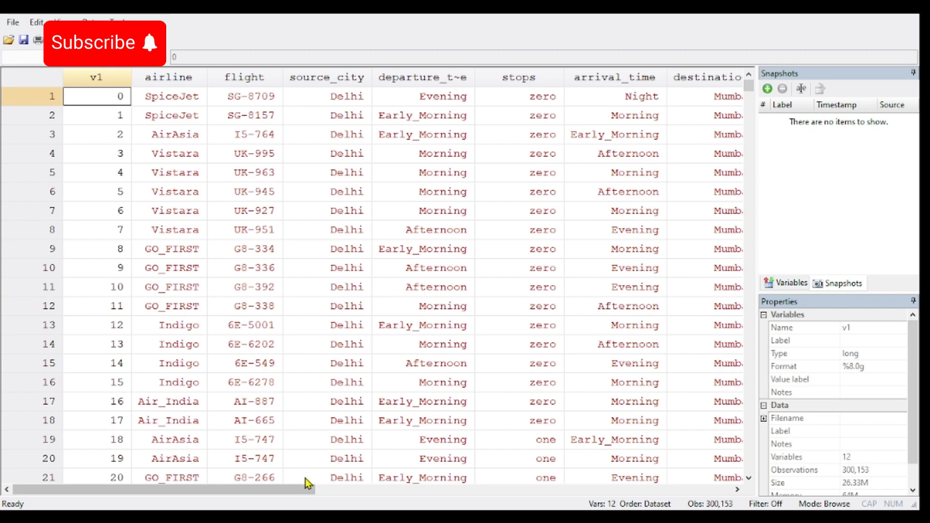
Step: Examine the text columns from airline through class and the numeric columns duration, days_left and price in the browsed data
{"action": "left_click", "coordinate": [276, 480]}
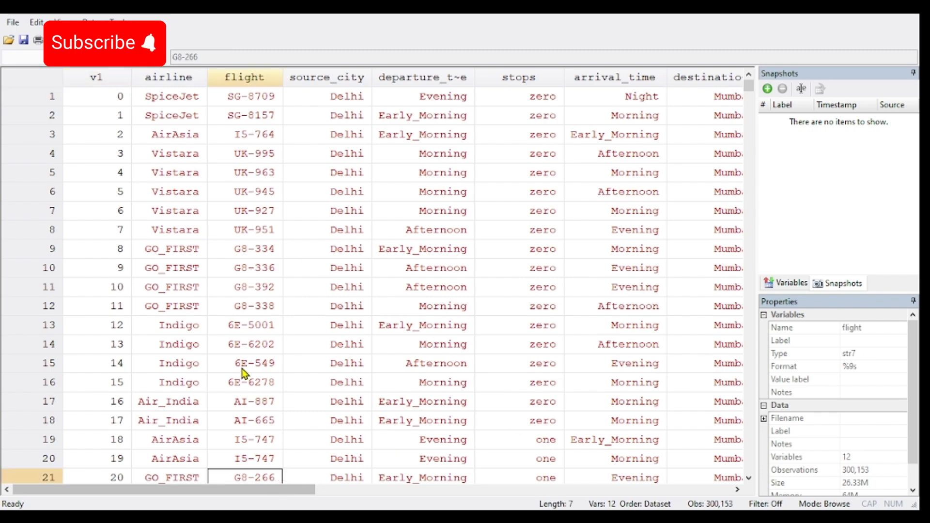
{"action": "left_click", "coordinate": [95, 78]}
{"action": "left_click", "coordinate": [165, 81]}
{"action": "left_click_drag", "start_coordinate": [165, 81], "coordinate": [738, 82]}
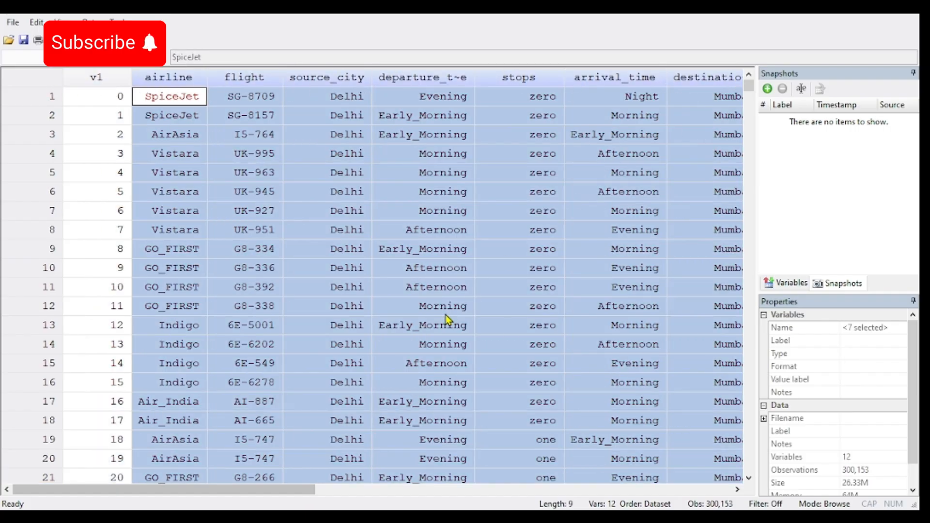
{"action": "left_click_drag", "start_coordinate": [217, 485], "coordinate": [435, 479]}
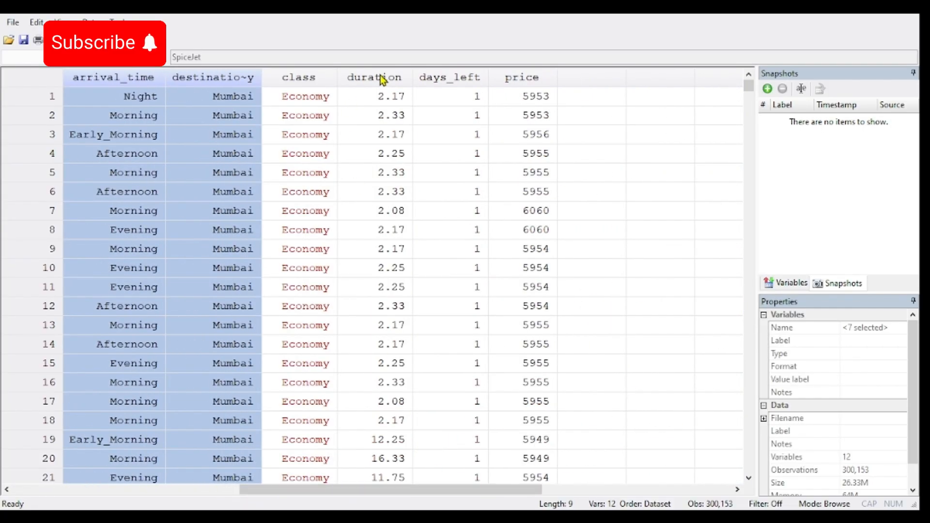
{"action": "left_click_drag", "start_coordinate": [376, 77], "coordinate": [533, 87]}
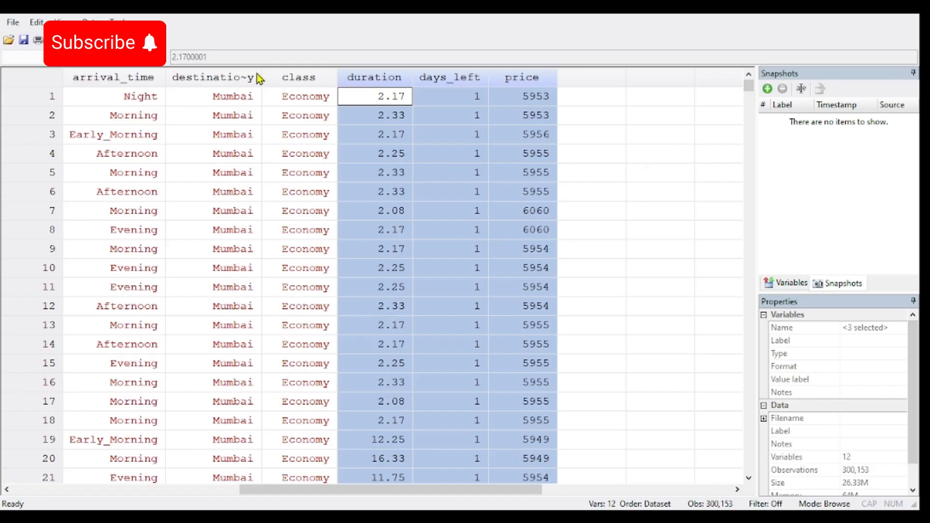
{"action": "left_click_drag", "start_coordinate": [307, 80], "coordinate": [111, 87]}
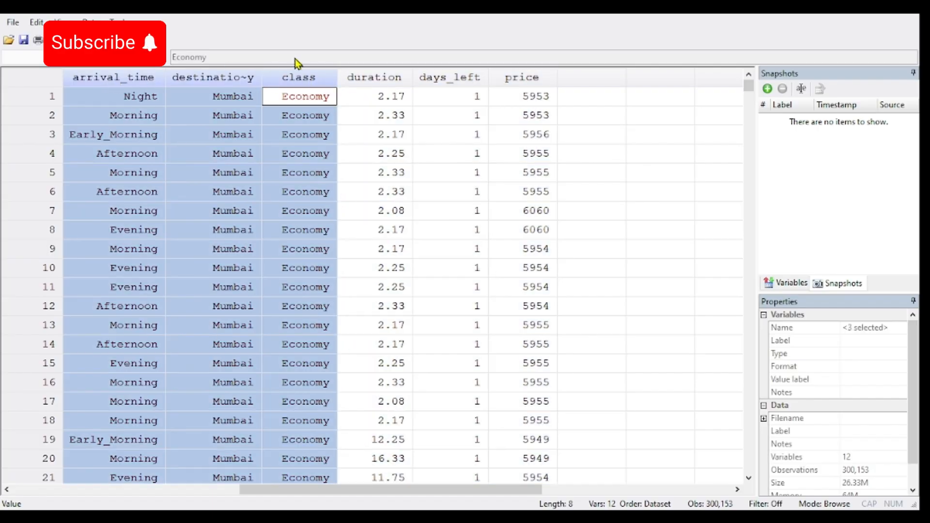
{"action": "left_click_drag", "start_coordinate": [366, 78], "coordinate": [499, 80]}
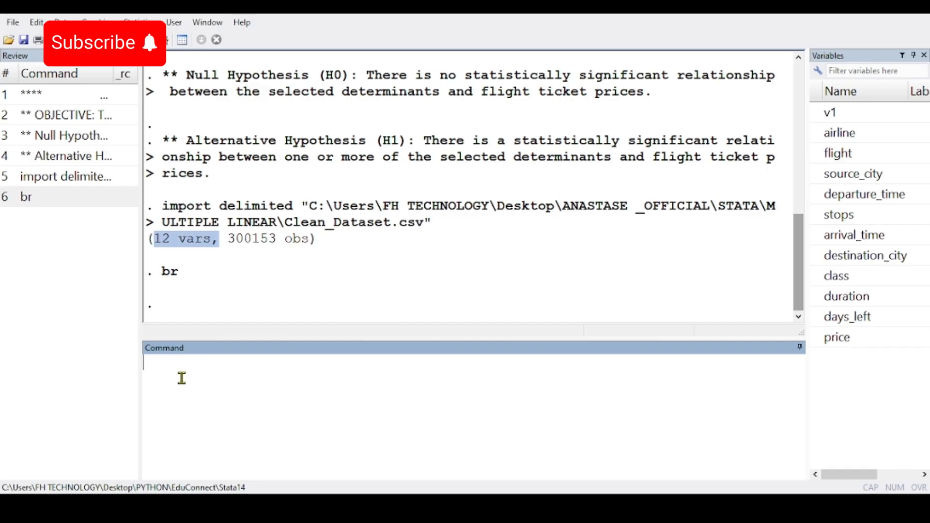
Step: Record the comment "* checking the variables" in the session log
{"action": "type", "text": "check the va"}
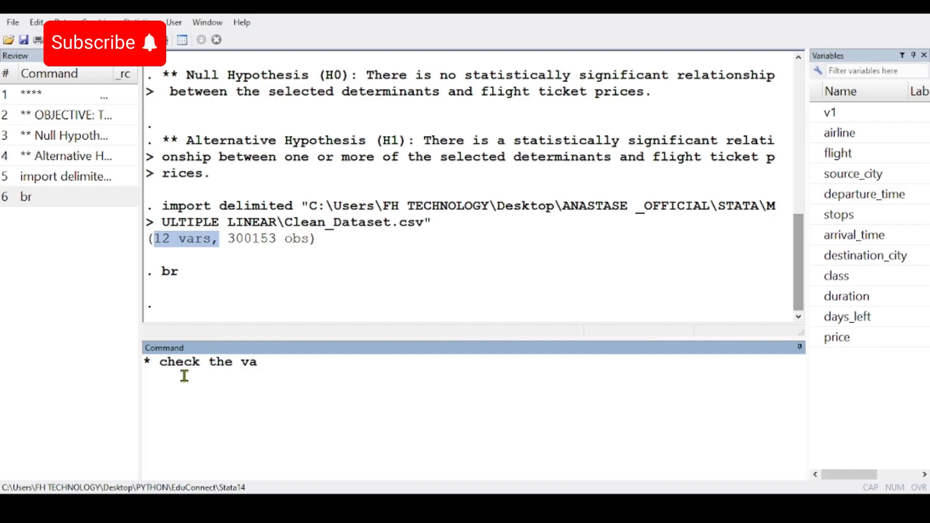
{"action": "left_click", "coordinate": [199, 364]}
{"action": "type", "text": "ing the va"}
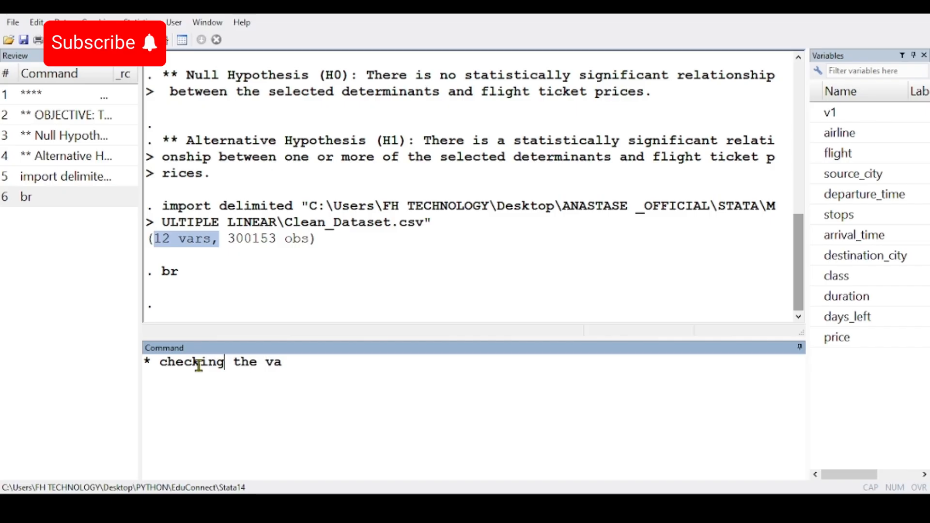
{"action": "type", "text": "riables"}
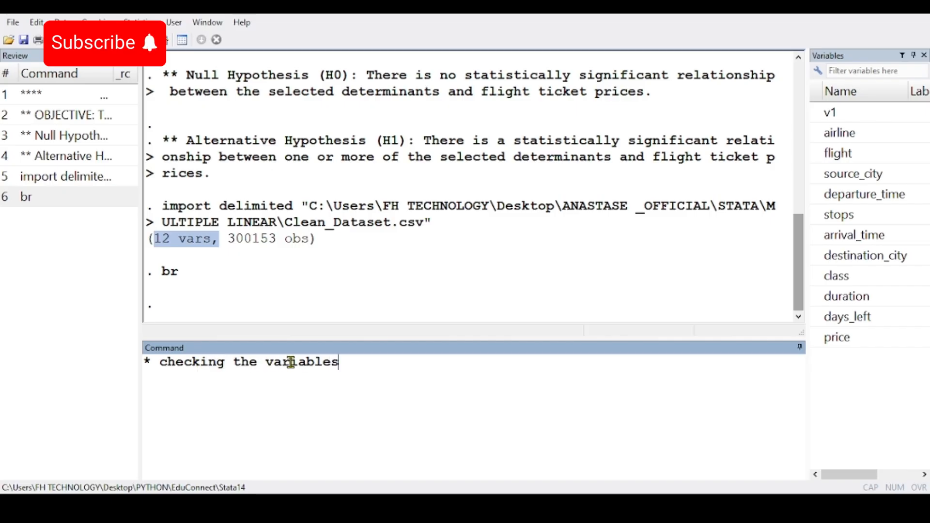
{"action": "key", "text": "Return"}
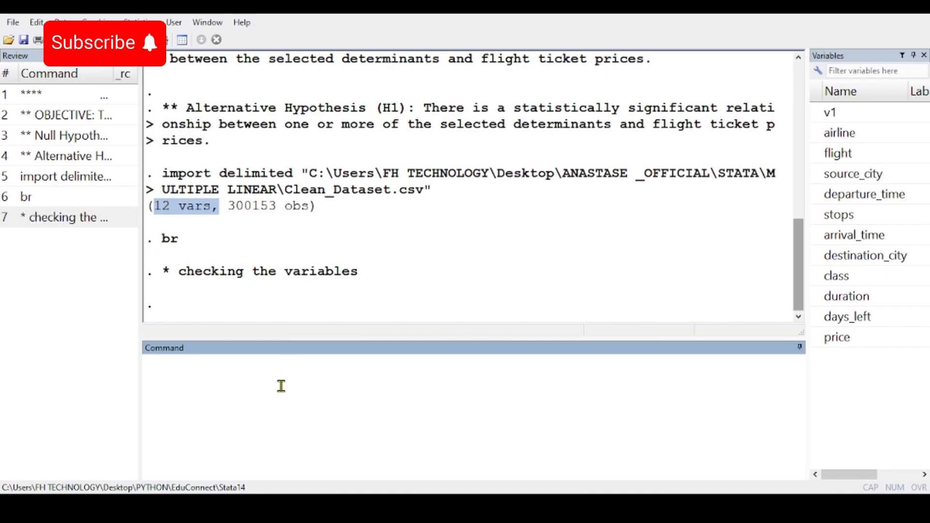
Step: Run the sum command for all variables and page through to the end of its output
{"action": "type", "text": "sum"}
{"action": "key", "text": "Return"}
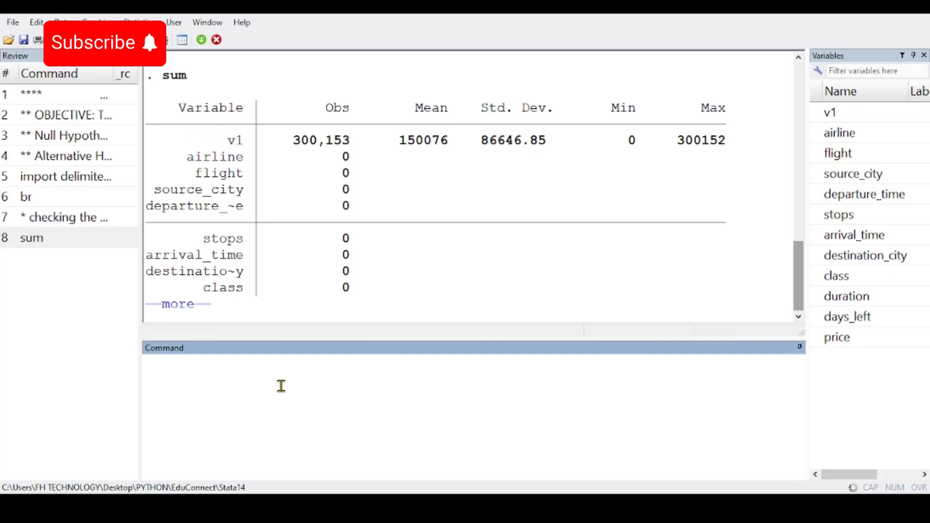
{"action": "key", "text": "Return"}
{"action": "key", "text": "Return"}
{"action": "key", "text": "Return"}
{"action": "key", "text": "Return"}
{"action": "key", "text": "Return"}
{"action": "key", "text": "Return"}
{"action": "key", "text": "Return"}
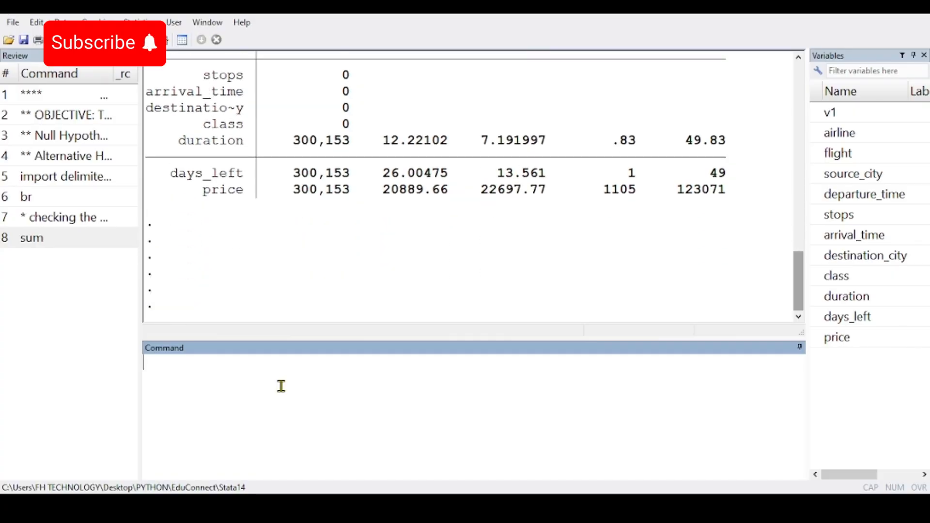
{"action": "key", "text": "Return"}
{"action": "key", "text": "Return"}
{"action": "key", "text": "Return"}
{"action": "key", "text": "Return"}
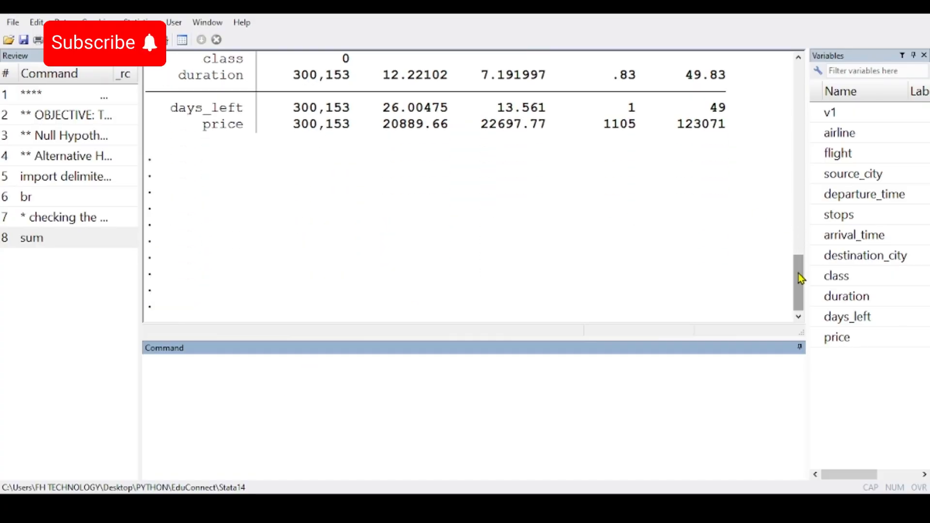
Step: Examine the summary table: the mean, standard deviation, minimum and maximum of v1, and the observation counts of the text variables
{"action": "left_click_drag", "start_coordinate": [800, 278], "coordinate": [780, 236]}
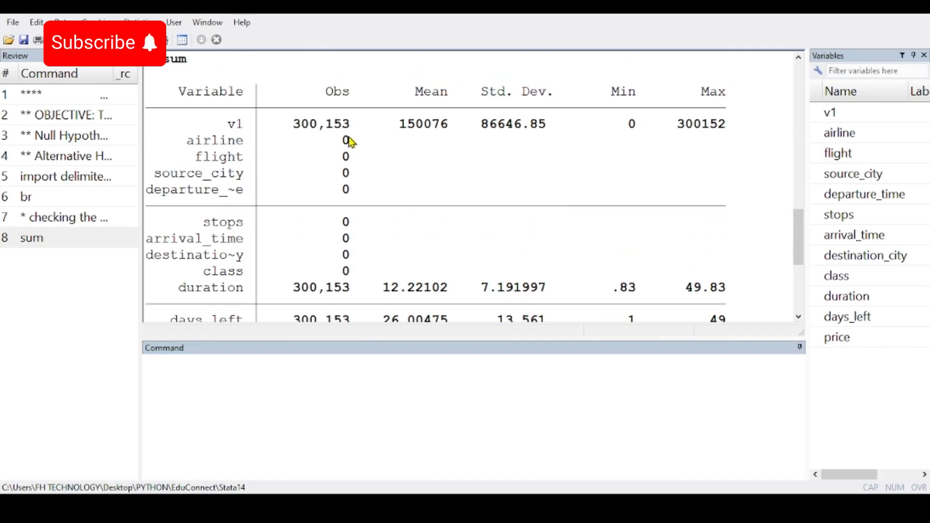
{"action": "left_click_drag", "start_coordinate": [323, 127], "coordinate": [724, 129]}
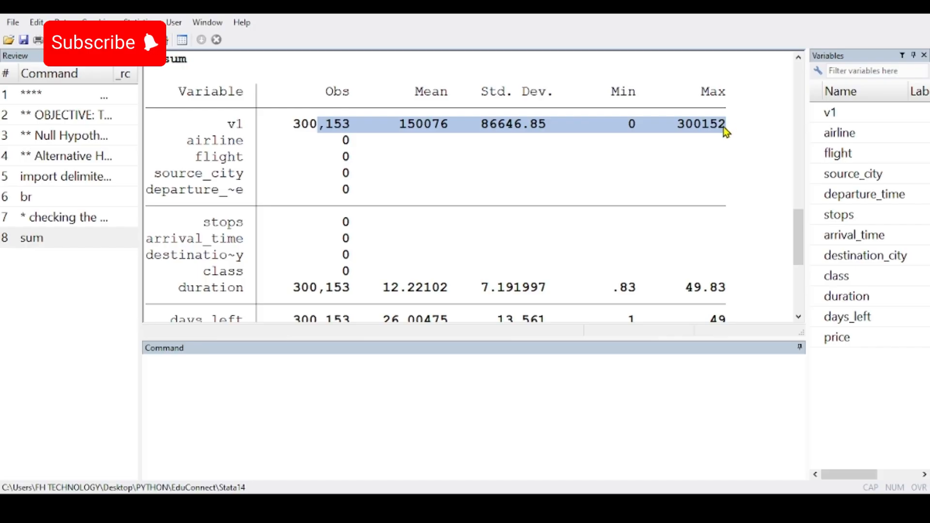
{"action": "double_click", "coordinate": [405, 128]}
{"action": "left_click_drag", "start_coordinate": [481, 129], "coordinate": [546, 129]}
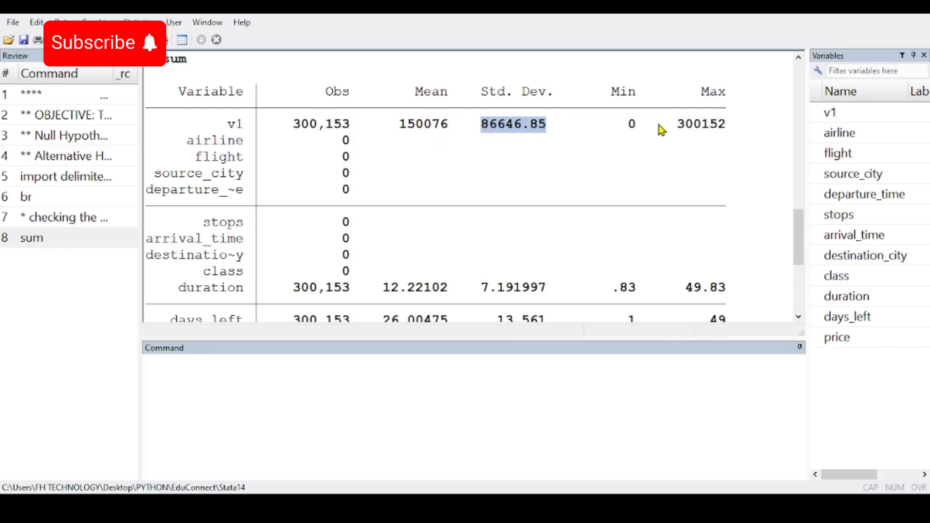
{"action": "left_click_drag", "start_coordinate": [694, 129], "coordinate": [725, 124]}
{"action": "left_click_drag", "start_coordinate": [634, 120], "coordinate": [613, 123]}
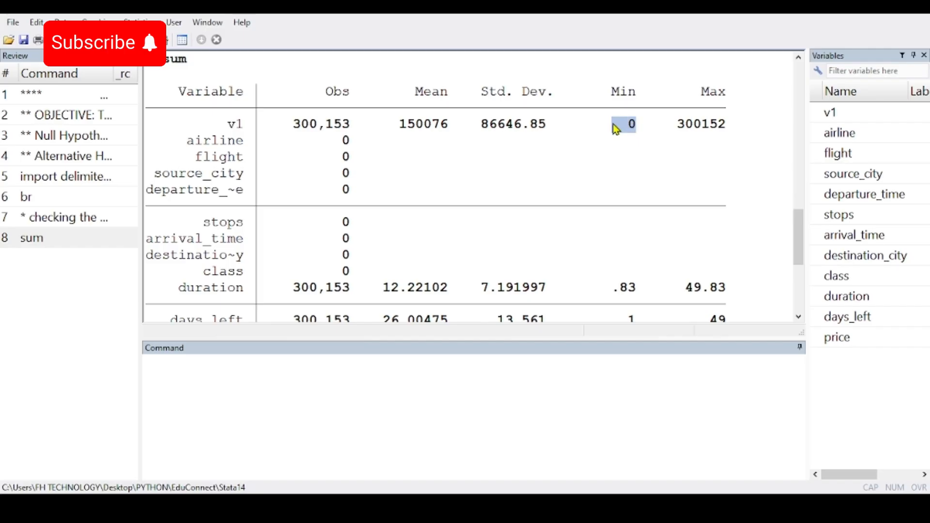
{"action": "left_click_drag", "start_coordinate": [270, 141], "coordinate": [362, 270]}
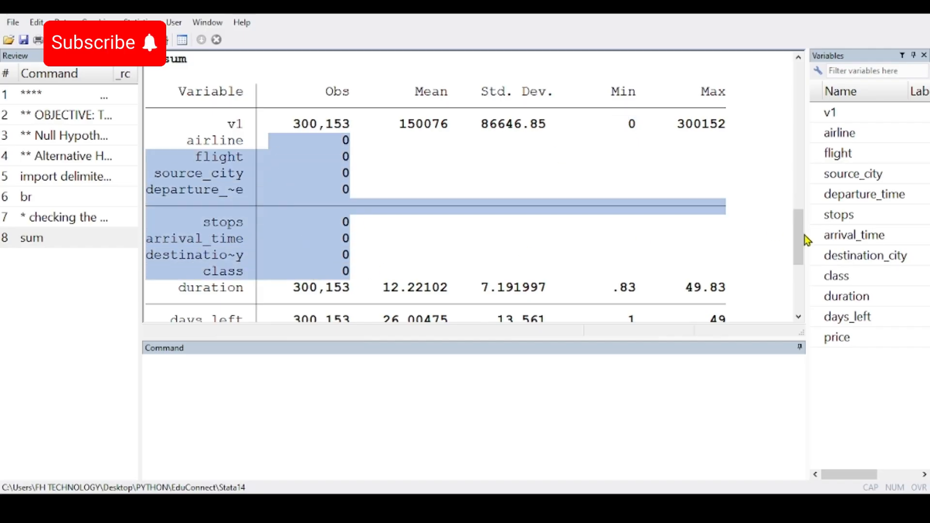
{"action": "left_click_drag", "start_coordinate": [794, 235], "coordinate": [800, 286]}
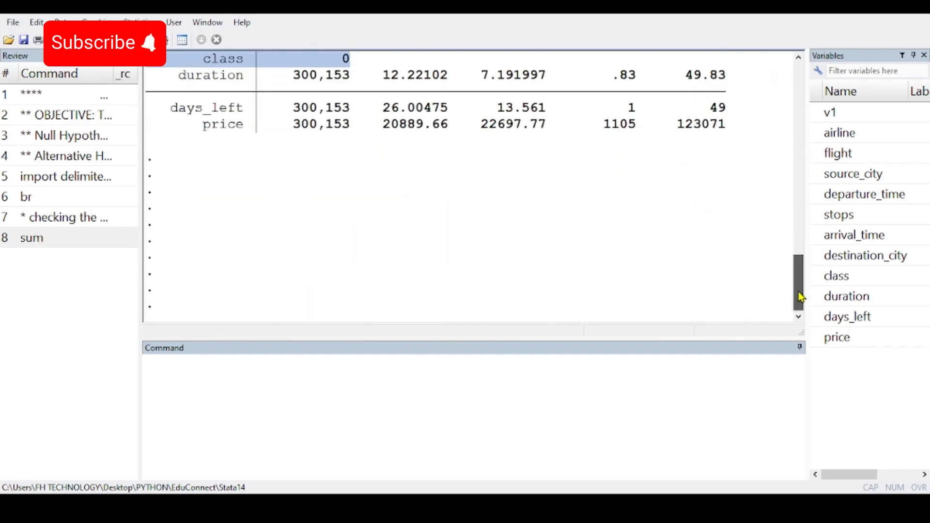
Step: Run the describe command to list every variable's storage type and display format
{"action": "left_click", "coordinate": [357, 386]}
{"action": "type", "text": "d"}
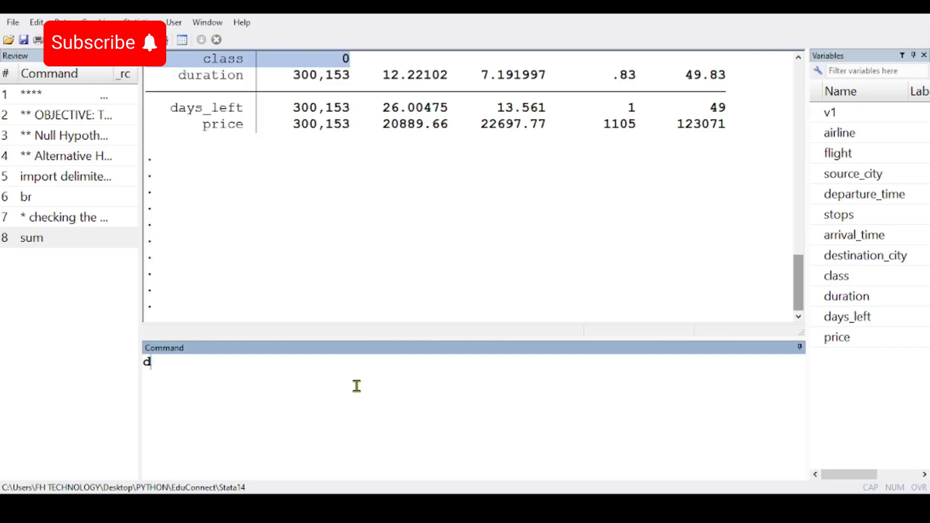
{"action": "type", "text": "escribe"}
{"action": "key", "text": "Return"}
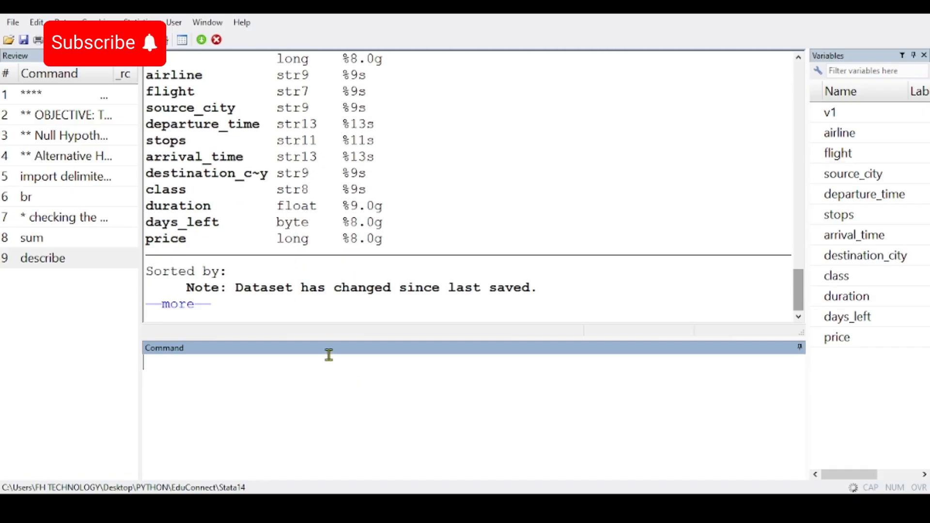
Step: Examine the storage types in the describe output for price, the text variables from airline to class, and v1
{"action": "left_click_drag", "start_coordinate": [308, 238], "coordinate": [277, 239]}
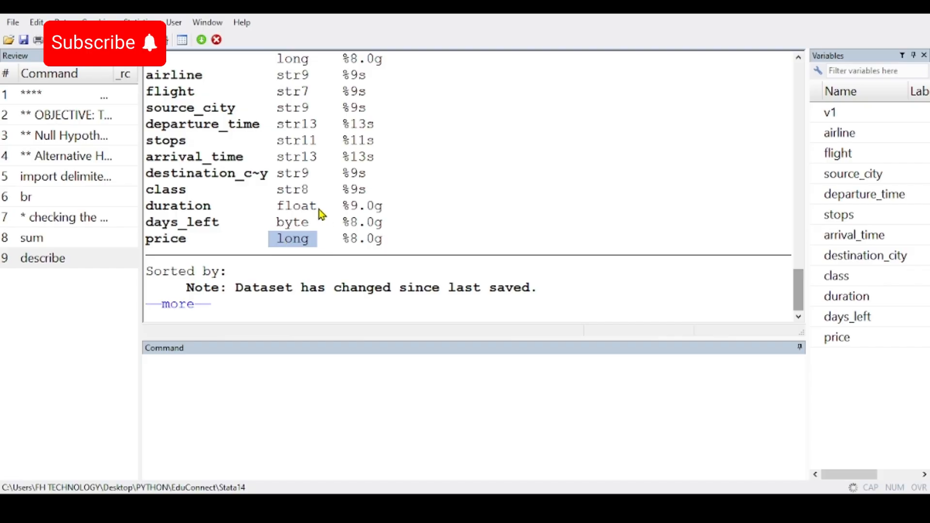
{"action": "left_click_drag", "start_coordinate": [321, 214], "coordinate": [282, 78]}
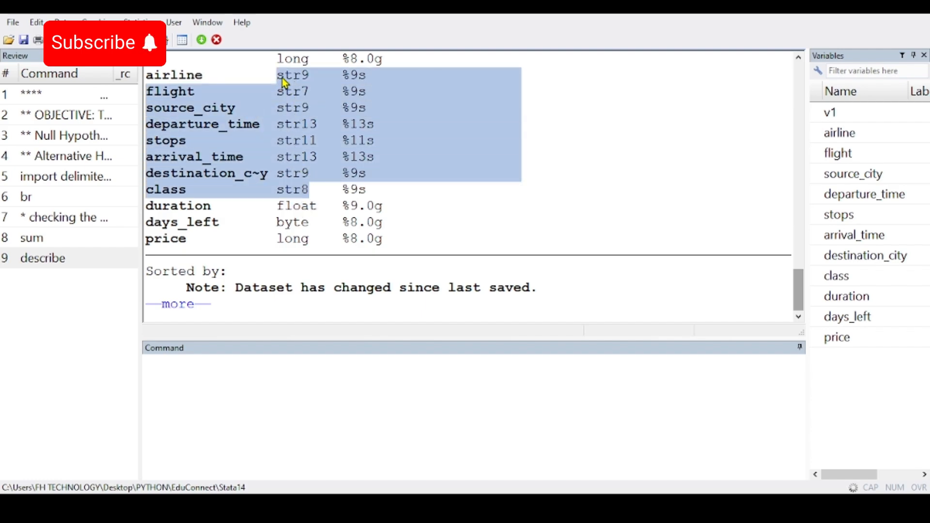
{"action": "left_click", "coordinate": [301, 65]}
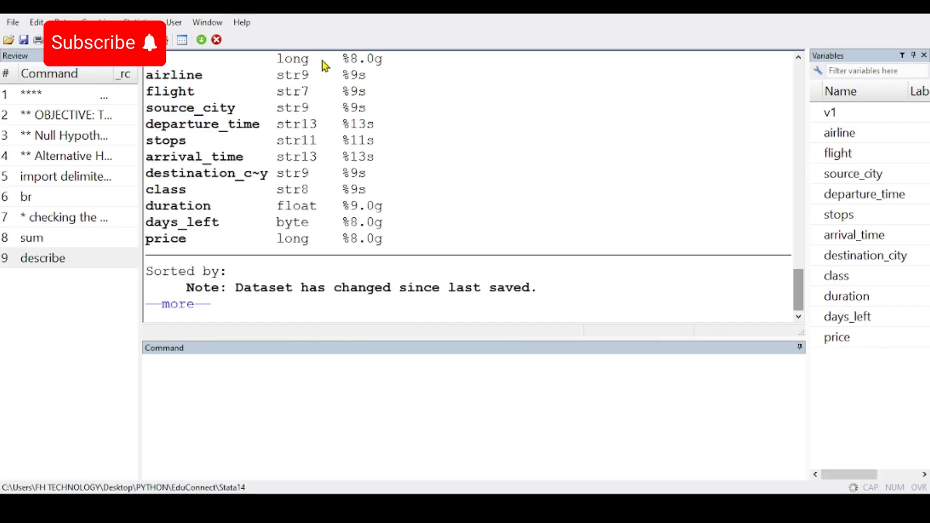
{"action": "left_click_drag", "start_coordinate": [324, 62], "coordinate": [294, 62]}
{"action": "left_click", "coordinate": [200, 398]}
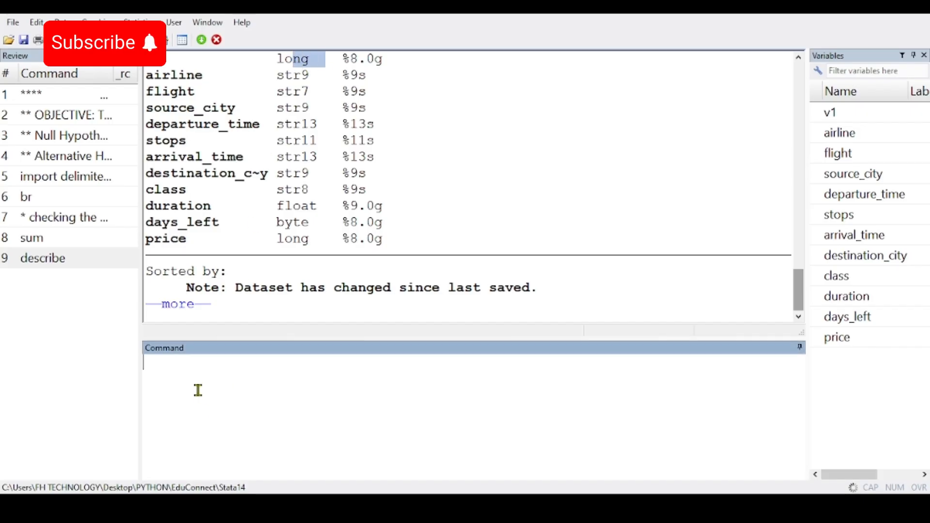
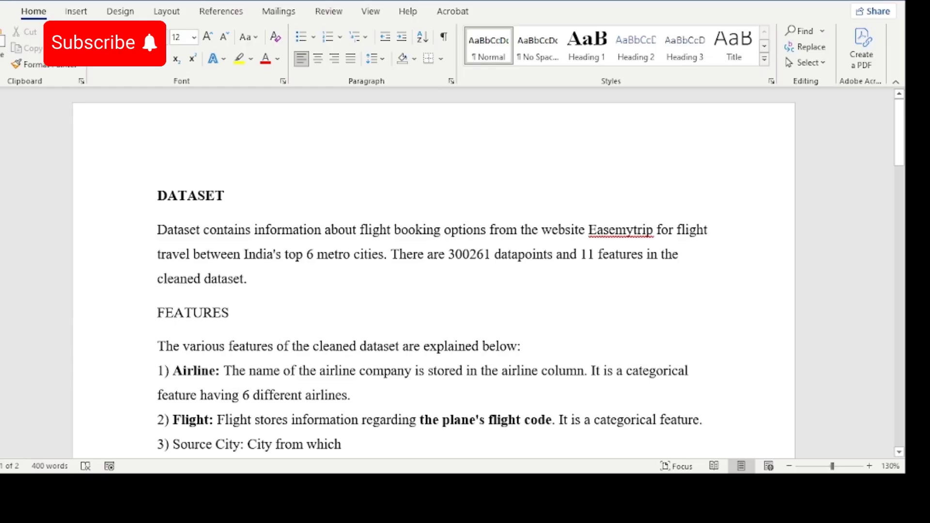
Step: In the Word dataset description, review the number of datapoints and the feature definitions from Airline through Destination City
{"action": "left_click_drag", "start_coordinate": [453, 252], "coordinate": [496, 258]}
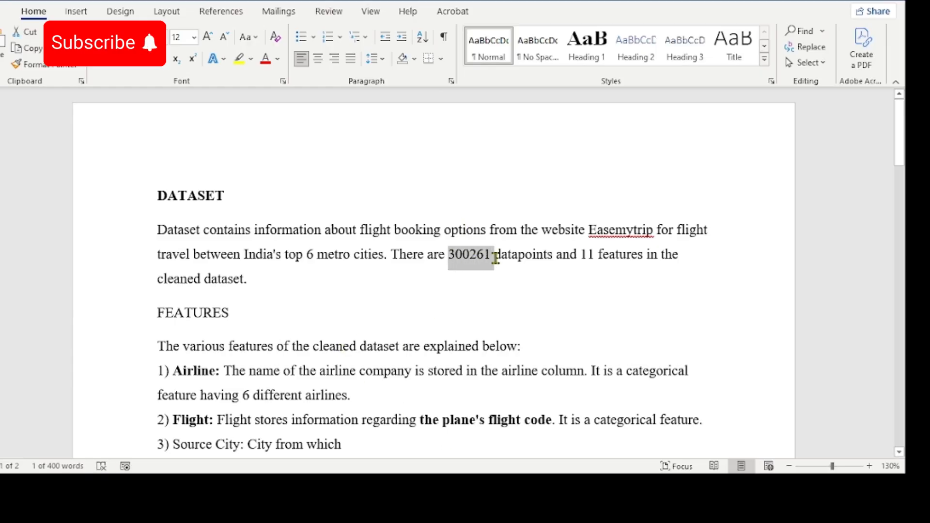
{"action": "left_click_drag", "start_coordinate": [901, 120], "coordinate": [901, 163]}
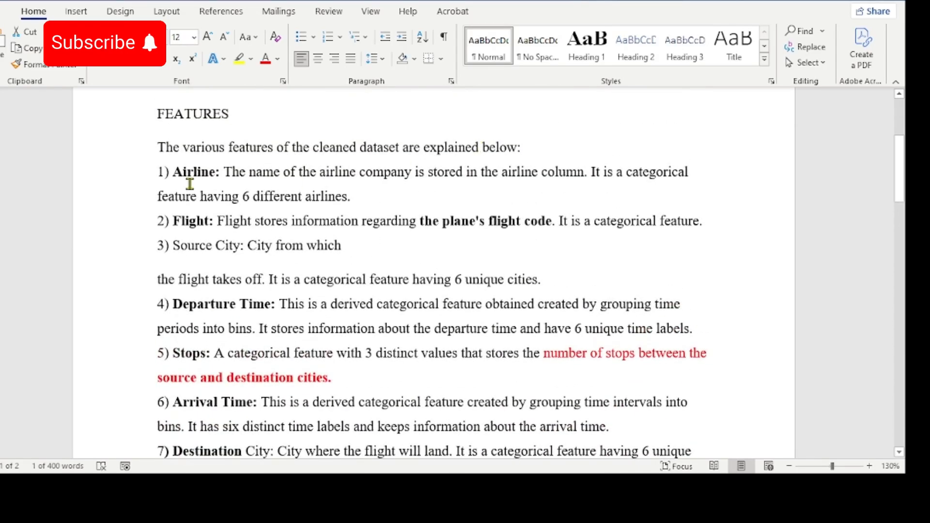
{"action": "left_click_drag", "start_coordinate": [223, 173], "coordinate": [173, 174]}
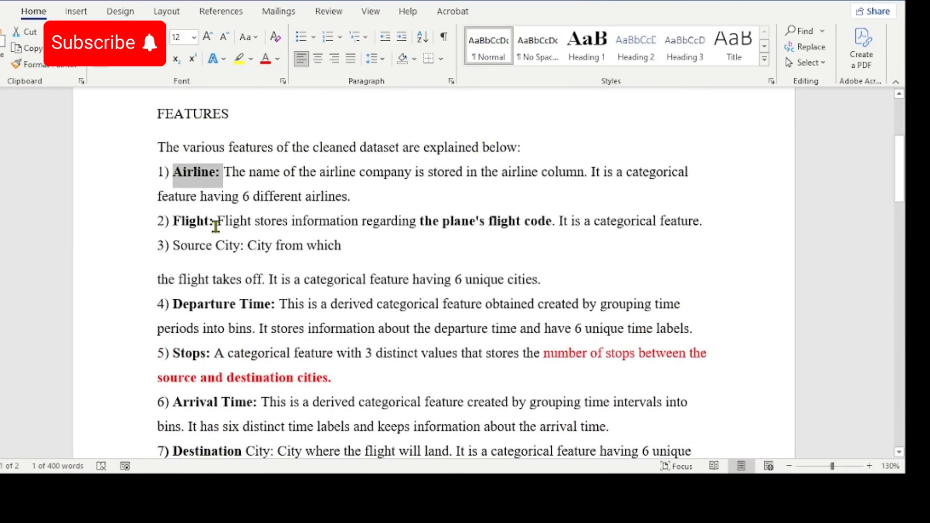
{"action": "left_click_drag", "start_coordinate": [217, 222], "coordinate": [165, 224]}
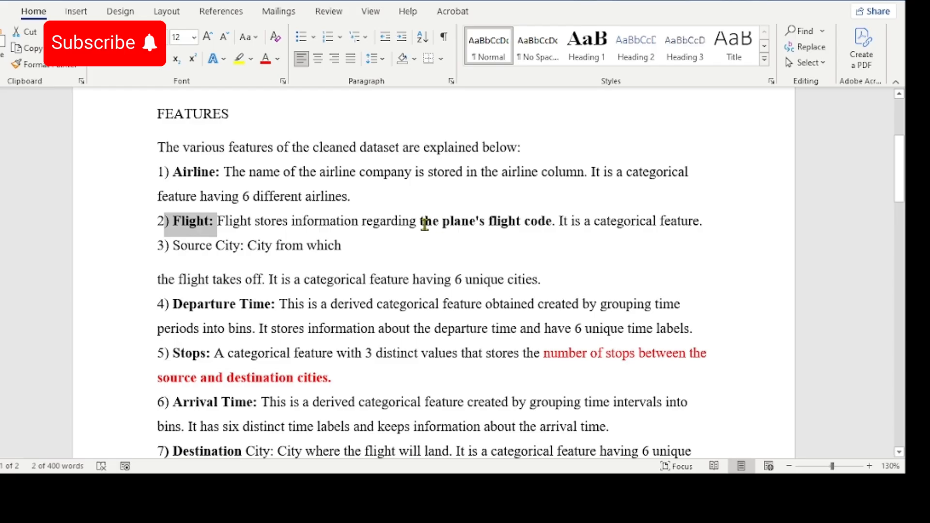
{"action": "left_click_drag", "start_coordinate": [425, 223], "coordinate": [552, 223]}
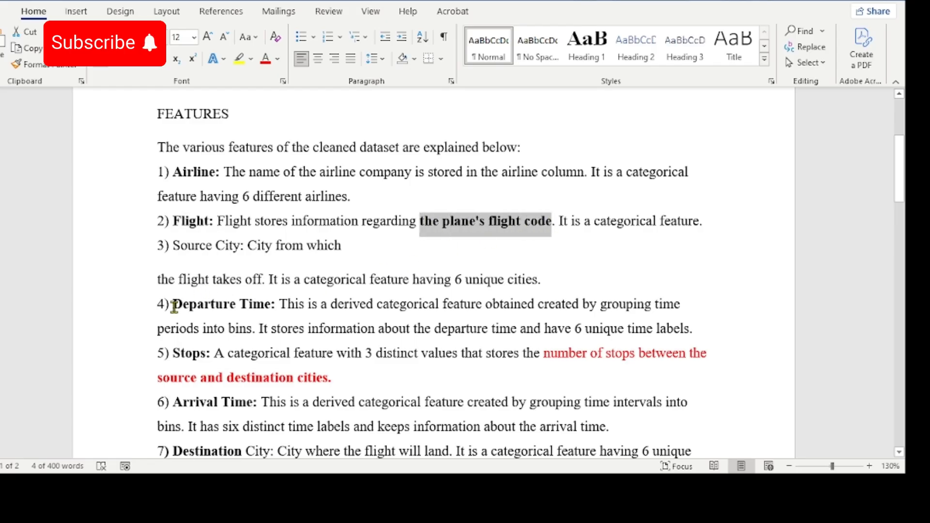
{"action": "left_click_drag", "start_coordinate": [175, 306], "coordinate": [271, 306]}
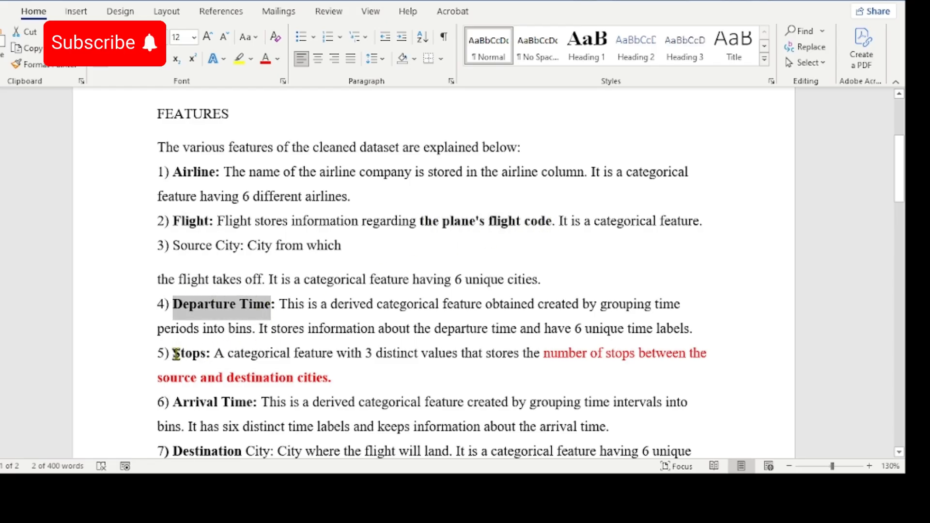
{"action": "left_click_drag", "start_coordinate": [176, 354], "coordinate": [212, 354]}
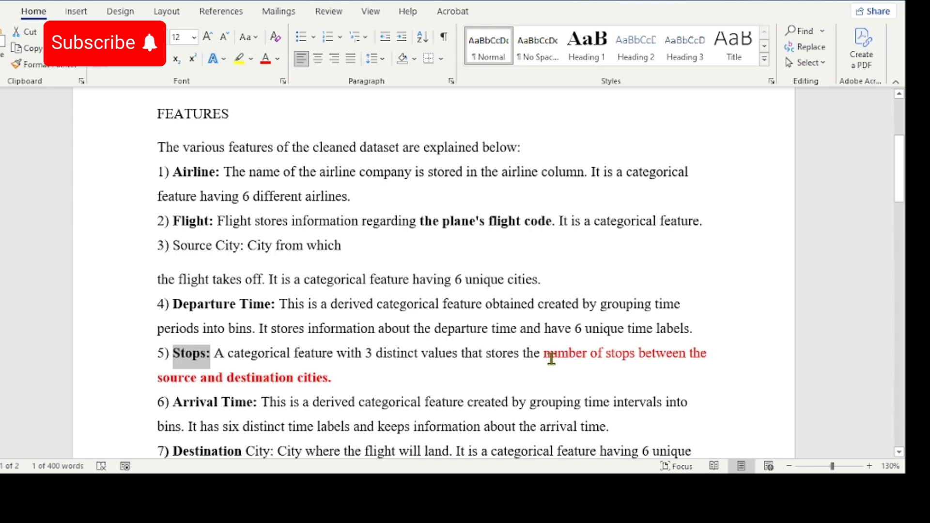
{"action": "left_click_drag", "start_coordinate": [545, 357], "coordinate": [471, 388]}
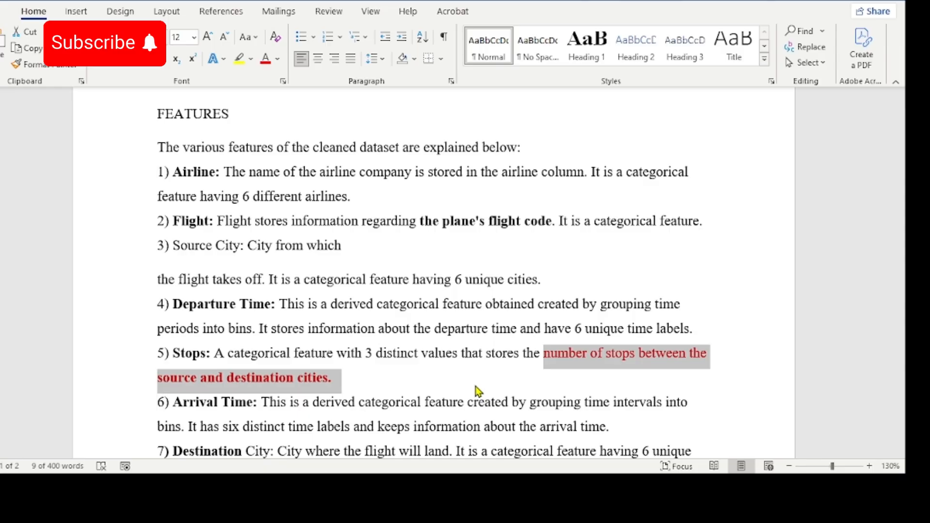
{"action": "left_click_drag", "start_coordinate": [172, 403], "coordinate": [223, 404]}
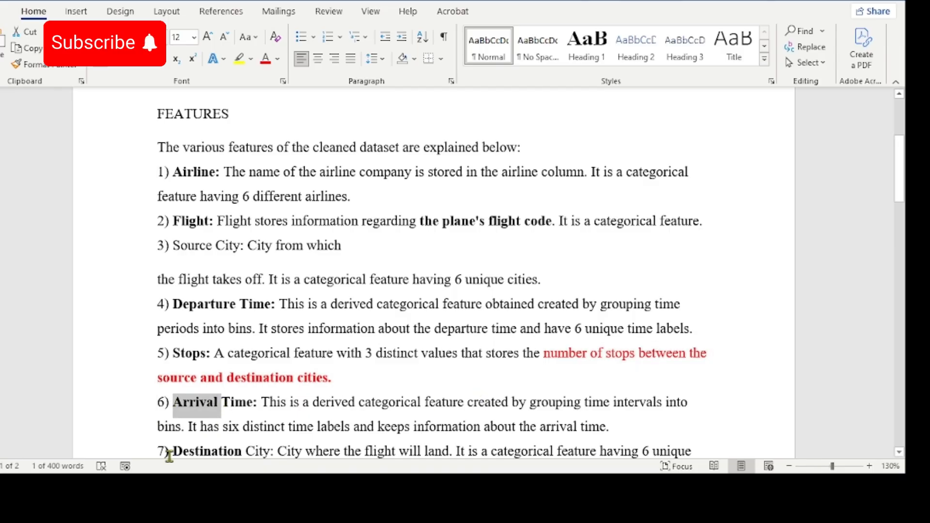
{"action": "left_click_drag", "start_coordinate": [165, 451], "coordinate": [245, 452]}
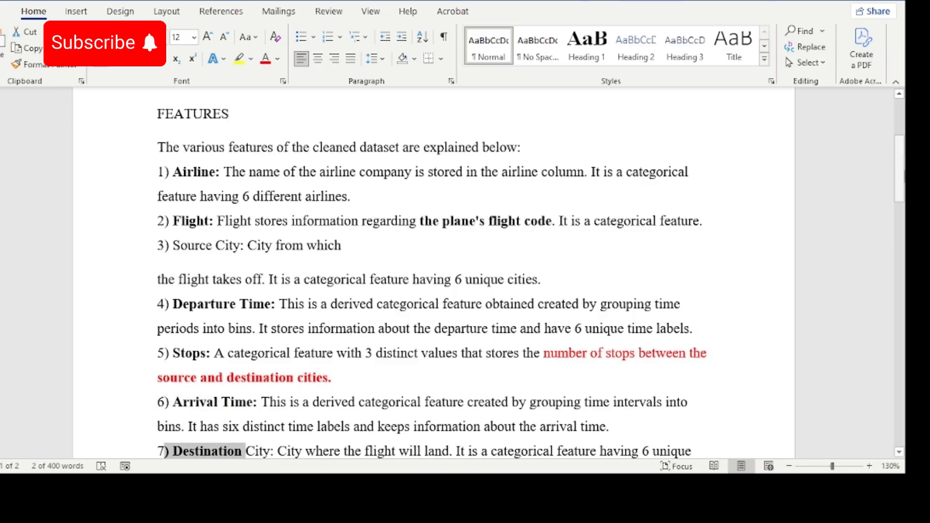
Step: Review the definitions of Class, Duration, Days Left and the target variable Price in the dataset description
{"action": "left_click_drag", "start_coordinate": [901, 173], "coordinate": [890, 230]}
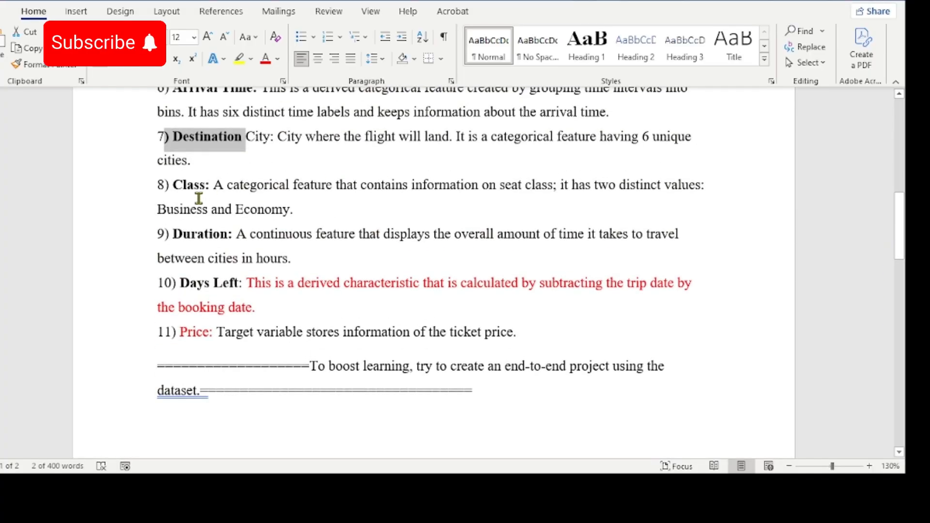
{"action": "left_click_drag", "start_coordinate": [169, 189], "coordinate": [205, 189]}
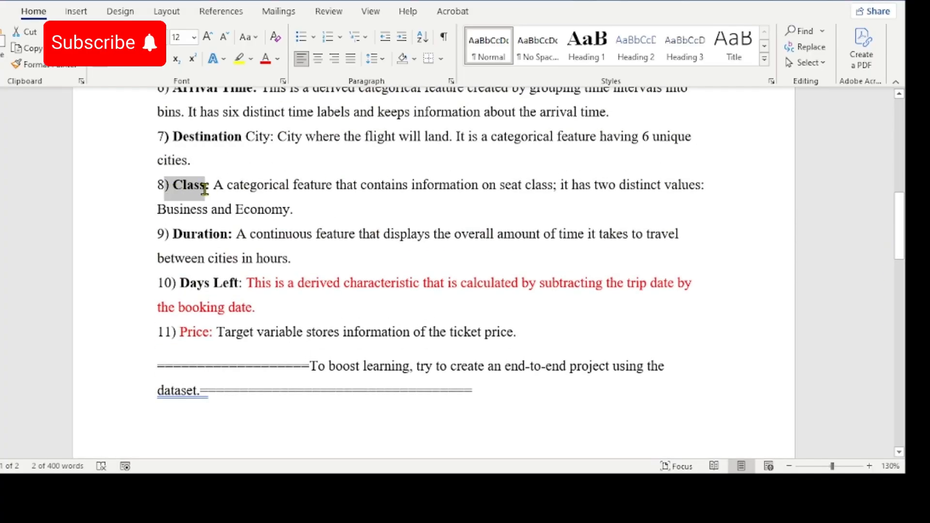
{"action": "left_click_drag", "start_coordinate": [164, 211], "coordinate": [291, 210]}
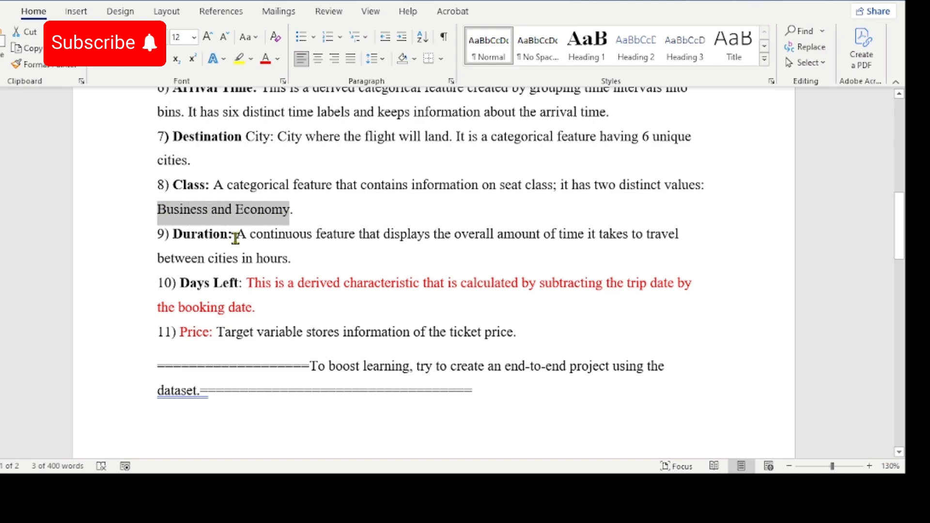
{"action": "left_click_drag", "start_coordinate": [173, 235], "coordinate": [224, 234]}
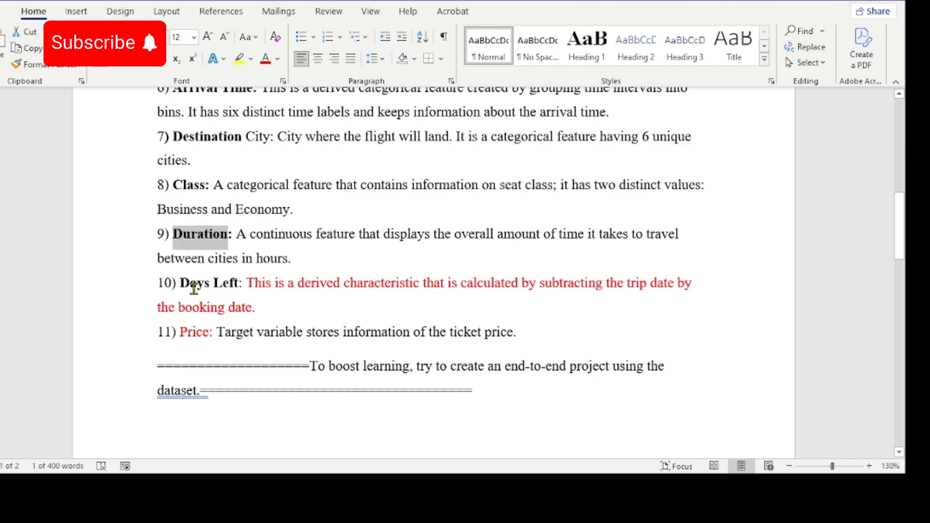
{"action": "left_click_drag", "start_coordinate": [180, 283], "coordinate": [239, 285]}
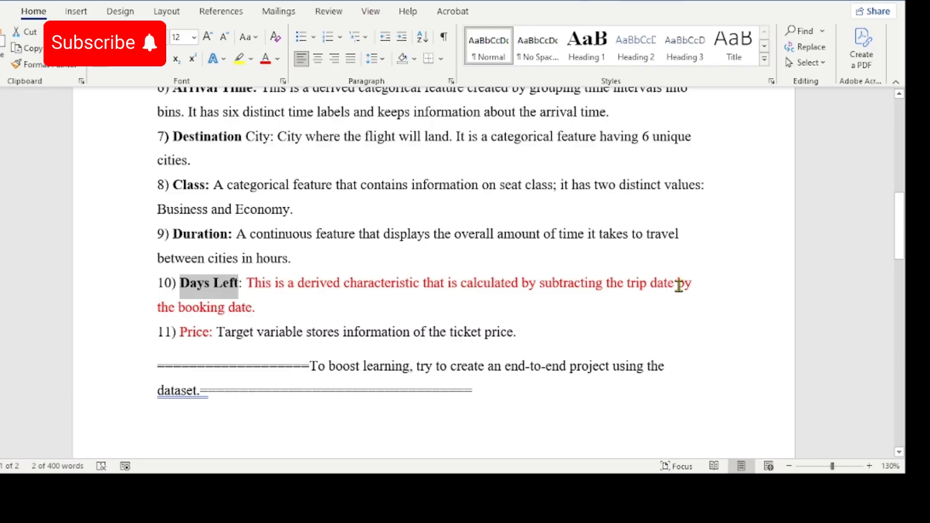
{"action": "left_click_drag", "start_coordinate": [677, 284], "coordinate": [617, 285]}
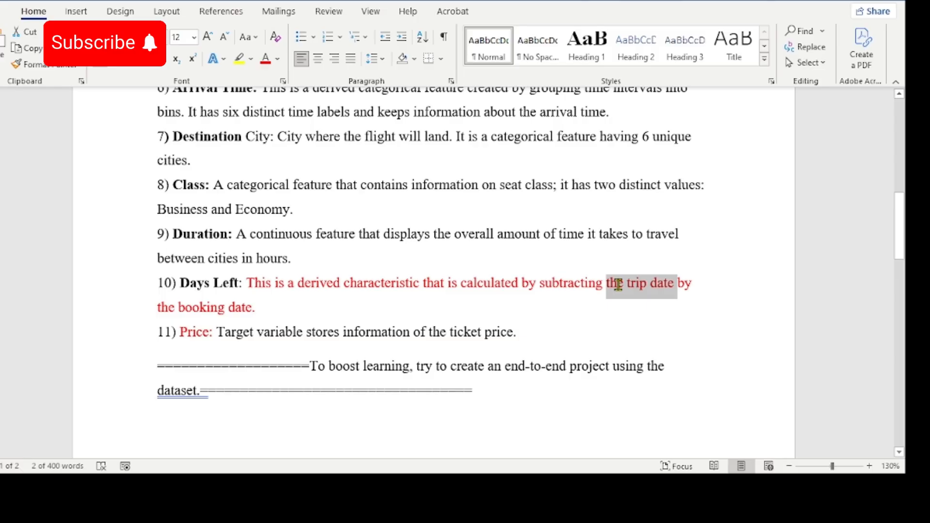
{"action": "left_click_drag", "start_coordinate": [255, 308], "coordinate": [177, 307]}
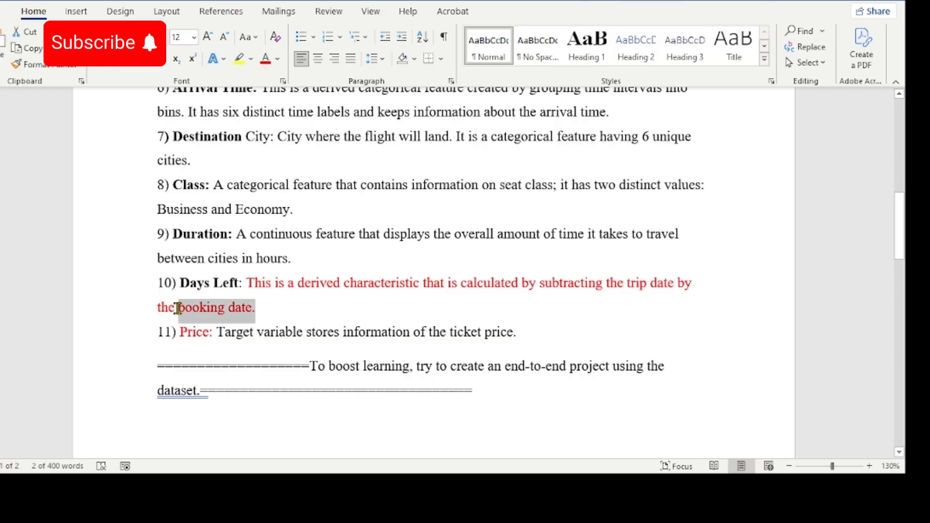
{"action": "left_click_drag", "start_coordinate": [215, 334], "coordinate": [179, 334]}
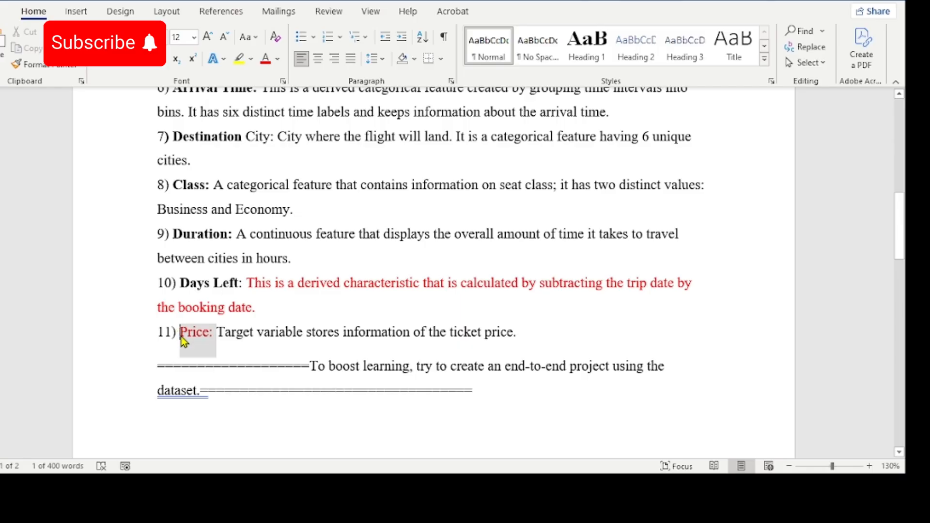
{"action": "left_click", "coordinate": [182, 337]}
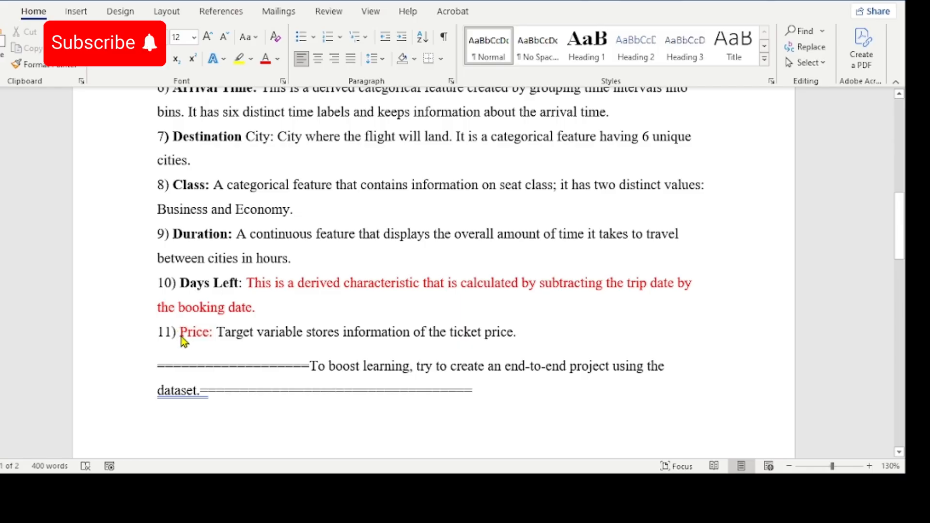
{"action": "left_click_drag", "start_coordinate": [218, 333], "coordinate": [526, 346]}
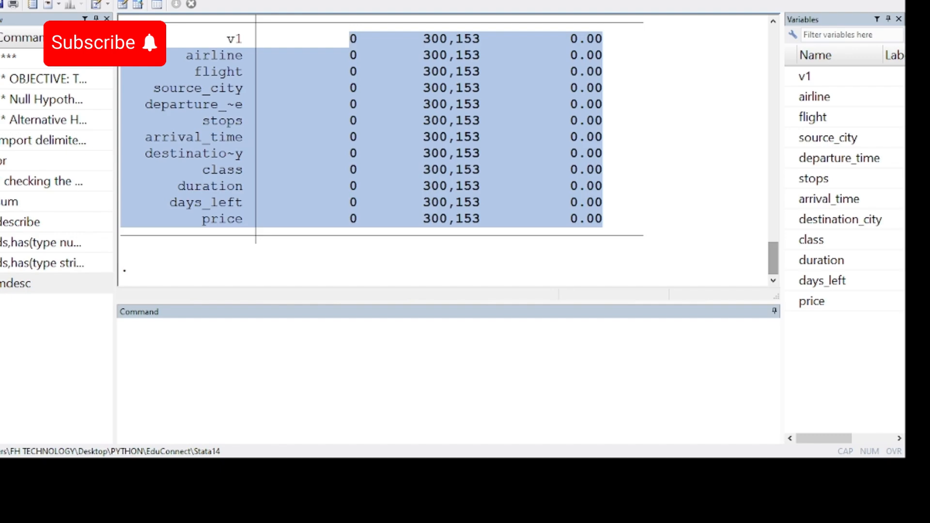
Step: In Stata, tabulate the airline variable with the tab command and check the listed airline names
{"action": "left_click", "coordinate": [297, 407]}
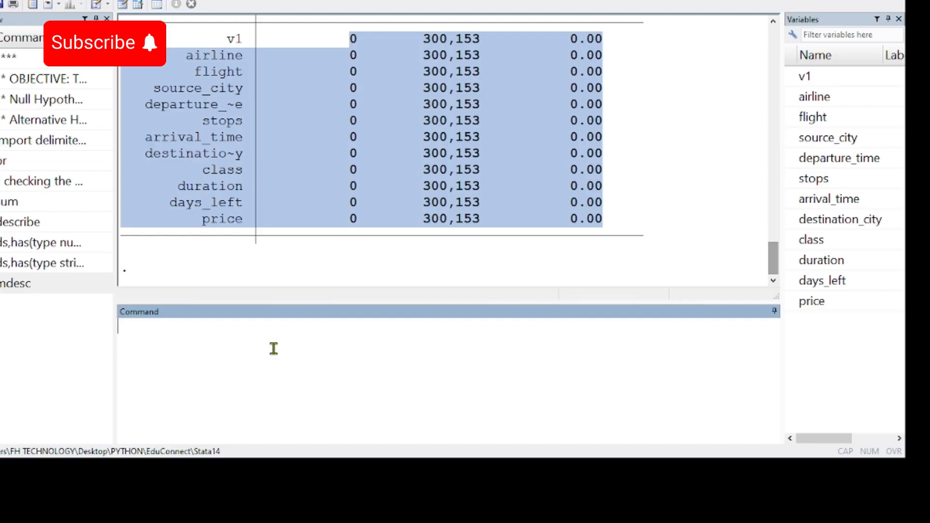
{"action": "type", "text": "tab"}
{"action": "left_click", "coordinate": [793, 99]}
{"action": "left_click", "coordinate": [793, 98]}
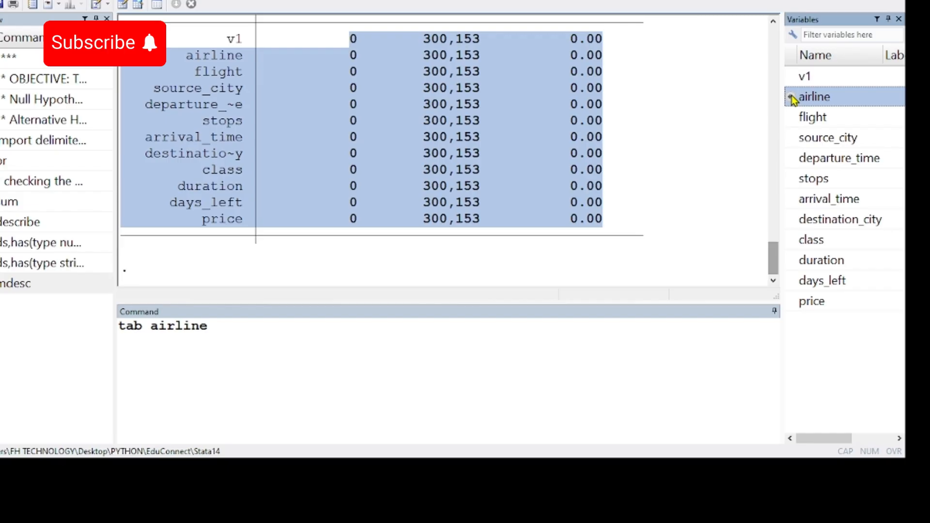
{"action": "key", "text": "Return"}
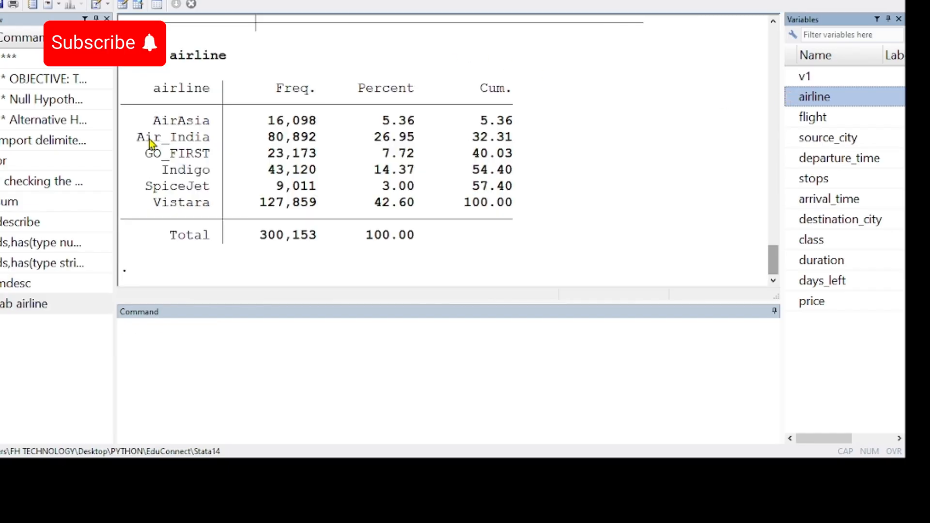
{"action": "left_click_drag", "start_coordinate": [152, 122], "coordinate": [206, 213]}
Step: Tabulate destination_city with the tab command and page through to the end of its output
{"action": "left_click", "coordinate": [153, 343]}
{"action": "type", "text": "tab"}
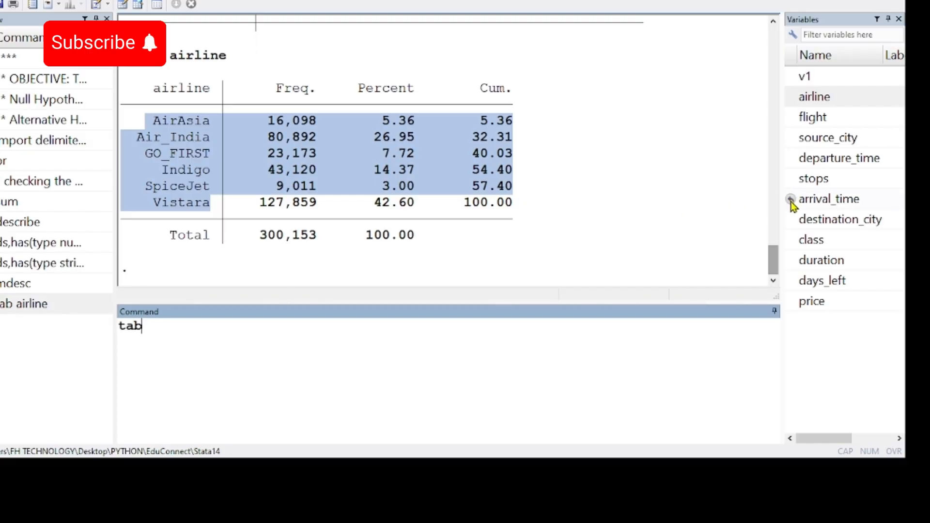
{"action": "double_click", "coordinate": [795, 223]}
{"action": "key", "text": "Return"}
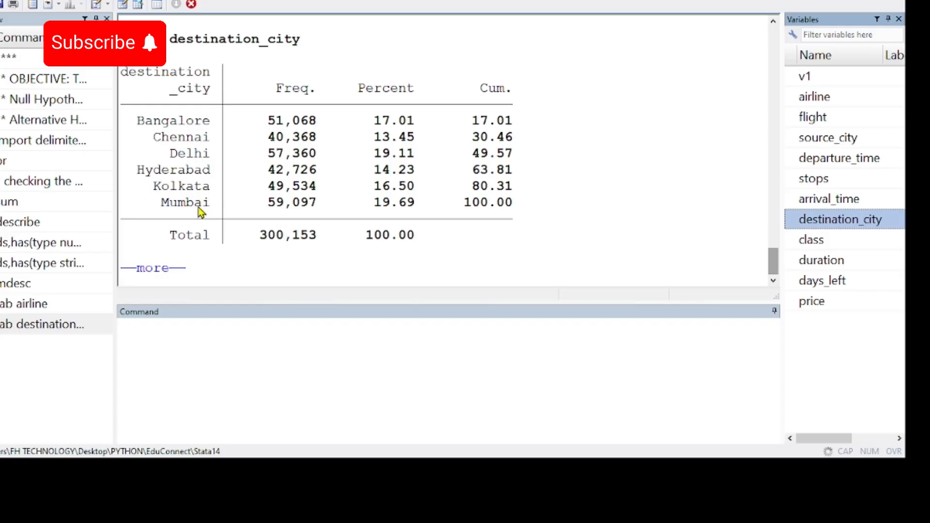
{"action": "left_click", "coordinate": [151, 334]}
{"action": "key", "text": "space"}
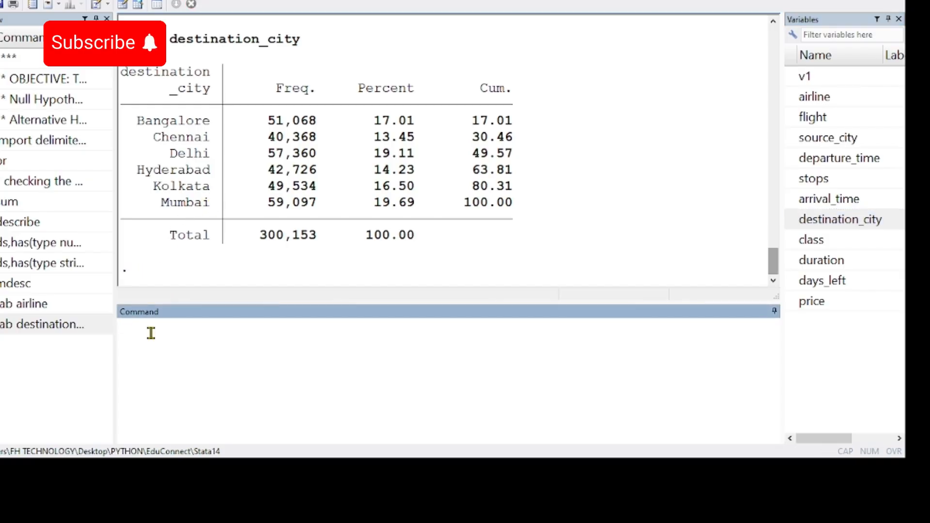
Step: Tabulate the class variable with the tab command and check its Business and Economy categories
{"action": "type", "text": "tab"}
{"action": "double_click", "coordinate": [794, 241]}
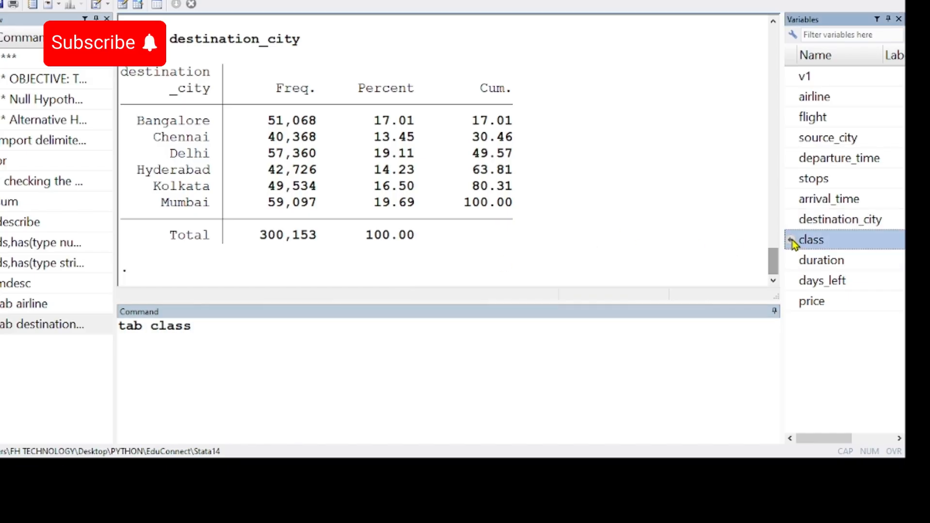
{"action": "key", "text": "Return"}
{"action": "left_click_drag", "start_coordinate": [141, 186], "coordinate": [210, 186]}
{"action": "left_click_drag", "start_coordinate": [146, 203], "coordinate": [202, 203]}
Step: Tabulate source_city with the tab command to list the frequency of each departure city
{"action": "left_click", "coordinate": [177, 348]}
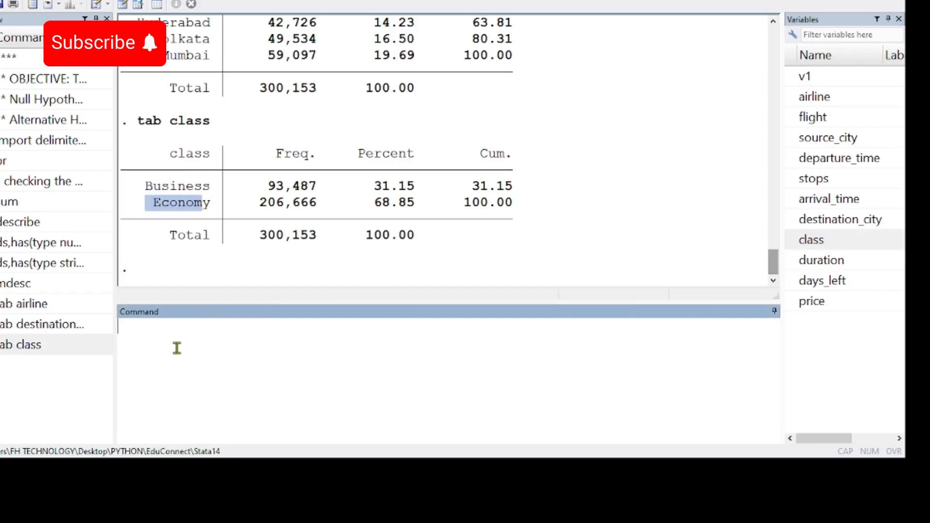
{"action": "type", "text": "tab"}
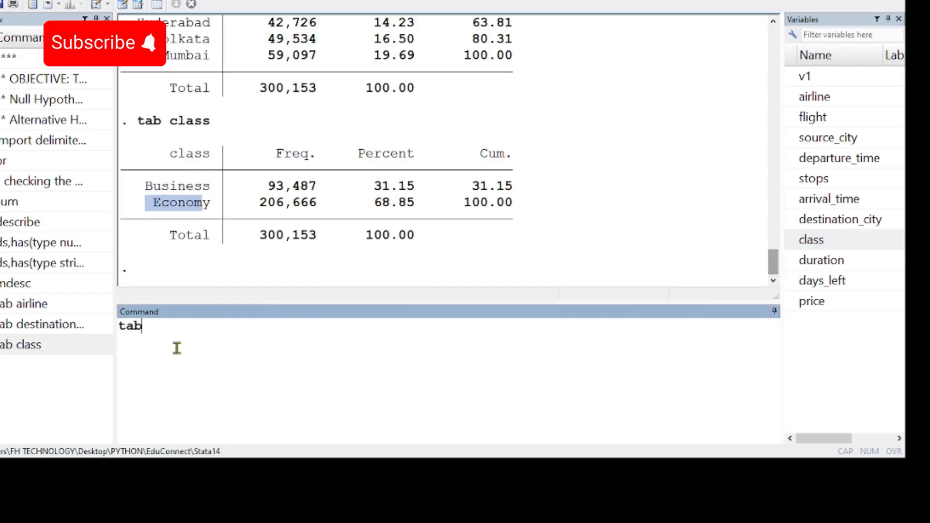
{"action": "double_click", "coordinate": [804, 138]}
{"action": "key", "text": "Return"}
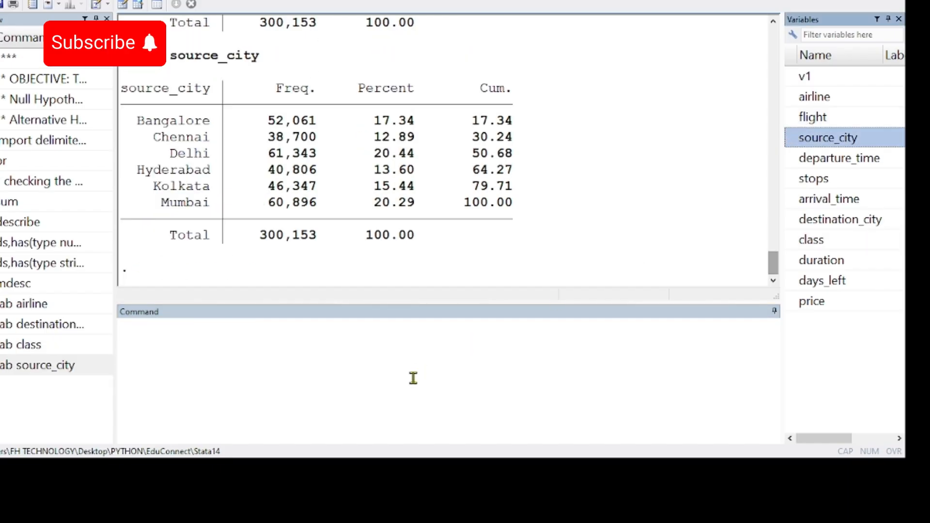
Step: Tabulate the flight variable with the tab command and go through its output down to the total row
{"action": "left_click", "coordinate": [178, 343]}
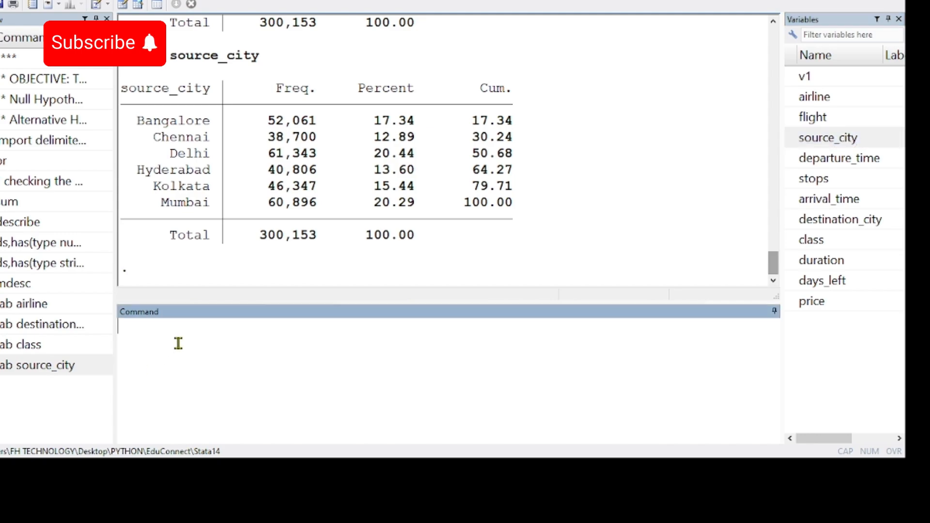
{"action": "type", "text": "tab"}
{"action": "double_click", "coordinate": [792, 119]}
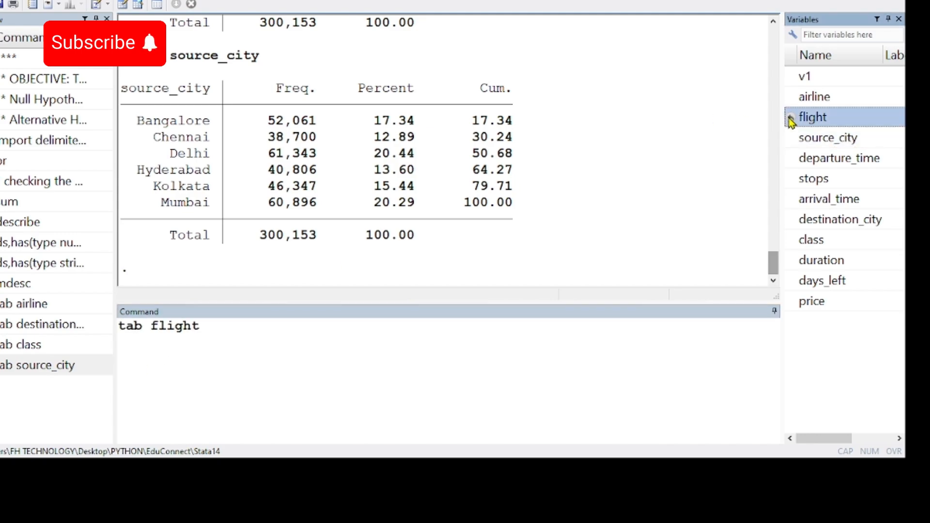
{"action": "key", "text": "Return"}
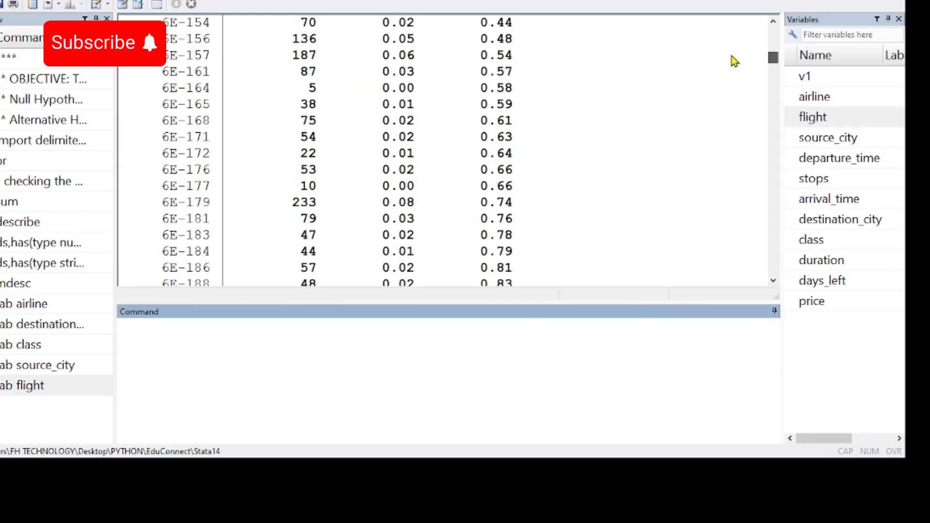
{"action": "left_click_drag", "start_coordinate": [732, 56], "coordinate": [677, 321]}
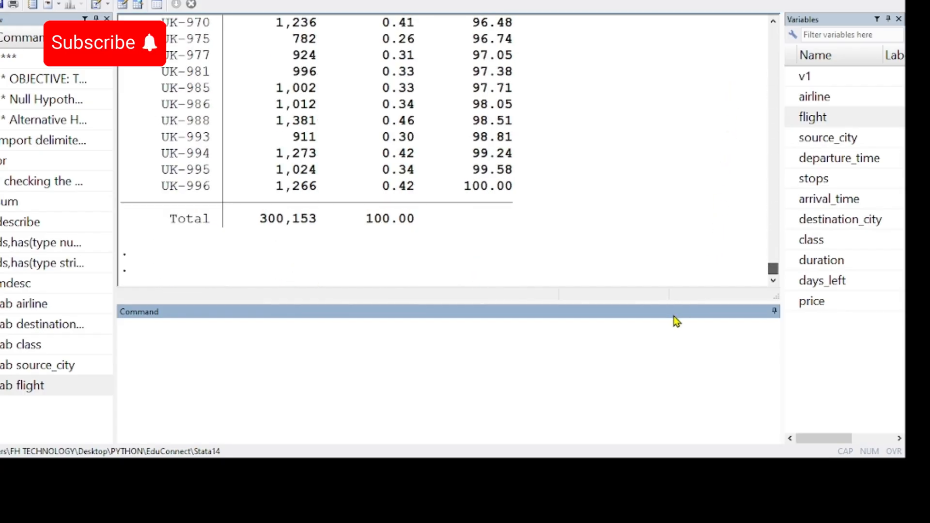
Step: Run the comment line "*** Encoding categorical variables" to head the encoding section
{"action": "left_click", "coordinate": [203, 344]}
{"action": "type", "text": "*** Encodin"}
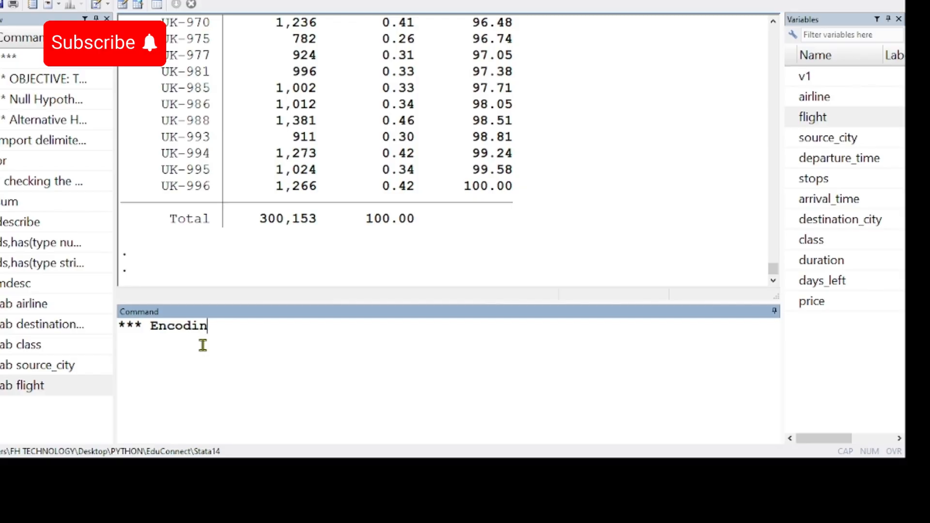
{"action": "type", "text": "g the varia"}
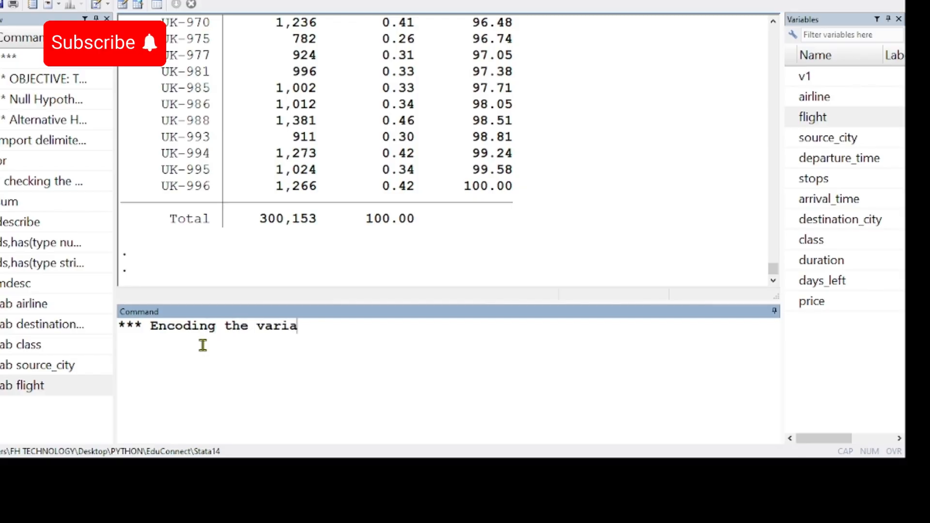
{"action": "type", "text": "bles"}
{"action": "left_click", "coordinate": [225, 325]}
{"action": "left_click_drag", "start_coordinate": [254, 326], "coordinate": [228, 328]}
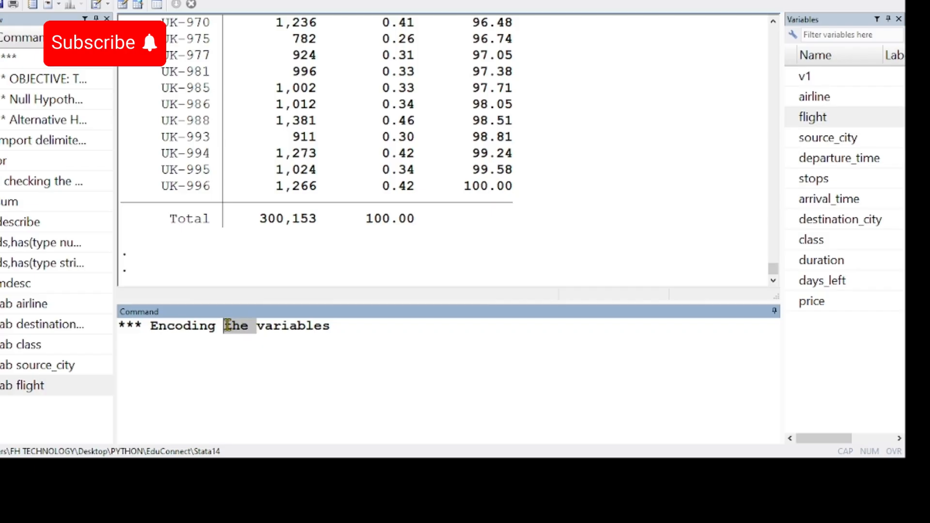
{"action": "type", "text": "categorical"}
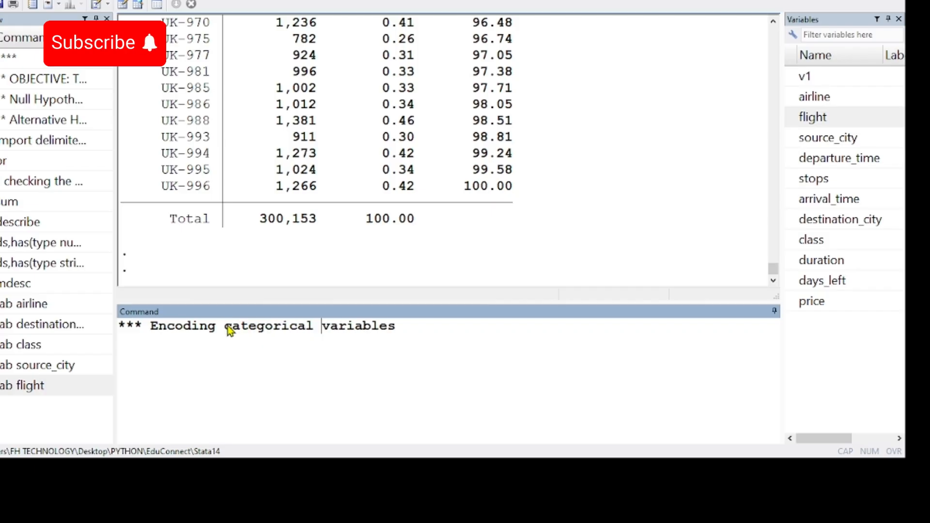
{"action": "left_click", "coordinate": [408, 339]}
{"action": "key", "text": "Return"}
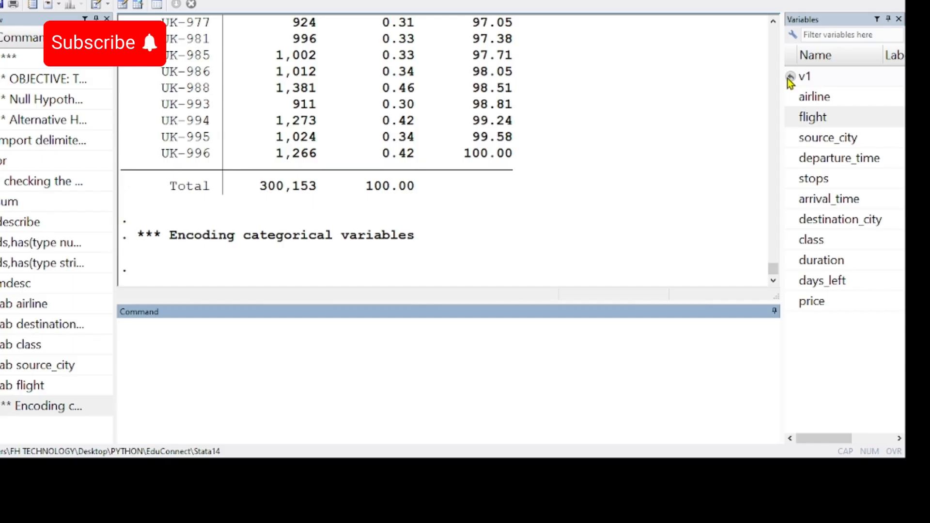
Step: Try to tabulate the v1 variable with the tab command
{"action": "type", "text": "tab"}
{"action": "left_click", "coordinate": [792, 78]}
{"action": "key", "text": "Return"}
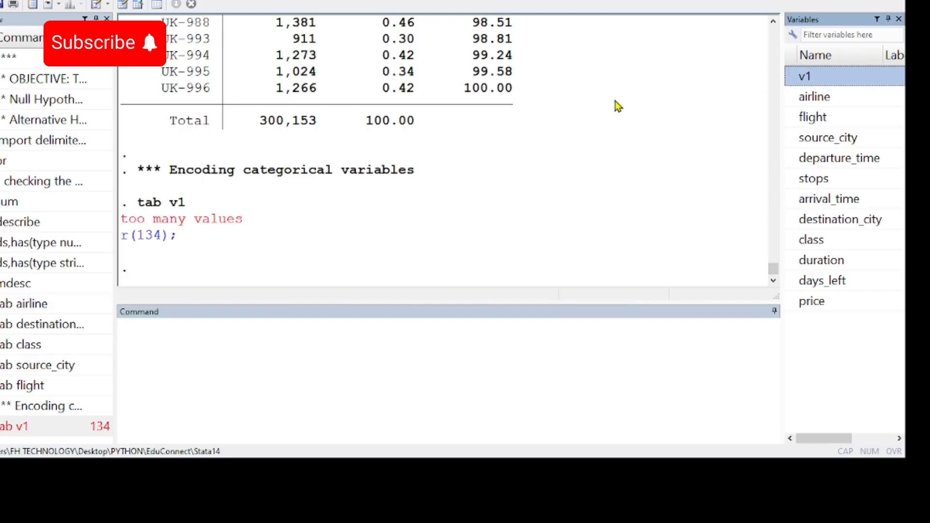
Step: Remove the v1 variable from the dataset with the drop command
{"action": "left_click", "coordinate": [153, 331]}
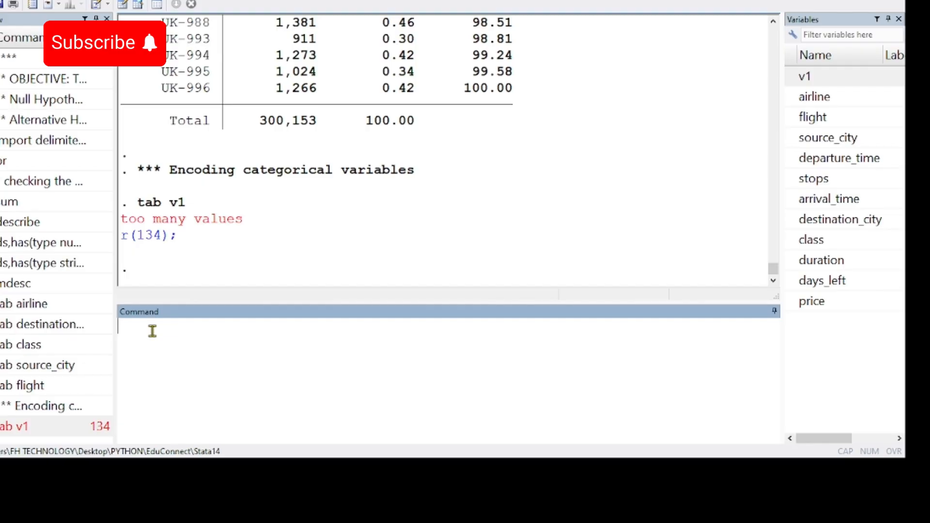
{"action": "type", "text": "drop"}
{"action": "left_click", "coordinate": [791, 78]}
{"action": "key", "text": "Return"}
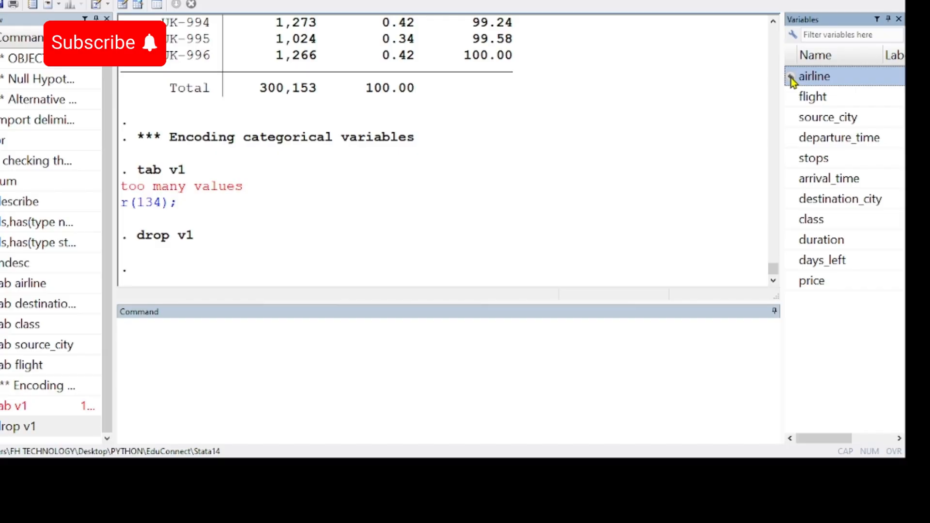
Step: Encode the airline variable into a new numeric variable named airline_Num, using encode with the generate option
{"action": "left_click", "coordinate": [207, 358]}
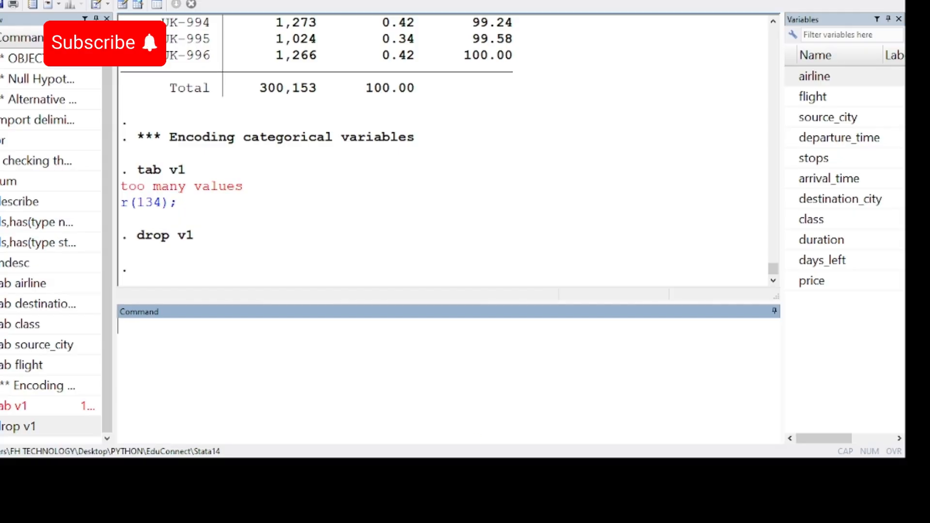
{"action": "key", "text": "alt+Tab"}
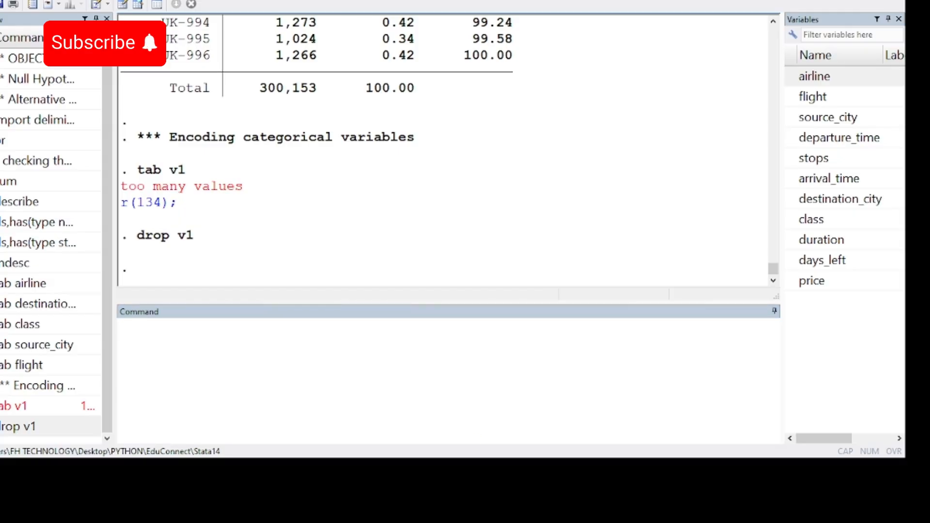
{"action": "key", "text": "alt+Tab"}
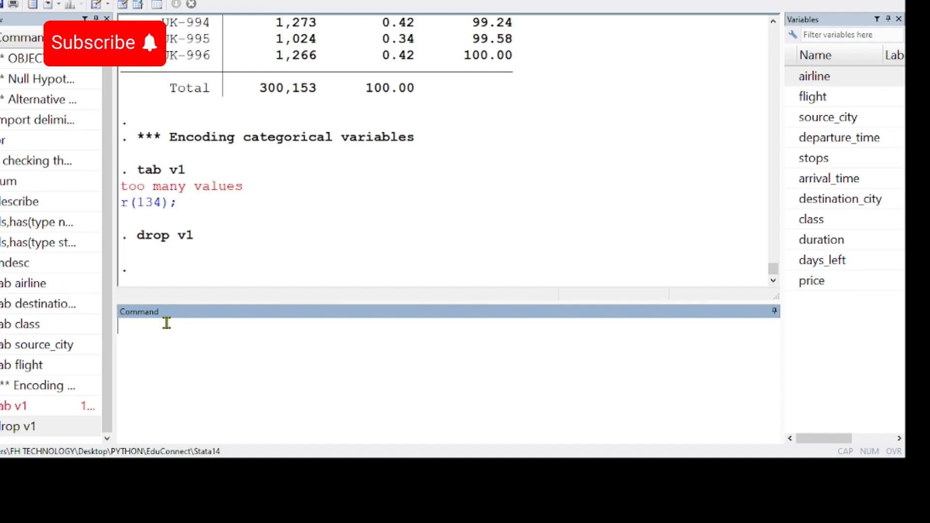
{"action": "type", "text": "encode"}
{"action": "left_click", "coordinate": [791, 78]}
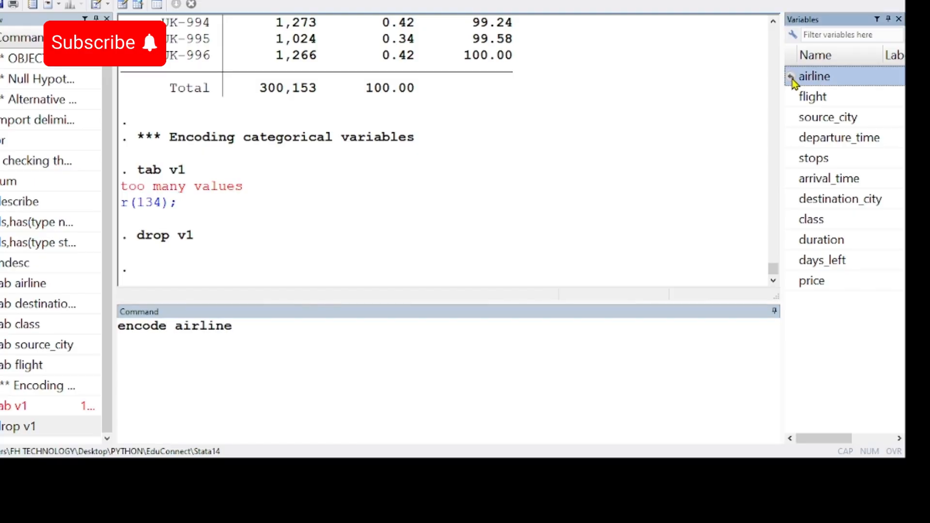
{"action": "left_click", "coordinate": [239, 327]}
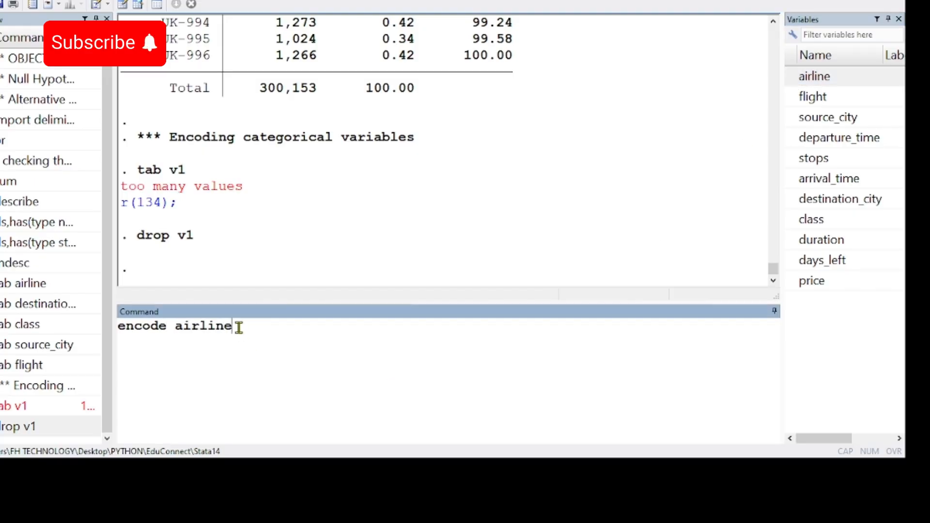
{"action": "type", "text": "generate("}
{"action": "left_click", "coordinate": [789, 77]}
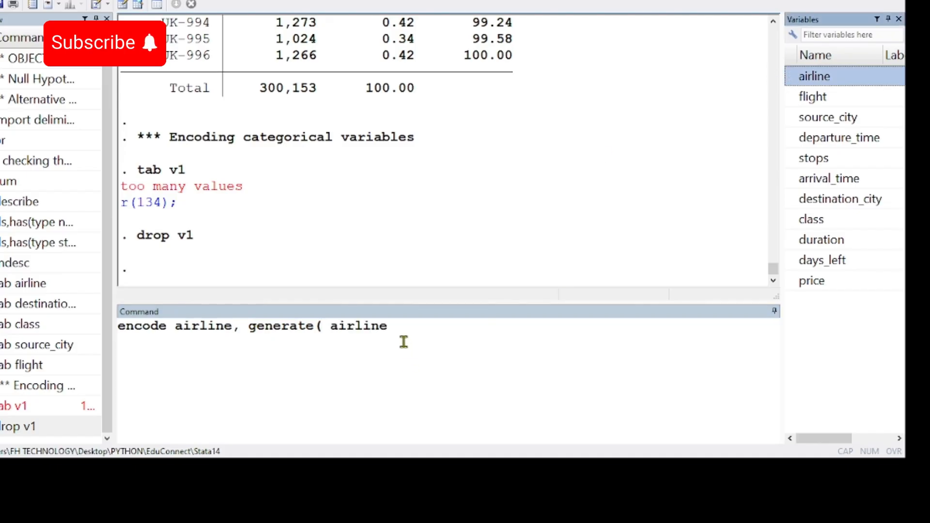
{"action": "left_click", "coordinate": [391, 328]}
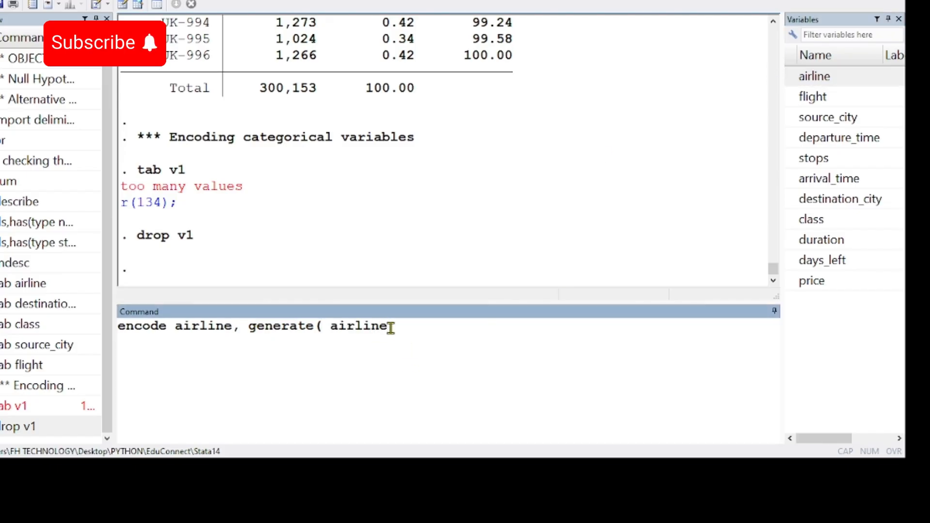
{"action": "type", "text": "_Num)"}
{"action": "key", "text": "Return"}
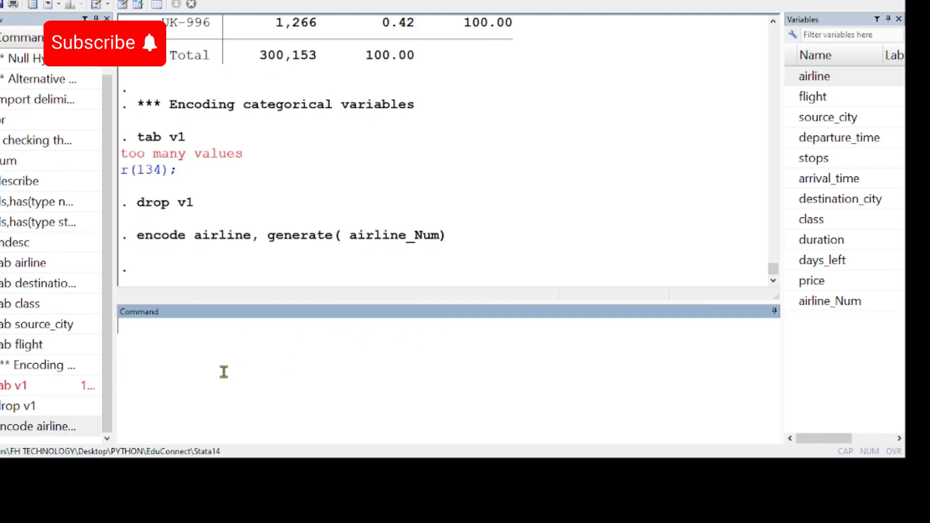
Step: Tabulate airline_Num with the tab command to check the encoded airline categories
{"action": "type", "text": "tab"}
{"action": "left_click", "coordinate": [791, 304]}
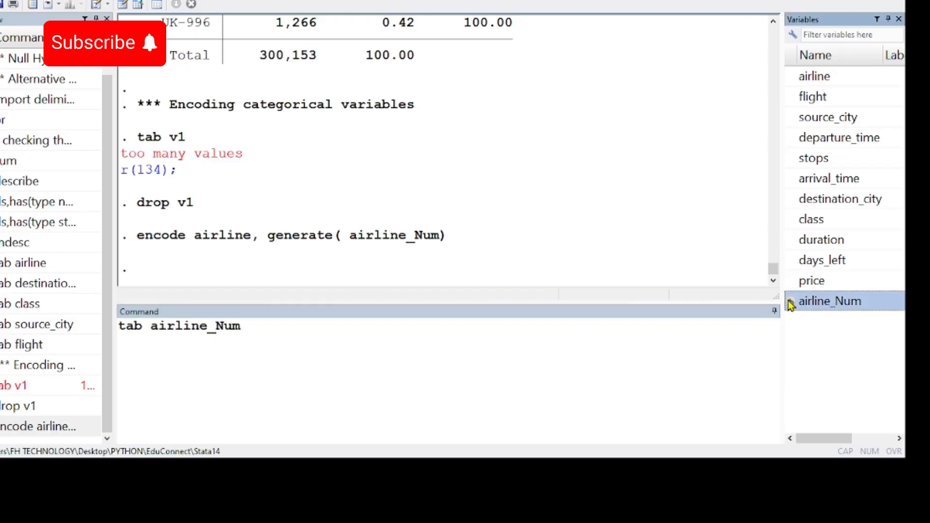
{"action": "key", "text": "Return"}
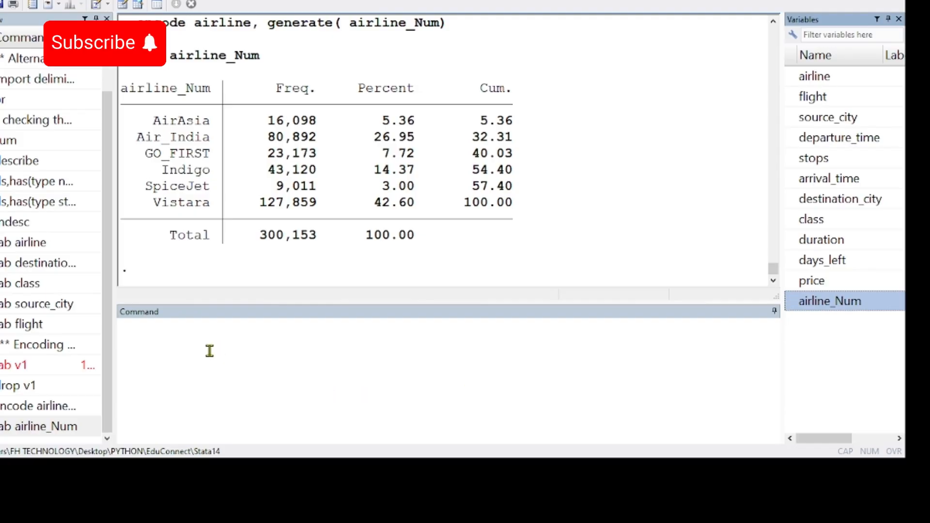
Step: Summarize airline_Num with the sum command and examine its mean, standard deviation, minimum and maximum
{"action": "left_click", "coordinate": [184, 348]}
{"action": "type", "text": "sum"}
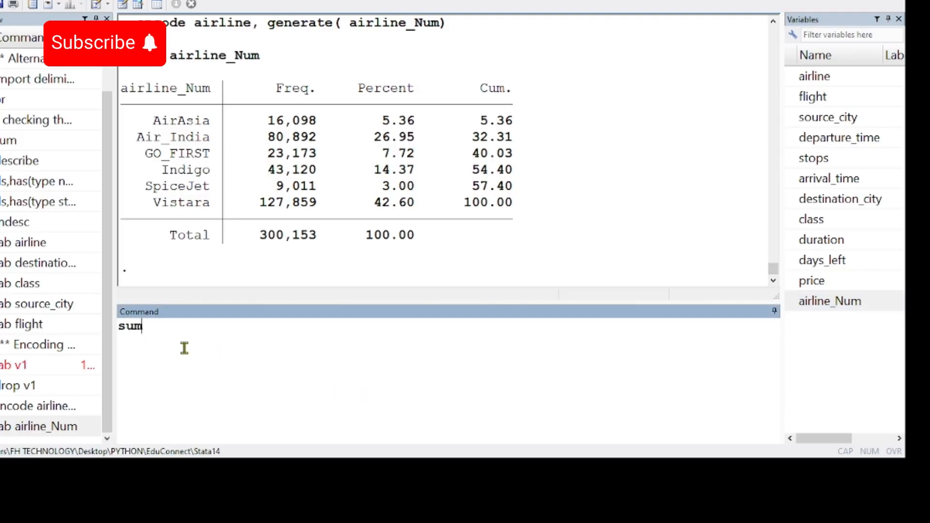
{"action": "left_click", "coordinate": [792, 304]}
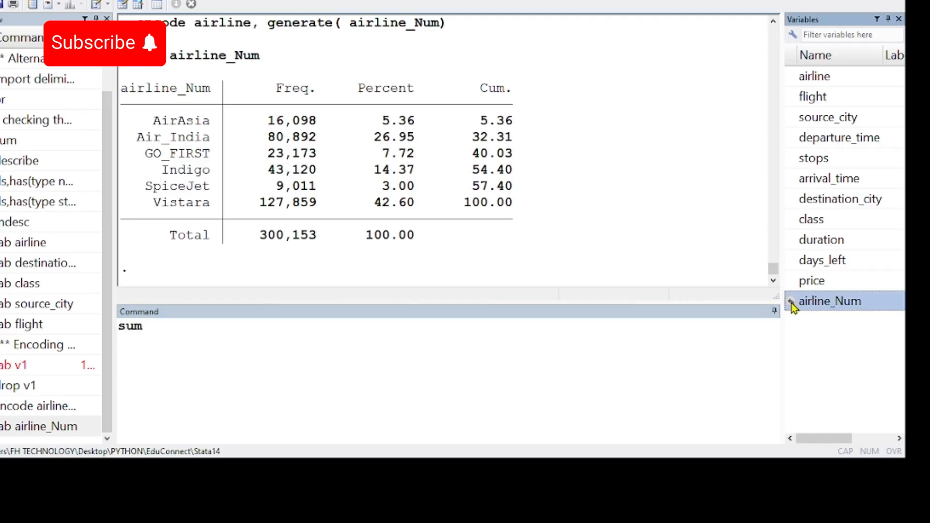
{"action": "key", "text": "Return"}
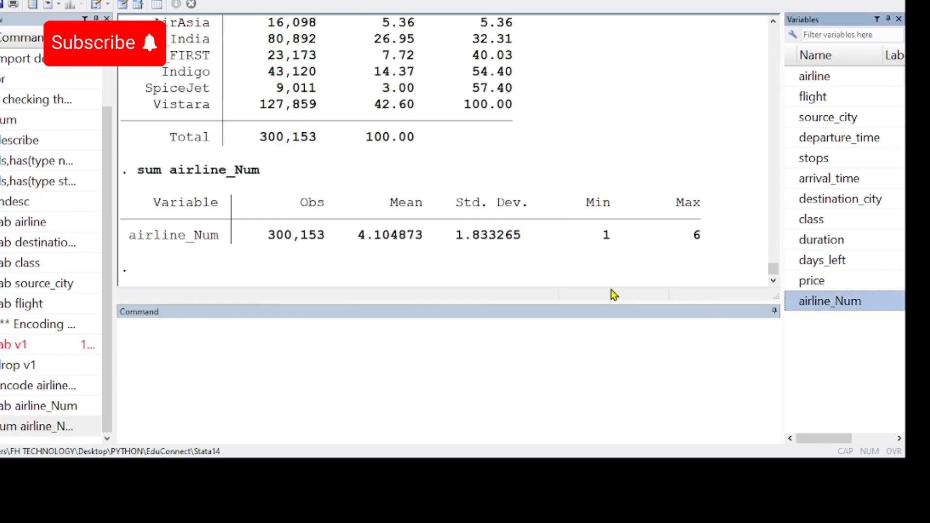
{"action": "left_click_drag", "start_coordinate": [359, 236], "coordinate": [520, 238]}
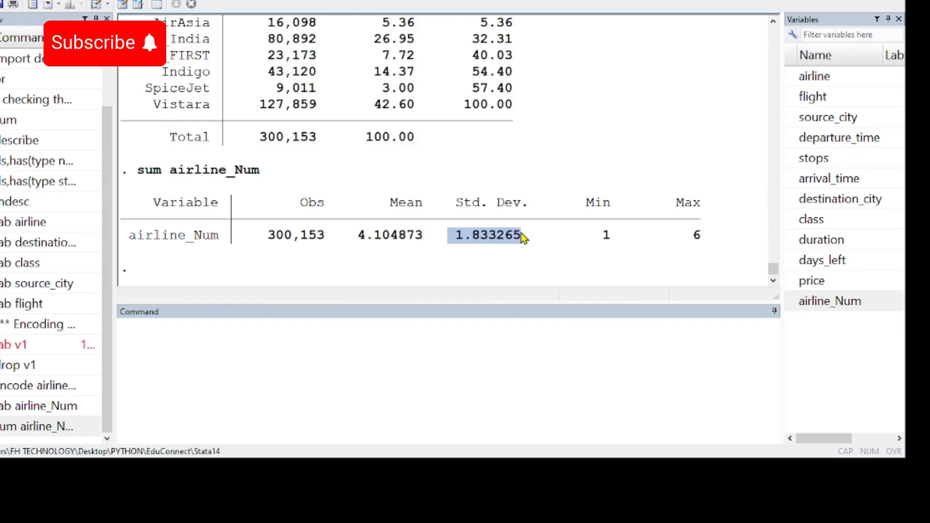
{"action": "left_click_drag", "start_coordinate": [596, 235], "coordinate": [612, 237]}
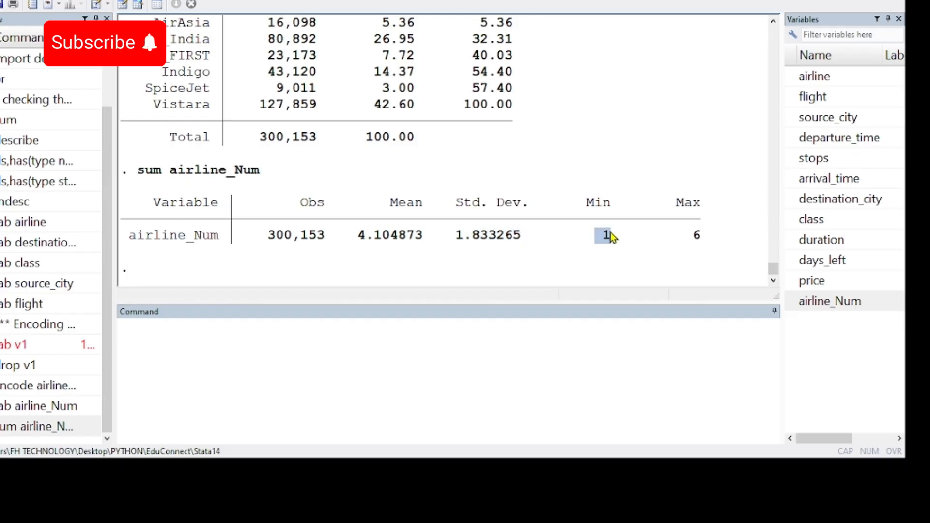
{"action": "left_click_drag", "start_coordinate": [692, 235], "coordinate": [706, 235]}
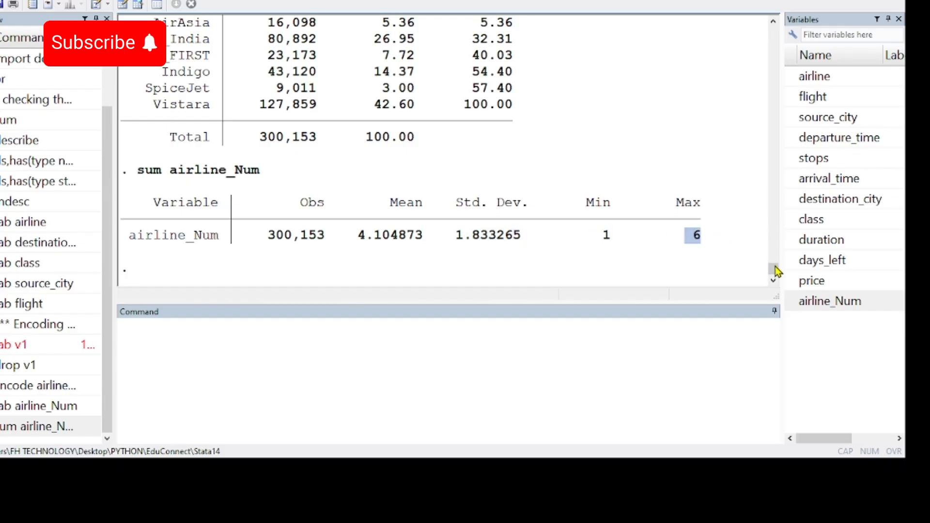
Step: Compare the airline row in the earlier summary of all variables with the new airline_Num summary
{"action": "left_click_drag", "start_coordinate": [774, 269], "coordinate": [770, 39]}
{"action": "left_click_drag", "start_coordinate": [203, 137], "coordinate": [324, 140]}
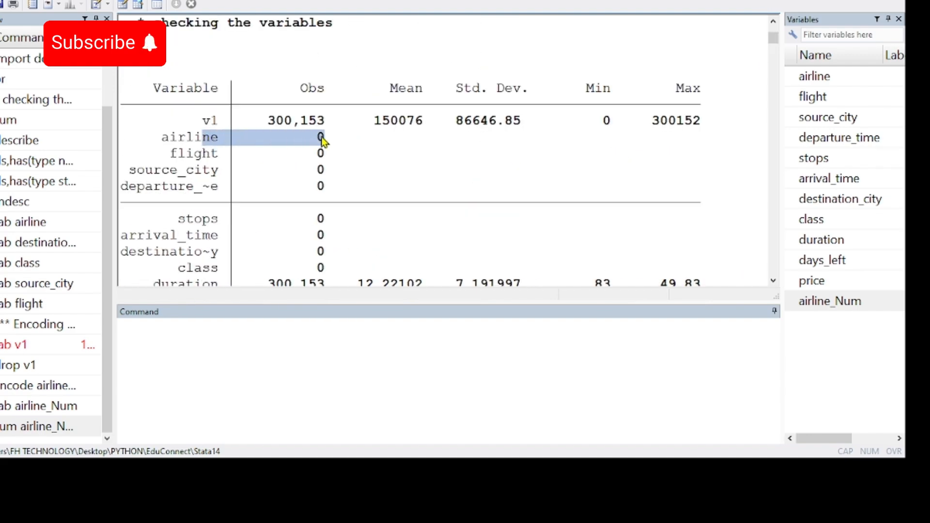
{"action": "left_click_drag", "start_coordinate": [774, 37], "coordinate": [774, 273]}
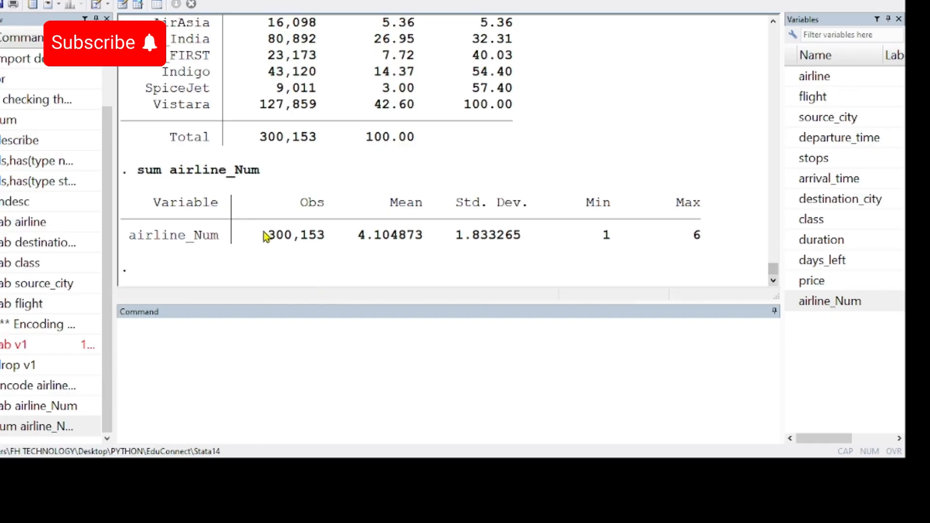
{"action": "left_click_drag", "start_coordinate": [265, 236], "coordinate": [690, 194]}
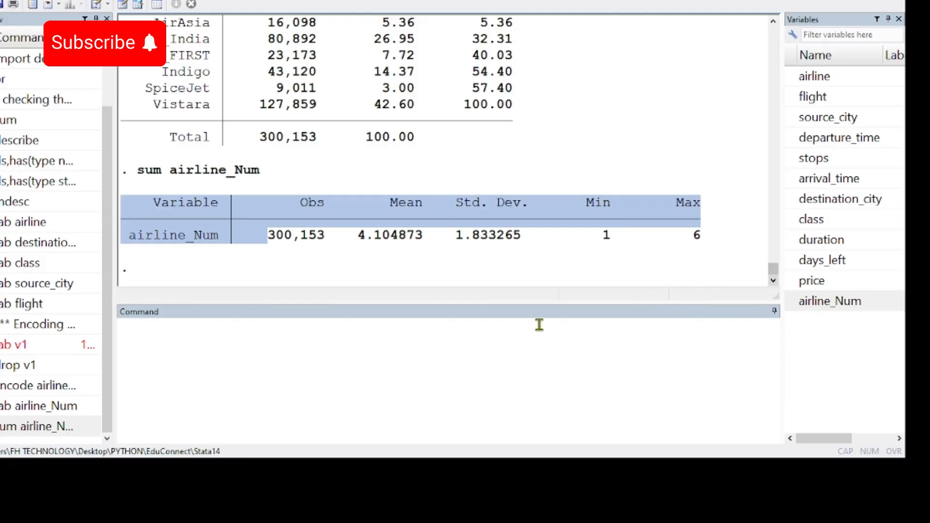
Step: Encode the flight variable into a new numeric variable named flight_Num, using encode with the gen option
{"action": "left_click", "coordinate": [214, 345]}
{"action": "type", "text": "encode"}
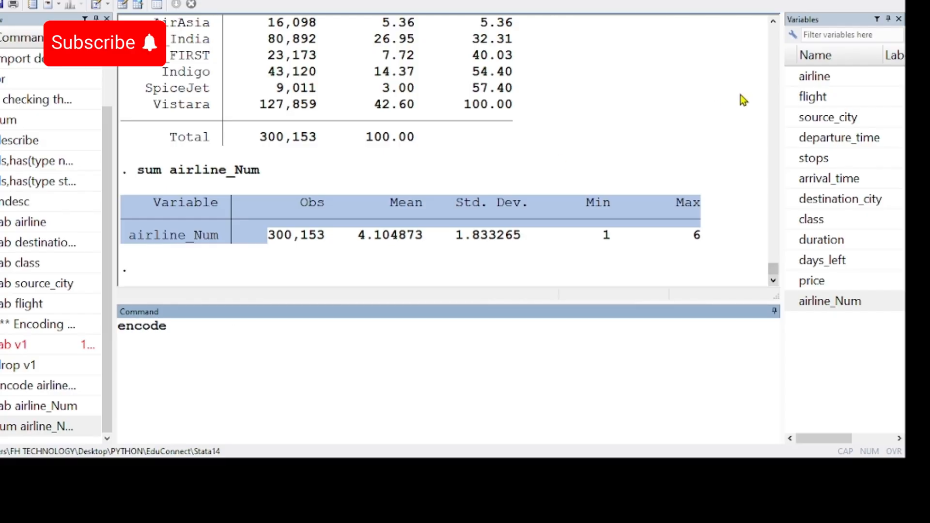
{"action": "left_click", "coordinate": [792, 97]}
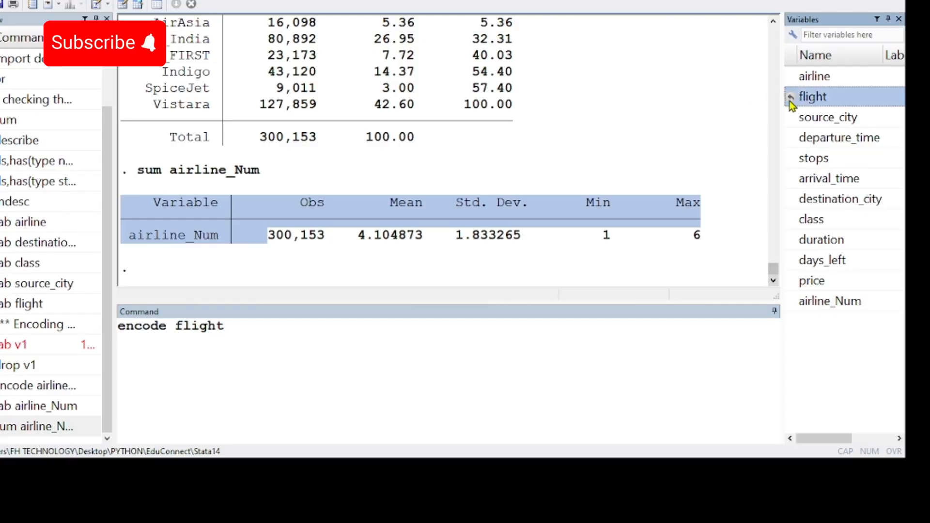
{"action": "left_click", "coordinate": [255, 334]}
{"action": "type", "text": ","}
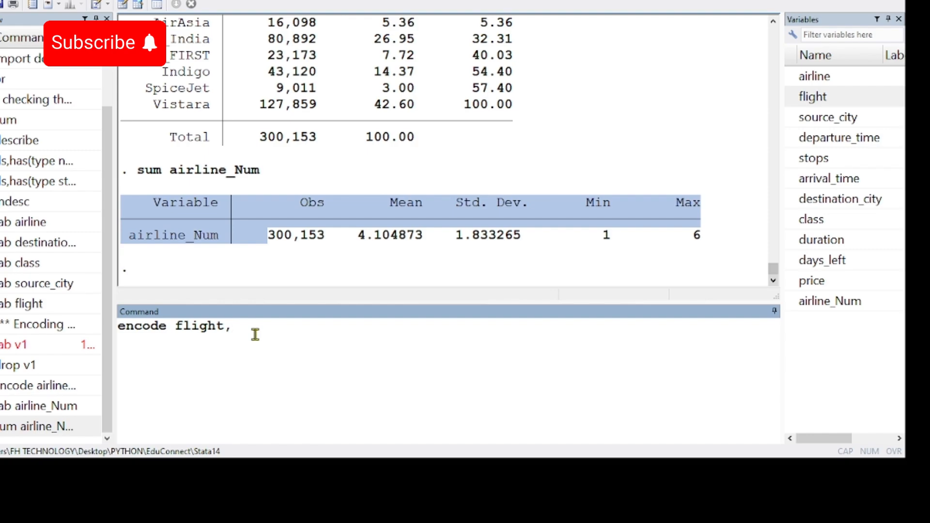
{"action": "type", "text": "gen("}
{"action": "double_click", "coordinate": [797, 97]}
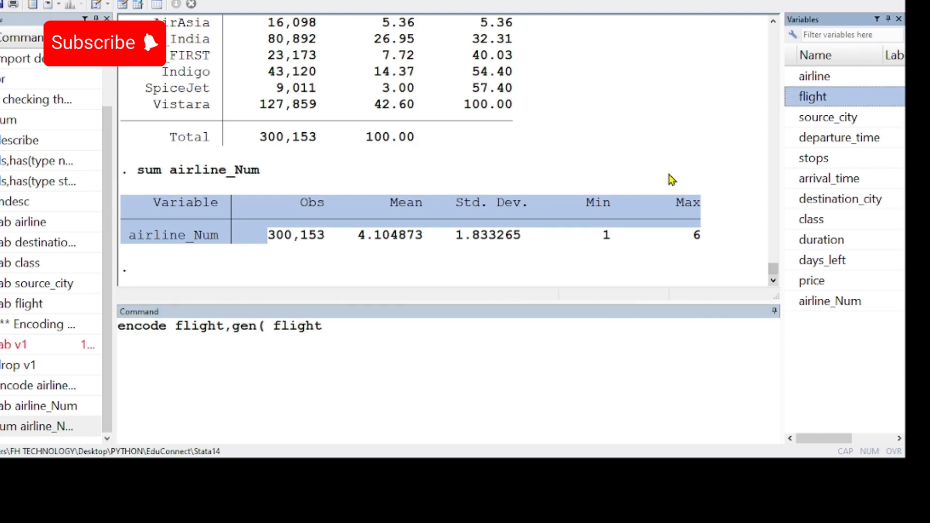
{"action": "left_click", "coordinate": [335, 322]}
{"action": "type", "text": "_"}
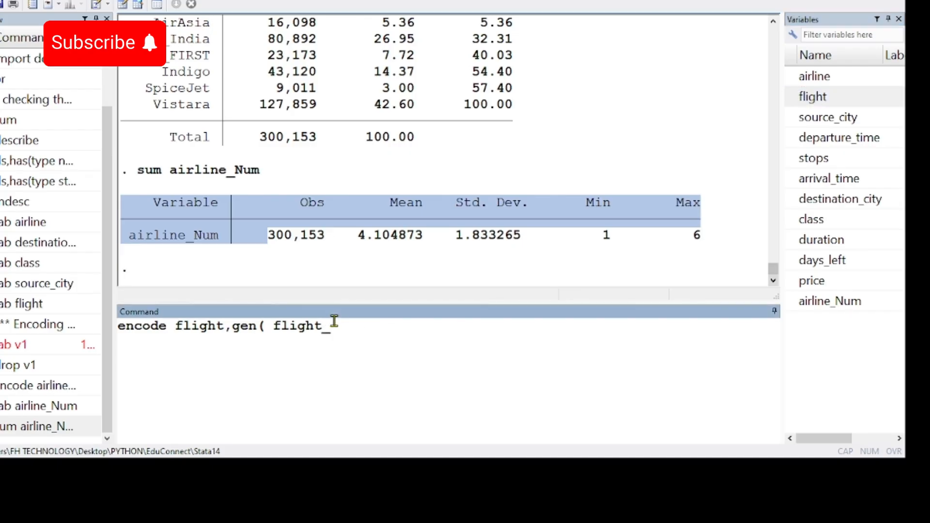
{"action": "type", "text": "Num)"}
{"action": "key", "text": "Return"}
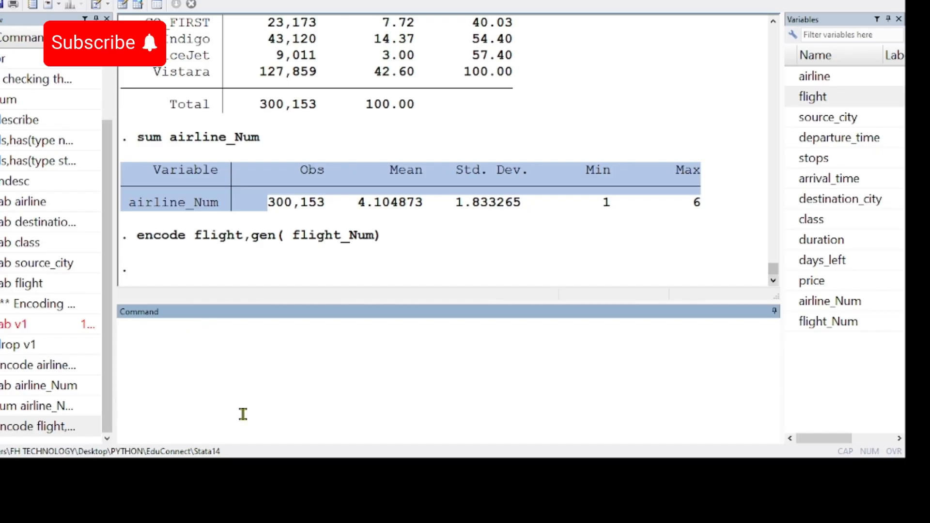
Step: Encode source_city, departure_time, stops, arrival_time, destination_city and class into new numeric variables with the same names plus the suffix _Num
{"action": "key", "text": "alt+Tab"}
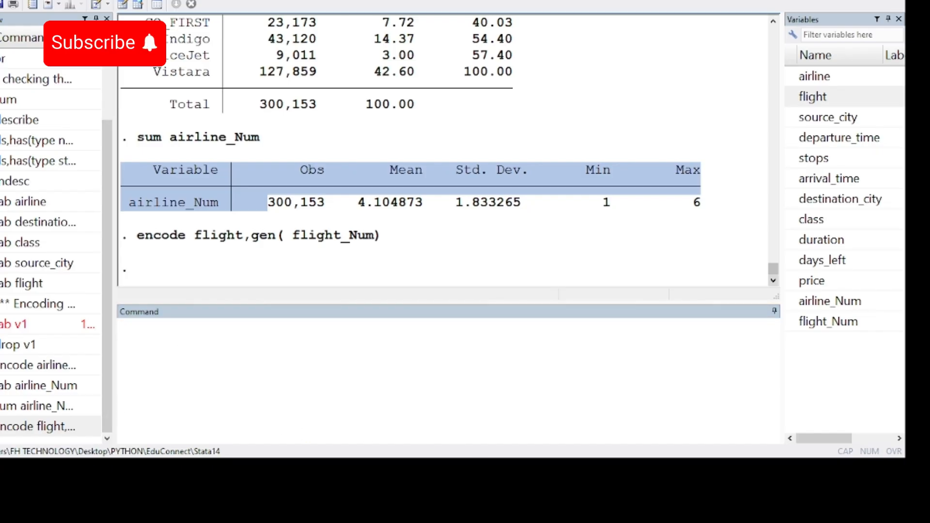
{"action": "left_click", "coordinate": [190, 354]}
{"action": "type", "text": "encode source_city , gen( source_city_Num) encode departure_time , gen( departure_time_Num) ds, has(type numeric) encode stops , gen( stops_Num) encode arrival_time , gen( arrival_time_Num) encode destination_city , gen( destination_city_Num) encode class , gen(class_Num)"}
{"action": "left_click_drag", "start_coordinate": [289, 357], "coordinate": [117, 357]}
{"action": "key", "text": "BackSpace"}
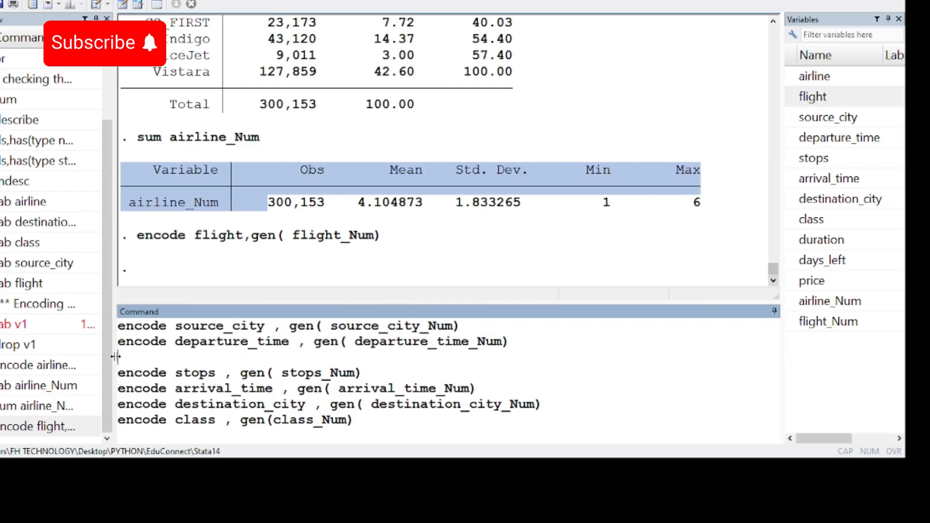
{"action": "key", "text": "BackSpace"}
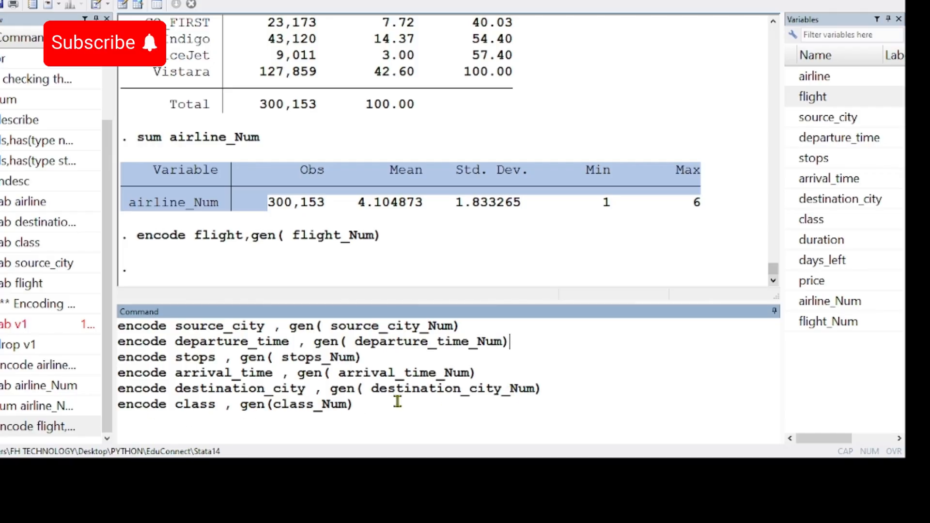
{"action": "key", "text": "Return"}
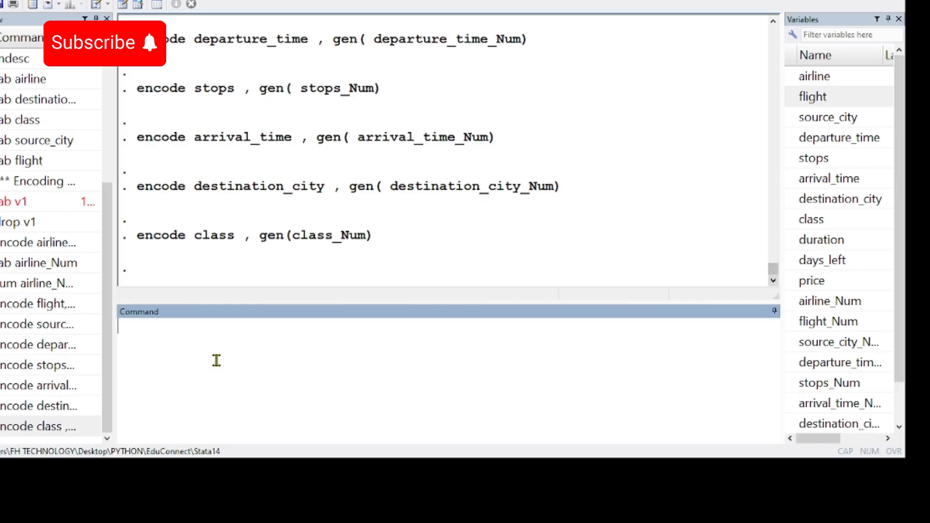
Step: Drop the original string variables airline, flight, source_city, departure_time, stops, arrival_time, destination_city and class from the dataset
{"action": "type", "text": "dr"}
{"action": "type", "text": "p"}
{"action": "left_click", "coordinate": [792, 77]}
{"action": "double_click", "coordinate": [793, 78]}
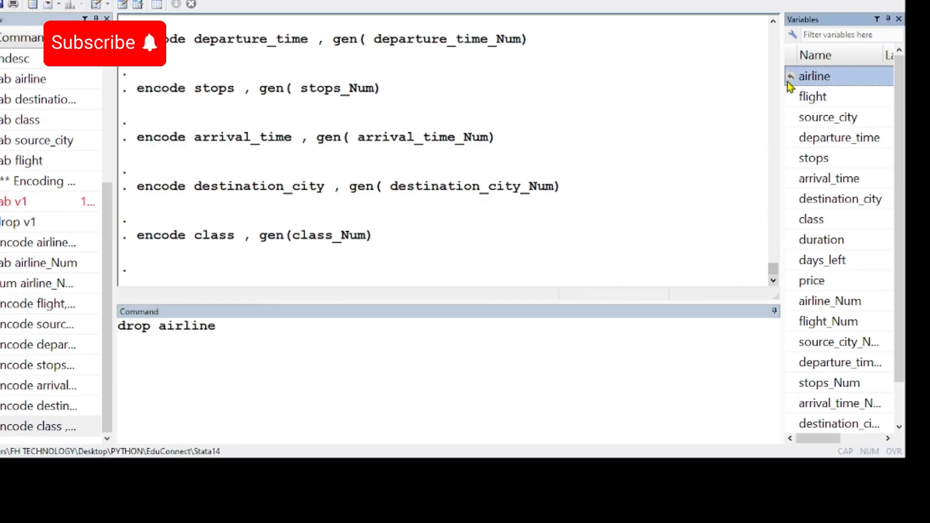
{"action": "double_click", "coordinate": [793, 97]}
{"action": "double_click", "coordinate": [793, 118]}
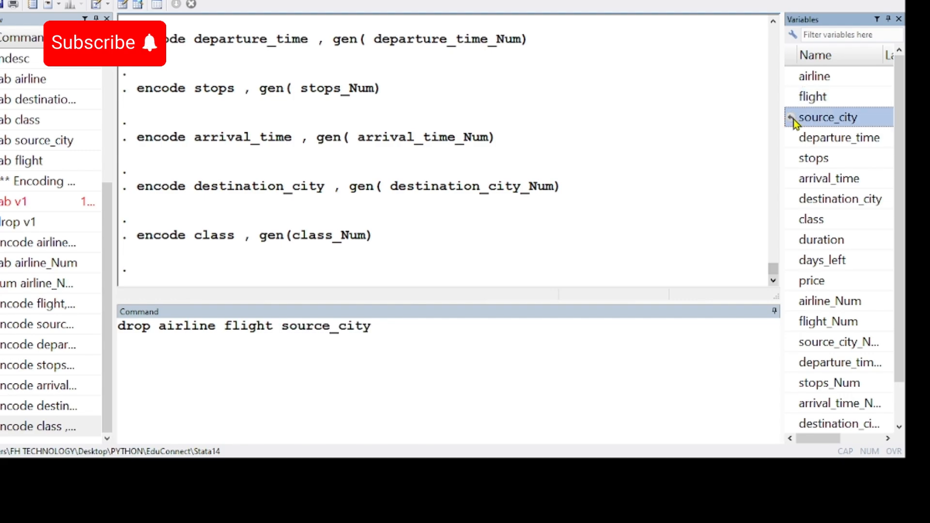
{"action": "double_click", "coordinate": [793, 138]}
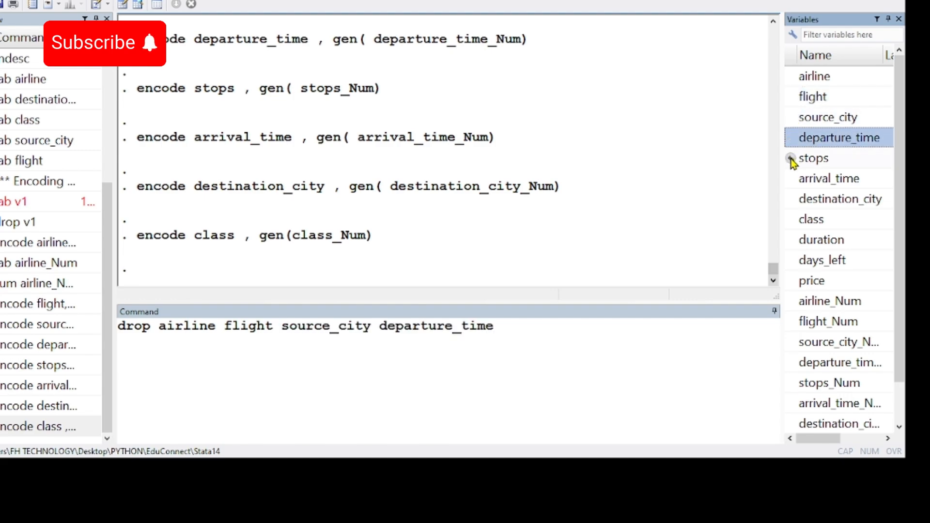
{"action": "double_click", "coordinate": [793, 159]}
{"action": "double_click", "coordinate": [794, 180]}
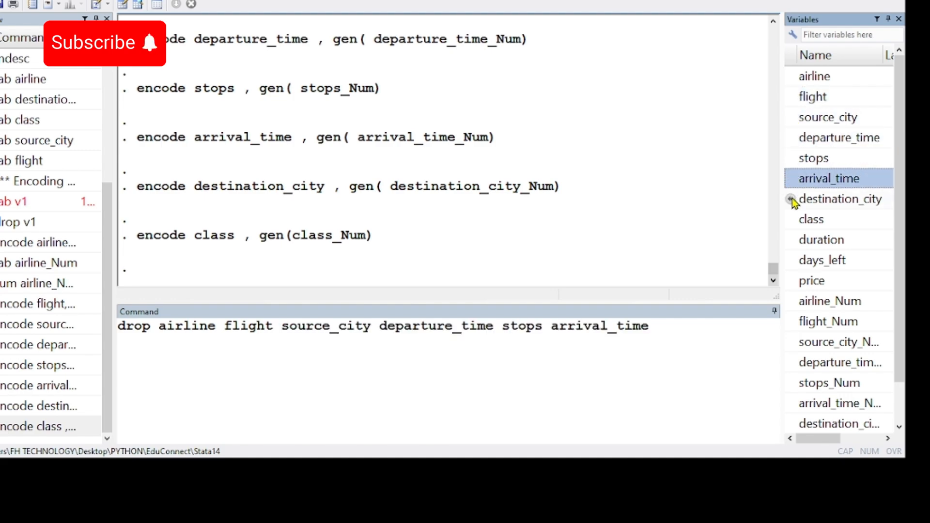
{"action": "double_click", "coordinate": [793, 199]}
{"action": "double_click", "coordinate": [791, 221]}
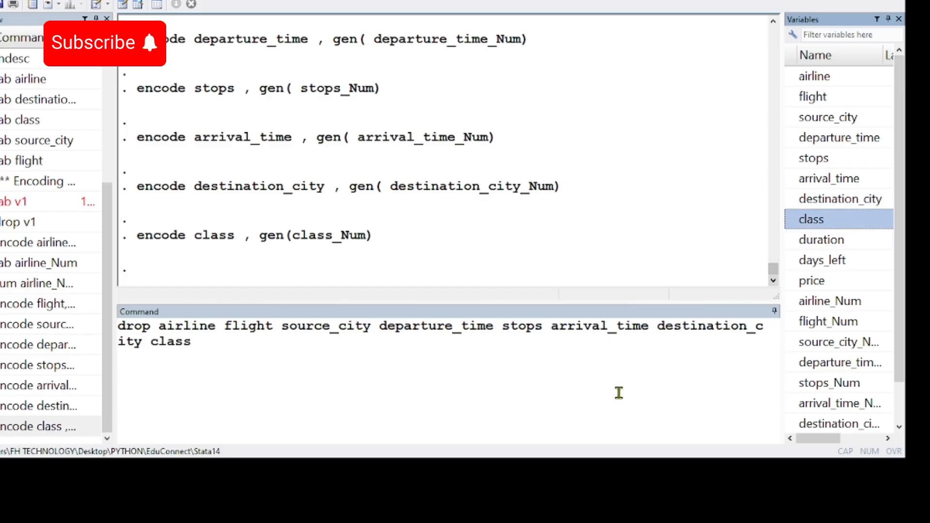
{"action": "key", "text": "Return"}
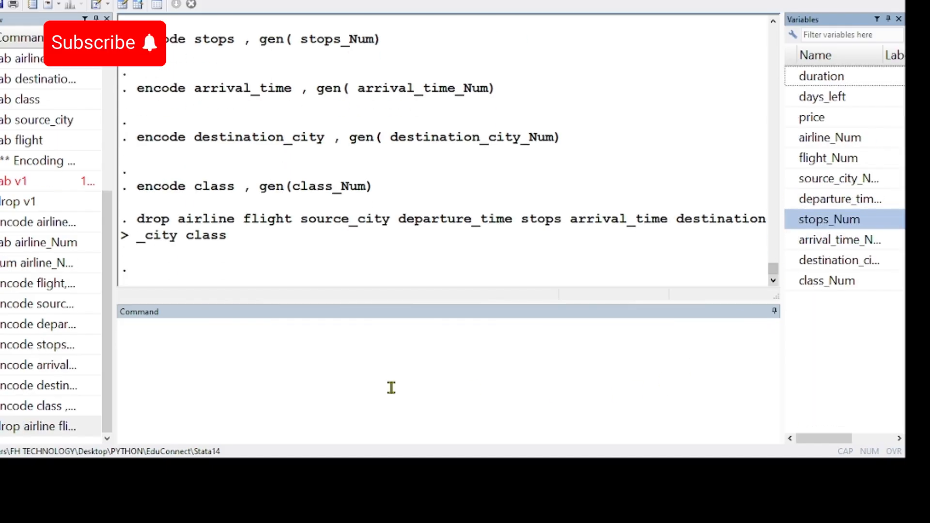
Step: Order the variables as airline_Num, flight_Num, source_city_Num, departure_time_Num, stops_Num, arrival_time_Num, destination_city_Num, class_Num, duration, days_left, price
{"action": "left_click", "coordinate": [281, 390]}
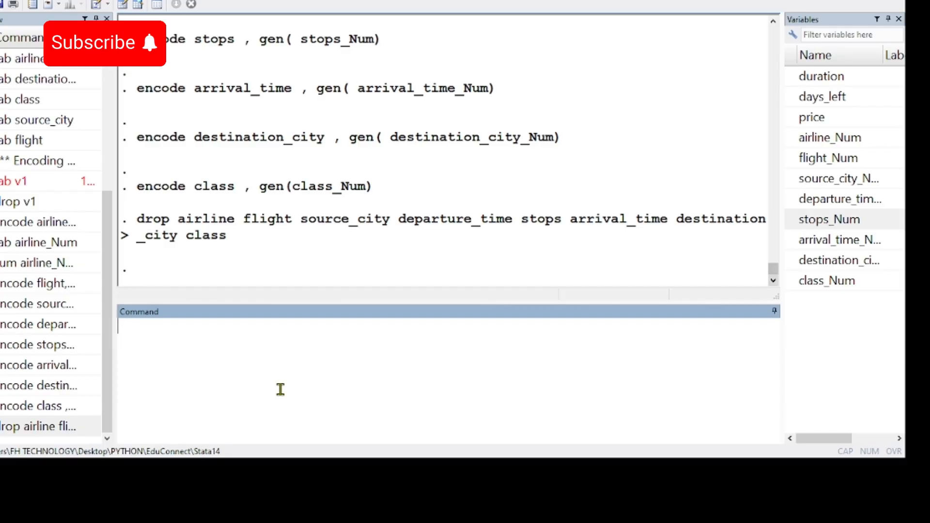
{"action": "type", "text": "order"}
{"action": "left_click", "coordinate": [791, 138]}
{"action": "left_click", "coordinate": [791, 159]}
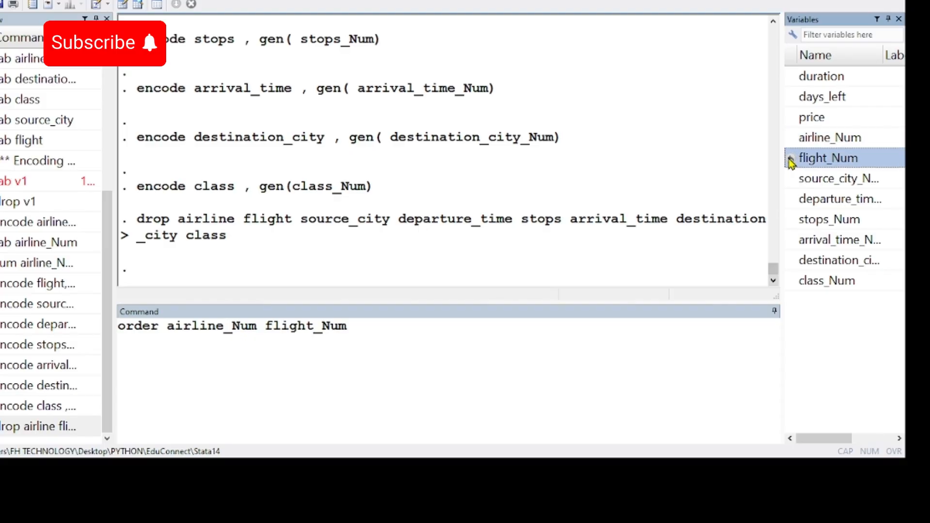
{"action": "left_click", "coordinate": [791, 179]}
{"action": "left_click", "coordinate": [792, 200]}
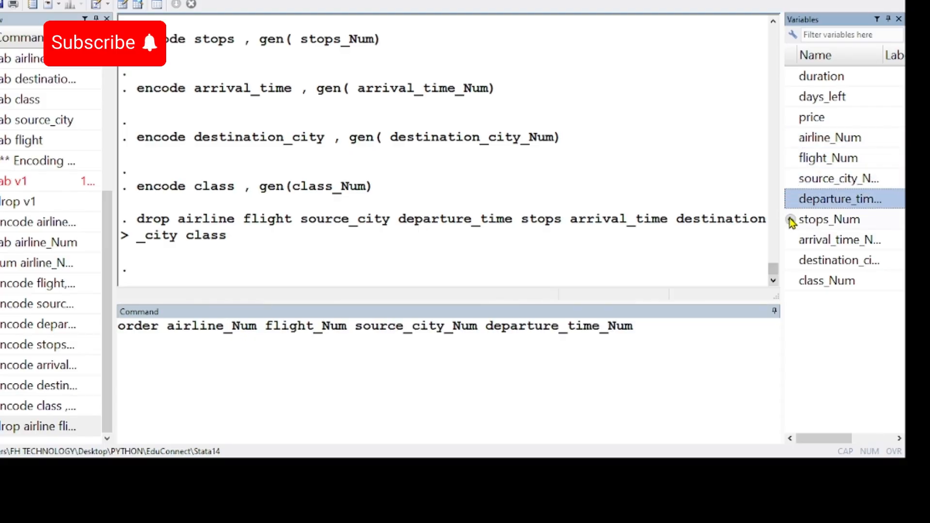
{"action": "left_click", "coordinate": [792, 220]}
{"action": "left_click", "coordinate": [791, 240]}
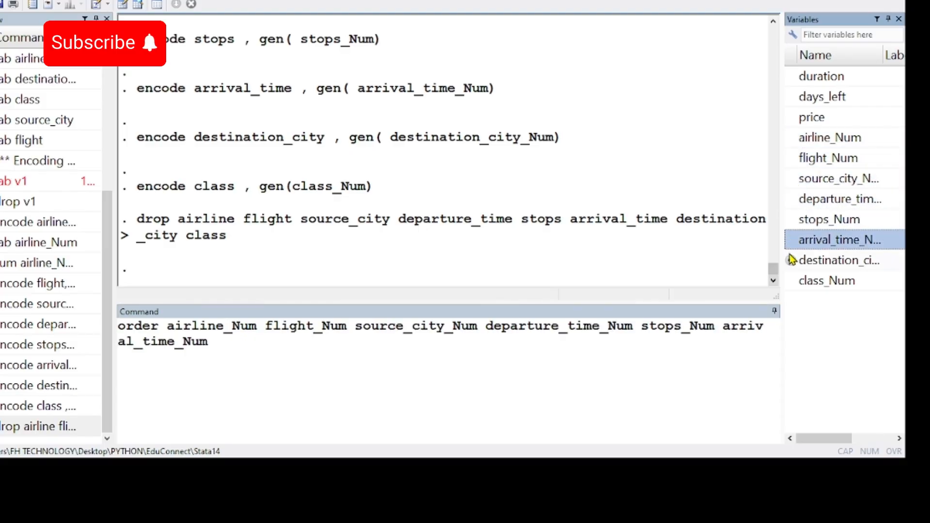
{"action": "left_click", "coordinate": [792, 260]}
{"action": "left_click", "coordinate": [791, 281]}
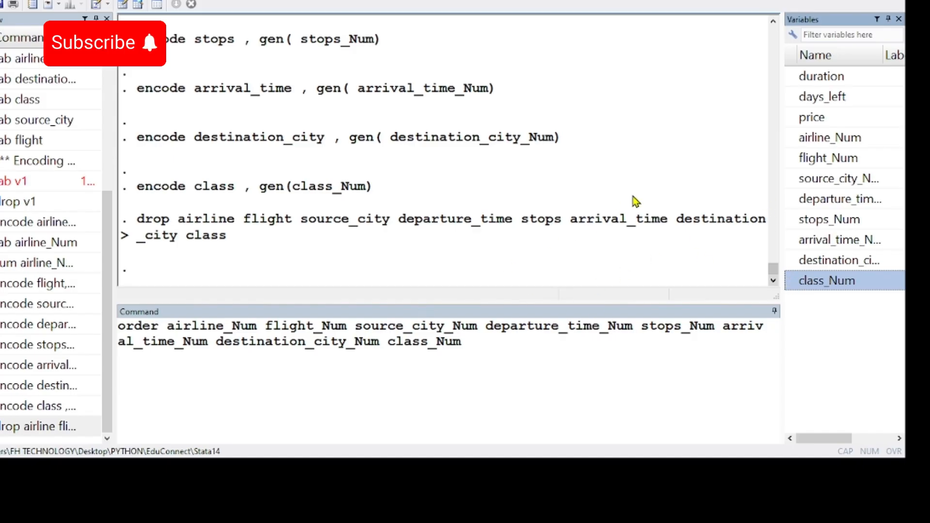
{"action": "left_click", "coordinate": [791, 77]}
{"action": "left_click", "coordinate": [792, 97]}
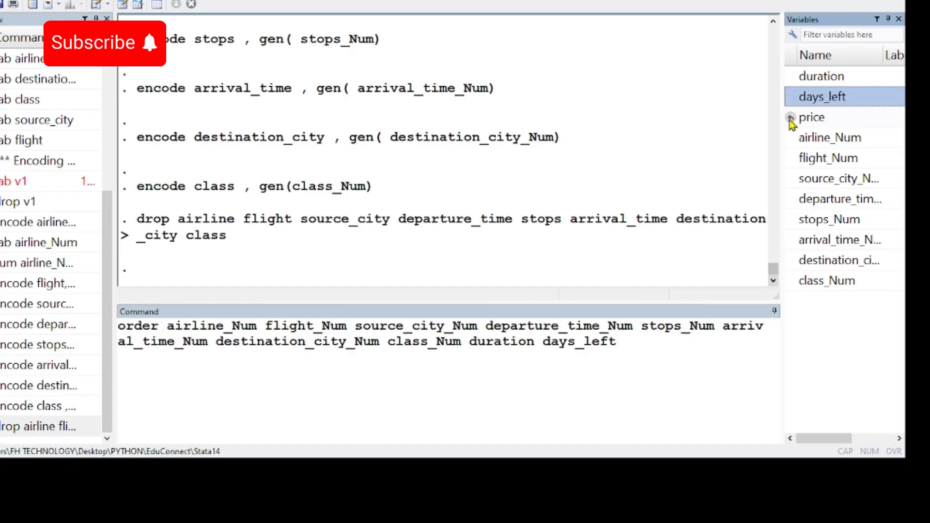
{"action": "left_click", "coordinate": [791, 118]}
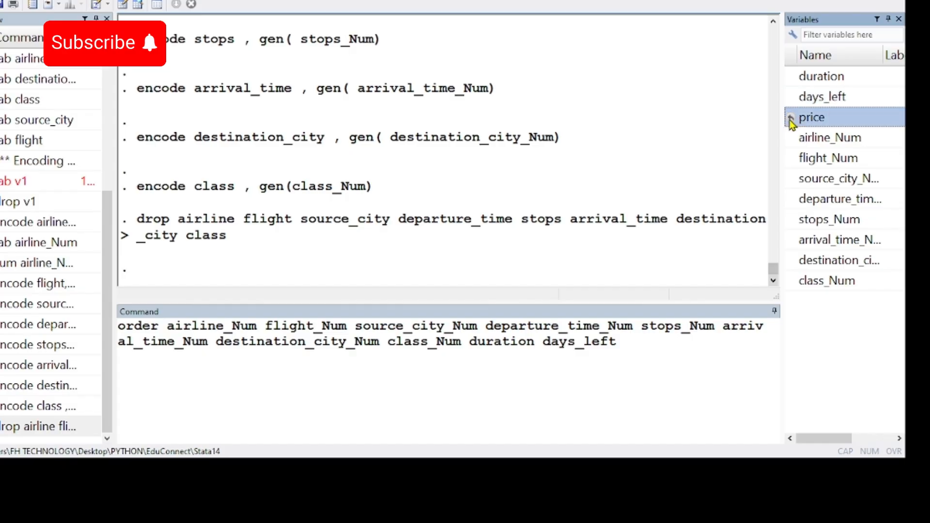
{"action": "key", "text": "Return"}
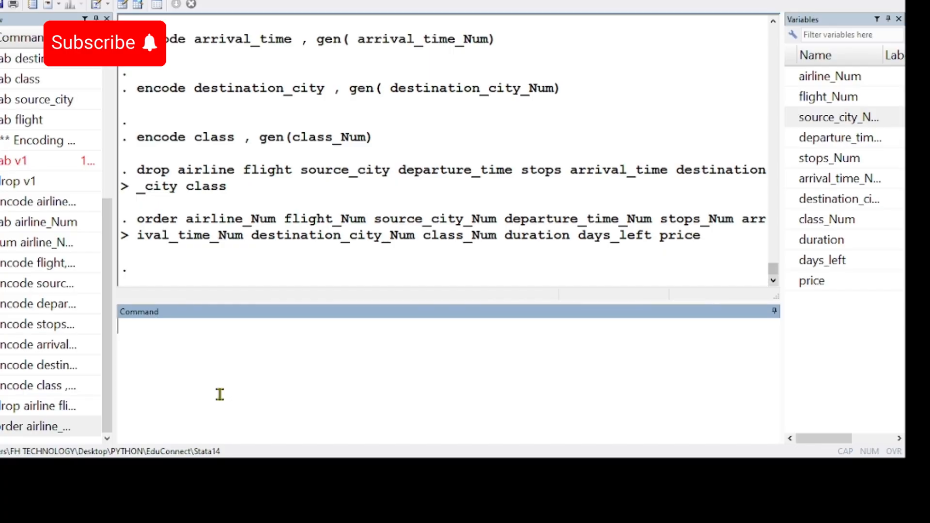
Step: Browse the dataset and look across all columns, from airline_Num through price, to check the encoded and reordered variables
{"action": "type", "text": "browse"}
{"action": "key", "text": "Return"}
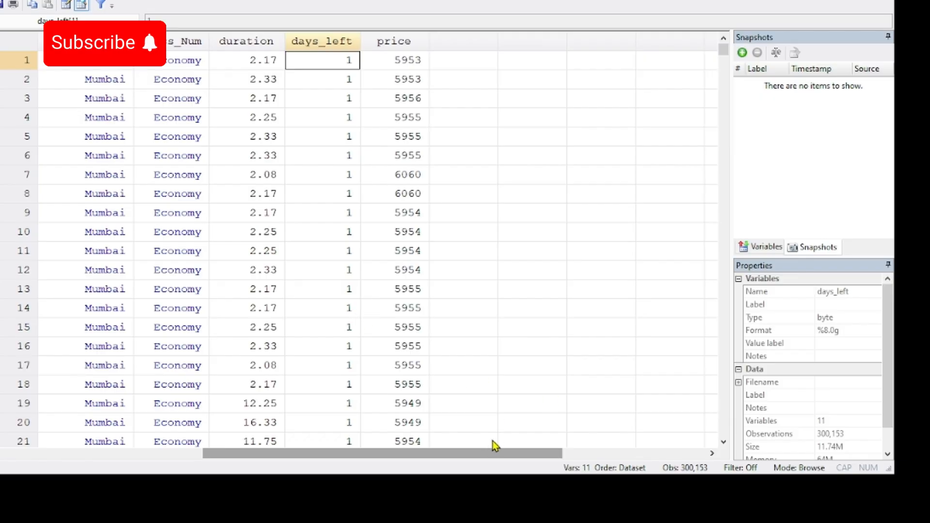
{"action": "left_click_drag", "start_coordinate": [490, 455], "coordinate": [242, 420]}
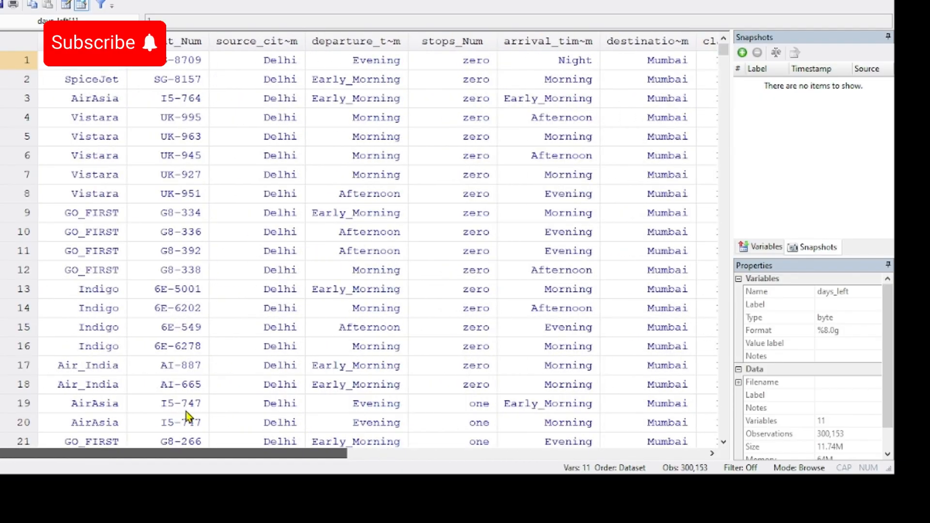
{"action": "left_click_drag", "start_coordinate": [177, 412], "coordinate": [219, 354]}
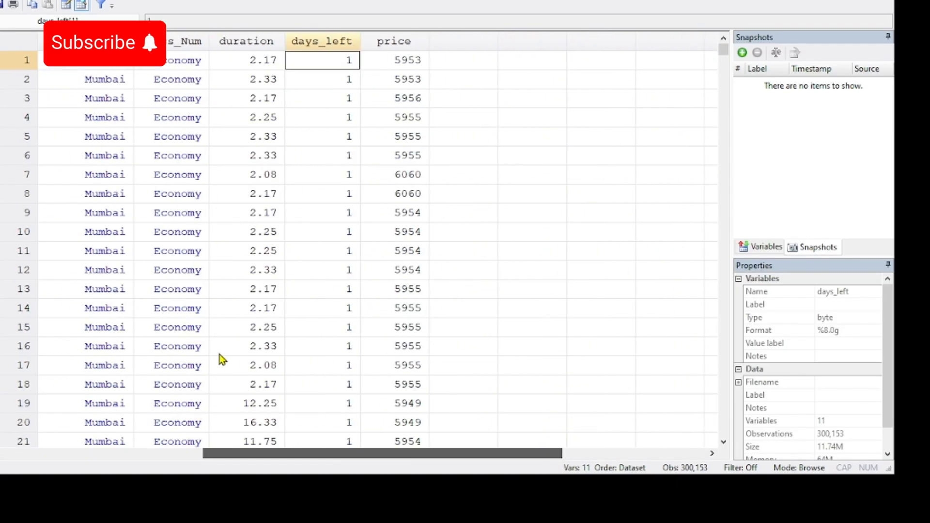
{"action": "left_click_drag", "start_coordinate": [142, 353], "coordinate": [347, 369]}
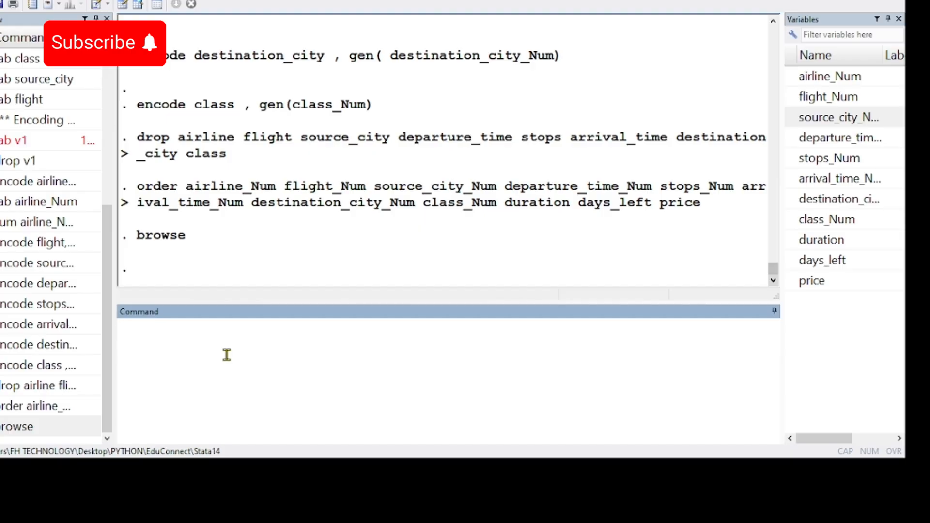
Step: Add the comment line "* STEP 2.BIVARIATE ANALYSIS/ VASUALIZING THE VARIABLES RELATIONSHIP" to mark the next stage of the analysis
{"action": "key", "text": "Caps_Lock"}
{"action": "type", "text": "* sTEP"}
{"action": "key", "text": "BackSpace"}
{"action": "key", "text": "BackSpace"}
{"action": "key", "text": "BackSpace"}
{"action": "key", "text": "BackSpace"}
{"action": "key", "text": "BackSpace"}
{"action": "type", "text": "STEP 2.BI"}
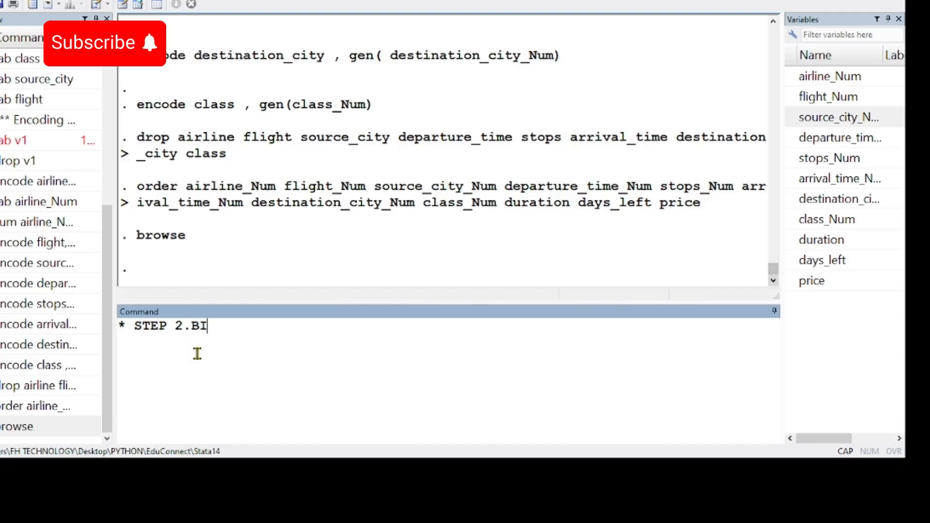
{"action": "type", "text": "VARIATE ANALYSIS"}
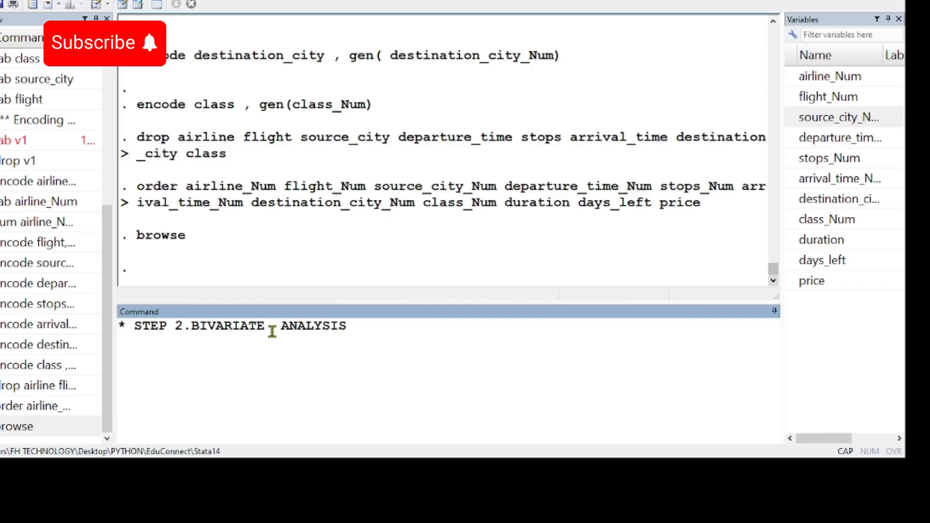
{"action": "type", "text": "/ VAL"}
{"action": "key", "text": "BackSpace"}
{"action": "type", "text": "SUALIZATION"}
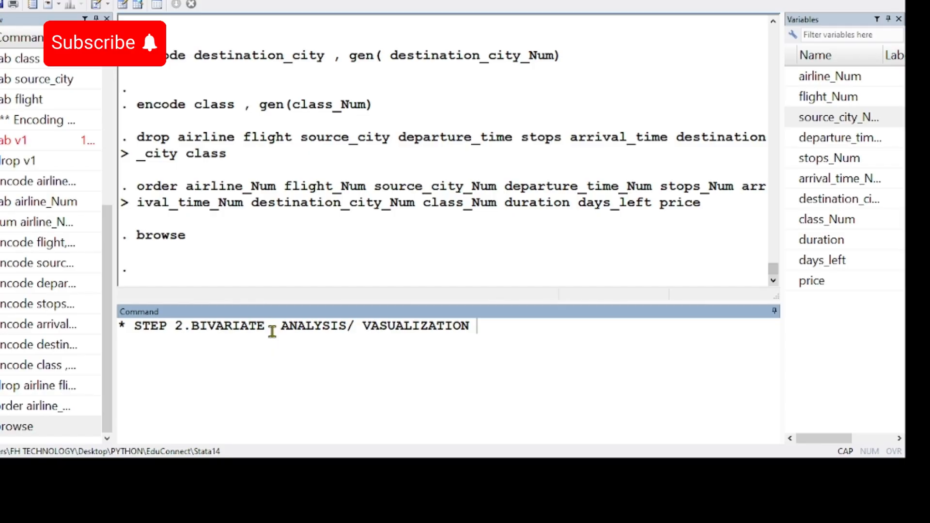
{"action": "key", "text": "BackSpace"}
{"action": "key", "text": "BackSpace"}
{"action": "key", "text": "BackSpace"}
{"action": "key", "text": "BackSpace"}
{"action": "key", "text": "BackSpace"}
{"action": "type", "text": "ING THE "}
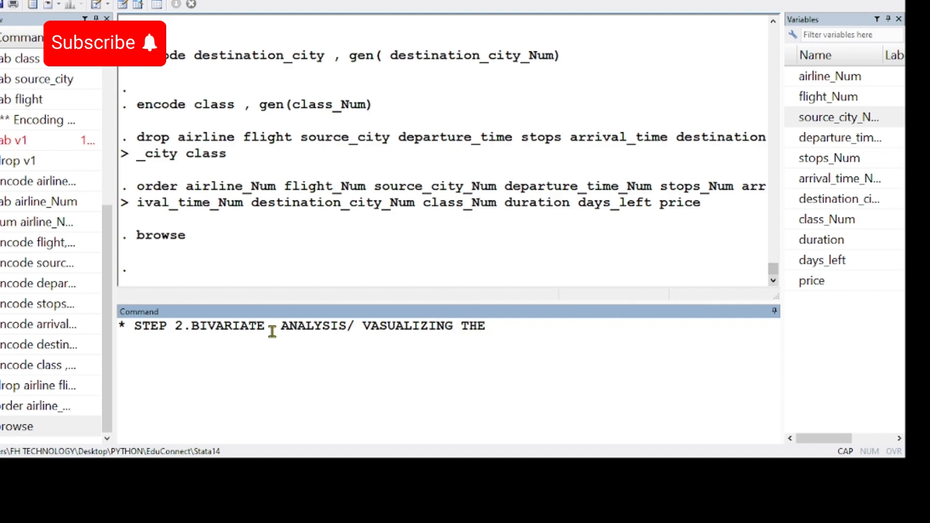
{"action": "type", "text": "VARIABLES"}
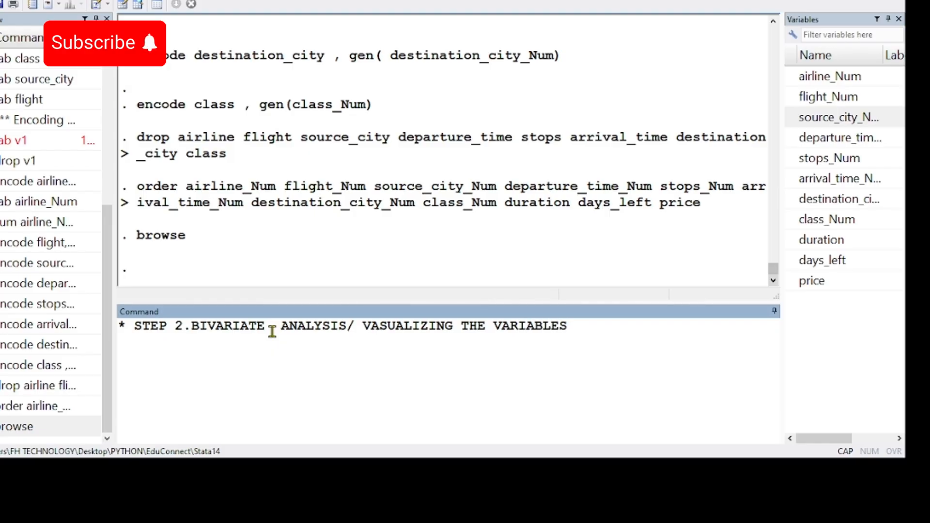
{"action": "type", "text": " RELATION"}
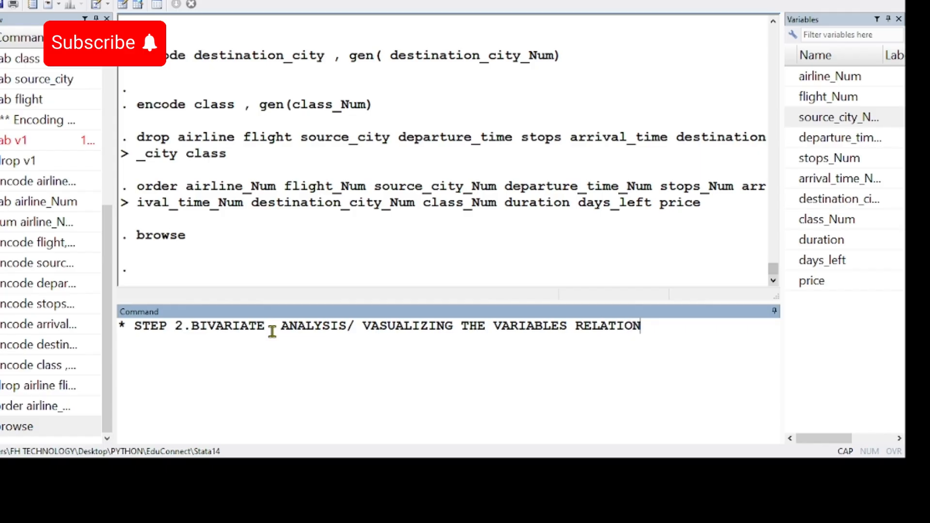
{"action": "type", "text": "SG"}
{"action": "key", "text": "BackSpace"}
{"action": "type", "text": "HIP"}
{"action": "key", "text": "Return"}
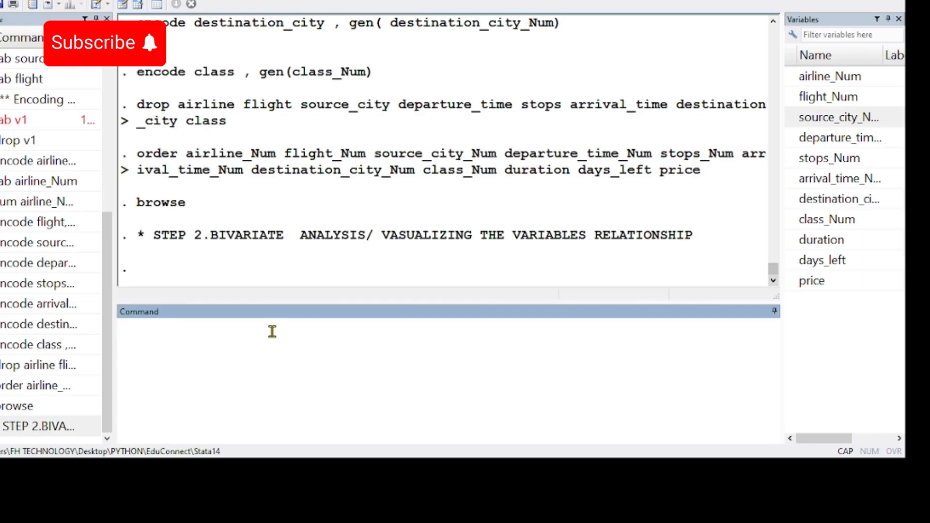
Step: Try to cross-tabulate price against airline_Num
{"action": "type", "text": "TAB"}
{"action": "key", "text": "BackSpace"}
{"action": "key", "text": "BackSpace"}
{"action": "key", "text": "BackSpace"}
{"action": "key", "text": "Caps_Lock"}
{"action": "type", "text": "tab"}
{"action": "double_click", "coordinate": [794, 284]}
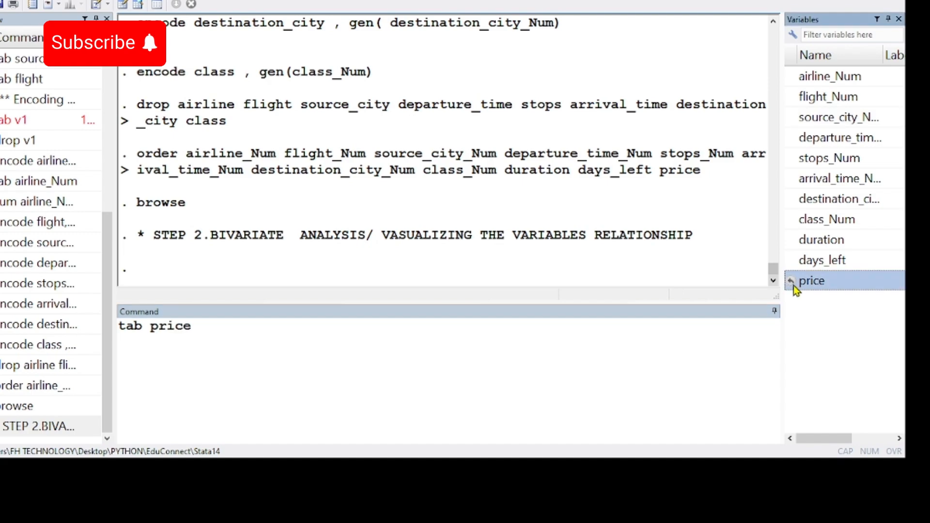
{"action": "left_click", "coordinate": [793, 78]}
{"action": "double_click", "coordinate": [793, 78]}
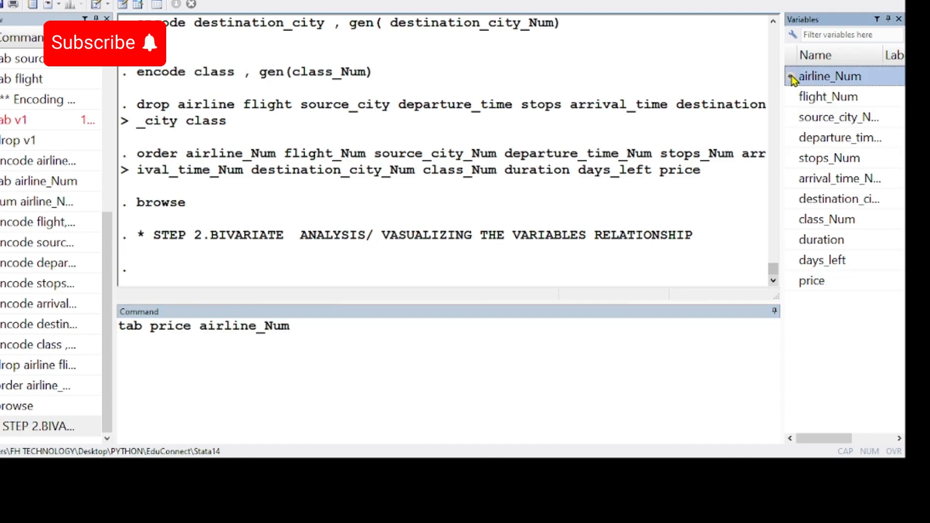
{"action": "key", "text": "Return"}
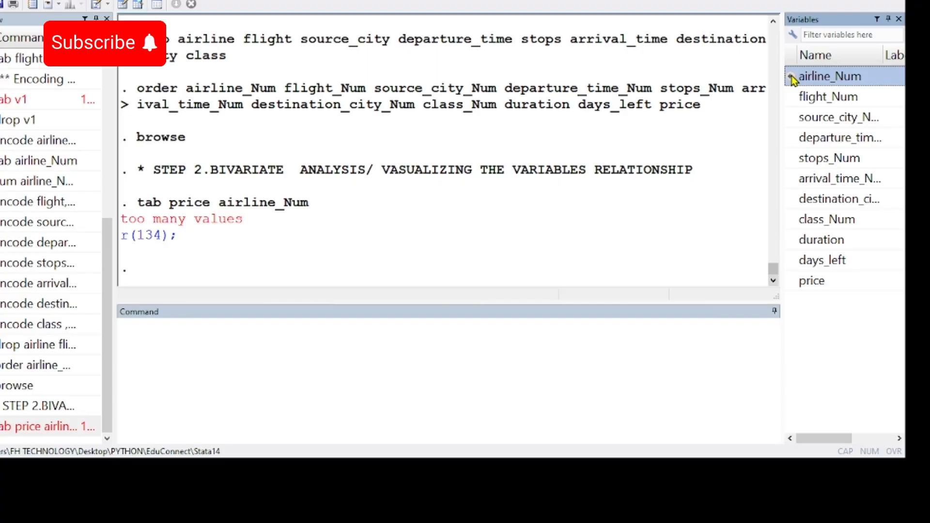
{"action": "left_click_drag", "start_coordinate": [254, 225], "coordinate": [126, 231]}
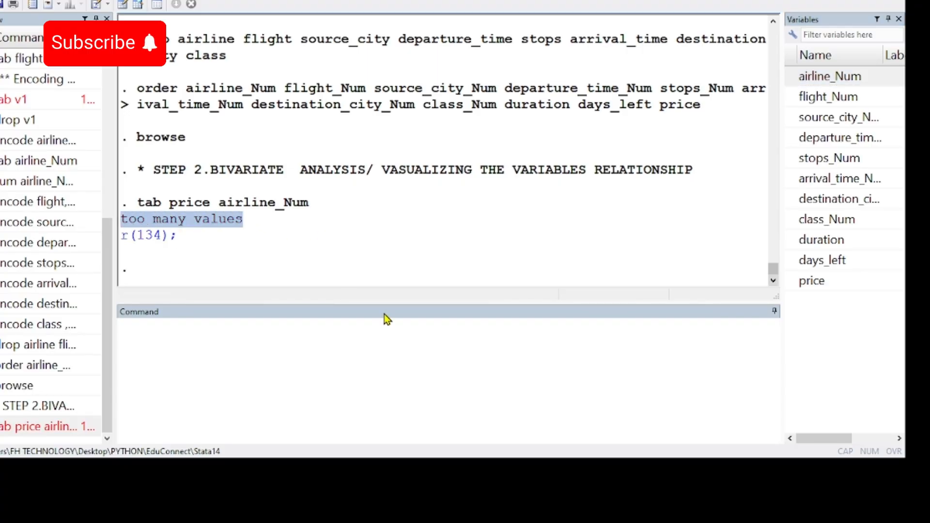
{"action": "double_click", "coordinate": [792, 281]}
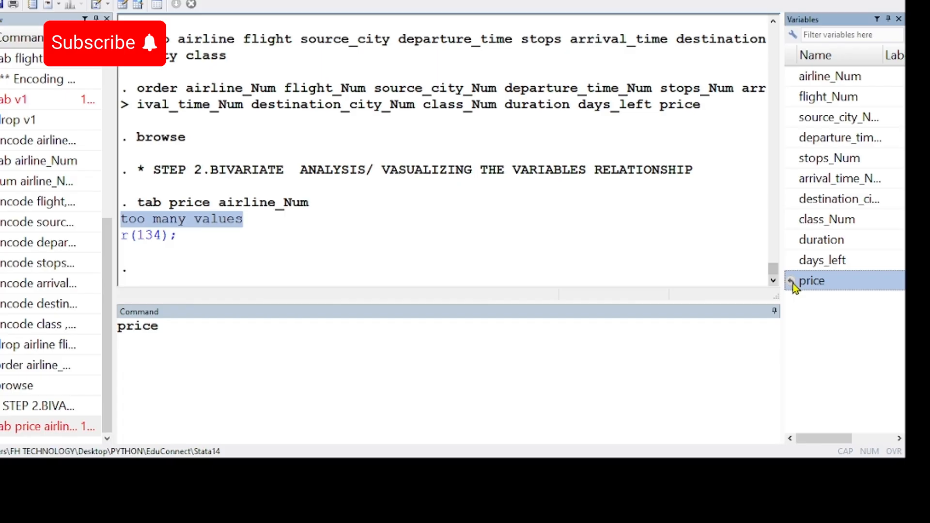
{"action": "left_click_drag", "start_coordinate": [164, 326], "coordinate": [120, 326]}
{"action": "key", "text": "BackSpace"}
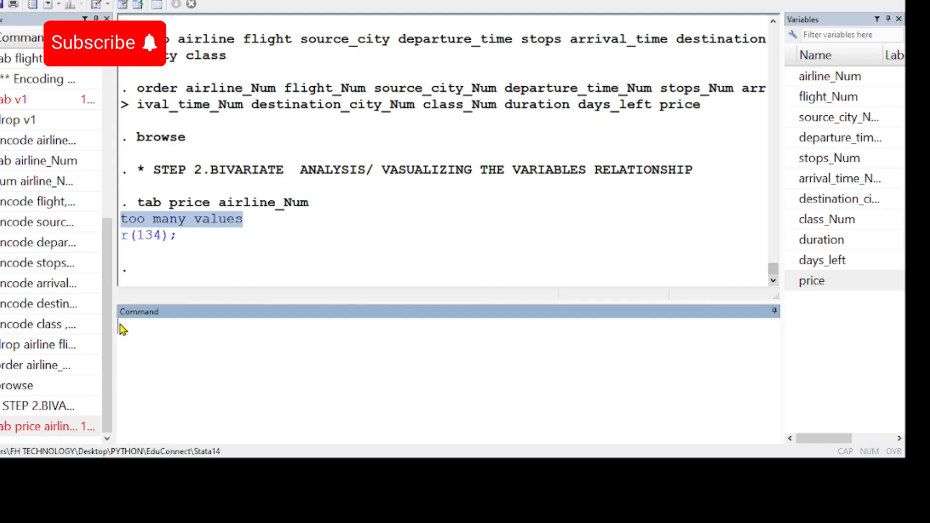
{"action": "left_click", "coordinate": [756, 272]}
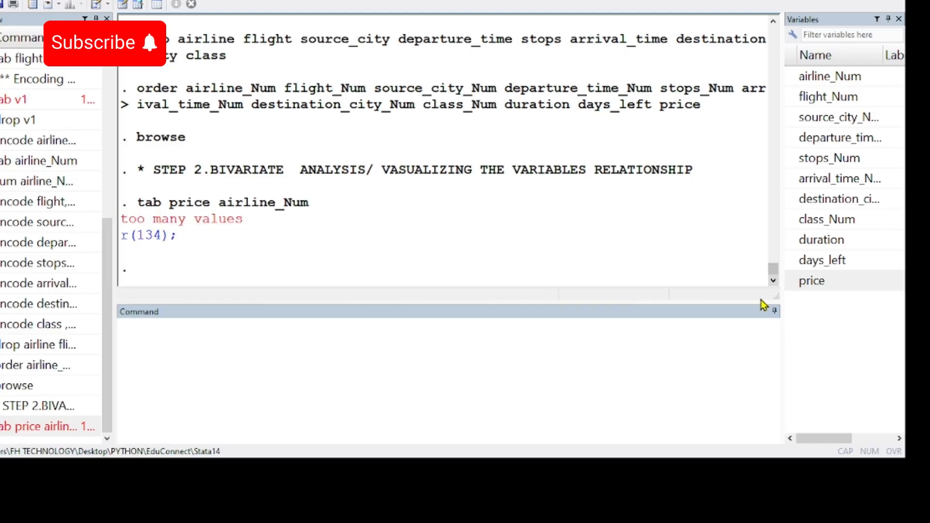
Step: Try to tabulate the frequencies of price on its own
{"action": "left_click", "coordinate": [318, 354]}
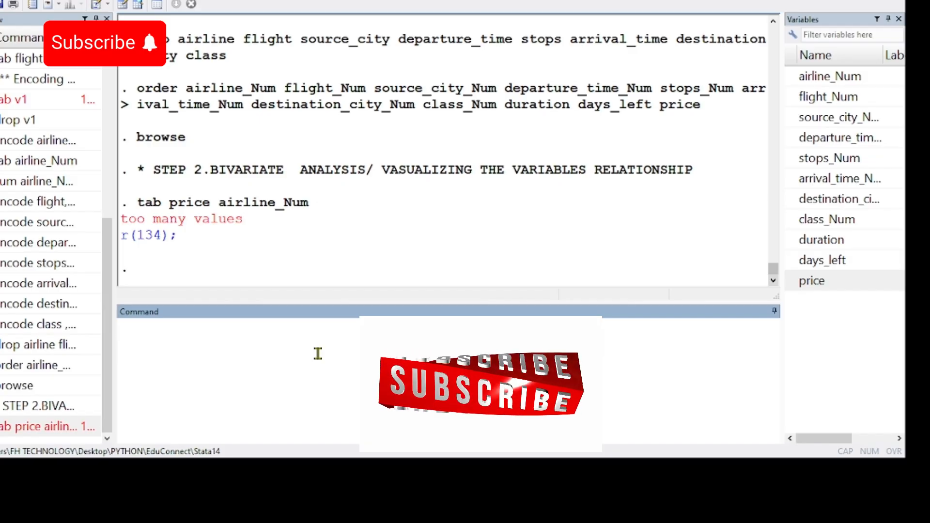
{"action": "type", "text": "tab"}
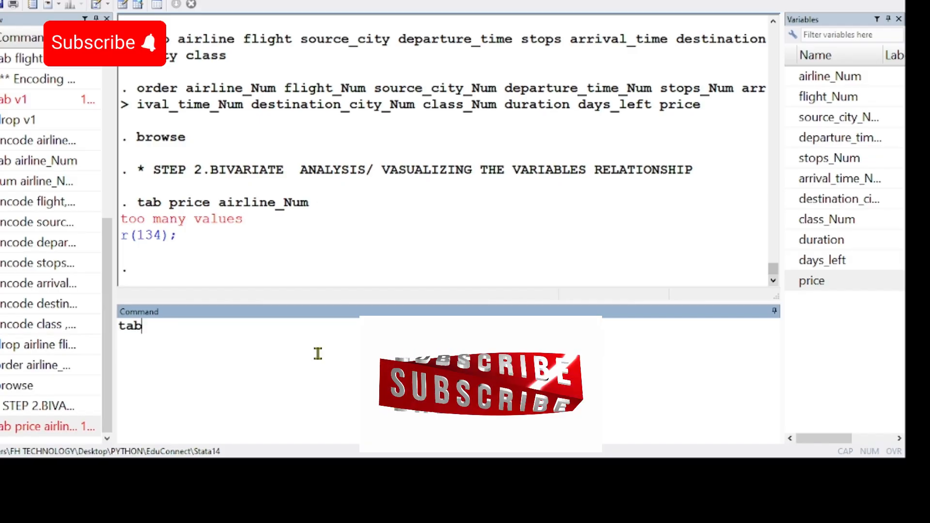
{"action": "left_click", "coordinate": [795, 280]}
{"action": "key", "text": "Return"}
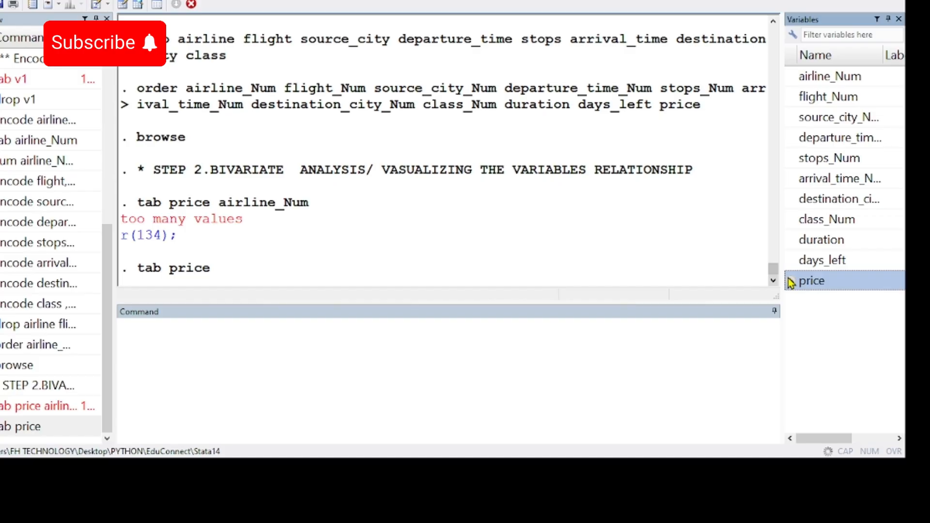
Step: Recode price into Price_Classes: 1105/25498=1 "Price C1", 25499/49892=2 "Price C2", 49893/74286=3 "Price C3", 74287/98680=4 "Price C4", 98681/123074=5 "Price C5"
{"action": "left_click", "coordinate": [587, 243]}
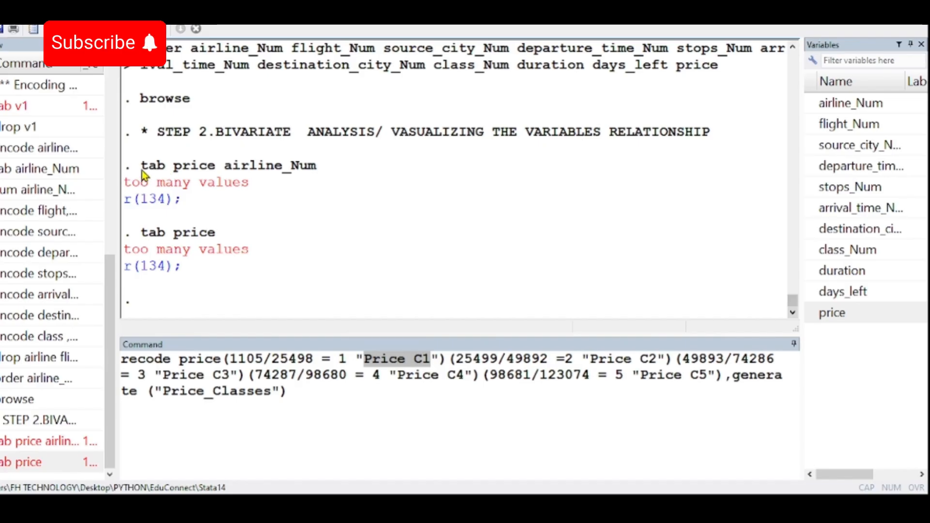
{"action": "left_click_drag", "start_coordinate": [141, 166], "coordinate": [231, 170]}
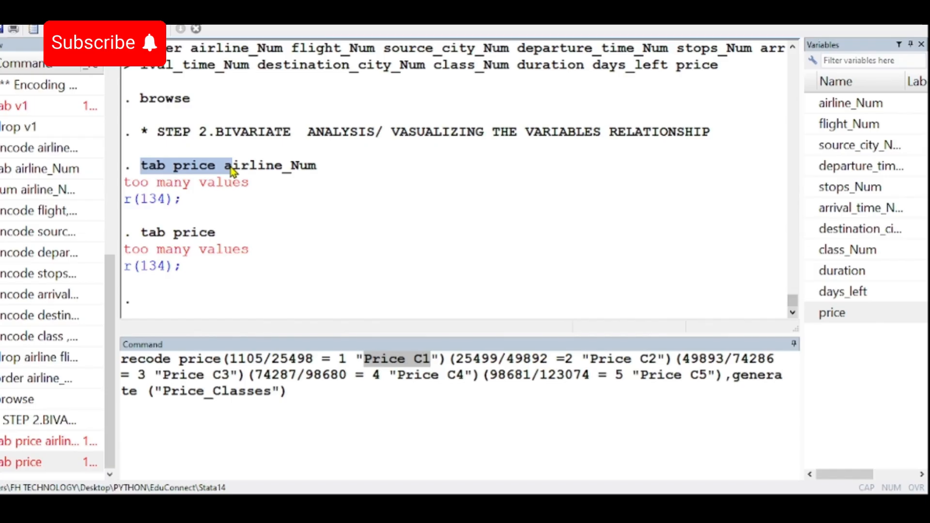
{"action": "left_click_drag", "start_coordinate": [249, 187], "coordinate": [133, 188]}
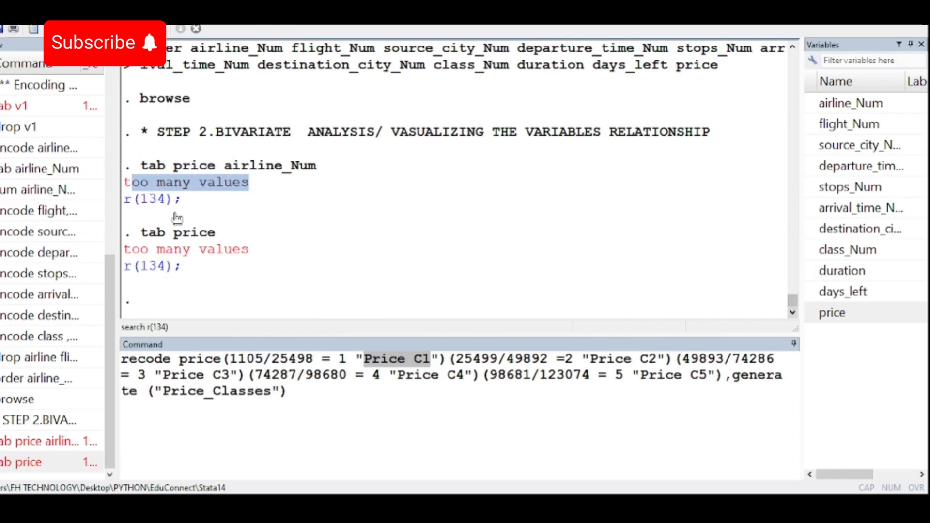
{"action": "left_click", "coordinate": [251, 256]}
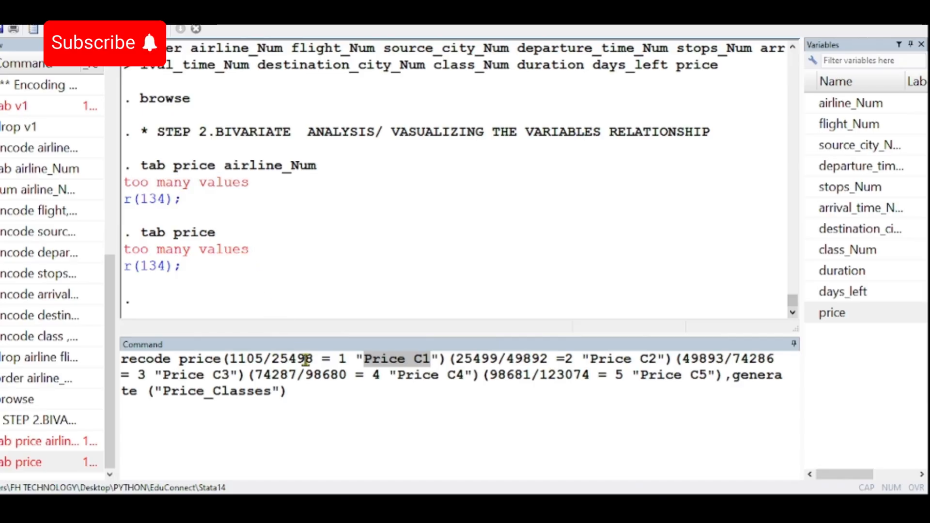
{"action": "left_click", "coordinate": [327, 405]}
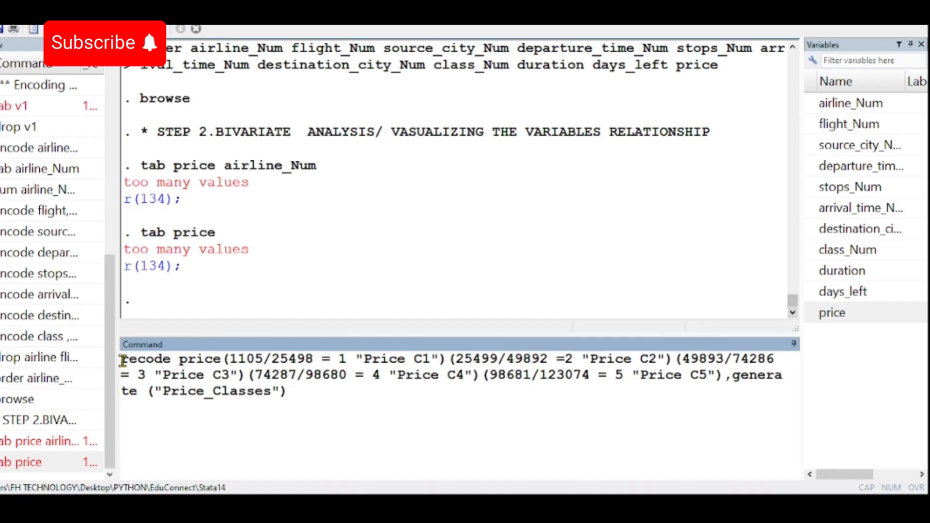
{"action": "left_click_drag", "start_coordinate": [123, 360], "coordinate": [224, 361]}
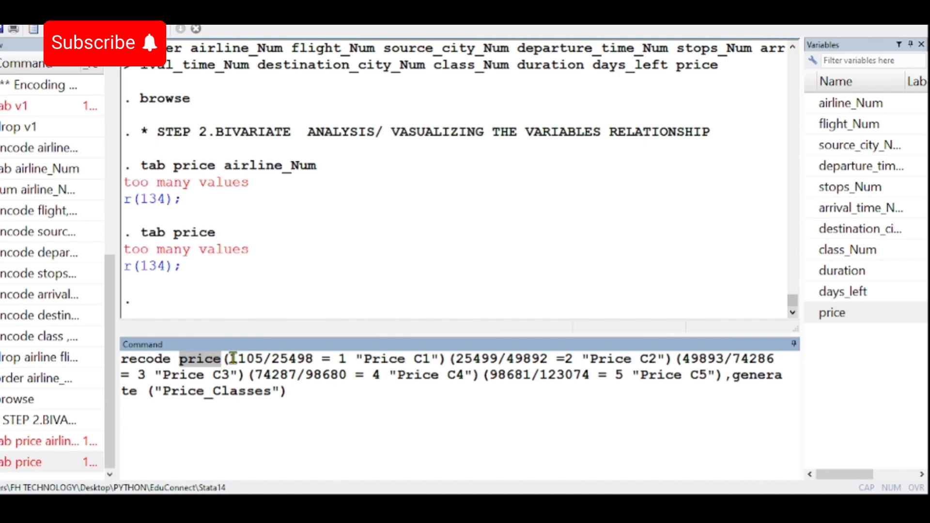
{"action": "left_click_drag", "start_coordinate": [229, 359], "coordinate": [313, 359]}
{"action": "left_click", "coordinate": [345, 358]}
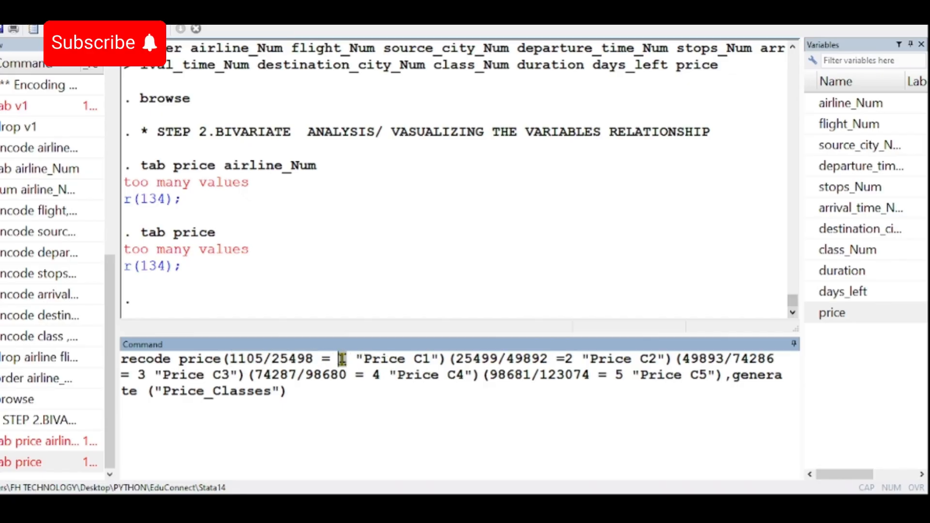
{"action": "left_click_drag", "start_coordinate": [357, 359], "coordinate": [429, 358]}
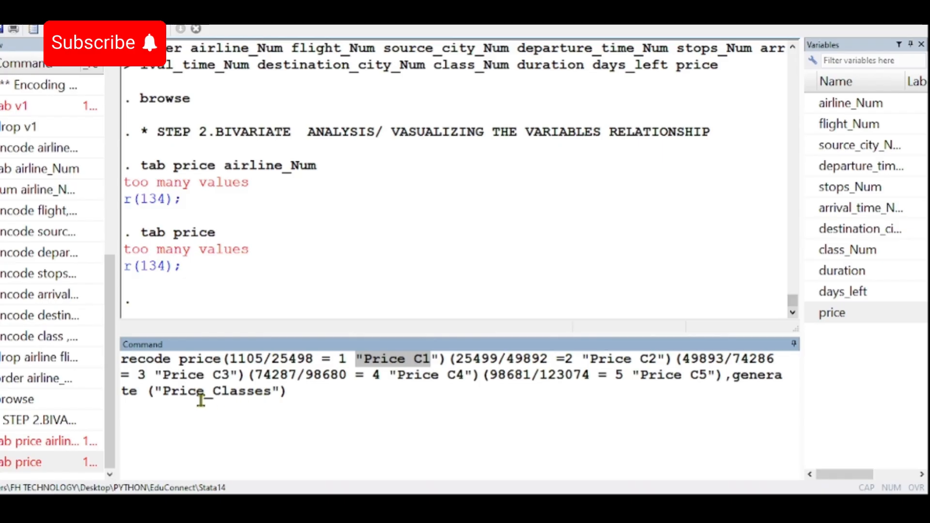
{"action": "left_click", "coordinate": [291, 400]}
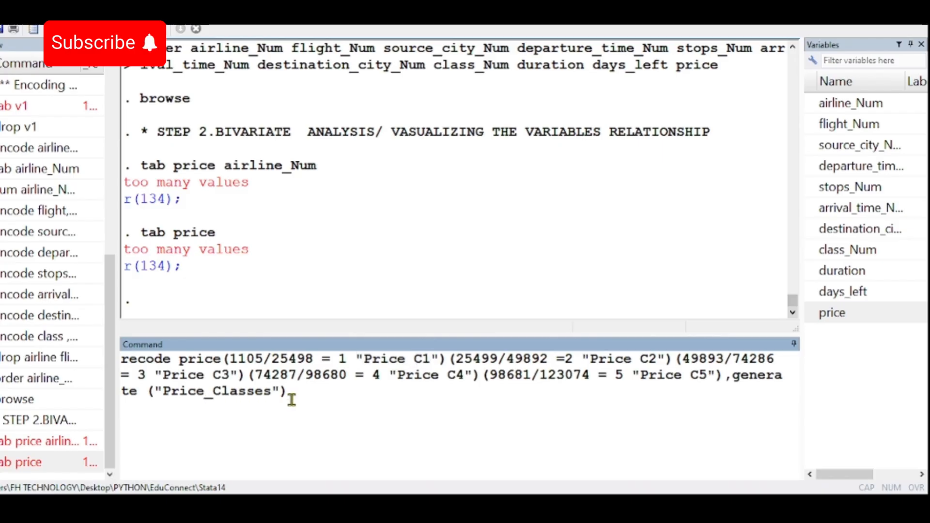
{"action": "key", "text": "Return"}
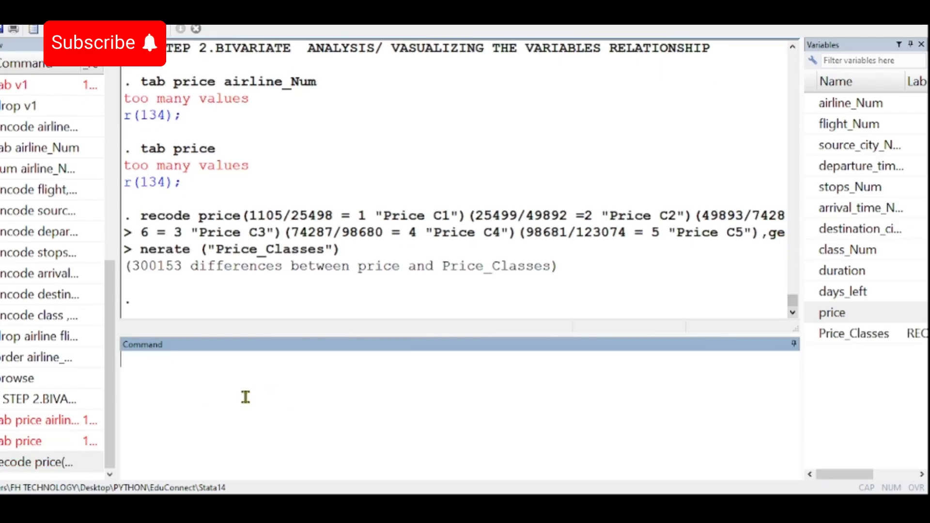
Step: Tabulate the frequencies of Price_Classes and check its categories
{"action": "type", "text": "tab"}
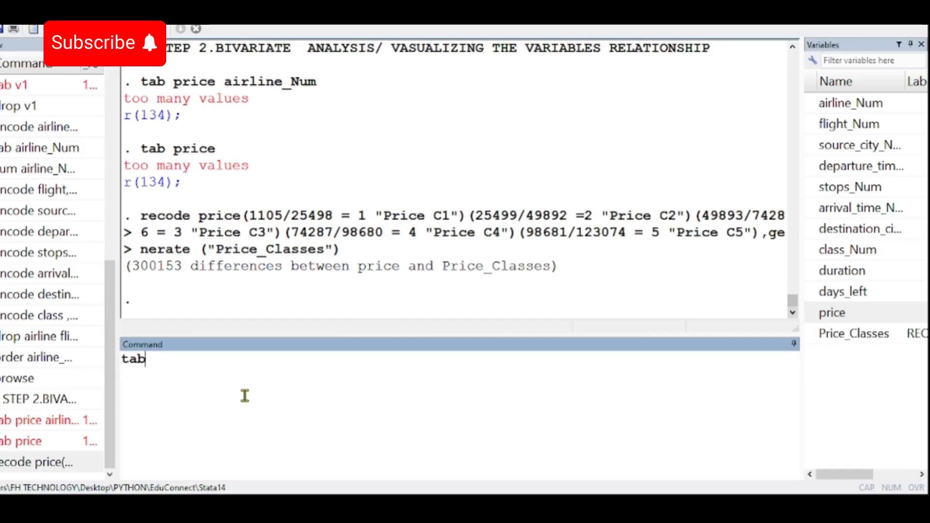
{"action": "left_click", "coordinate": [814, 339]}
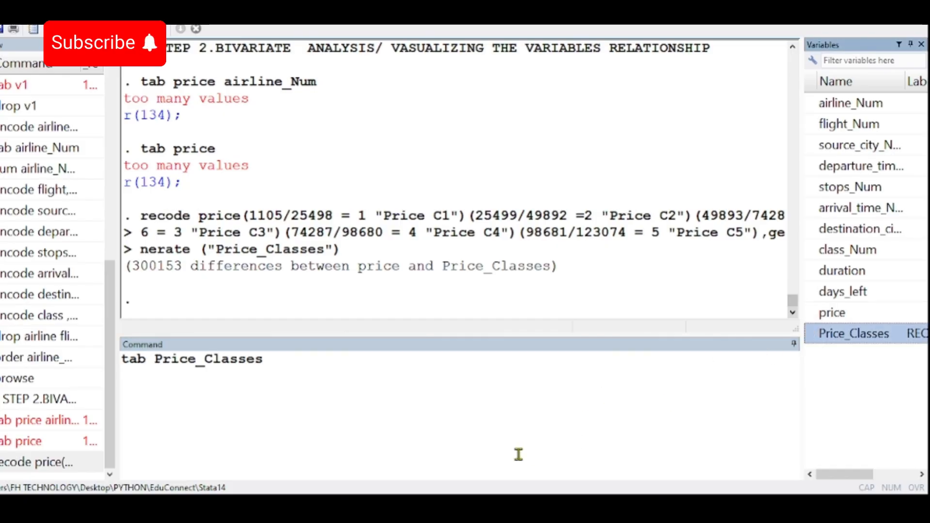
{"action": "key", "text": "Return"}
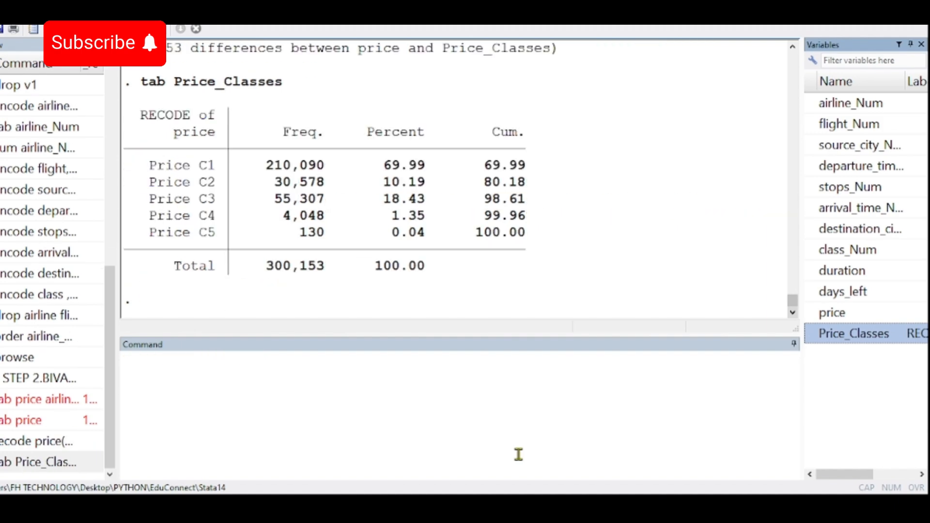
{"action": "left_click", "coordinate": [145, 115]}
{"action": "left_click_drag", "start_coordinate": [142, 111], "coordinate": [230, 235]}
{"action": "left_click", "coordinate": [149, 177]}
{"action": "left_click", "coordinate": [151, 365]}
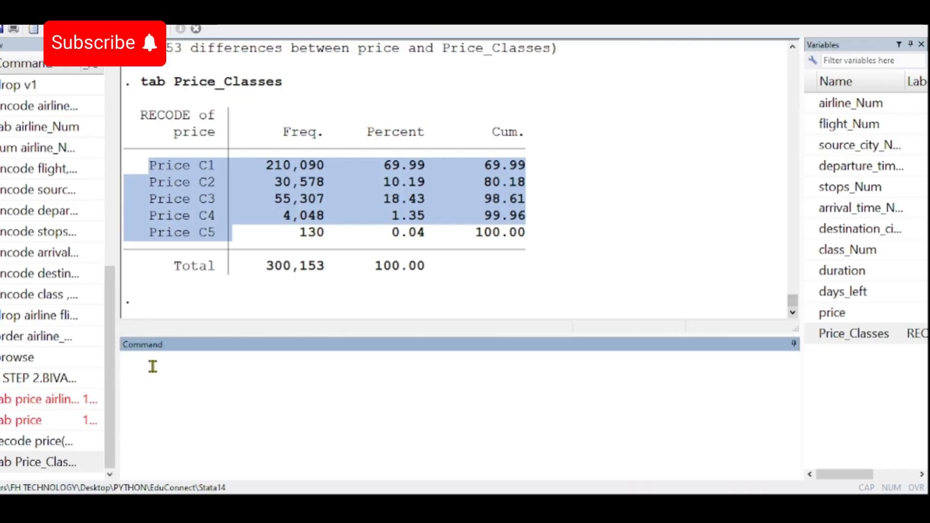
Step: Cross-tabulate Price_Classes against class_Num
{"action": "type", "text": "tab"}
{"action": "left_click", "coordinate": [818, 334]}
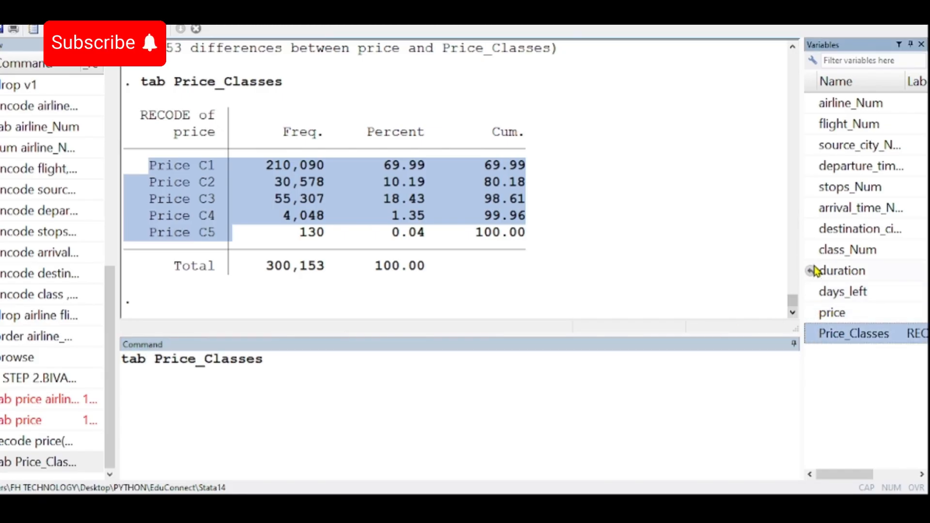
{"action": "left_click", "coordinate": [818, 250]}
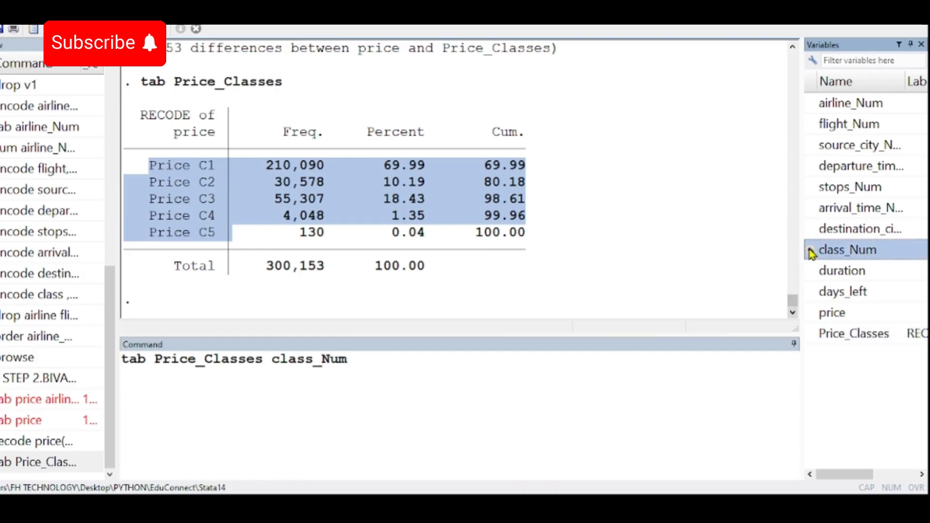
{"action": "key", "text": "Return"}
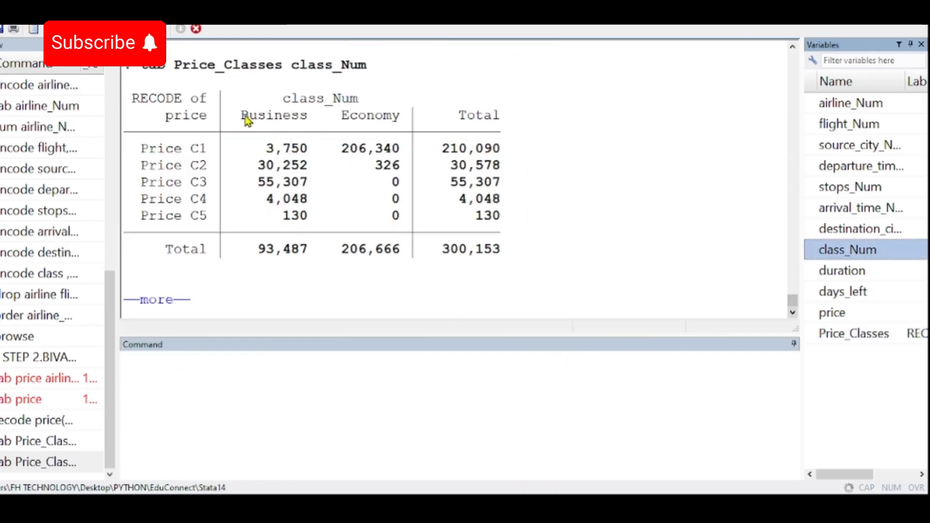
Step: Examine how Business and Economy tickets are distributed over the price classes, particularly the three highest, and let the paused output finish
{"action": "left_click_drag", "start_coordinate": [243, 116], "coordinate": [401, 121]}
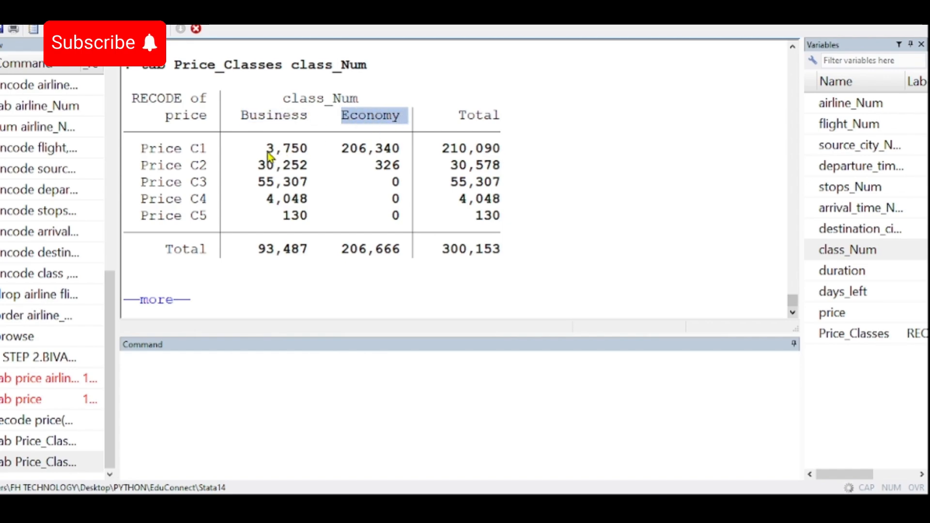
{"action": "left_click_drag", "start_coordinate": [275, 216], "coordinate": [290, 217]}
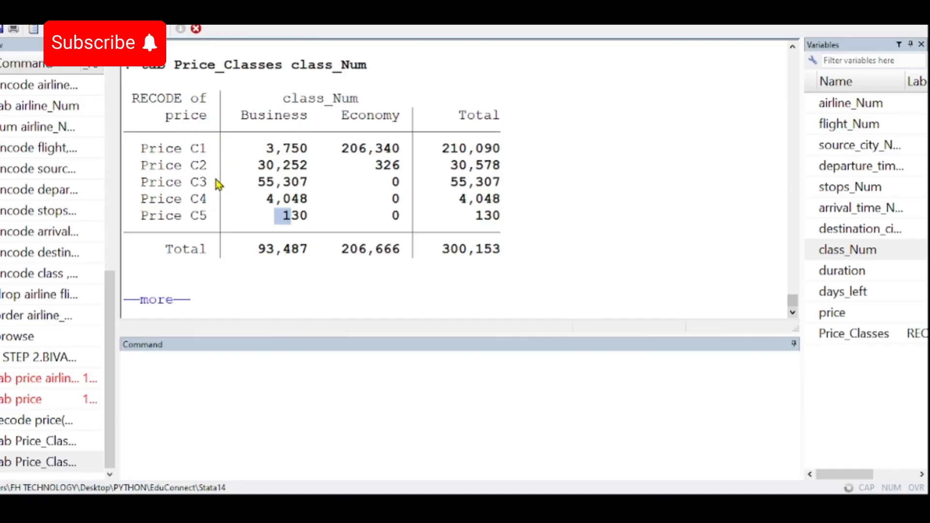
{"action": "left_click_drag", "start_coordinate": [249, 183], "coordinate": [313, 218]}
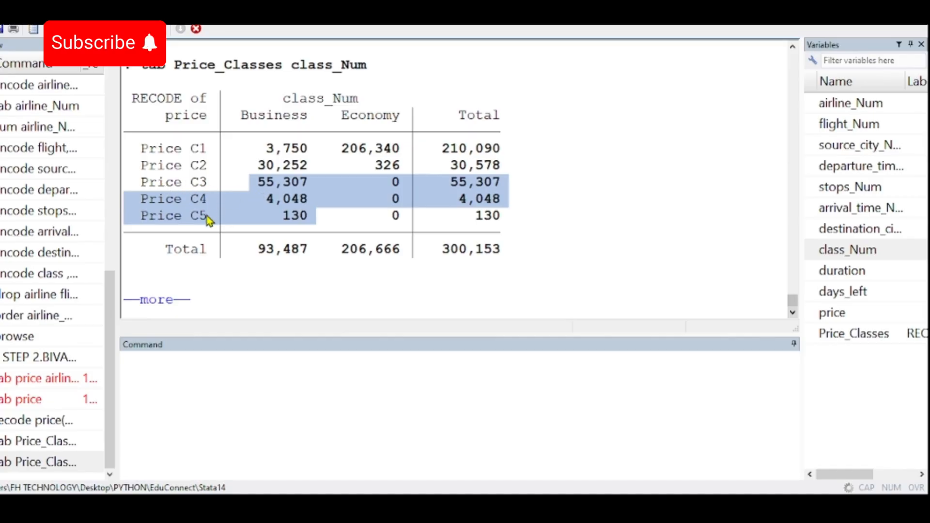
{"action": "left_click", "coordinate": [258, 186]}
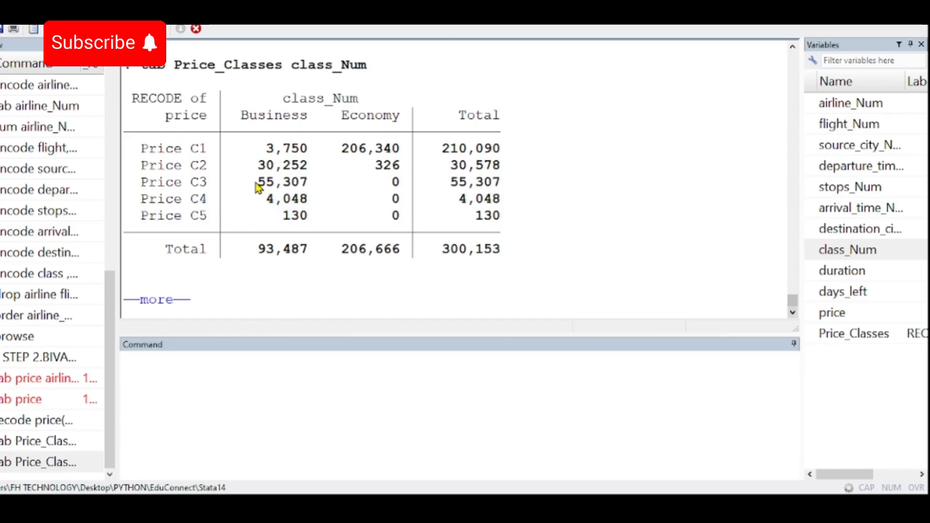
{"action": "left_click_drag", "start_coordinate": [257, 187], "coordinate": [310, 230]}
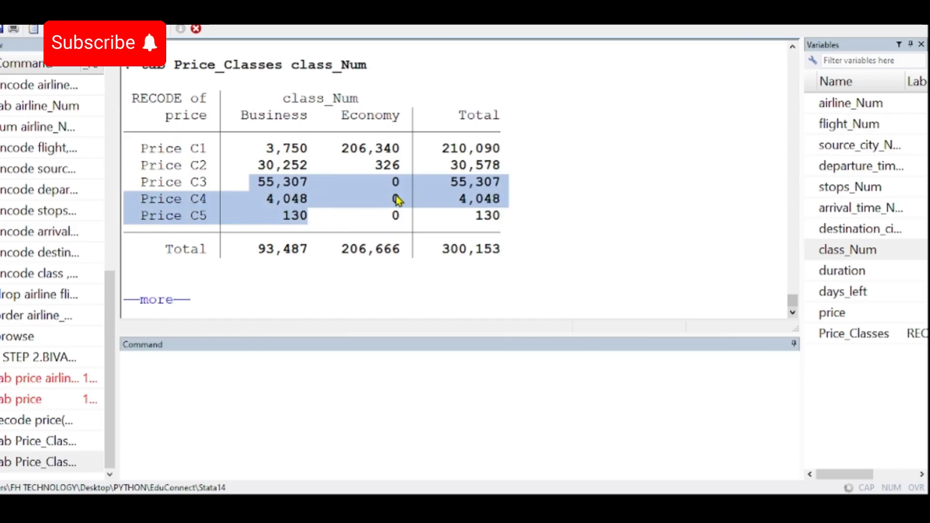
{"action": "left_click_drag", "start_coordinate": [386, 181], "coordinate": [398, 238]}
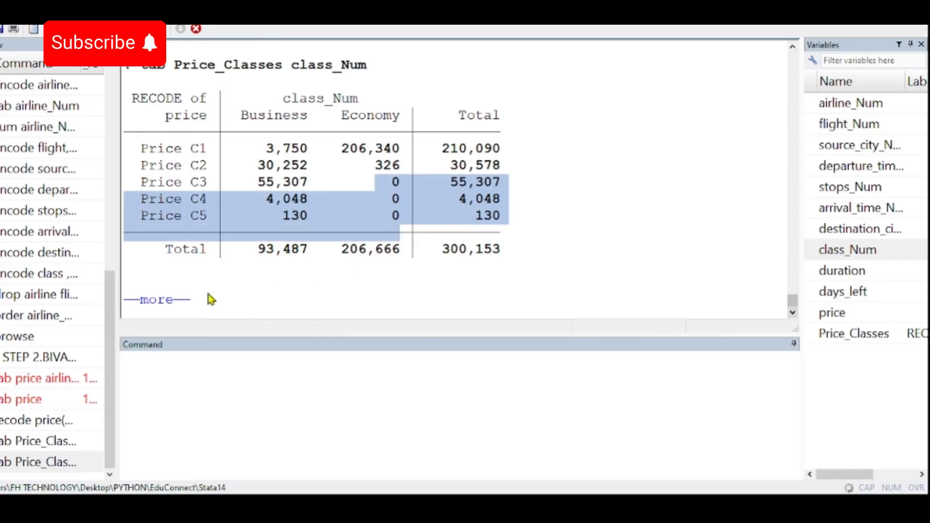
{"action": "left_click", "coordinate": [183, 300]}
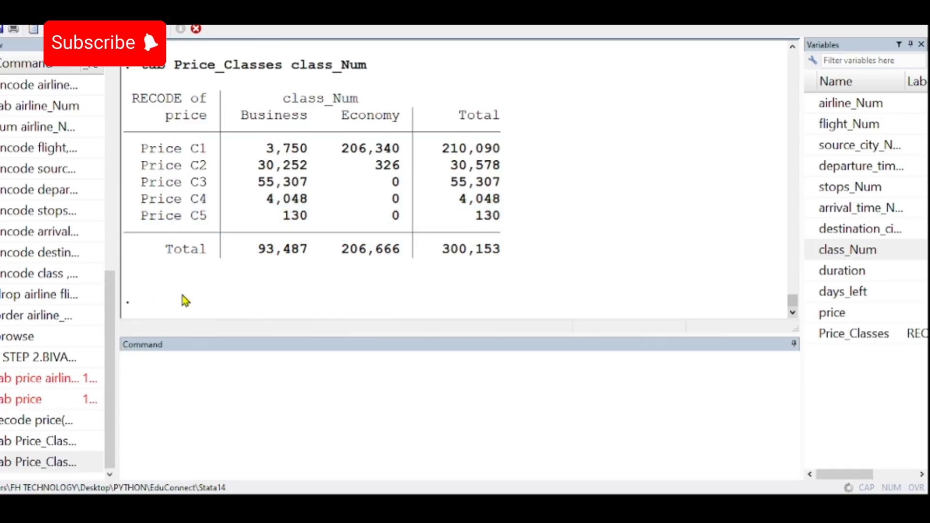
{"action": "left_click", "coordinate": [208, 407]}
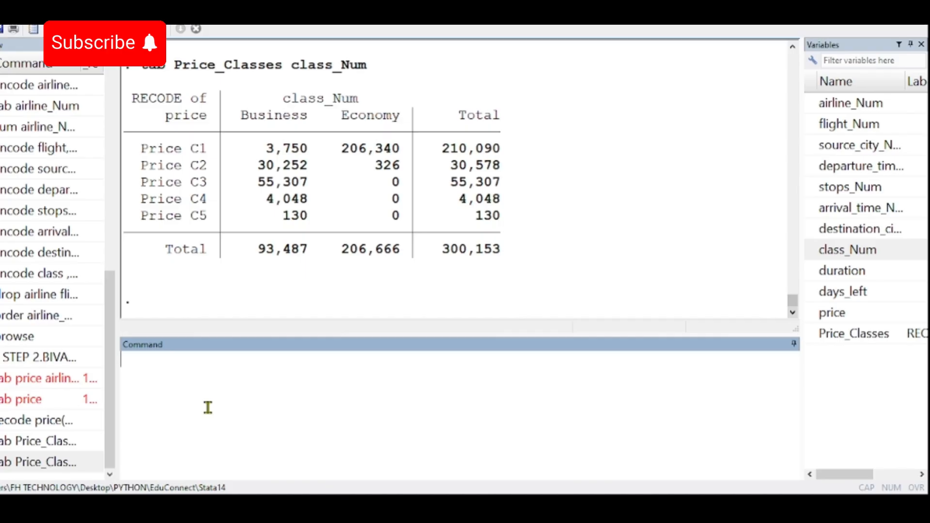
Step: Draw a scatter plot of price against airline_Num
{"action": "type", "text": "scatter"}
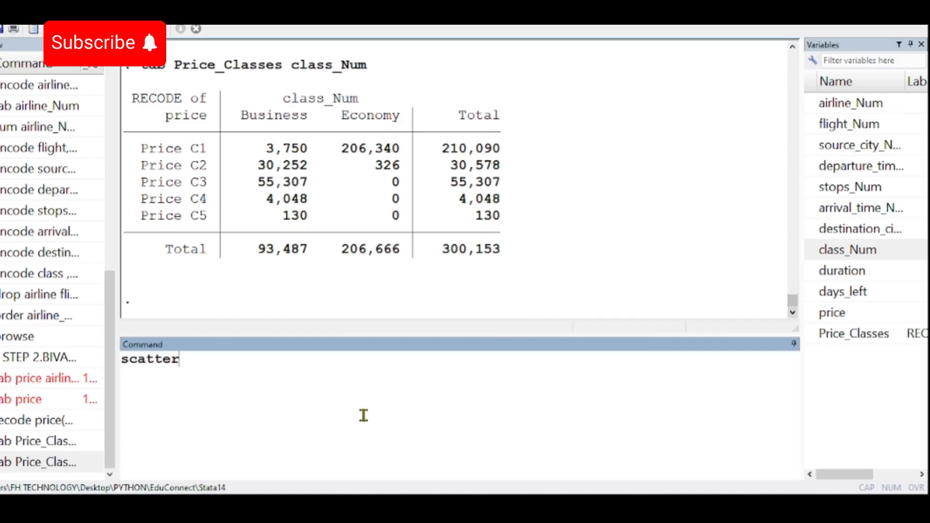
{"action": "left_click", "coordinate": [811, 316]}
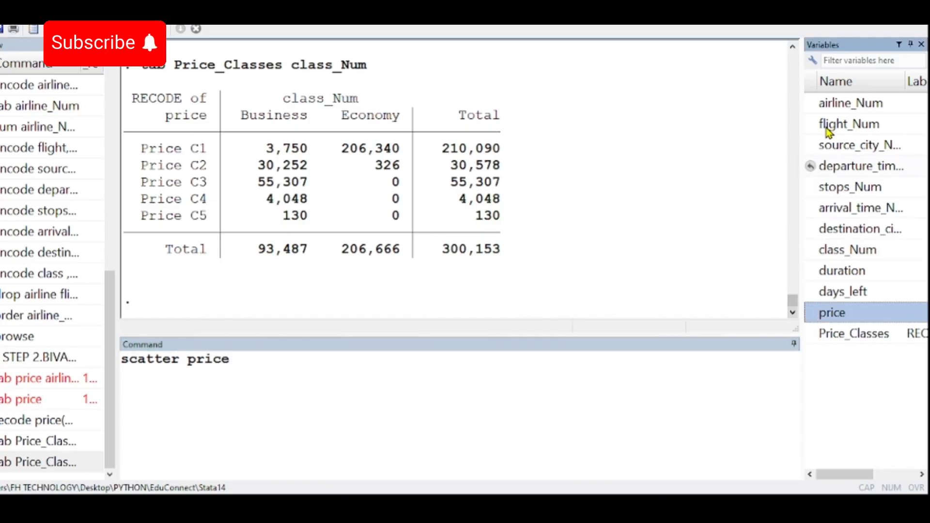
{"action": "left_click", "coordinate": [812, 103]}
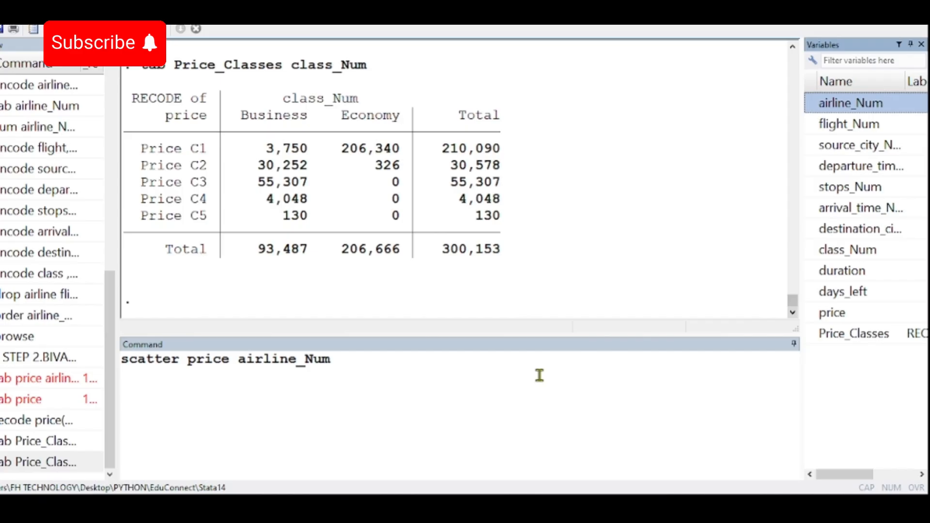
{"action": "key", "text": "Return"}
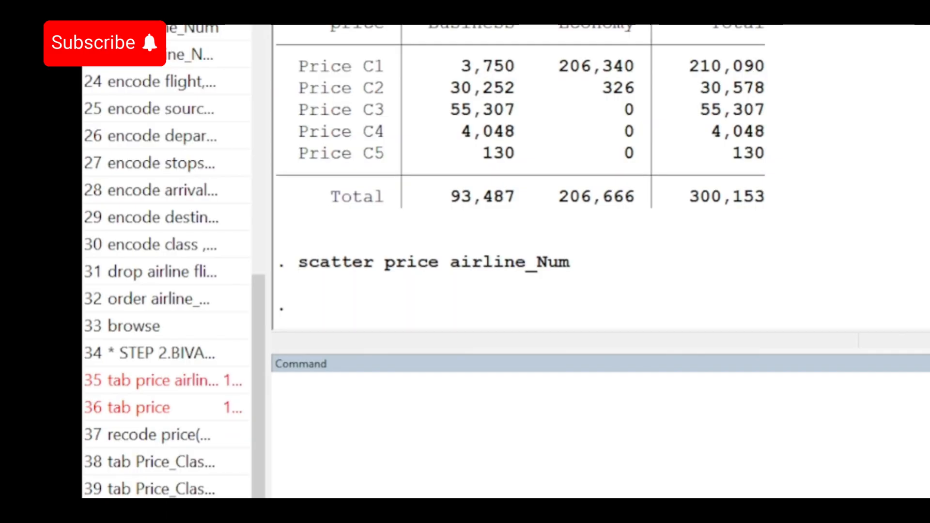
Step: Plot a histogram of price
{"action": "left_click", "coordinate": [441, 491]}
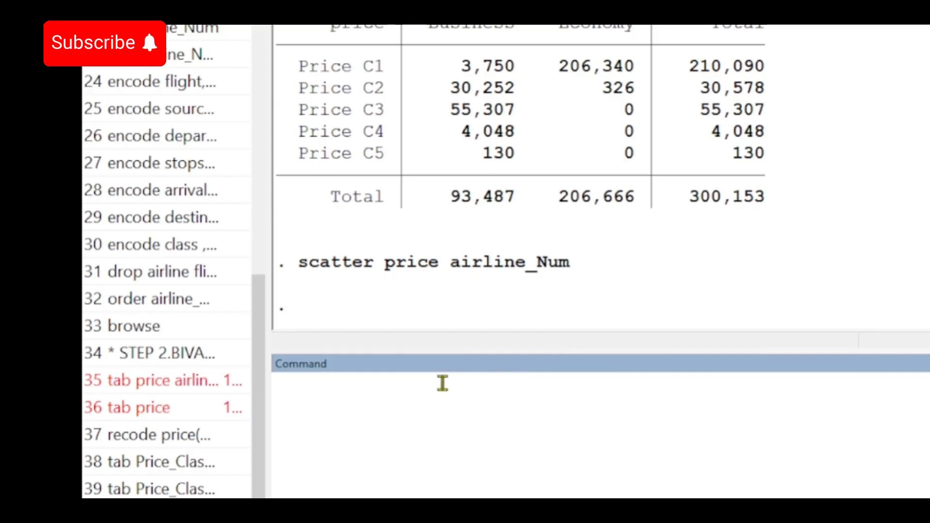
{"action": "type", "text": "hist"}
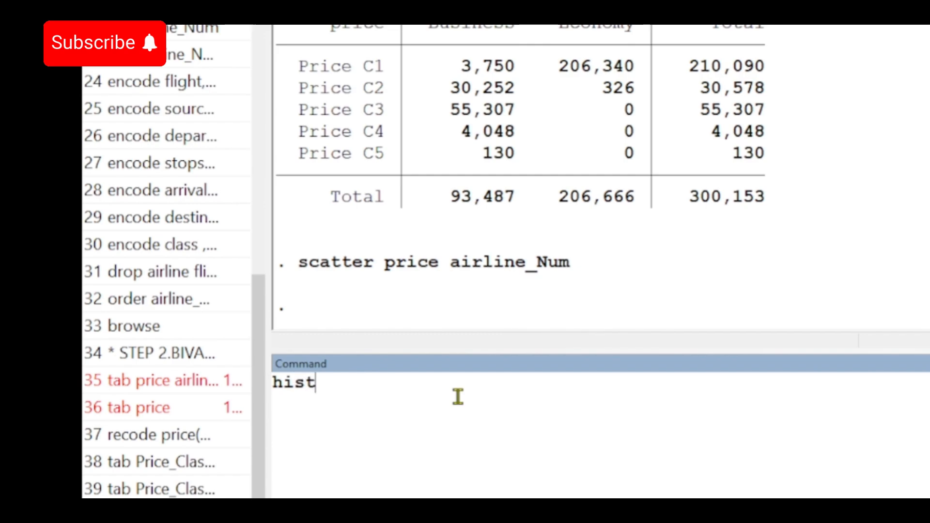
{"action": "type", "text": "ogr"}
{"action": "type", "text": "am"}
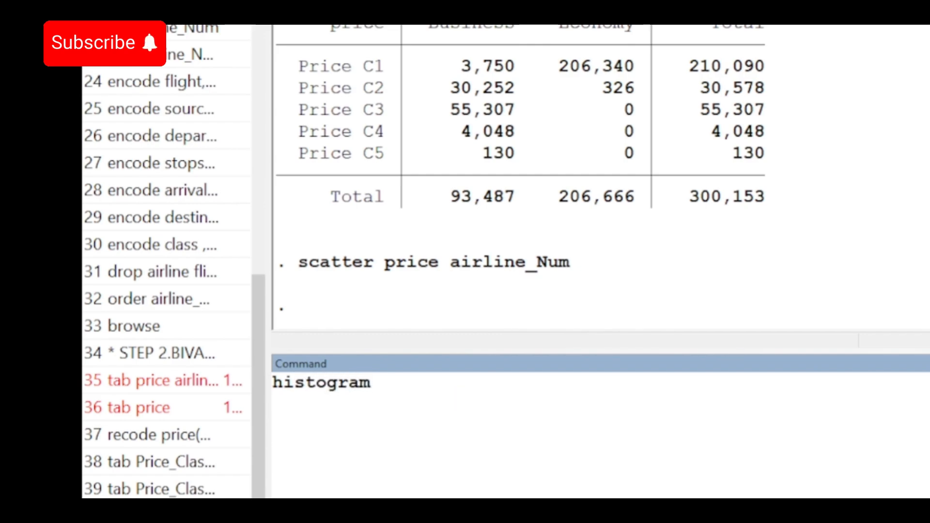
{"action": "type", "text": " price"}
{"action": "key", "text": "Return"}
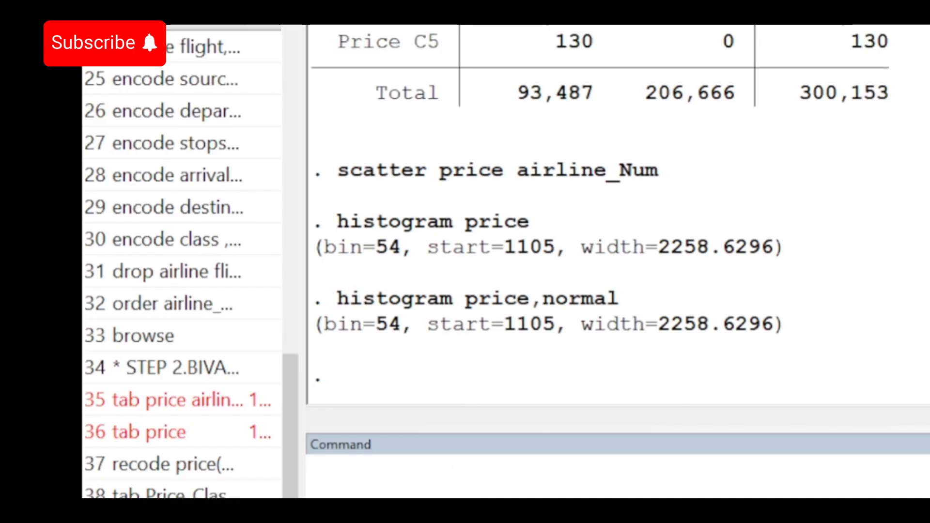
Step: Correlate price with the encoded airline, flight, source city, departure time, stops, arrival time, destination city and class variables, plus duration and days_left
{"action": "left_click", "coordinate": [494, 492]}
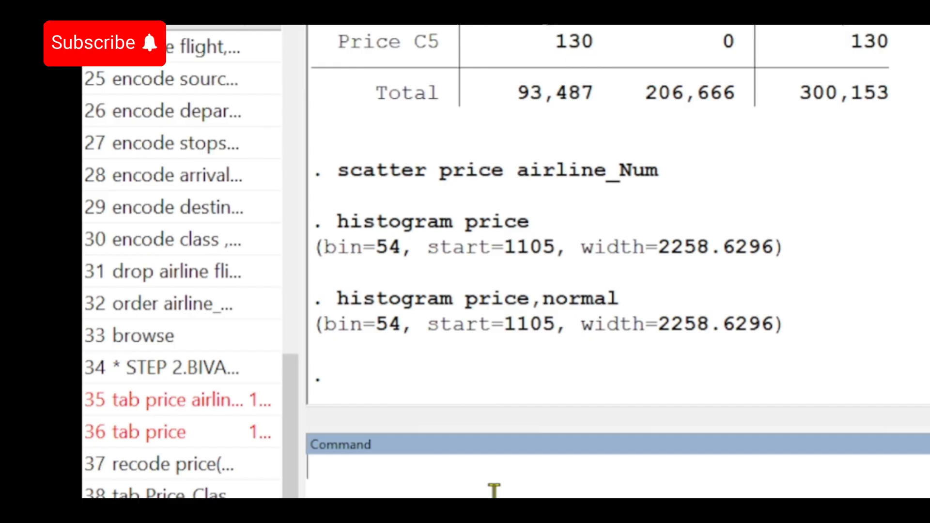
{"action": "type", "text": "corr"}
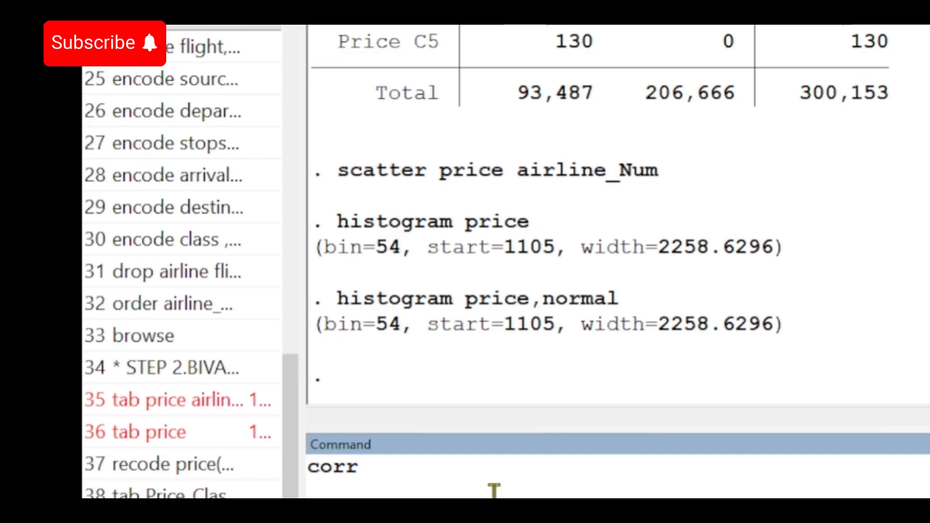
{"action": "type", "text": "a"}
{"action": "key", "text": "BackSpace"}
{"action": "type", "text": "elate"}
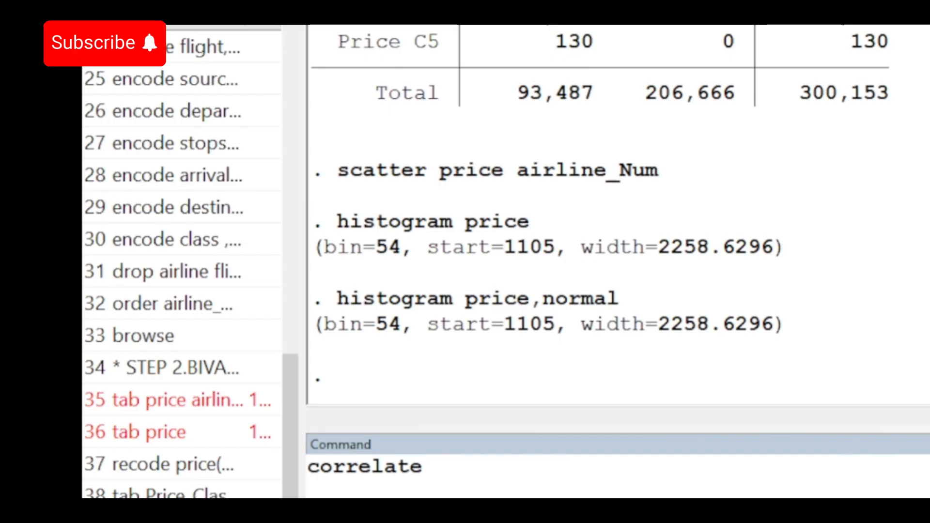
{"action": "type", "text": " price"}
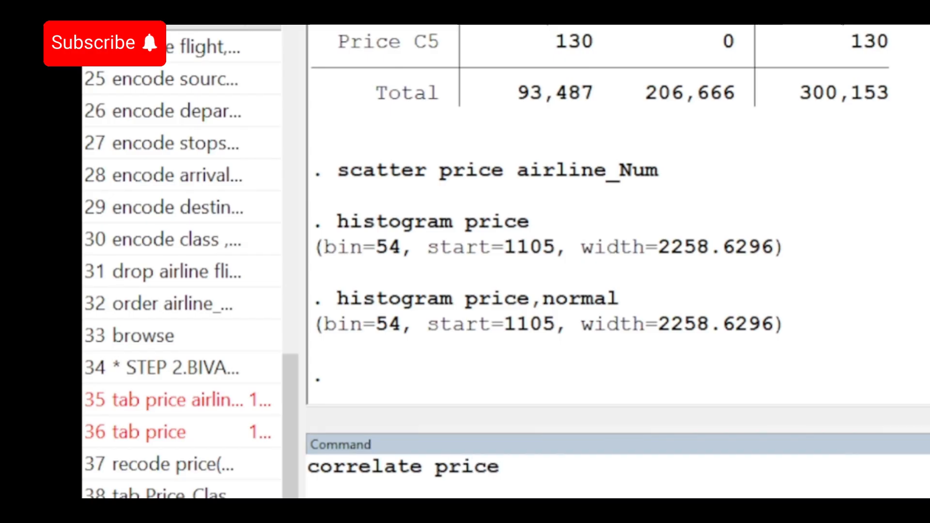
{"action": "type", "text": " airline_Num flight_Num source_cit"}
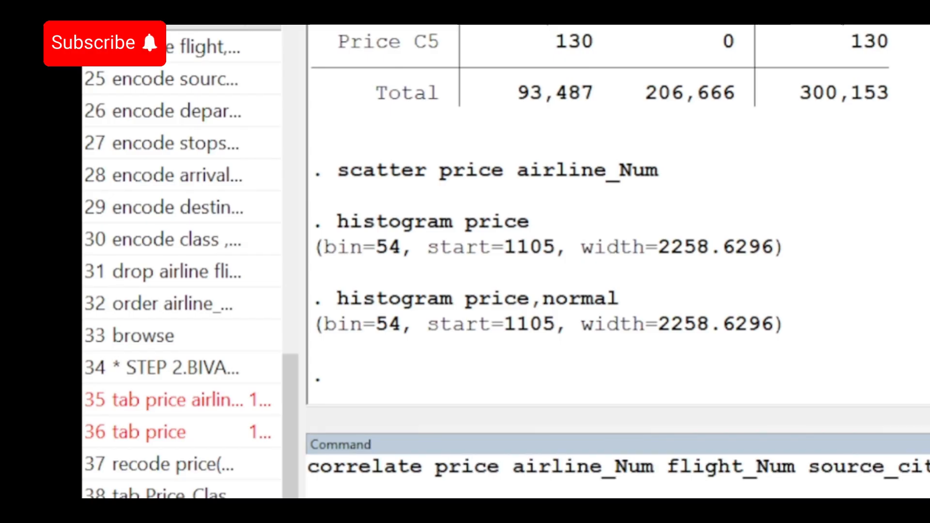
{"action": "type", "text": "_Num arrival_time_Num destination_city_Num"}
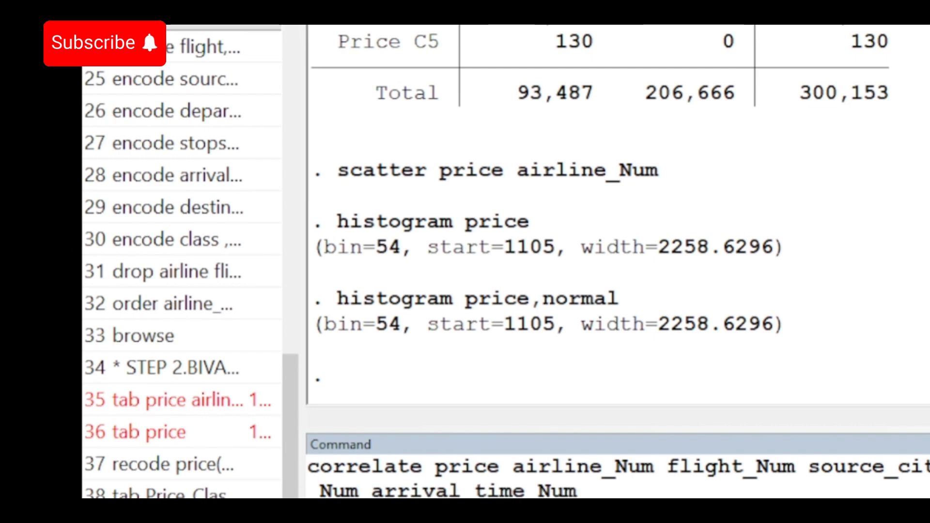
{"action": "type", "text": " class"}
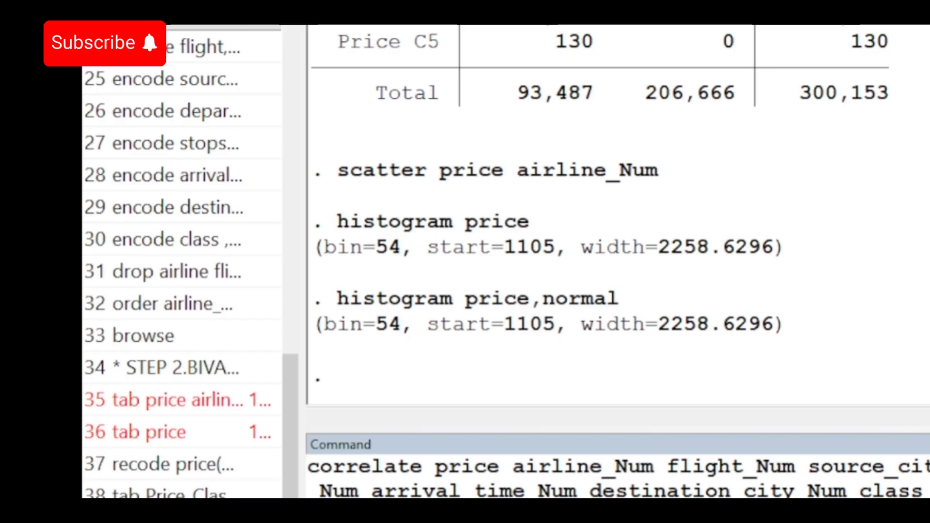
{"action": "key", "text": "Return"}
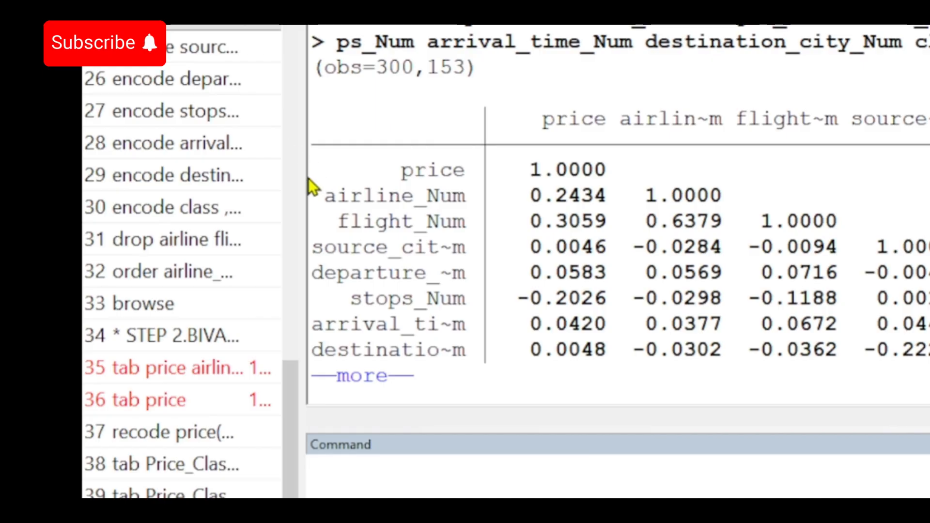
Step: Widen the results area and advance the paused correlation matrix output
{"action": "left_click_drag", "start_coordinate": [301, 175], "coordinate": [220, 175]}
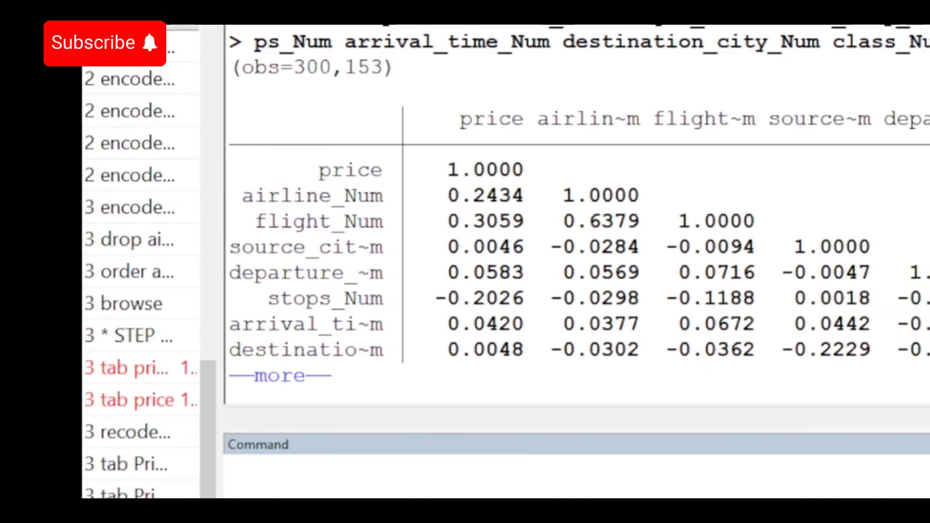
{"action": "left_click", "coordinate": [823, 491]}
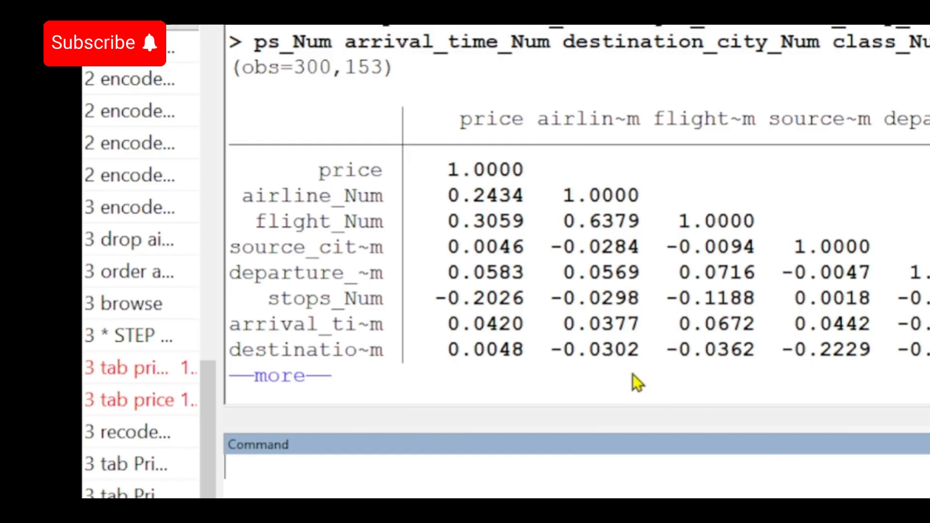
{"action": "key", "text": "Return"}
{"action": "key", "text": "Return"}
{"action": "key", "text": "Return"}
{"action": "key", "text": "Return"}
{"action": "key", "text": "Return"}
{"action": "key", "text": "Return"}
{"action": "key", "text": "Return"}
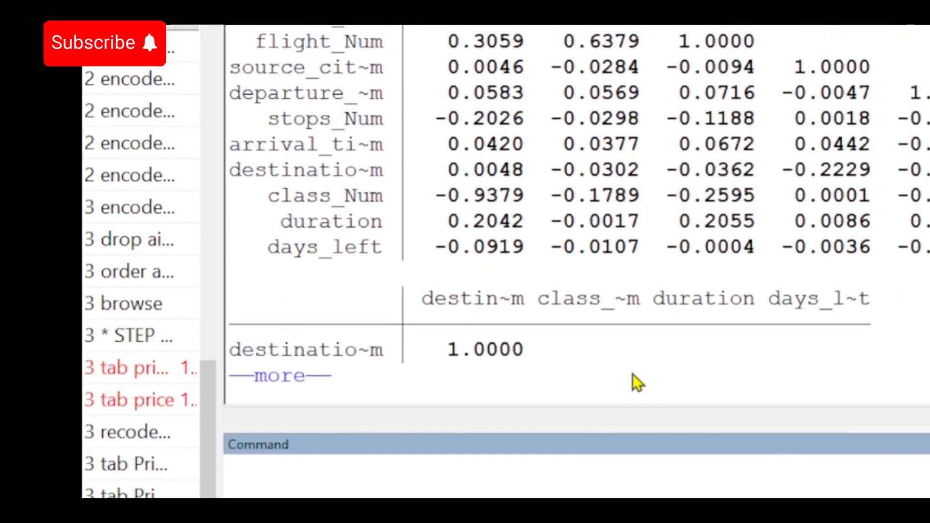
Step: Examine the price column of the correlation matrix, reading the coefficients from airline_Num down to days_left
{"action": "scroll", "coordinate": [577, 215], "scroll_direction": "up", "scroll_amount": 2}
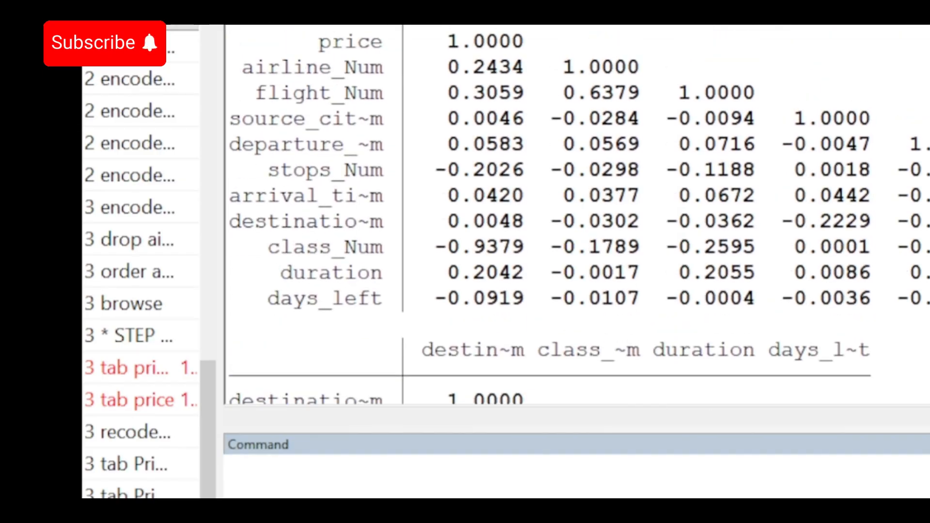
{"action": "left_click_drag", "start_coordinate": [535, 40], "coordinate": [527, 40]}
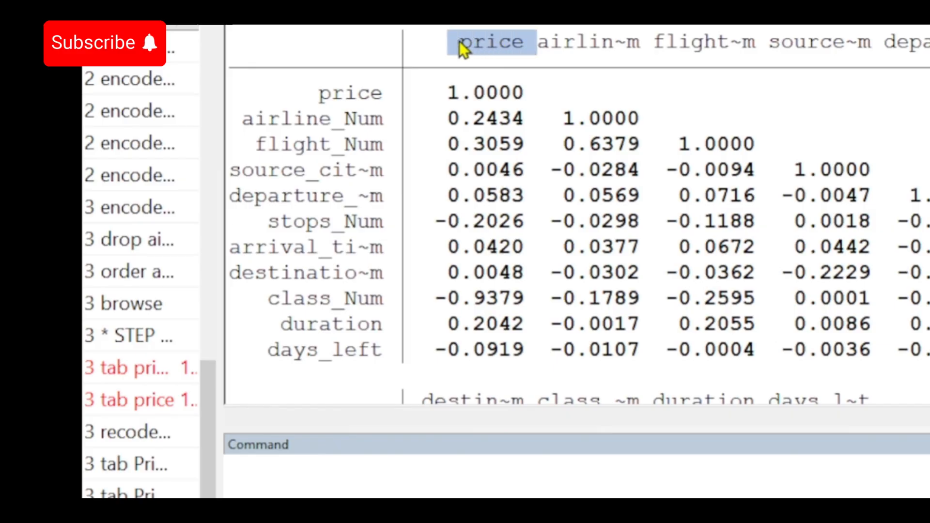
{"action": "left_click_drag", "start_coordinate": [449, 96], "coordinate": [494, 191]}
{"action": "left_click", "coordinate": [504, 125]}
{"action": "left_click", "coordinate": [487, 90]}
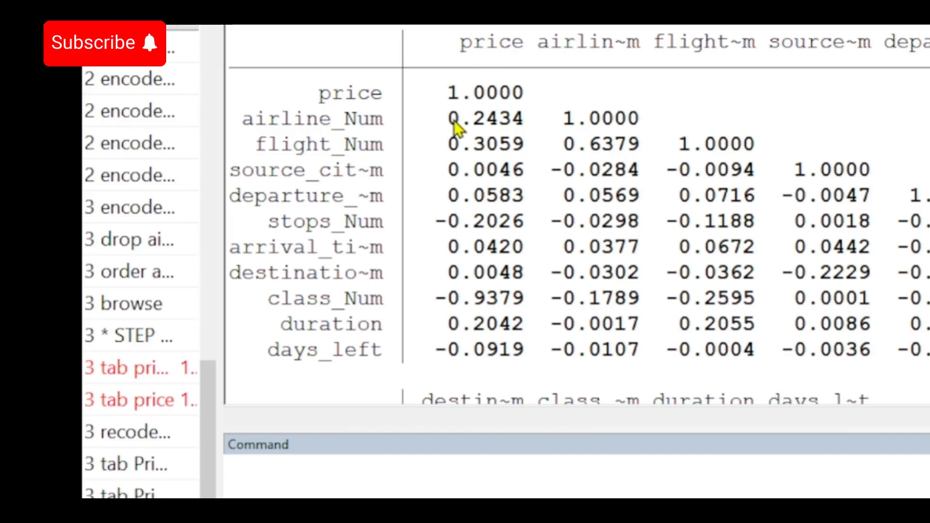
{"action": "left_click_drag", "start_coordinate": [449, 125], "coordinate": [516, 125]}
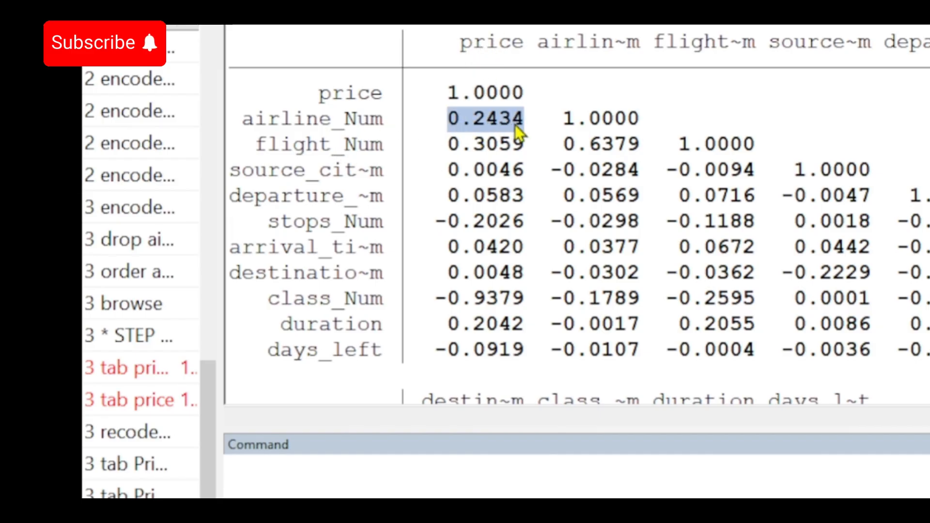
{"action": "left_click_drag", "start_coordinate": [439, 148], "coordinate": [487, 146]}
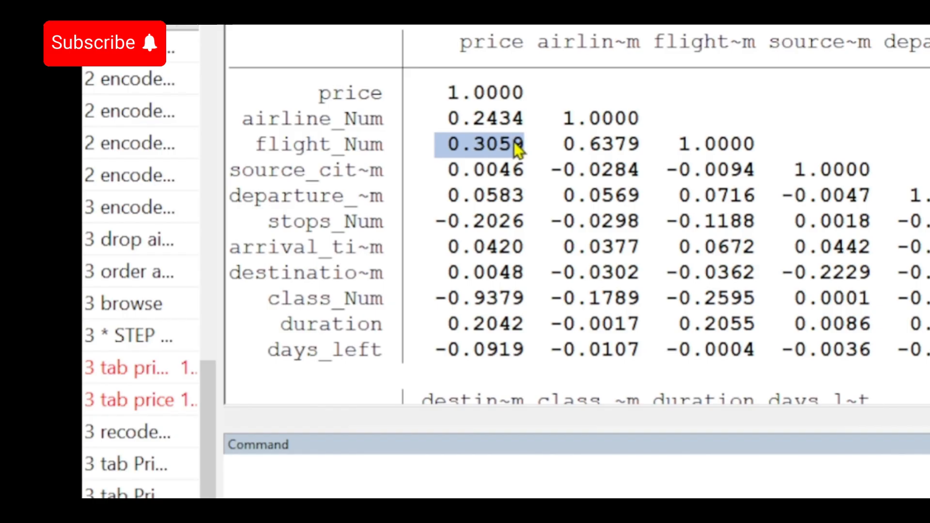
{"action": "left_click_drag", "start_coordinate": [436, 169], "coordinate": [502, 169]}
{"action": "left_click_drag", "start_coordinate": [437, 195], "coordinate": [518, 194]}
{"action": "left_click_drag", "start_coordinate": [435, 223], "coordinate": [501, 223]}
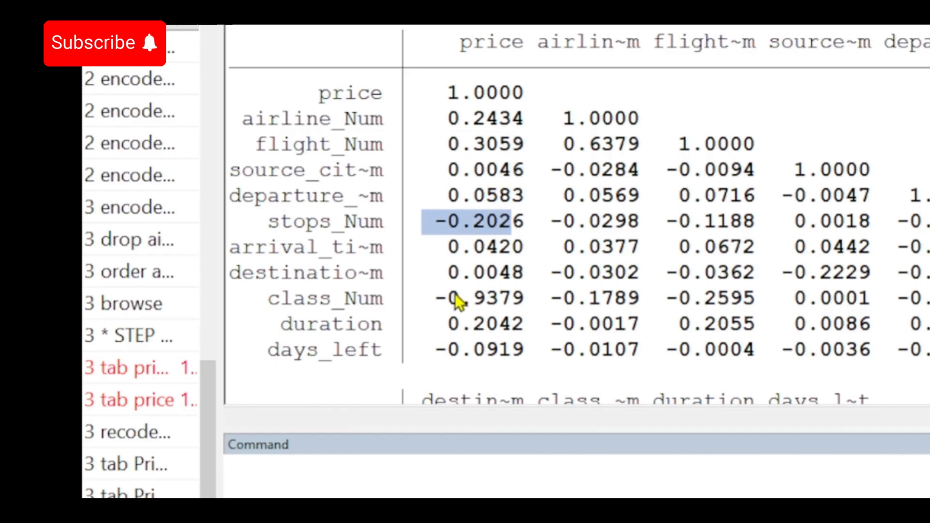
{"action": "left_click_drag", "start_coordinate": [435, 298], "coordinate": [495, 310]}
{"action": "left_click_drag", "start_coordinate": [435, 350], "coordinate": [480, 353]}
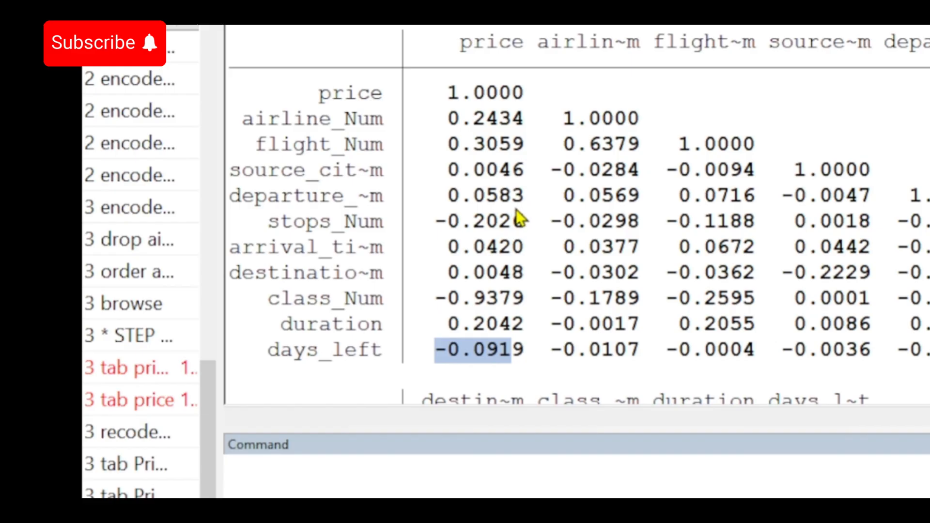
Step: Examine which variables correlate negatively with price, focusing on stops_Num, class_Num and days_left
{"action": "left_click_drag", "start_coordinate": [524, 224], "coordinate": [495, 221]}
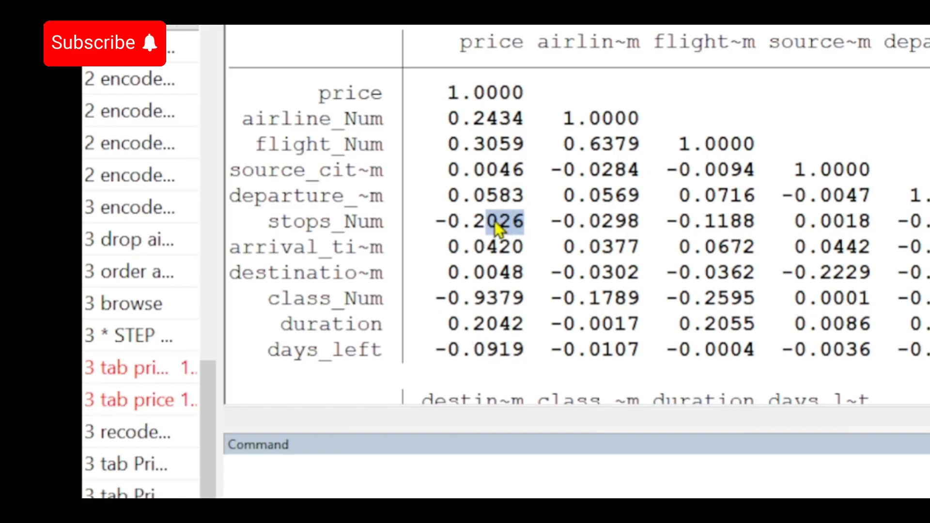
{"action": "left_click_drag", "start_coordinate": [405, 222], "coordinate": [301, 231]}
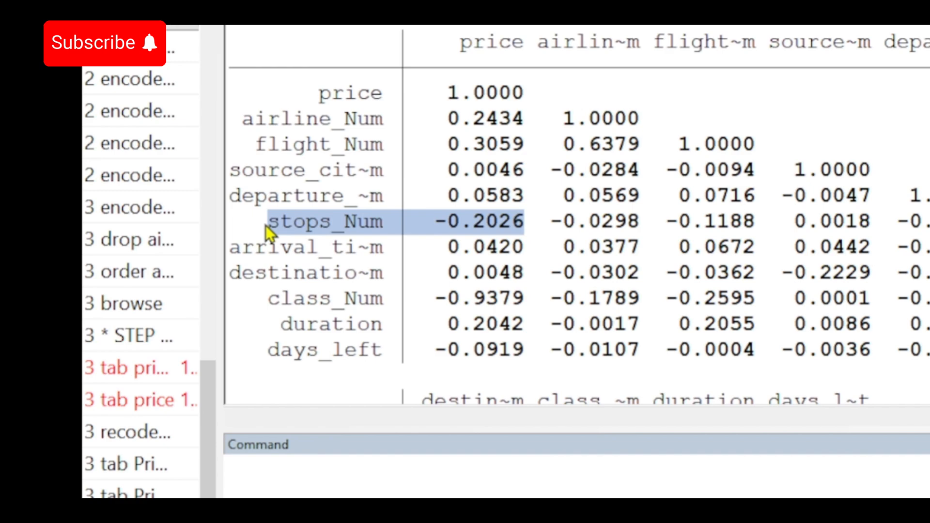
{"action": "left_click_drag", "start_coordinate": [521, 303], "coordinate": [276, 300]}
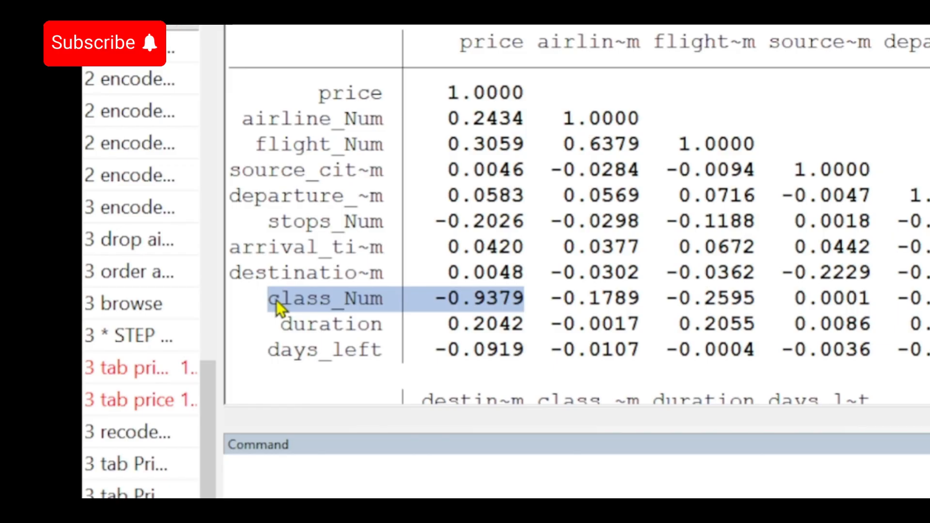
{"action": "left_click_drag", "start_coordinate": [536, 350], "coordinate": [286, 351]}
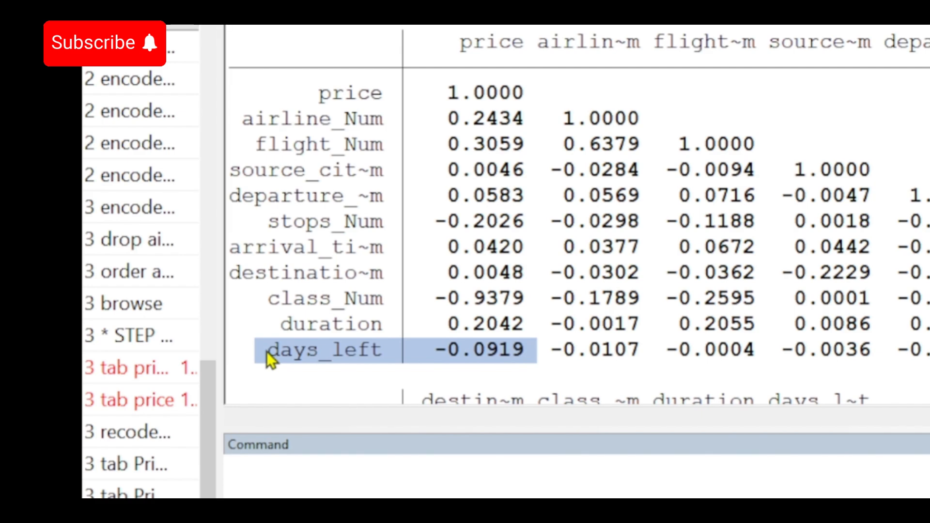
{"action": "left_click_drag", "start_coordinate": [527, 347], "coordinate": [430, 350]}
{"action": "left_click_drag", "start_coordinate": [528, 293], "coordinate": [442, 297]}
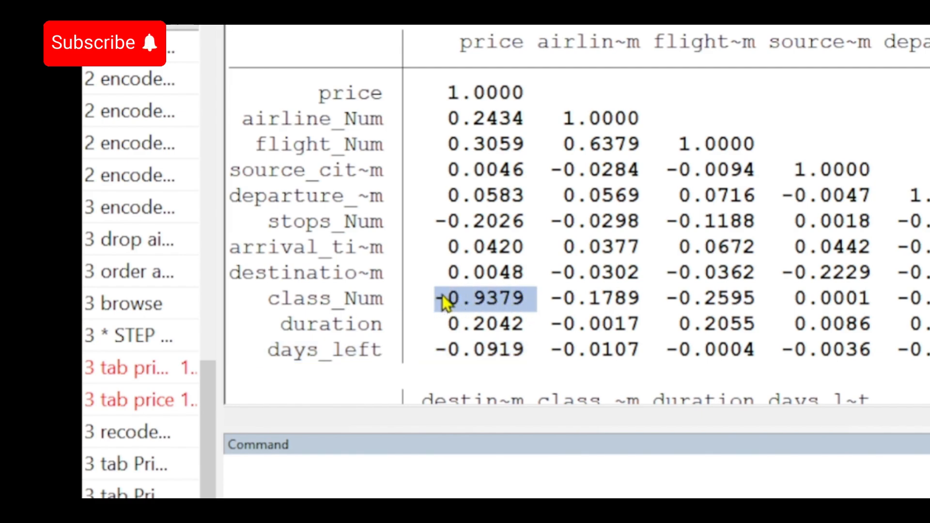
{"action": "left_click_drag", "start_coordinate": [533, 223], "coordinate": [446, 222]}
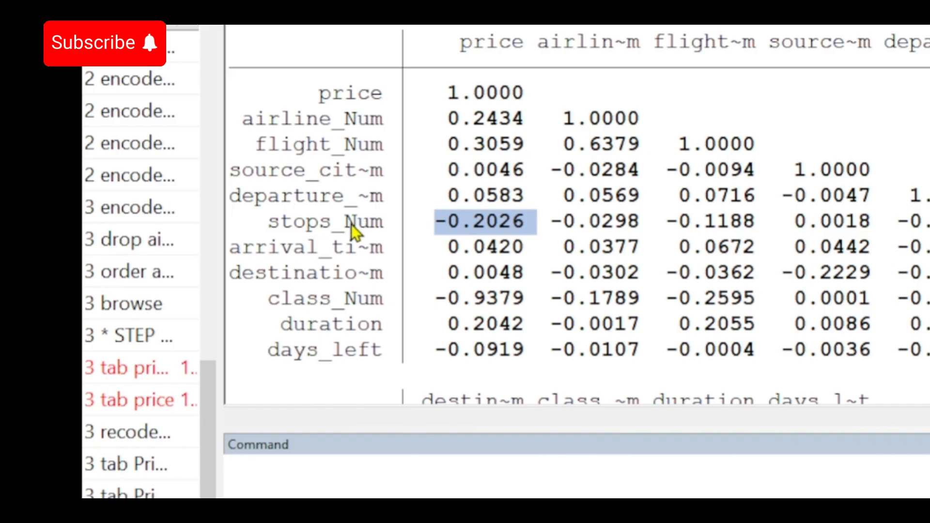
{"action": "left_click_drag", "start_coordinate": [270, 224], "coordinate": [330, 223]}
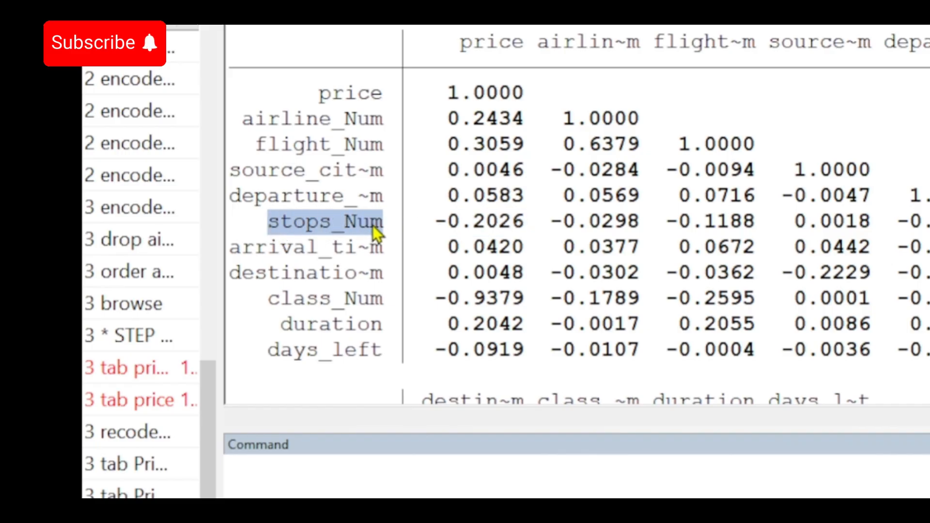
{"action": "left_click_drag", "start_coordinate": [269, 298], "coordinate": [350, 301]}
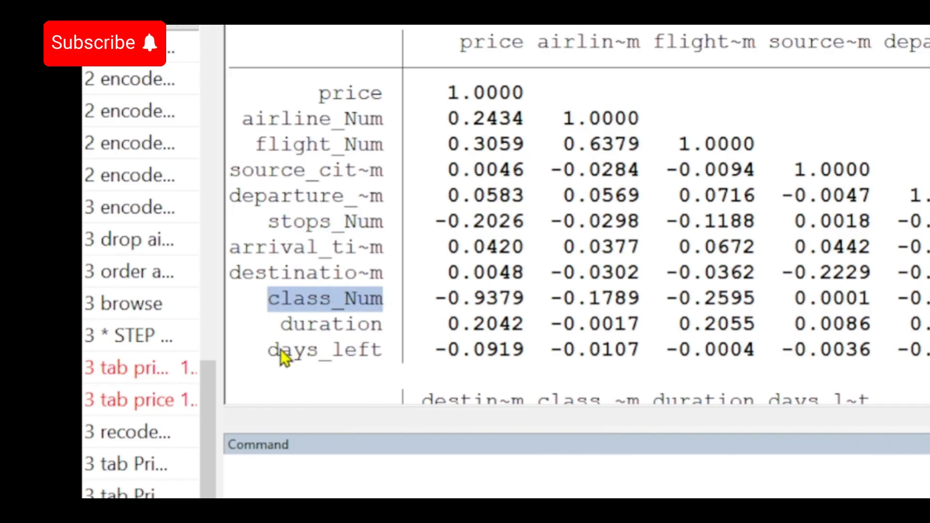
{"action": "left_click_drag", "start_coordinate": [270, 350], "coordinate": [380, 358]}
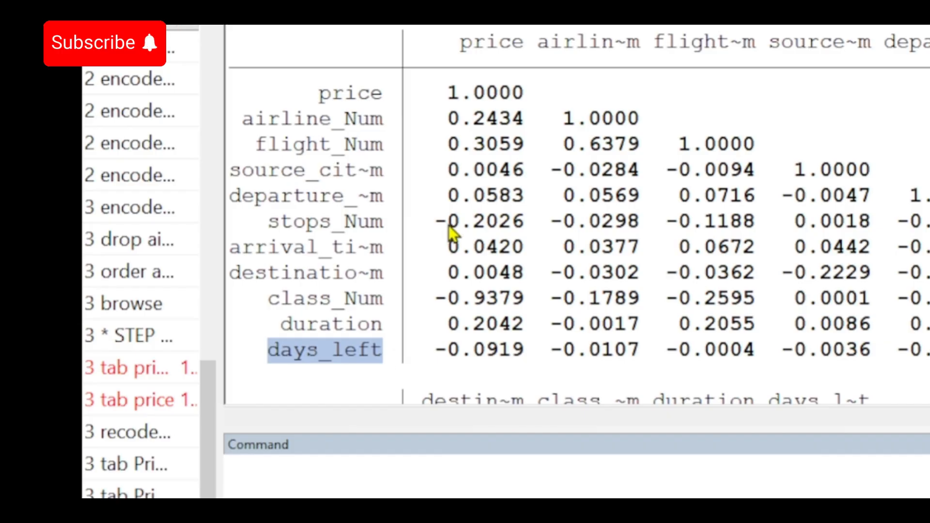
Step: Examine the negative coefficient between price and stops_Num in the correlation matrix, comparing it with the class_Num coefficient
{"action": "left_click_drag", "start_coordinate": [432, 223], "coordinate": [522, 223]}
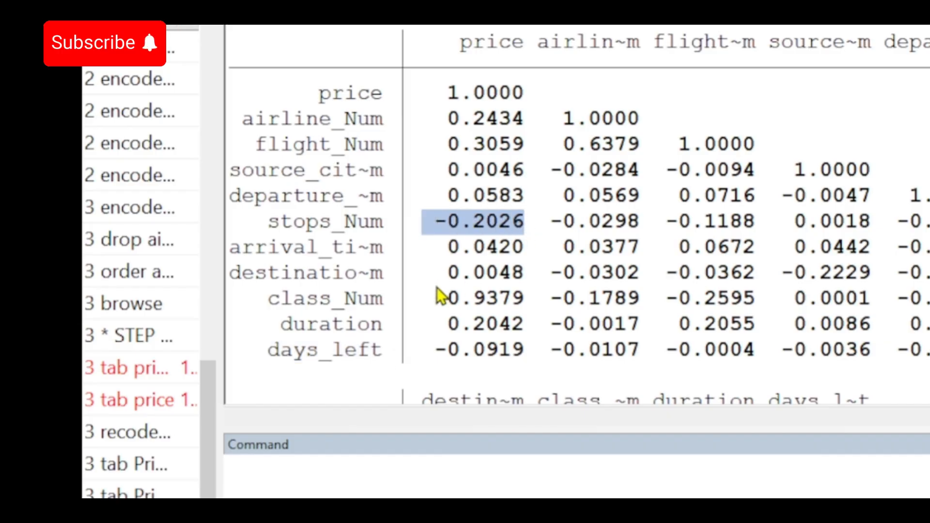
{"action": "left_click_drag", "start_coordinate": [436, 297], "coordinate": [522, 294]}
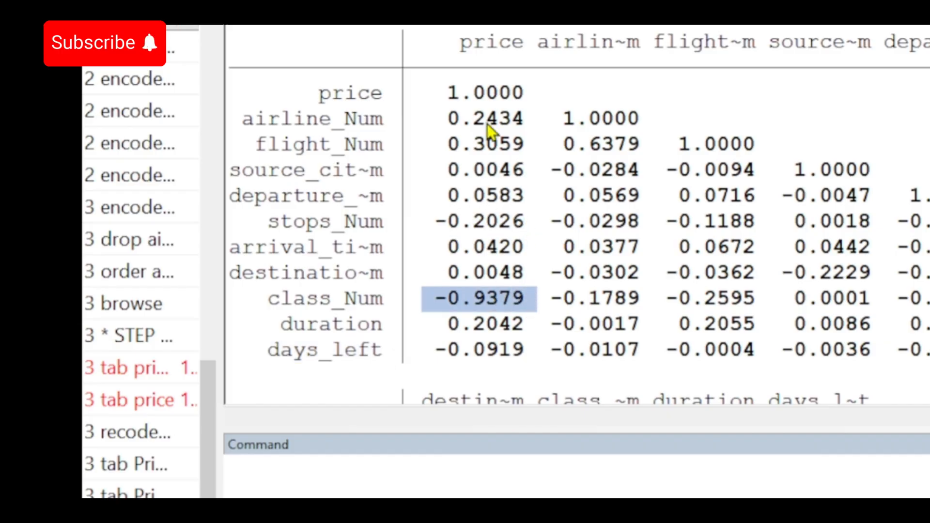
{"action": "left_click_drag", "start_coordinate": [462, 44], "coordinate": [522, 49]}
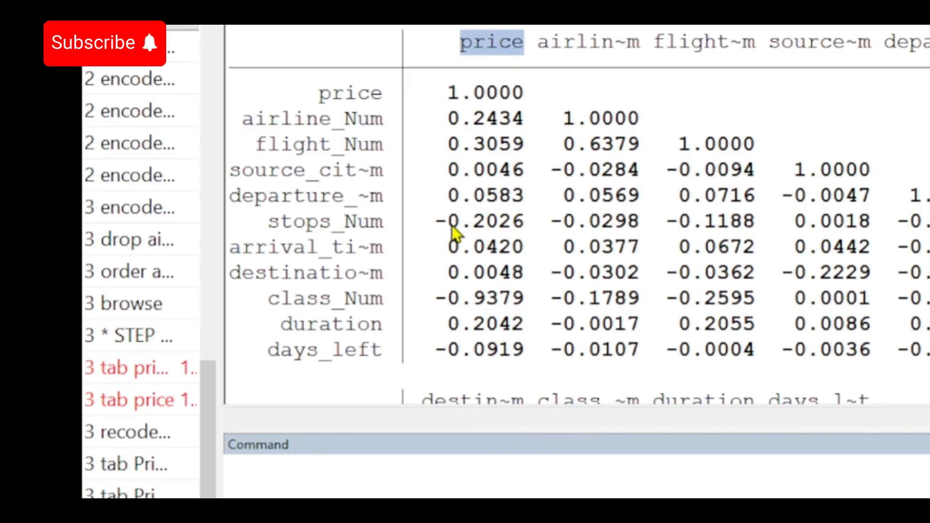
{"action": "left_click_drag", "start_coordinate": [256, 224], "coordinate": [467, 225]}
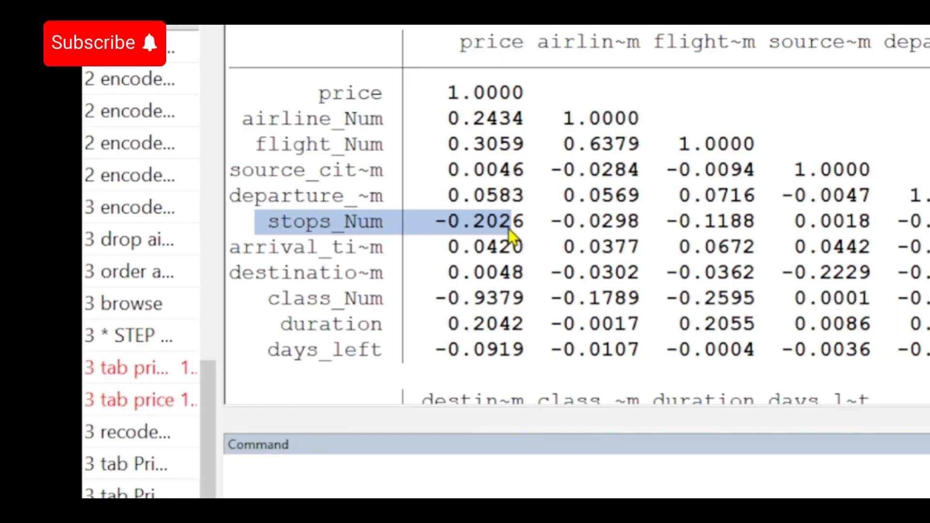
{"action": "left_click_drag", "start_coordinate": [442, 40], "coordinate": [495, 45]}
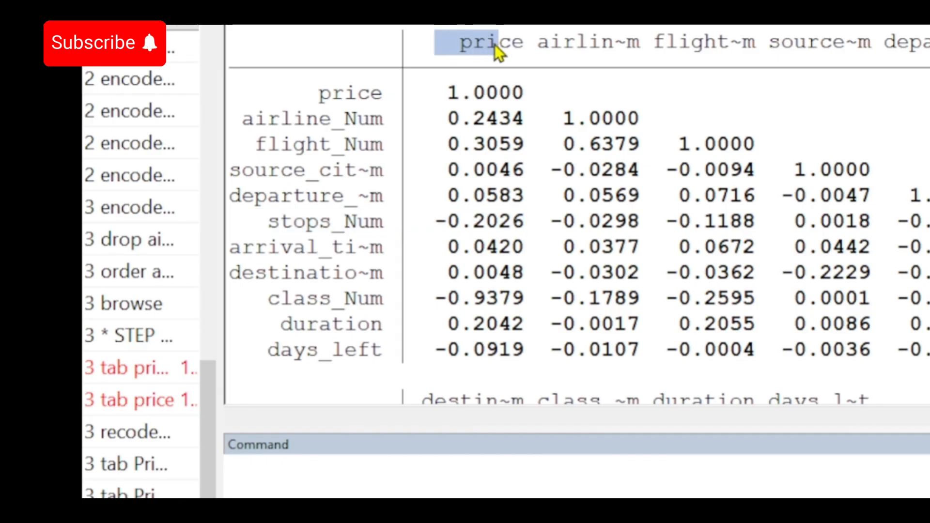
{"action": "left_click_drag", "start_coordinate": [434, 223], "coordinate": [520, 223]}
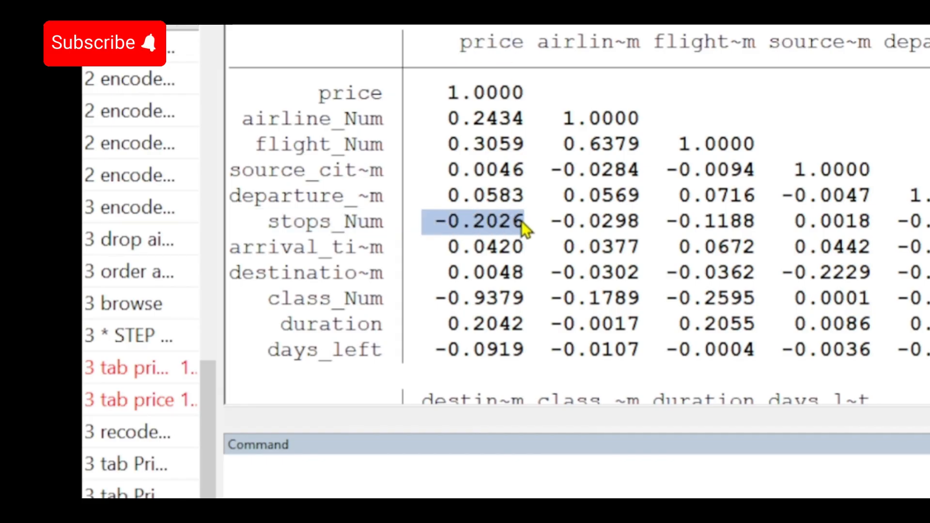
{"action": "left_click", "coordinate": [484, 219]}
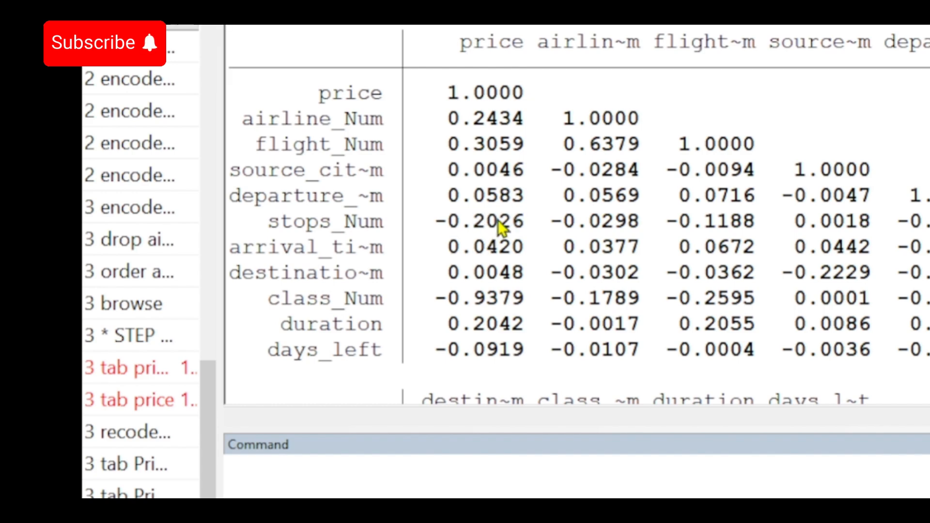
{"action": "left_click_drag", "start_coordinate": [498, 221], "coordinate": [464, 227]}
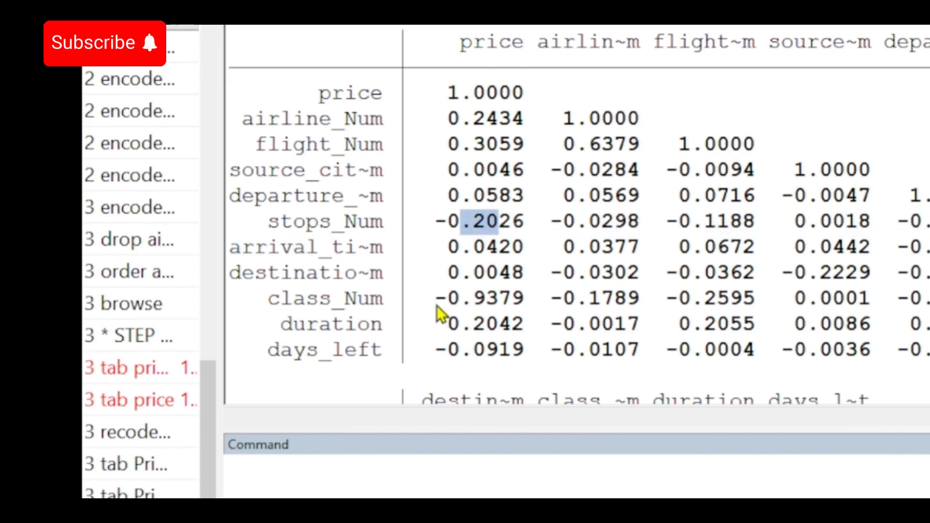
Step: Examine the price coefficients of class_Num and days_left in the correlation matrix
{"action": "left_click_drag", "start_coordinate": [282, 300], "coordinate": [486, 307]}
{"action": "left_click", "coordinate": [484, 301]}
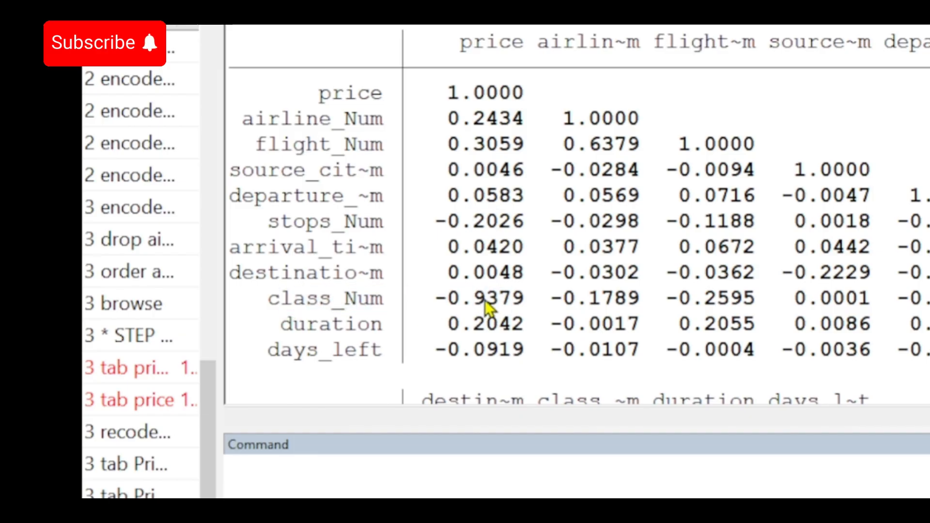
{"action": "left_click", "coordinate": [498, 301]}
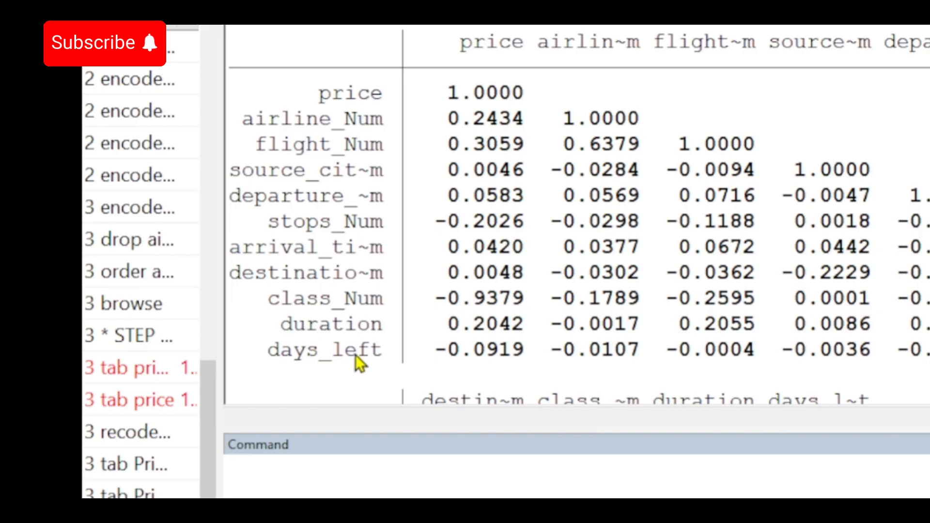
{"action": "left_click_drag", "start_coordinate": [341, 354], "coordinate": [432, 360]}
{"action": "left_click_drag", "start_coordinate": [495, 359], "coordinate": [495, 361]}
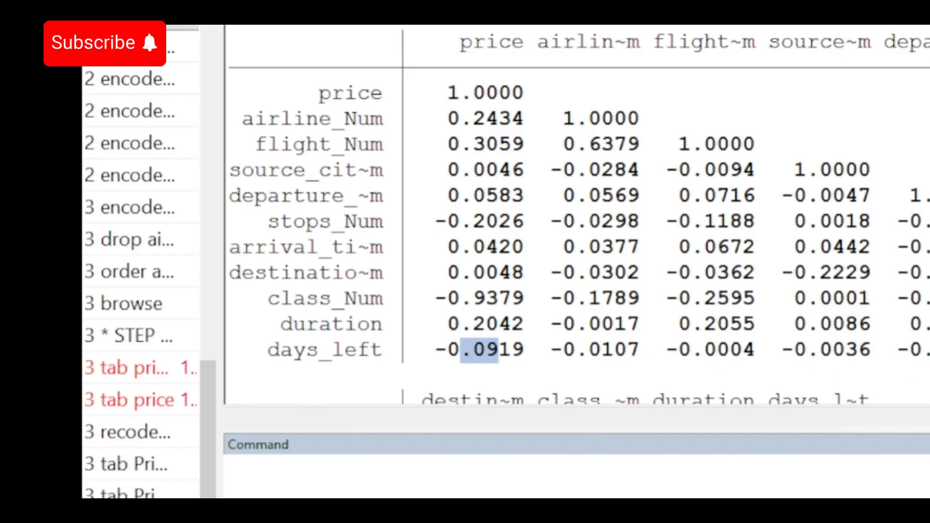
{"action": "left_click", "coordinate": [226, 467]}
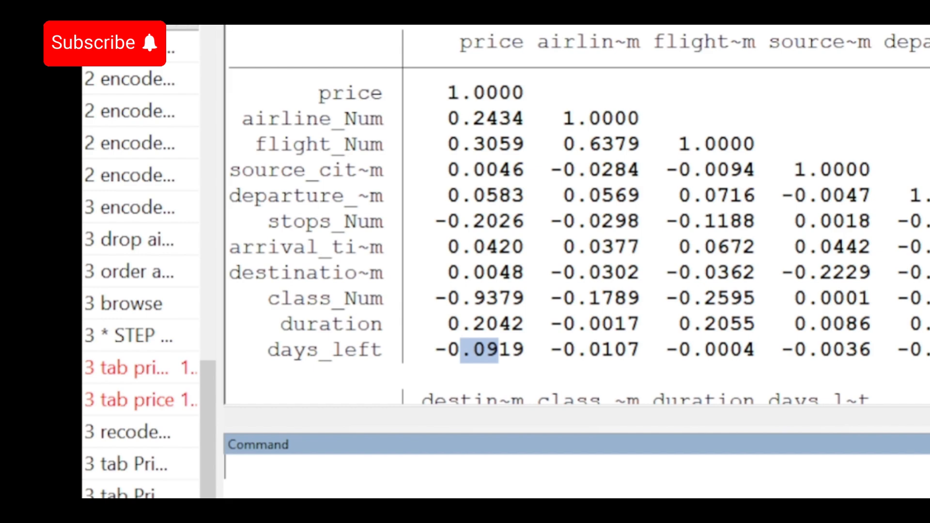
{"action": "scroll", "coordinate": [577, 213], "scroll_direction": "down", "scroll_amount": 3}
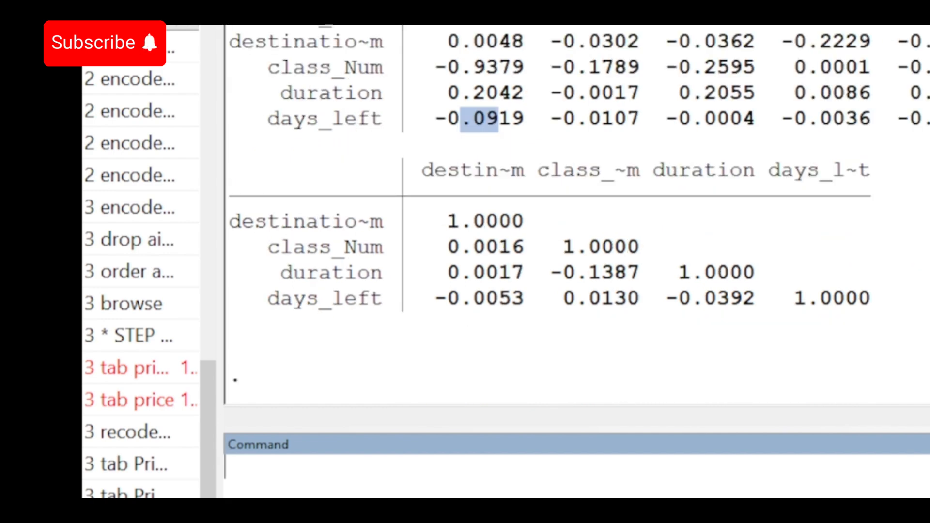
{"action": "type", "text": "pwcor"}
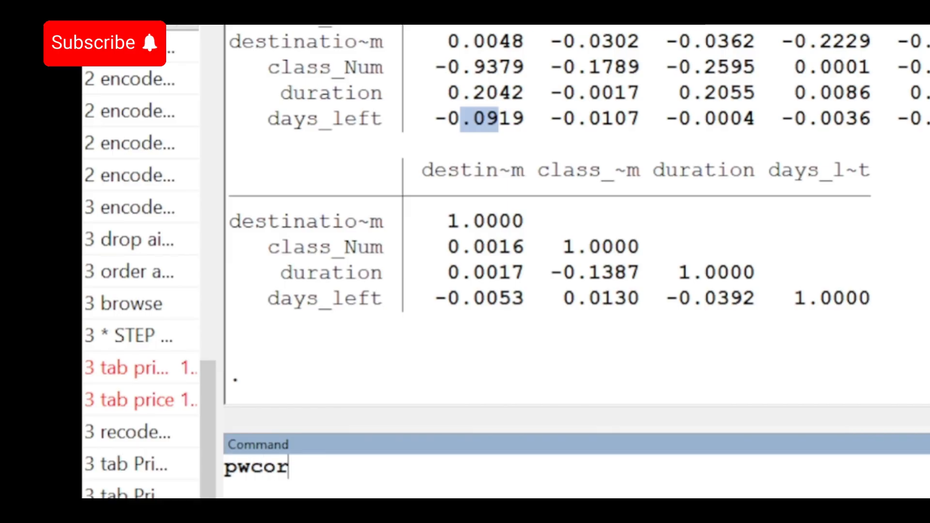
Step: Recall the earlier correlate command and try to run it as pwcorrelate on the same variables with significance levels
{"action": "left_click", "coordinate": [129, 508]}
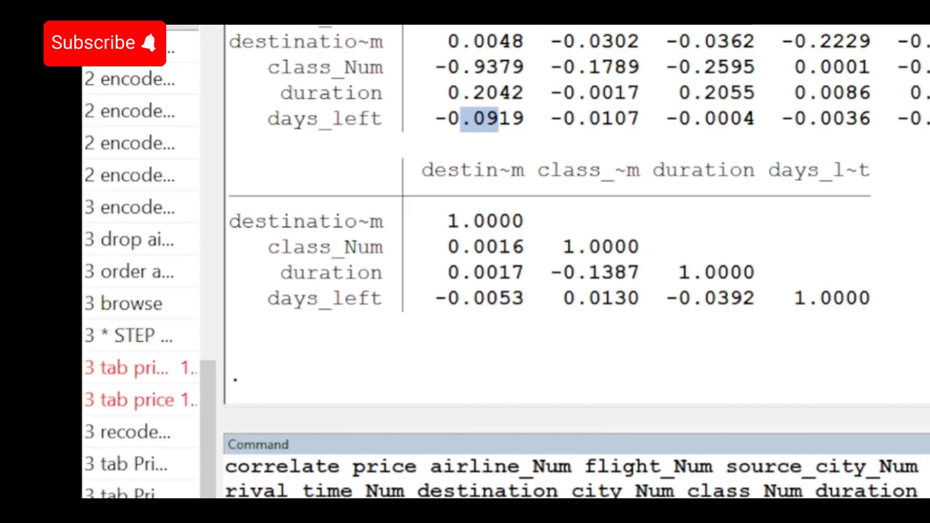
{"action": "left_click", "coordinate": [228, 473]}
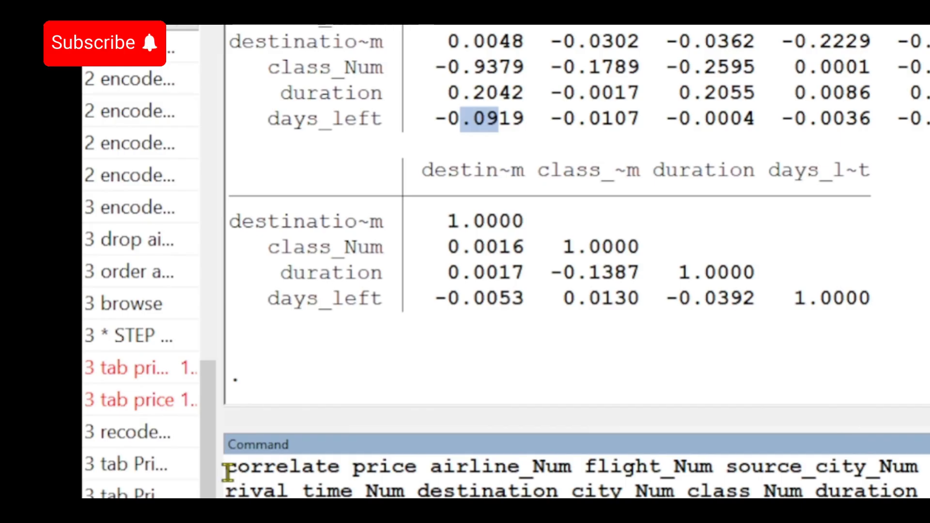
{"action": "type", "text": "pw"}
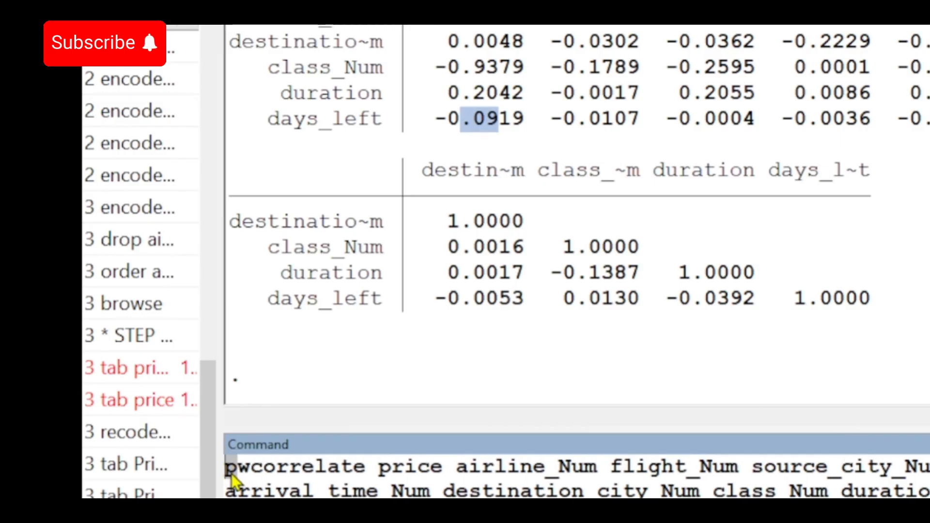
{"action": "left_click", "coordinate": [236, 472]}
{"action": "key", "text": "BackSpace"}
{"action": "key", "text": "BackSpace"}
{"action": "key", "text": "BackSpace"}
{"action": "key", "text": "BackSpace"}
{"action": "key", "text": "BackSpace"}
{"action": "key", "text": "BackSpace"}
{"action": "key", "text": "BackSpace"}
{"action": "key", "text": "BackSpace"}
{"action": "key", "text": "BackSpace"}
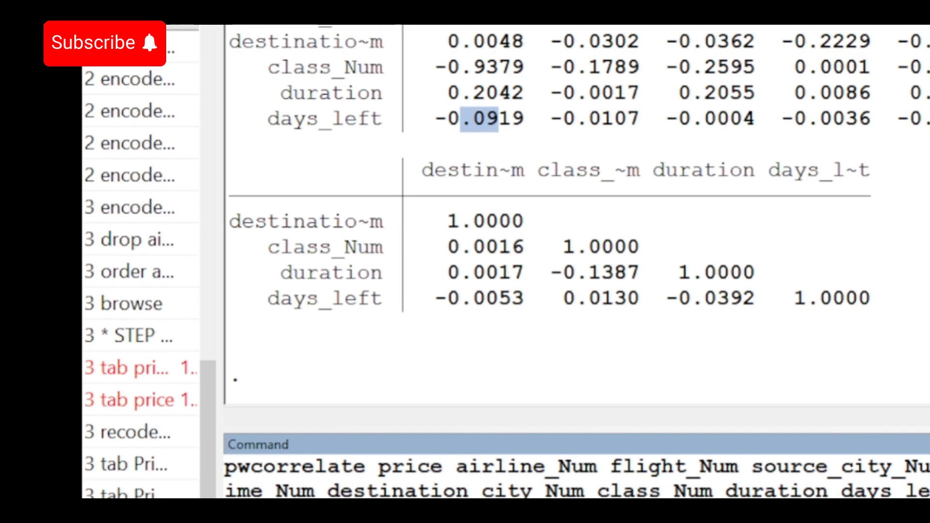
{"action": "key", "text": "Return"}
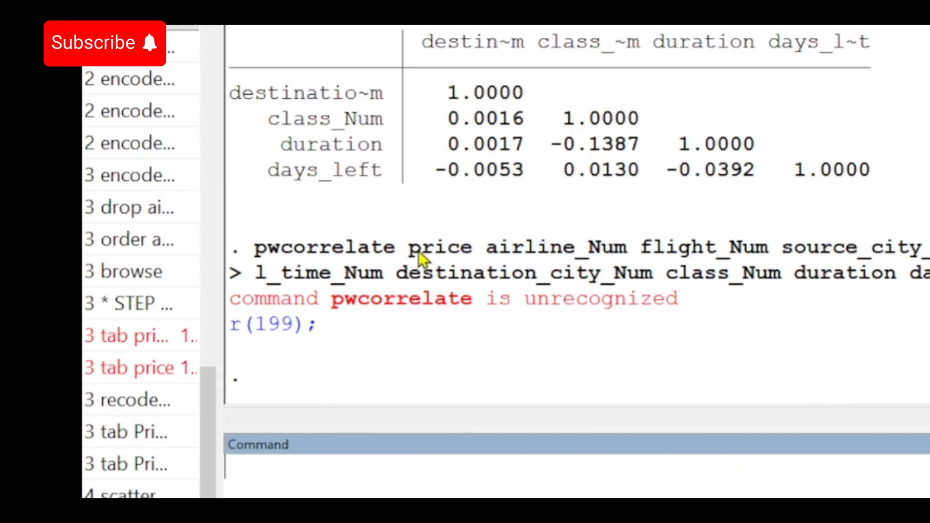
Step: Correct the failed command's name to pwcorr and run the pairwise correlations with significance levels for price and its predictors
{"action": "key", "text": "Page_Up"}
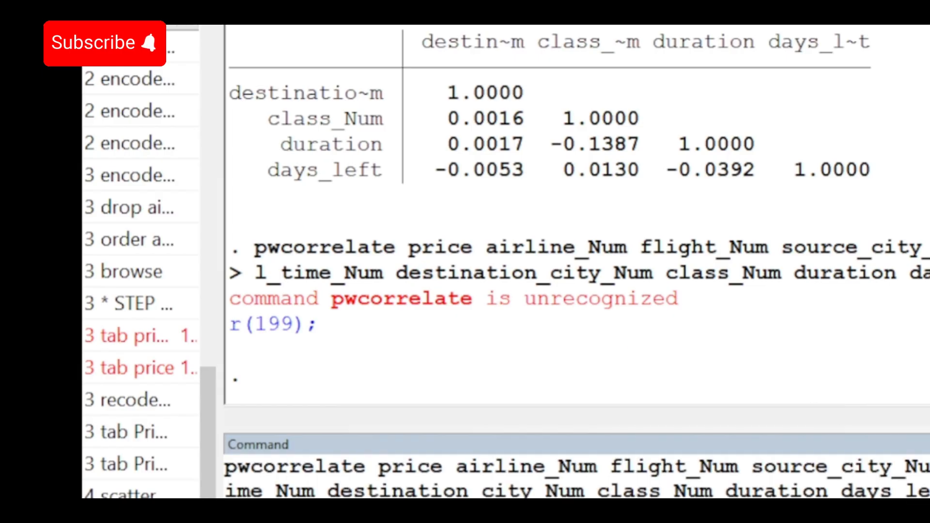
{"action": "left_click", "coordinate": [370, 477]}
{"action": "key", "text": "BackSpace"}
{"action": "key", "text": "BackSpace"}
{"action": "key", "text": "BackSpace"}
{"action": "key", "text": "BackSpace"}
{"action": "key", "text": "BackSpace"}
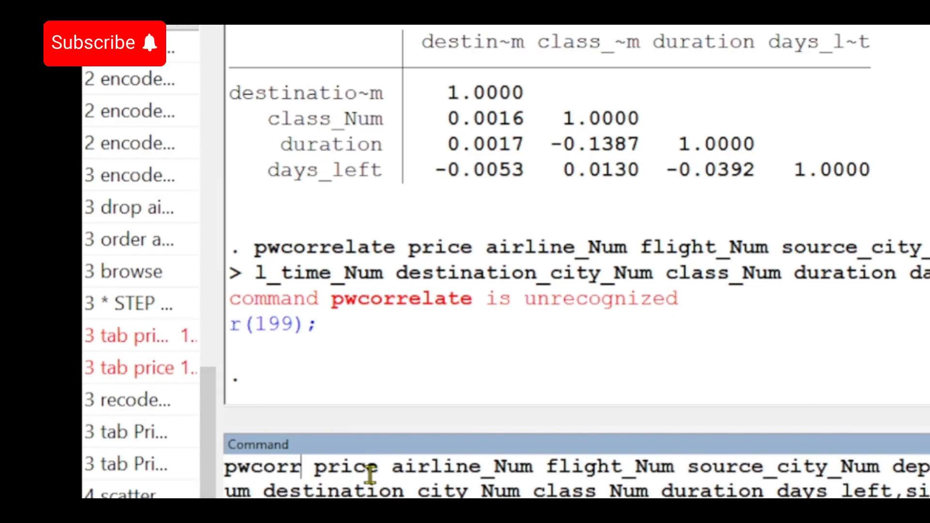
{"action": "key", "text": "Return"}
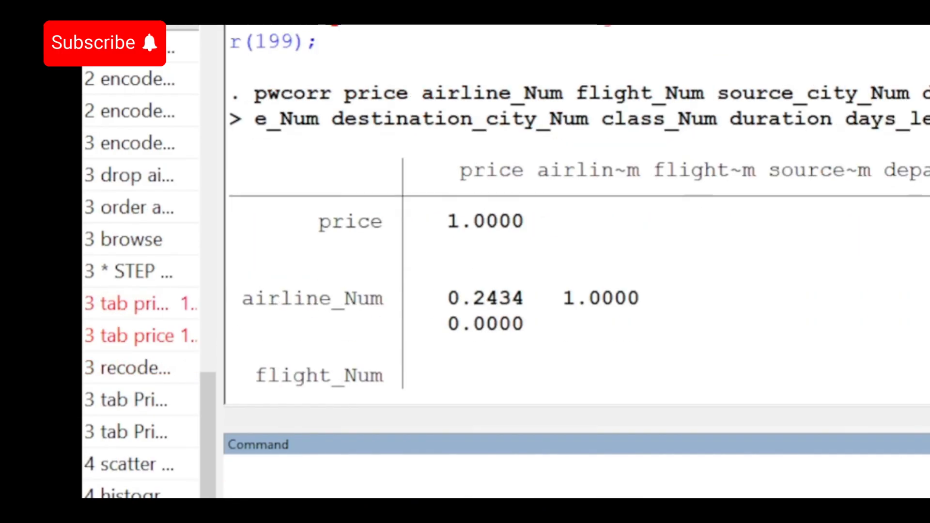
Step: Advance the paused pairwise correlation output to its end and bring the start of the matrix back into view
{"action": "key", "text": "space"}
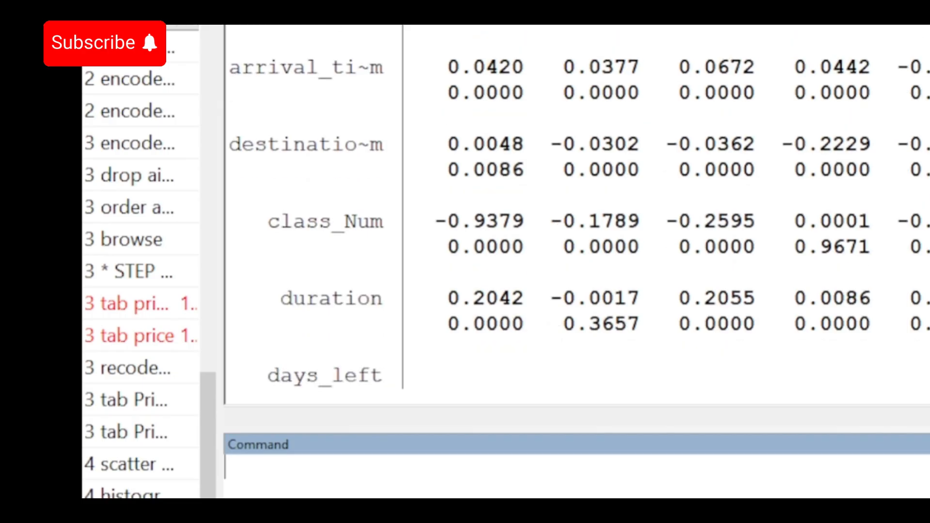
{"action": "key", "text": "Return"}
{"action": "key", "text": "Return"}
{"action": "key", "text": "Return"}
{"action": "key", "text": "Return"}
{"action": "key", "text": "Return"}
{"action": "key", "text": "Return"}
{"action": "key", "text": "Return"}
{"action": "key", "text": "Return"}
{"action": "key", "text": "Return"}
{"action": "key", "text": "Return"}
{"action": "key", "text": "Return"}
{"action": "key", "text": "Return"}
{"action": "key", "text": "Return"}
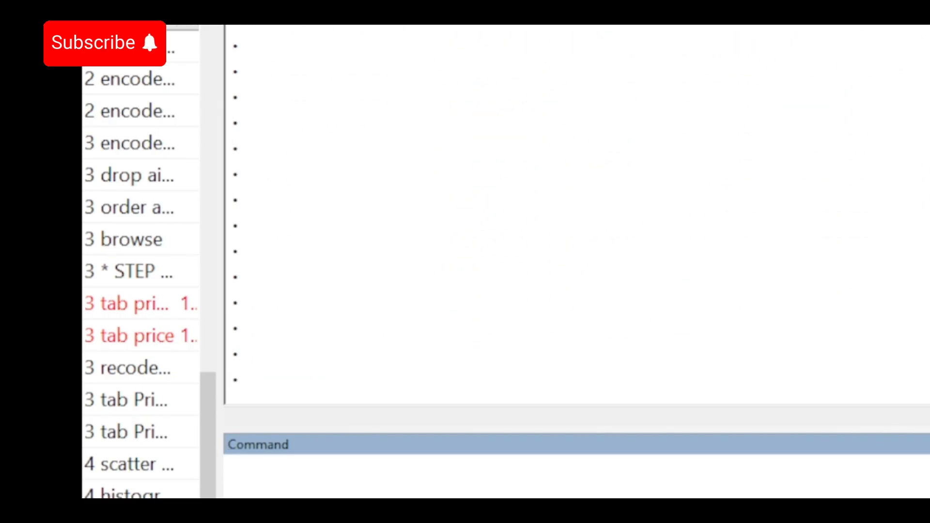
{"action": "scroll", "coordinate": [577, 213], "scroll_direction": "up", "scroll_amount": 8}
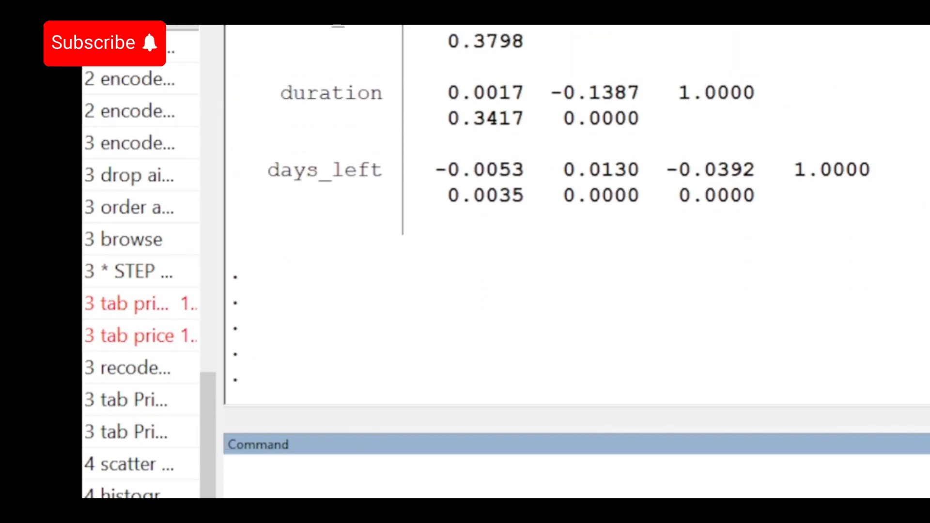
{"action": "scroll", "coordinate": [576, 214], "scroll_direction": "up", "scroll_amount": 6}
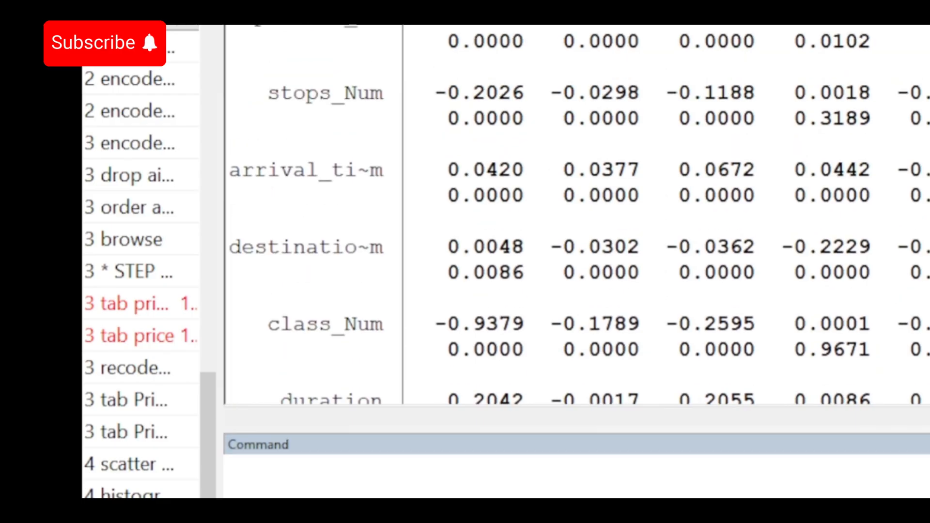
{"action": "scroll", "coordinate": [576, 213], "scroll_direction": "up", "scroll_amount": 3}
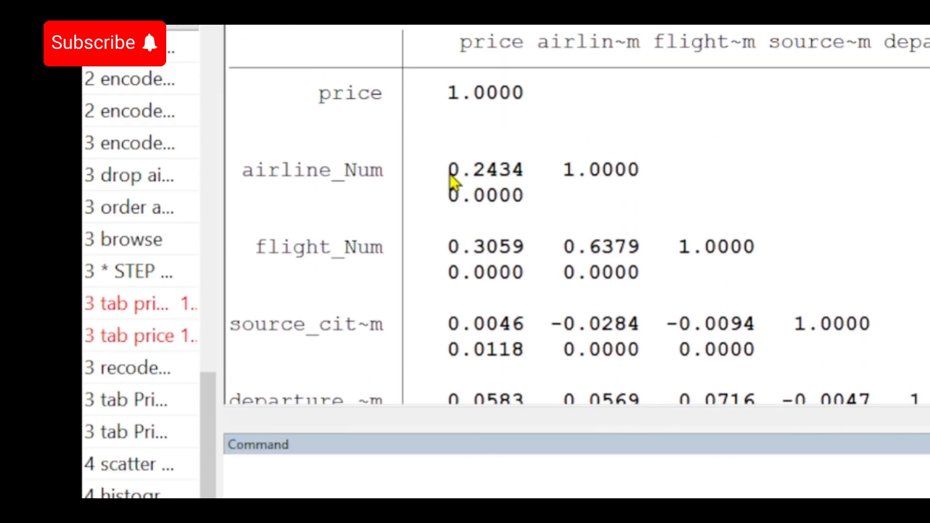
Step: Examine the correlation coefficients and p-values of each variable with price in the correlation matrix, from airline_Num to class_Num
{"action": "left_click_drag", "start_coordinate": [449, 177], "coordinate": [523, 167]}
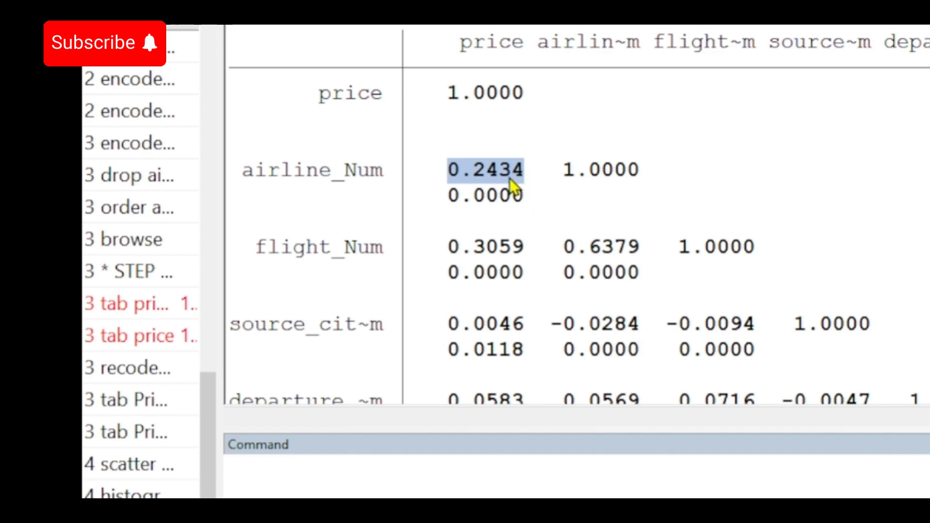
{"action": "left_click", "coordinate": [454, 174]}
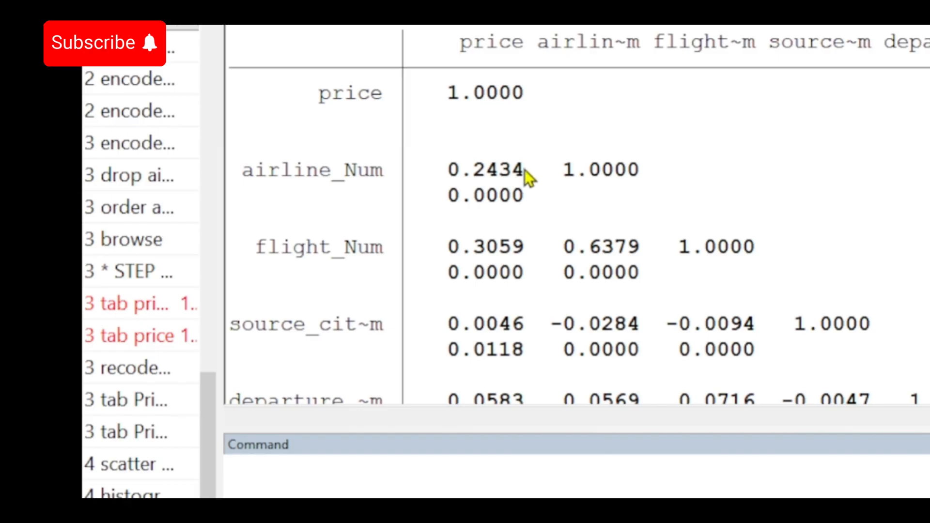
{"action": "left_click_drag", "start_coordinate": [492, 170], "coordinate": [441, 175]}
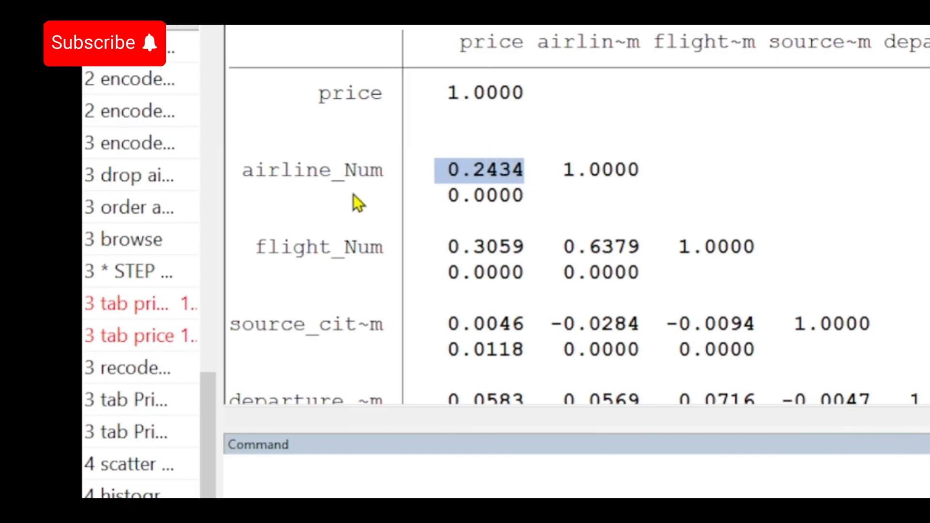
{"action": "left_click", "coordinate": [527, 200]}
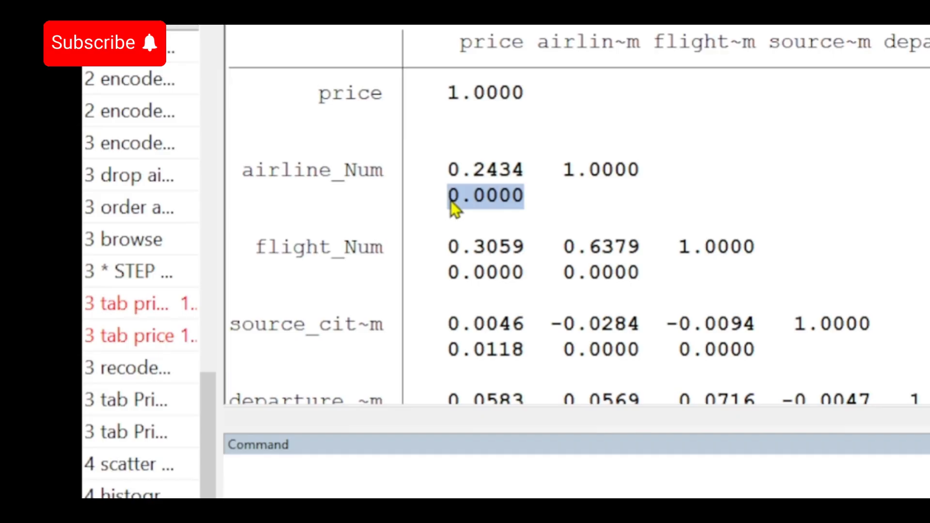
{"action": "left_click_drag", "start_coordinate": [515, 266], "coordinate": [507, 277]}
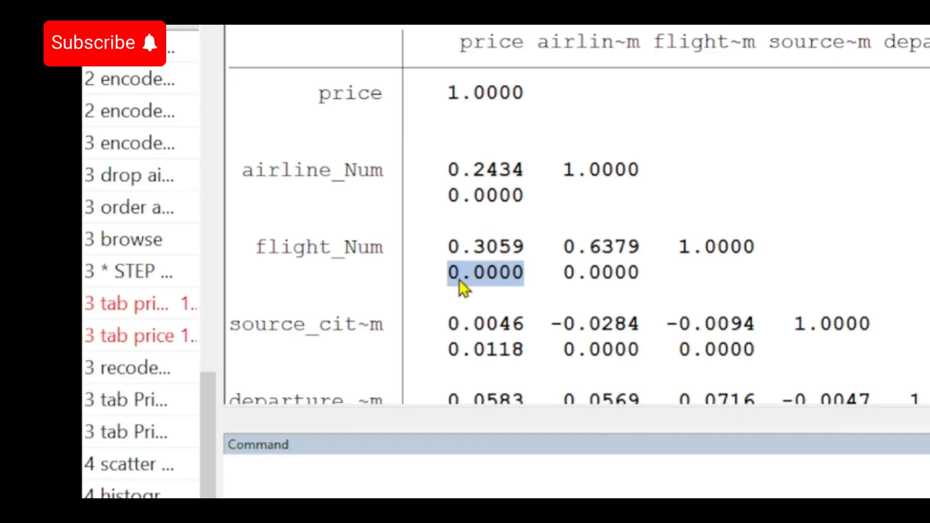
{"action": "left_click_drag", "start_coordinate": [522, 356], "coordinate": [453, 356]}
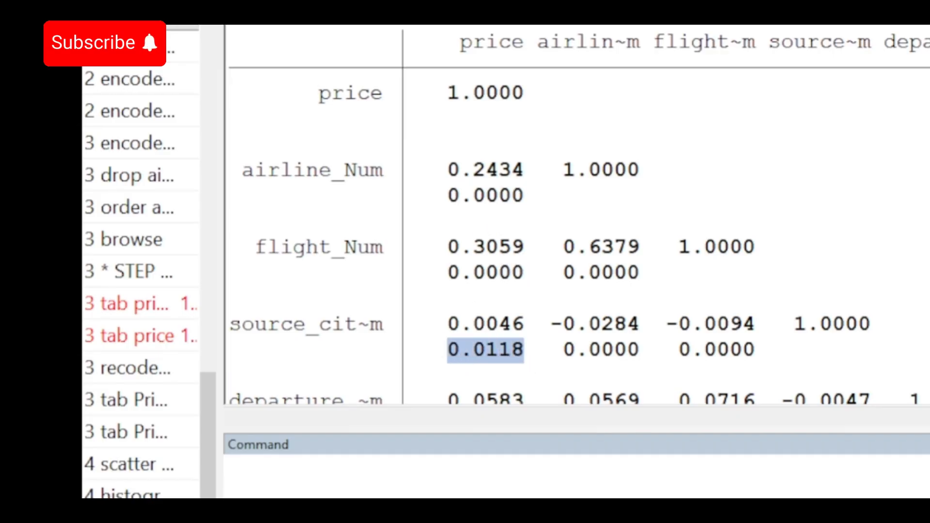
{"action": "scroll", "coordinate": [579, 214], "scroll_direction": "down", "scroll_amount": 3}
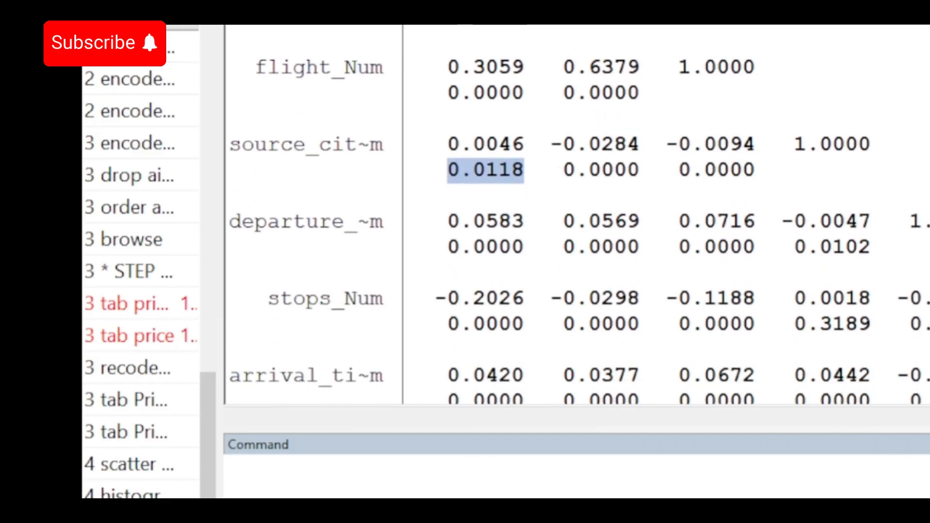
{"action": "left_click_drag", "start_coordinate": [536, 324], "coordinate": [422, 330]}
{"action": "scroll", "coordinate": [564, 191], "scroll_direction": "down", "scroll_amount": 4}
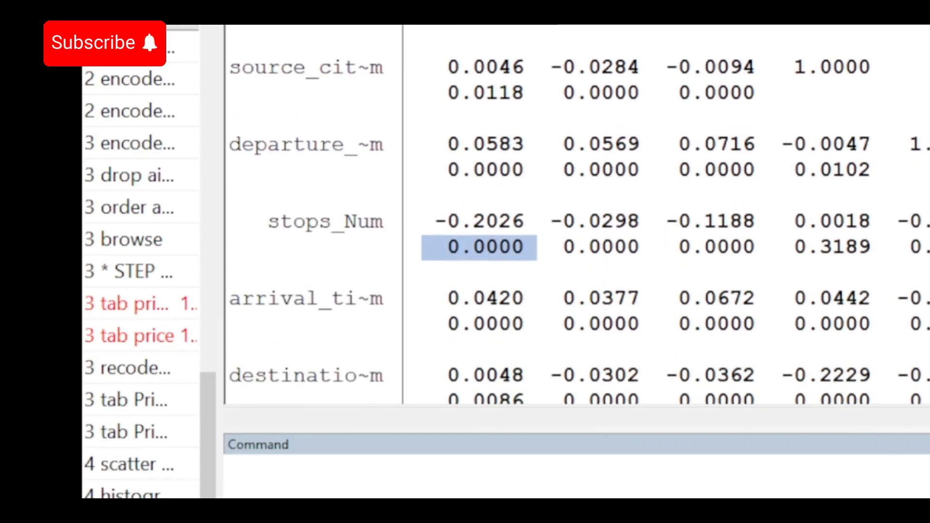
{"action": "left_click_drag", "start_coordinate": [530, 219], "coordinate": [432, 223]}
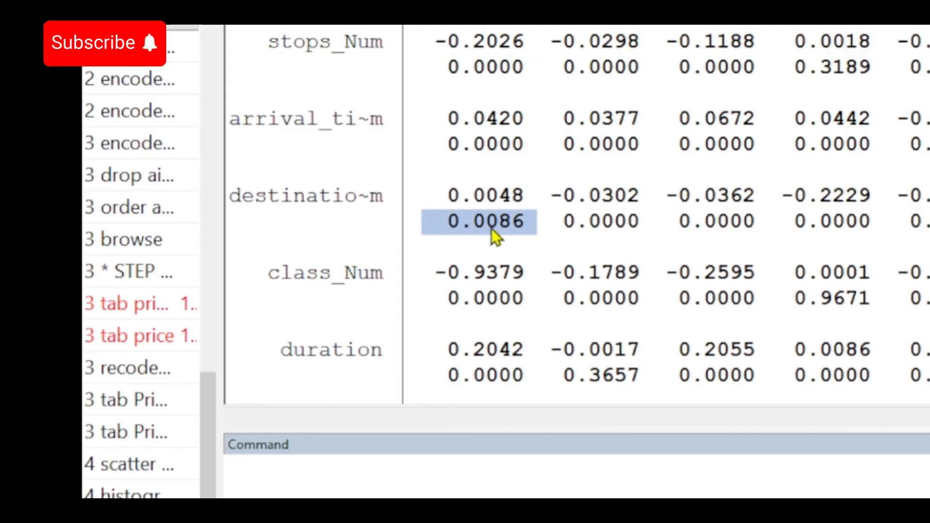
{"action": "left_click_drag", "start_coordinate": [523, 297], "coordinate": [453, 310]}
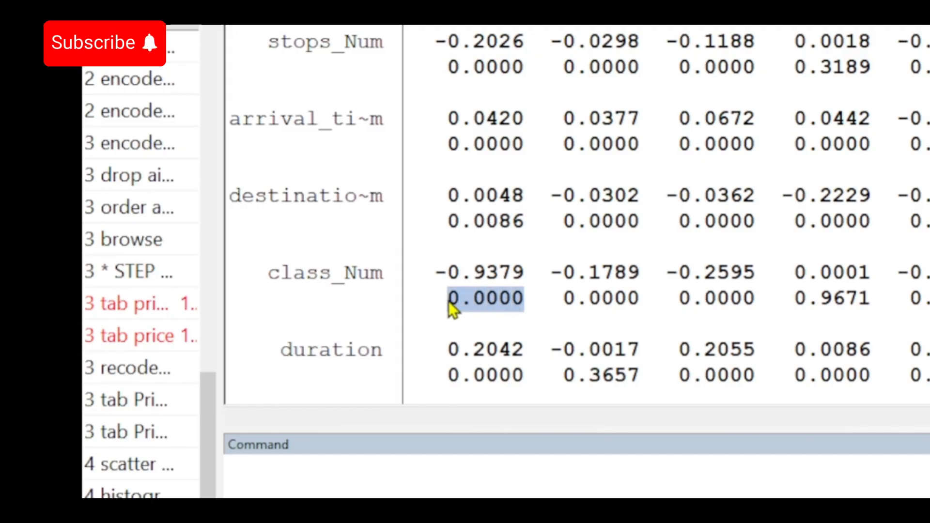
Step: Examine how airline_Num correlates with flight_Num and the source city variable, including the significance level for flight_Num
{"action": "scroll", "coordinate": [563, 214], "scroll_direction": "up", "scroll_amount": 4}
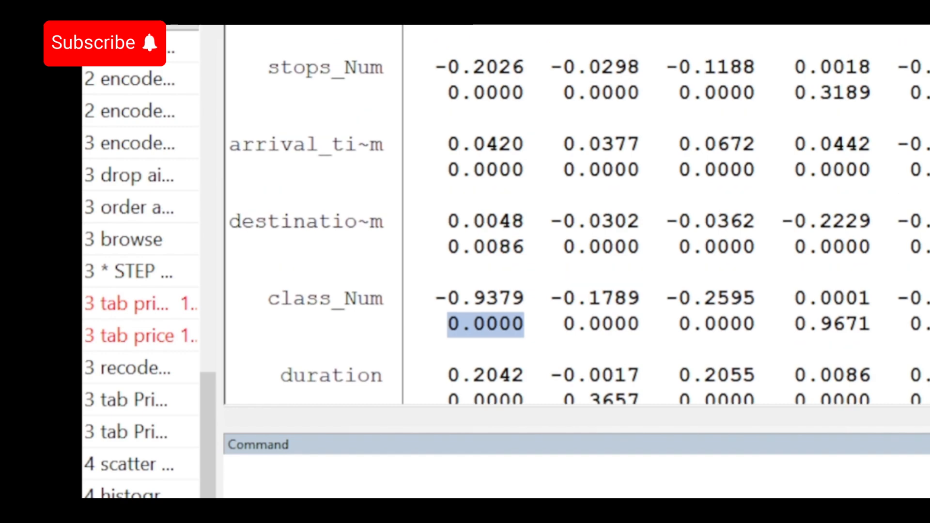
{"action": "scroll", "coordinate": [576, 214], "scroll_direction": "up", "scroll_amount": 3}
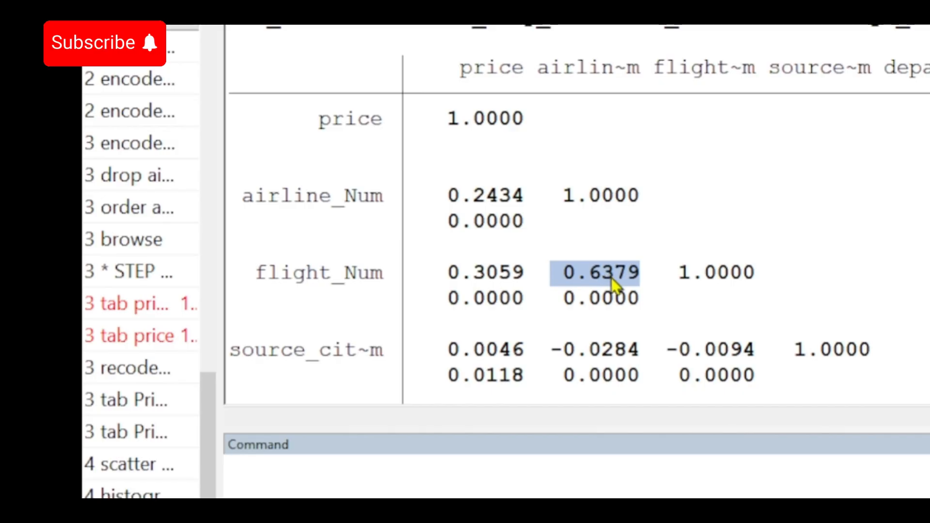
{"action": "left_click_drag", "start_coordinate": [640, 300], "coordinate": [567, 301]}
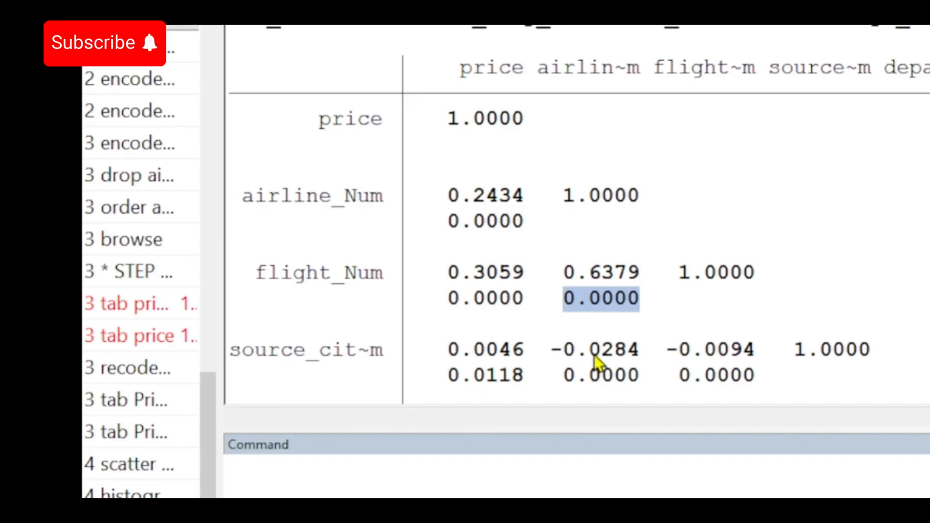
{"action": "left_click_drag", "start_coordinate": [625, 352], "coordinate": [558, 347]}
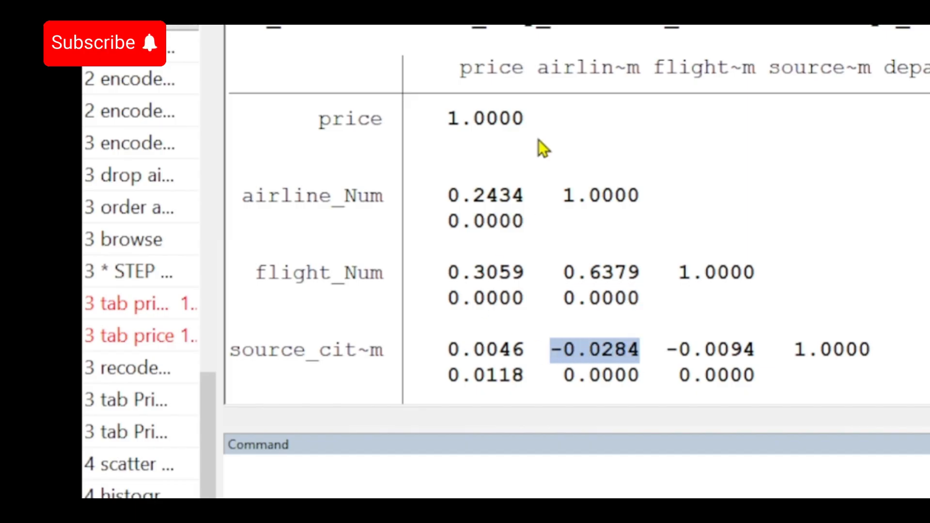
{"action": "left_click", "coordinate": [321, 357]}
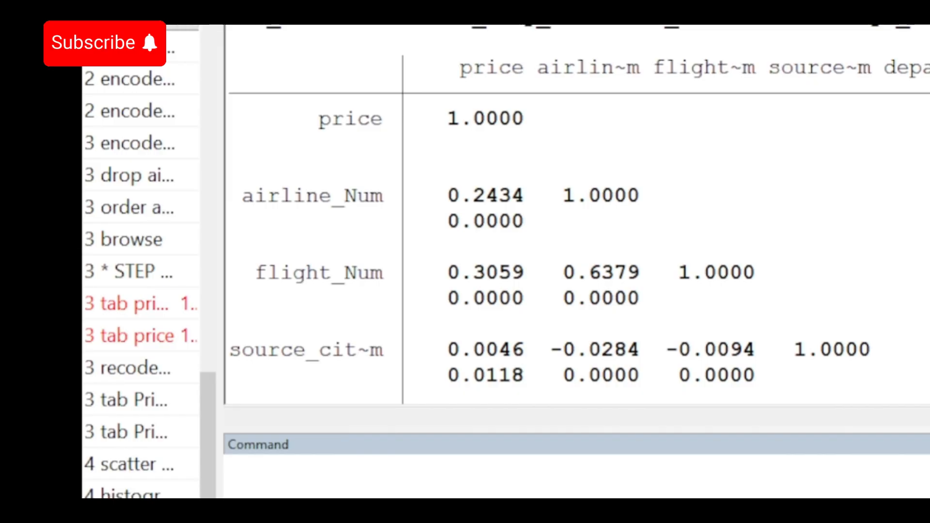
Step: Enter the comment line "* multiple linear regression" as a heading in the session output
{"action": "left_click", "coordinate": [225, 466]}
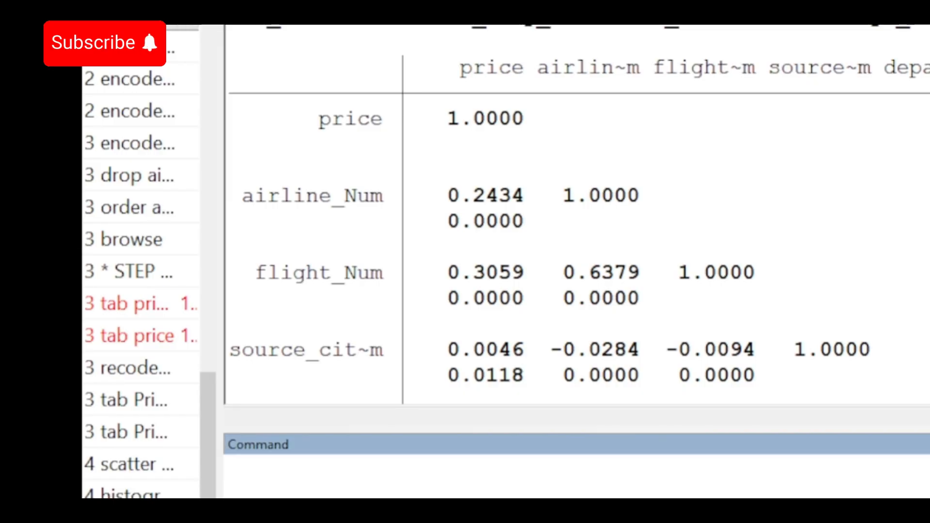
{"action": "type", "text": "*"}
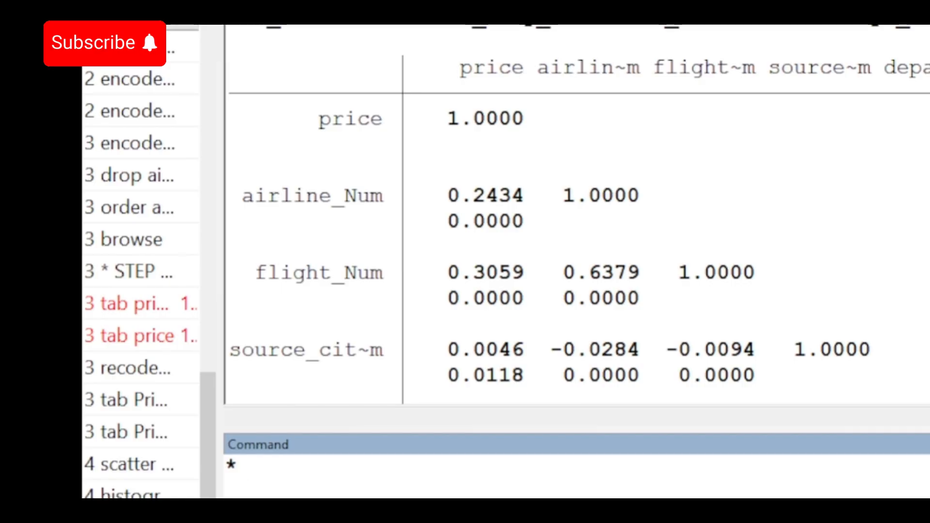
{"action": "type", "text": "mulp"}
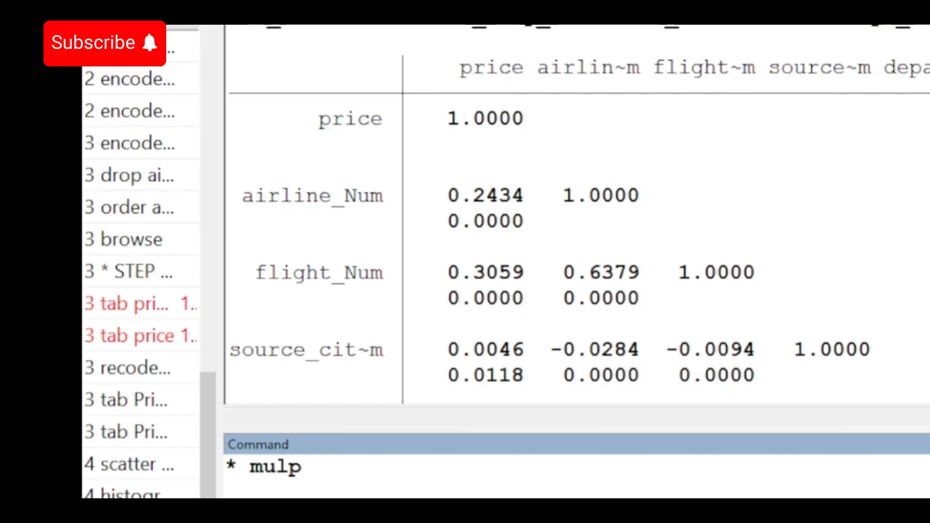
{"action": "key", "text": "BackSpace"}
{"action": "type", "text": "tiple "}
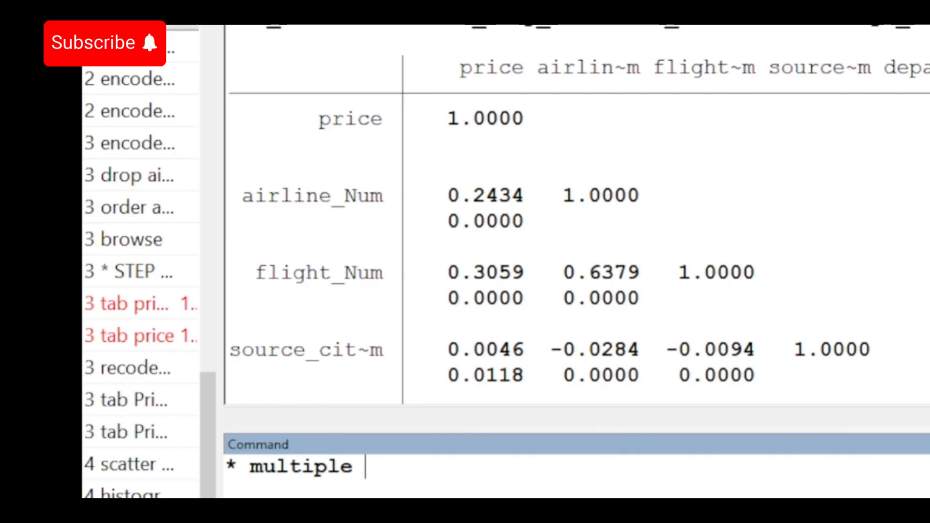
{"action": "type", "text": "linear"}
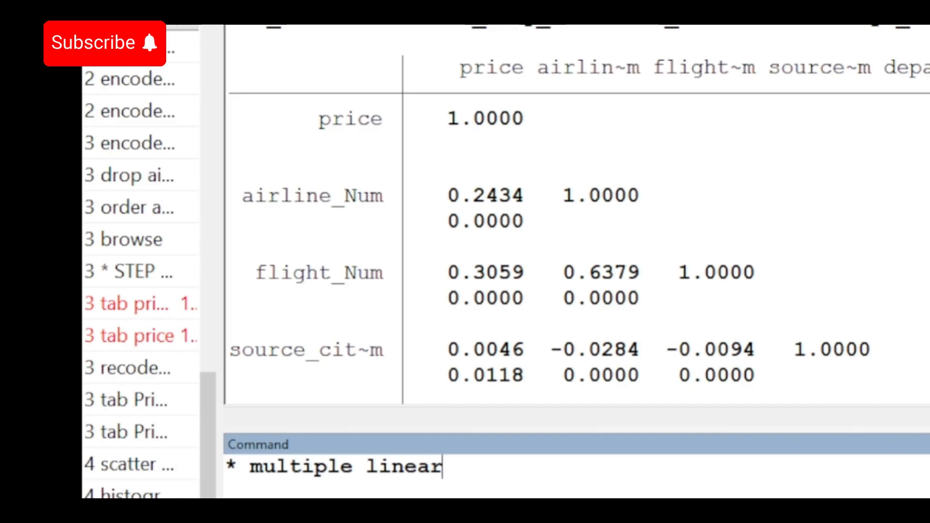
{"action": "type", "text": " regr"}
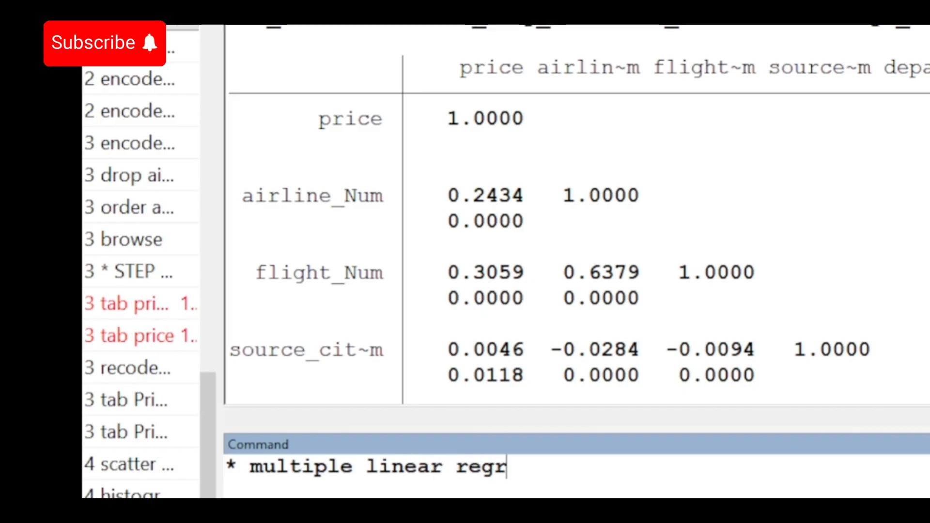
{"action": "type", "text": "ession"}
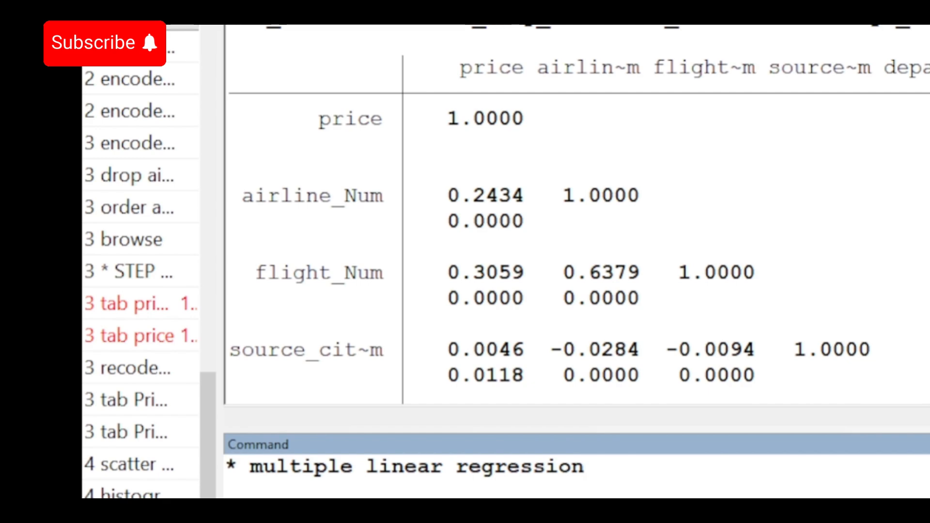
{"action": "key", "text": "Return"}
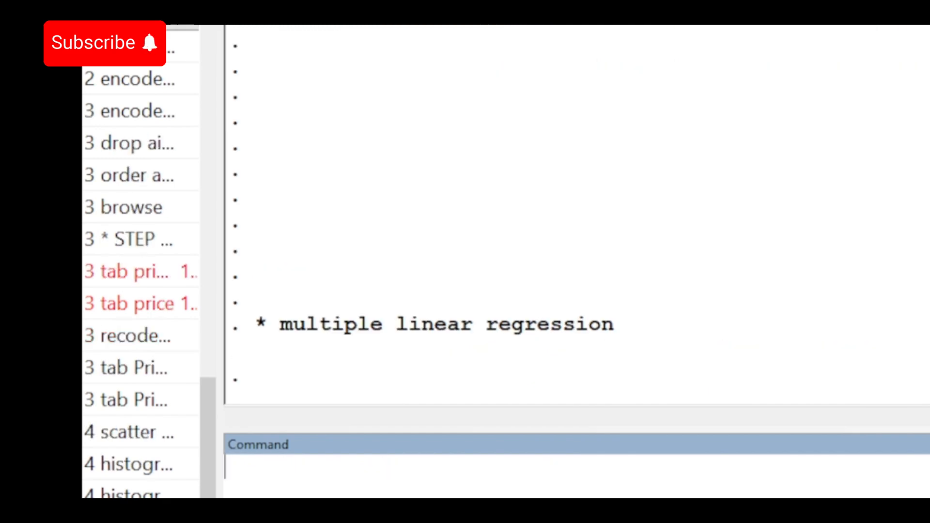
Step: Regress price on airline_Num, flight_Num, source_city_Num, departure_time_Num, stops_Num, arrival_time_Num, destination_city_Num, class_Num, duration and days_left, and show the complete output
{"action": "type", "text": "re"}
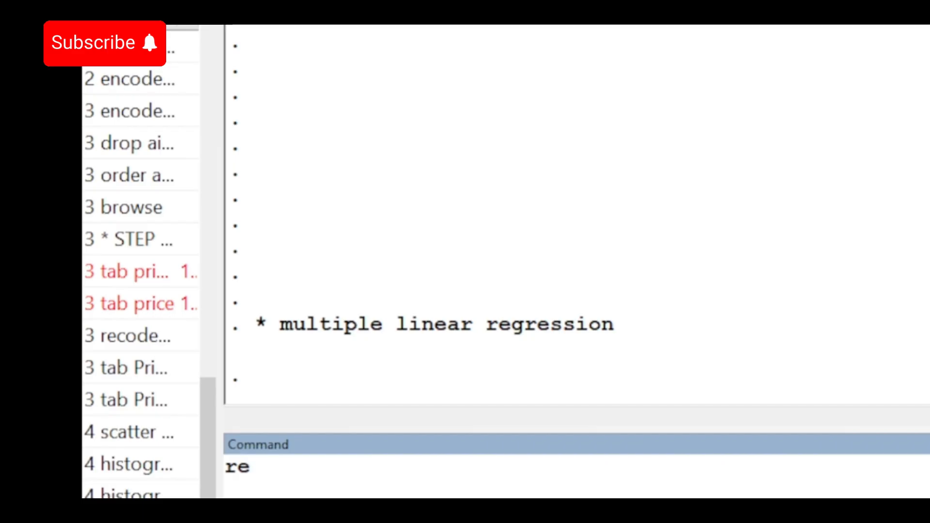
{"action": "type", "text": "gress"}
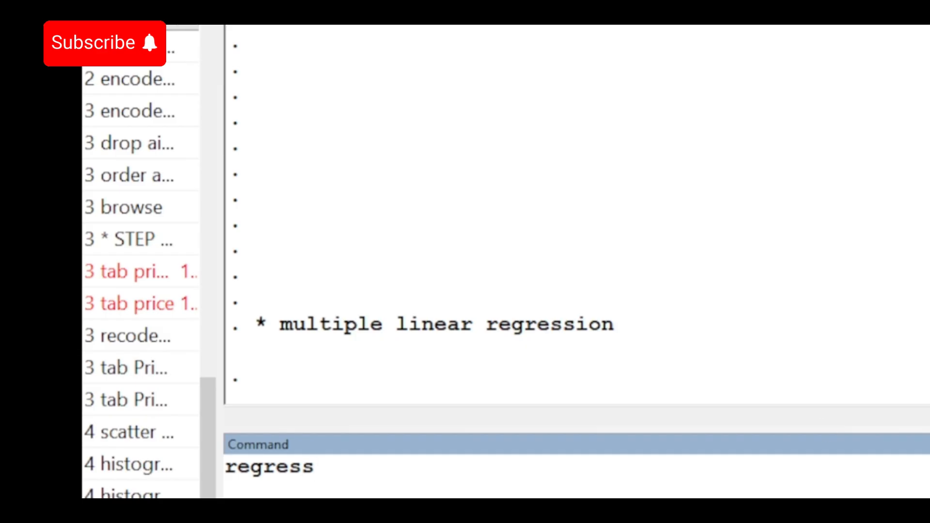
{"action": "type", "text": "price airline_Num"}
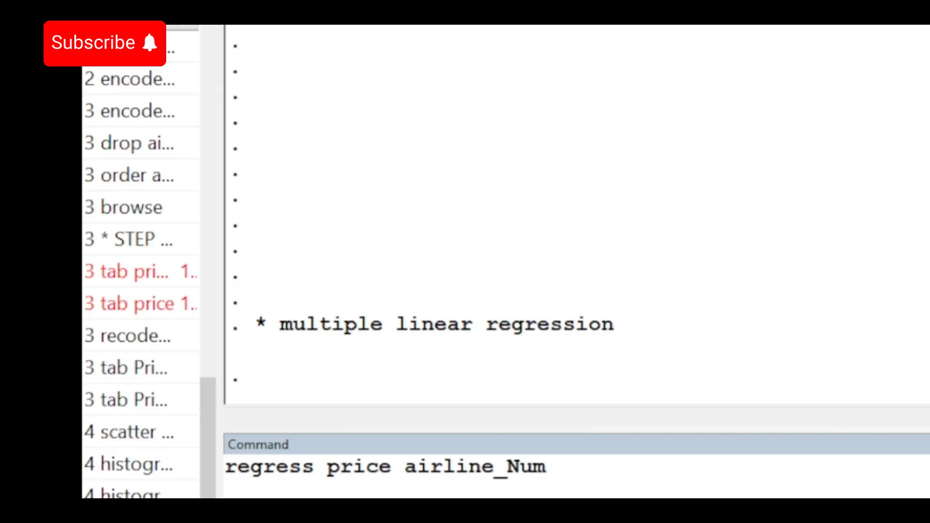
{"action": "type", "text": " flight_Num source_city_Num"}
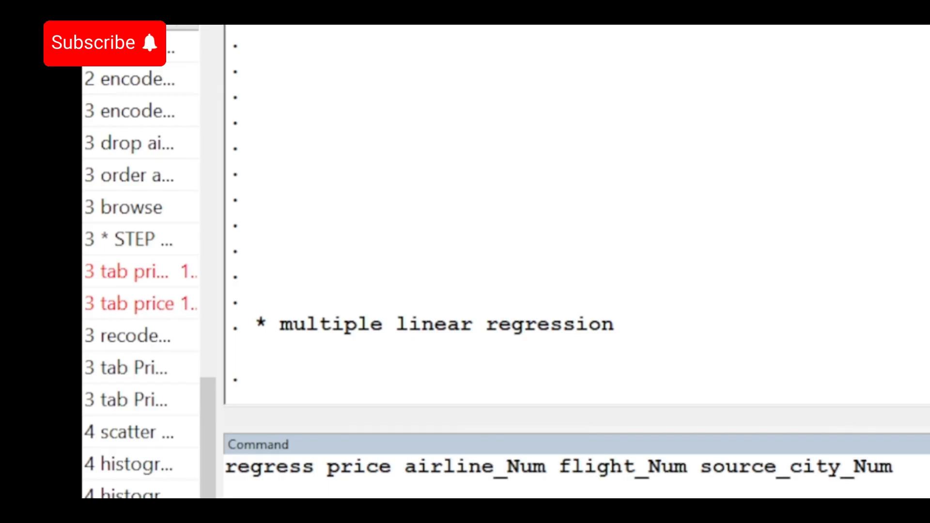
{"action": "type", "text": " de"}
{"action": "type", "text": "rrival_time_Num destination_city_Num"}
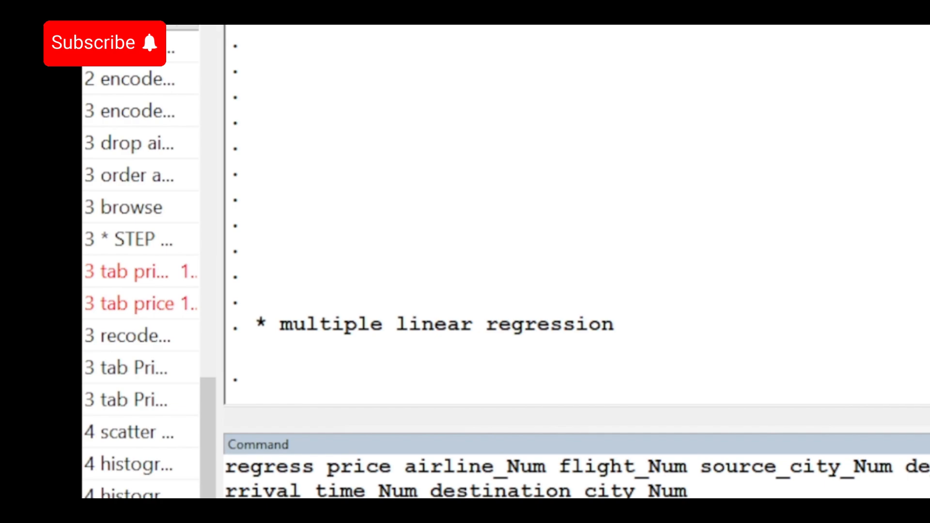
{"action": "type", "text": " class_Num duration"}
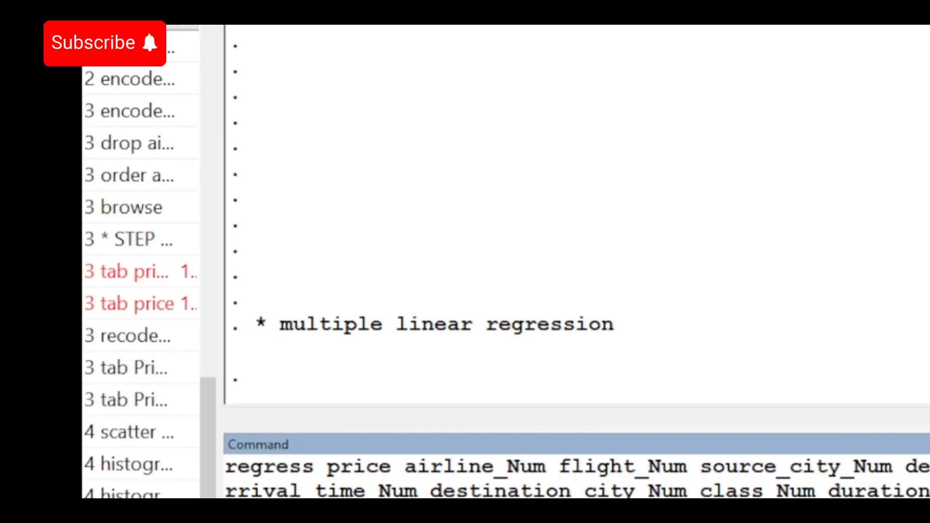
{"action": "key", "text": "Return"}
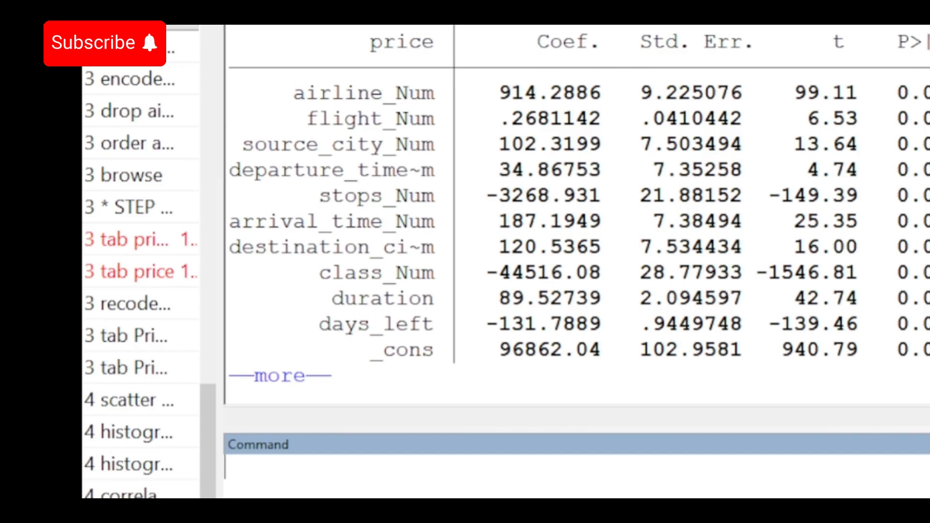
{"action": "key", "text": "Return"}
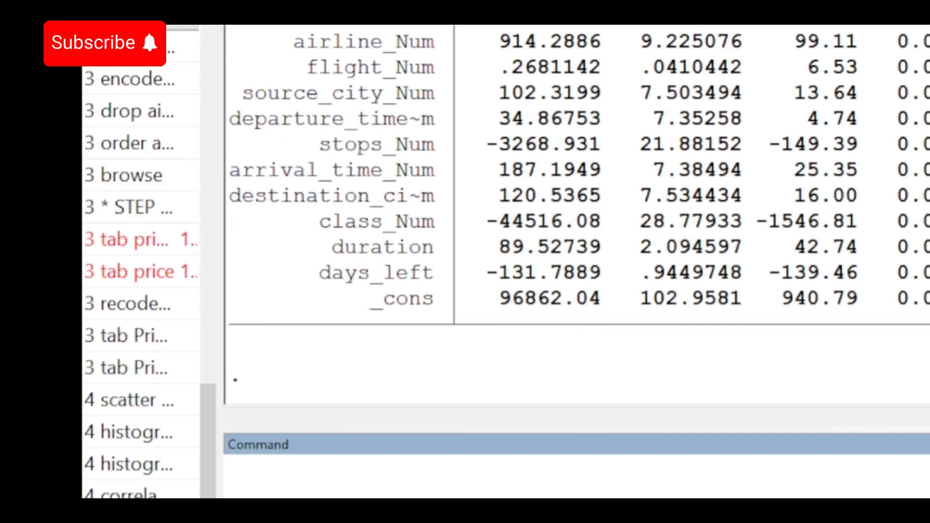
Step: Examine the regression summary's residual sum of squares, number of observations and F statistic
{"action": "scroll", "coordinate": [579, 214], "scroll_direction": "up", "scroll_amount": 1}
{"action": "scroll", "coordinate": [577, 213], "scroll_direction": "up", "scroll_amount": 3}
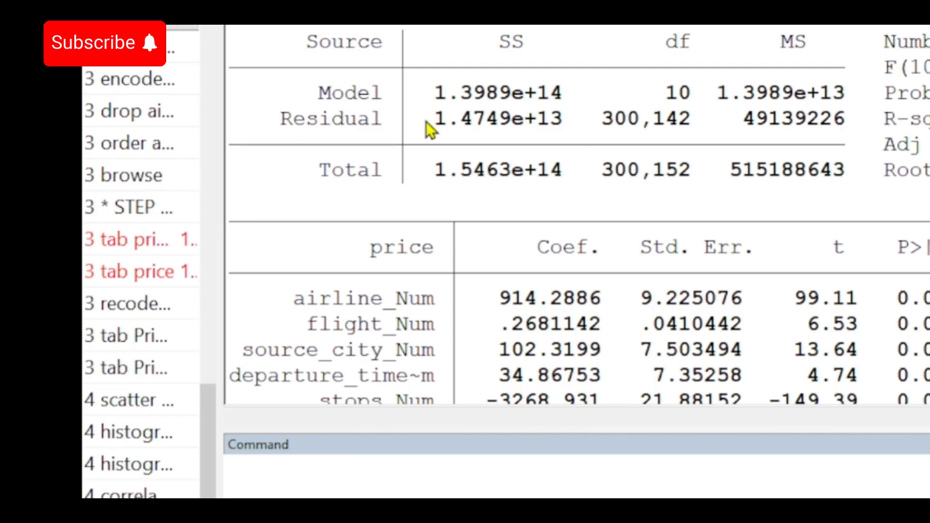
{"action": "left_click_drag", "start_coordinate": [283, 120], "coordinate": [568, 123]}
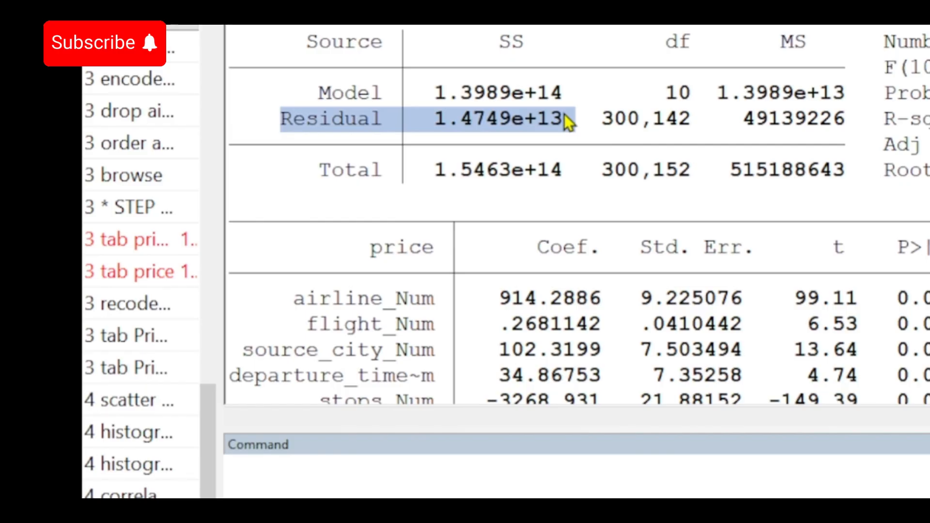
{"action": "left_click_drag", "start_coordinate": [887, 42], "coordinate": [929, 42]}
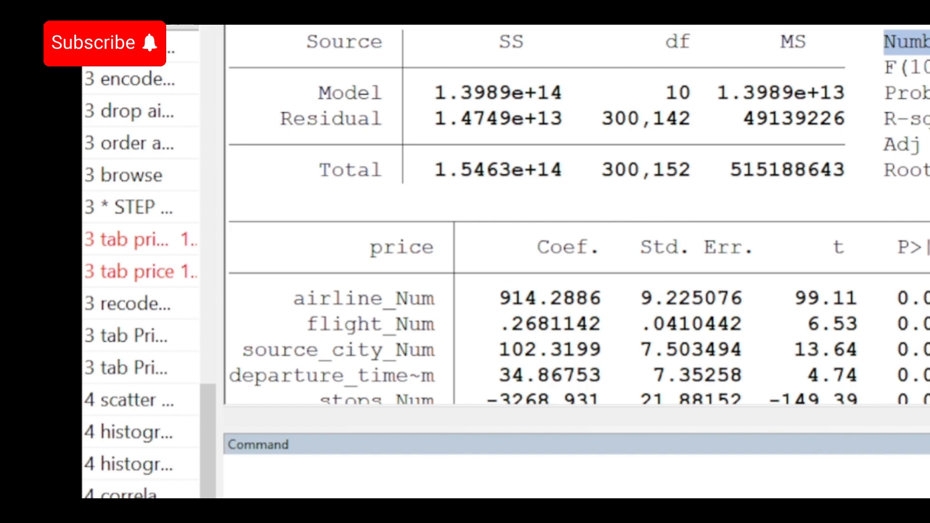
{"action": "left_click_drag", "start_coordinate": [873, 71], "coordinate": [915, 72]}
{"action": "left_click", "coordinate": [929, 71]}
{"action": "left_click", "coordinate": [929, 71]}
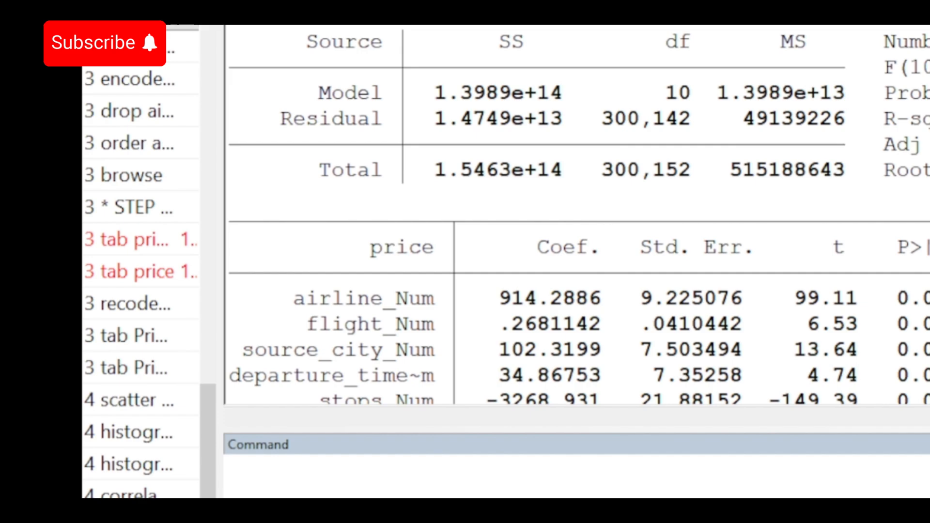
Step: Examine the regression summary's Prob > F, R-squared, adjusted R-squared and Root MSE
{"action": "left_click_drag", "start_coordinate": [885, 93], "coordinate": [928, 95]}
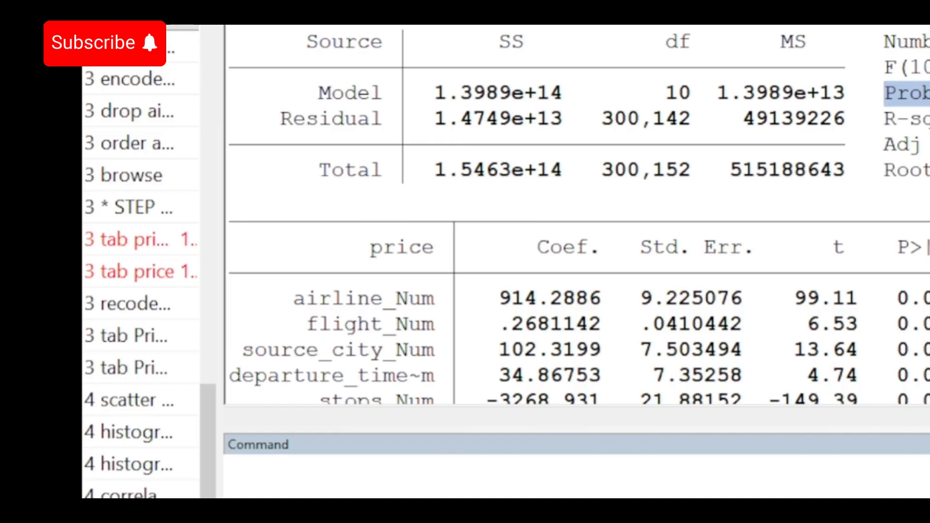
{"action": "left_click_drag", "start_coordinate": [887, 119], "coordinate": [929, 119]}
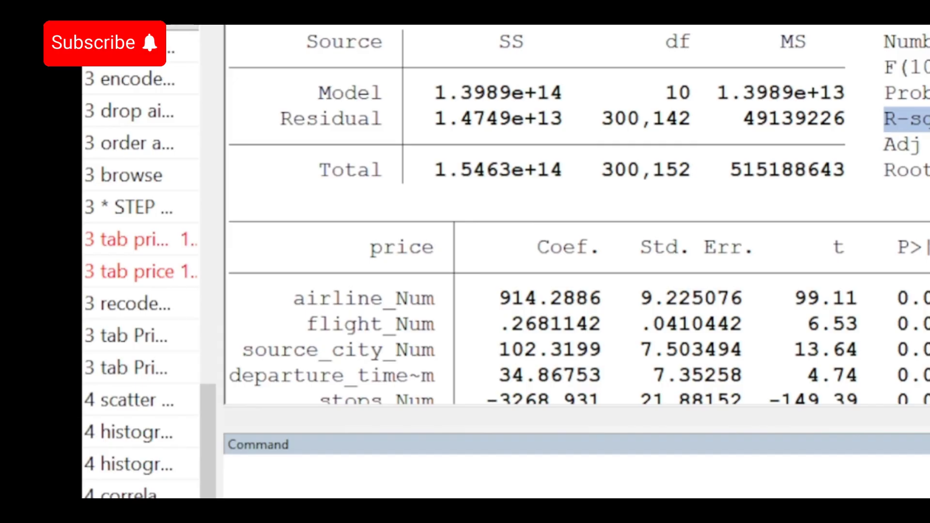
{"action": "left_click_drag", "start_coordinate": [322, 301], "coordinate": [363, 395]}
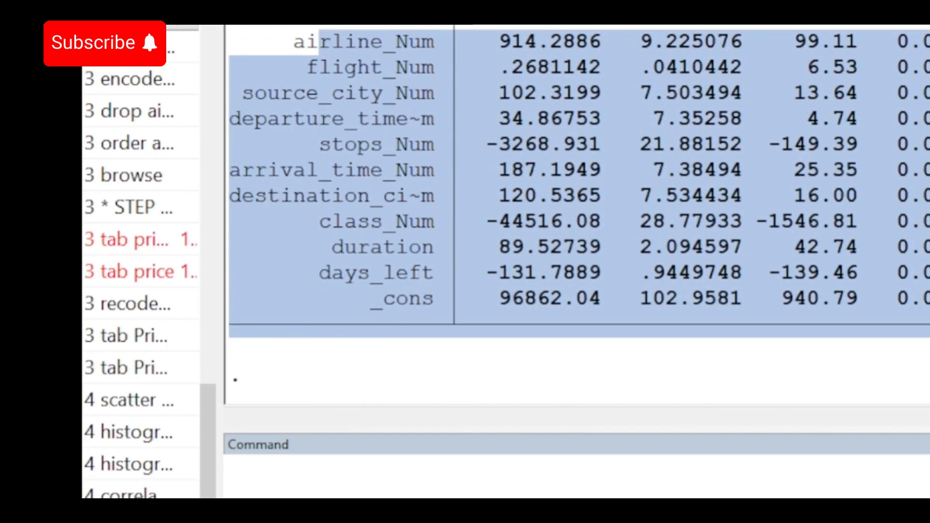
{"action": "scroll", "coordinate": [579, 213], "scroll_direction": "up", "scroll_amount": 3}
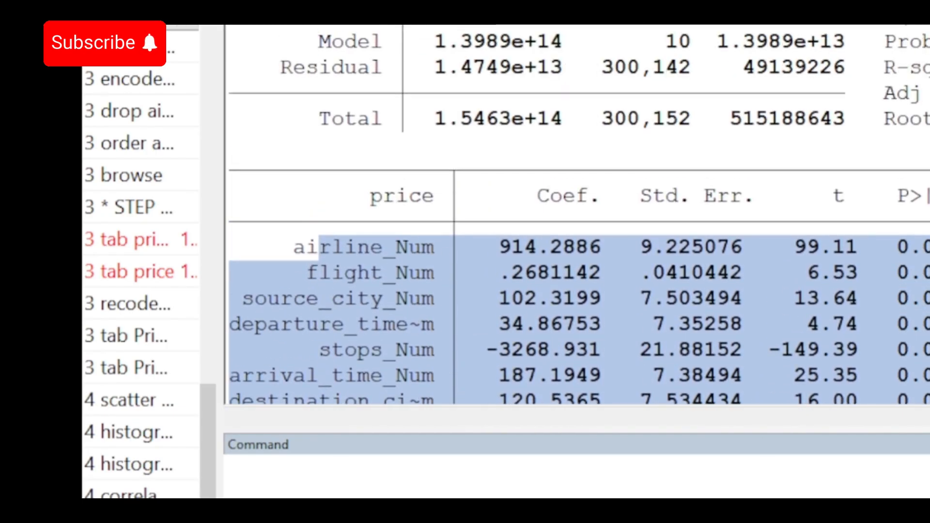
{"action": "left_click_drag", "start_coordinate": [884, 95], "coordinate": [929, 73]}
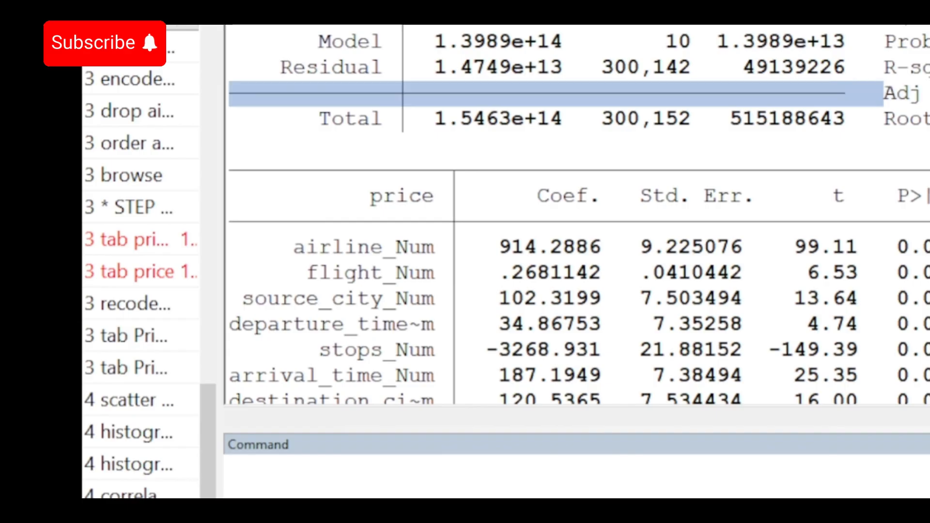
{"action": "left_click", "coordinate": [929, 93]}
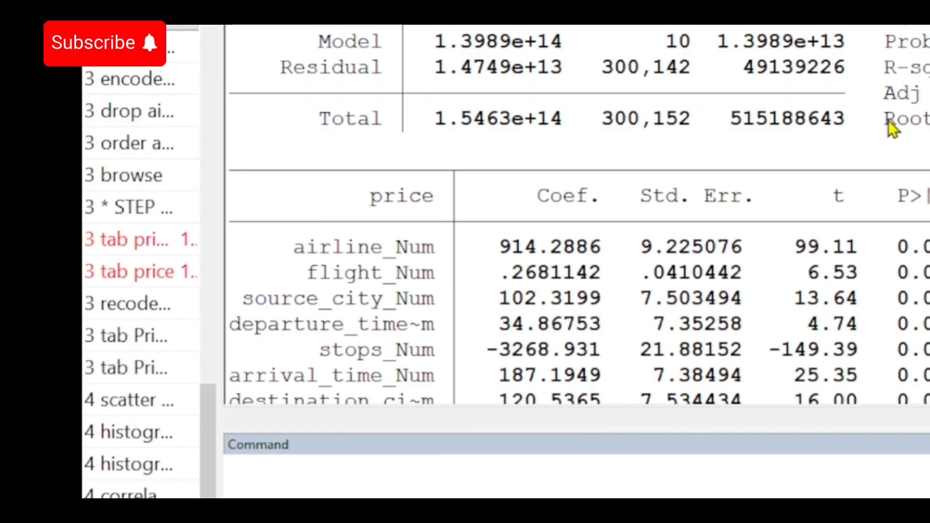
{"action": "left_click_drag", "start_coordinate": [887, 122], "coordinate": [929, 121]}
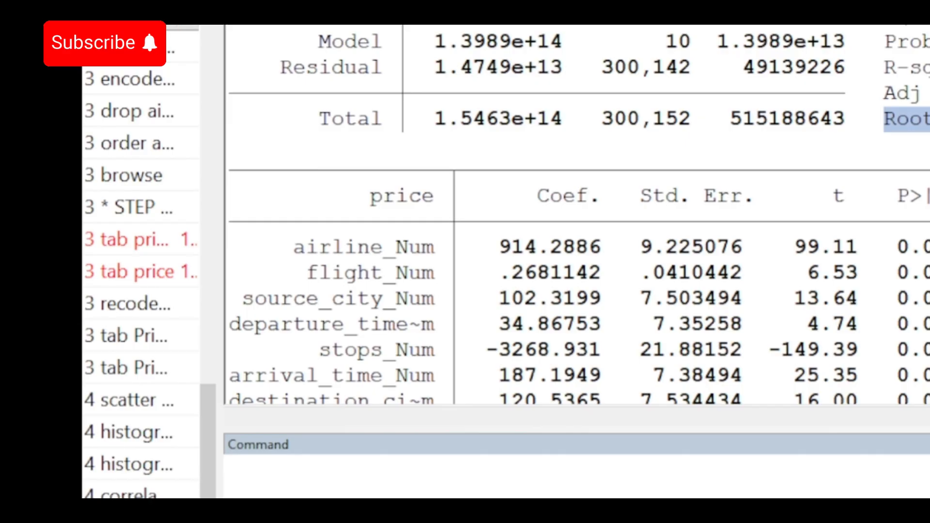
Step: Examine the predictors' p-values and the price coefficients of stops_Num, class_Num, days_left and airline_Num
{"action": "scroll", "coordinate": [579, 215], "scroll_direction": "down", "scroll_amount": 3}
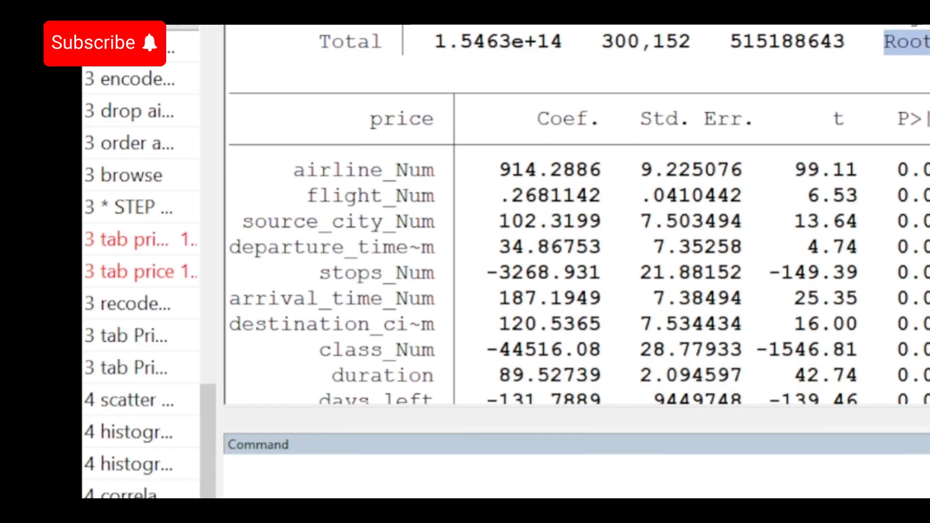
{"action": "scroll", "coordinate": [579, 214], "scroll_direction": "down", "scroll_amount": 1}
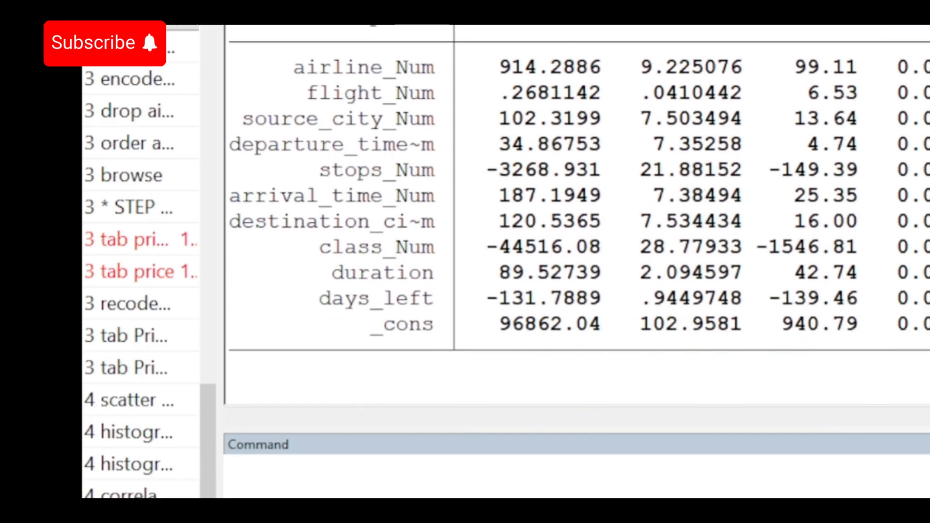
{"action": "left_click_drag", "start_coordinate": [899, 68], "coordinate": [928, 323]}
{"action": "left_click_drag", "start_coordinate": [330, 167], "coordinate": [591, 187]}
{"action": "left_click_drag", "start_coordinate": [318, 256], "coordinate": [603, 255]}
{"action": "left_click_drag", "start_coordinate": [307, 298], "coordinate": [616, 301]}
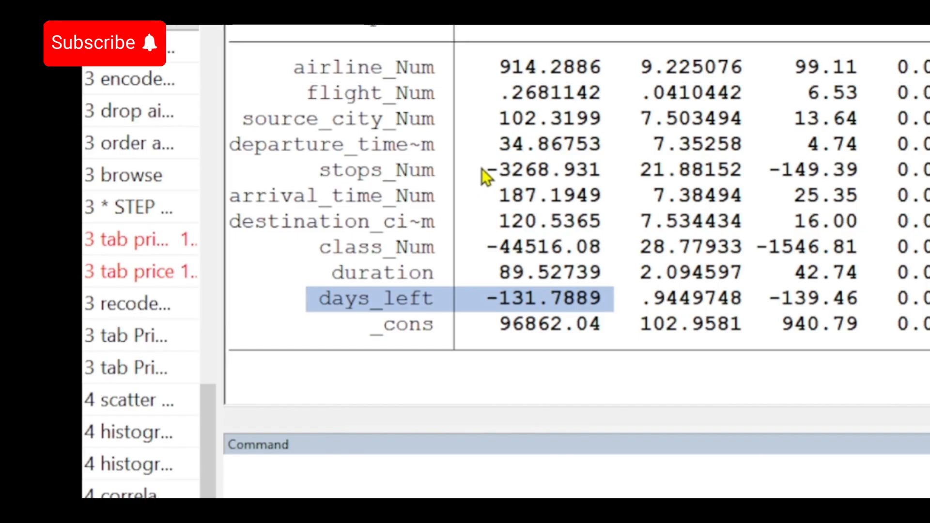
{"action": "left_click_drag", "start_coordinate": [483, 168], "coordinate": [549, 175]}
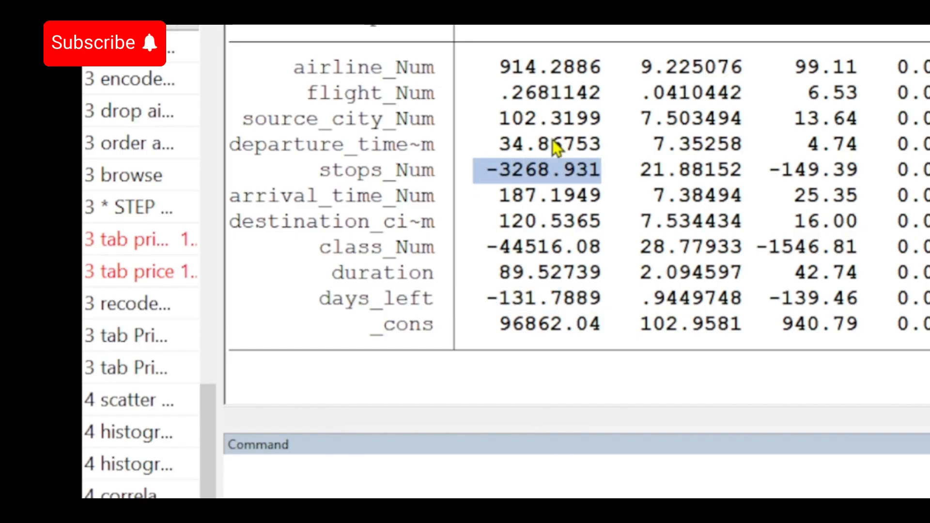
{"action": "left_click_drag", "start_coordinate": [500, 67], "coordinate": [581, 77]}
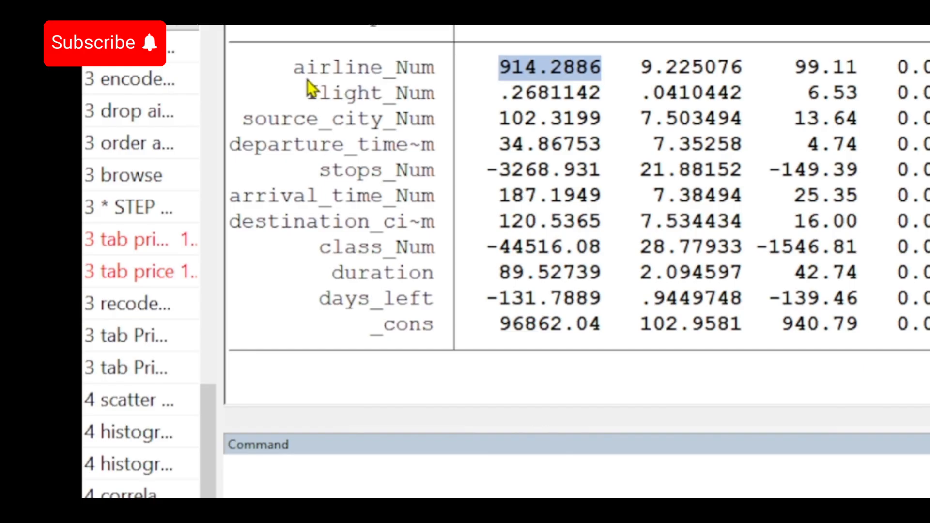
Step: Review the encoded categorical predictors in the coefficient table: airline_Num, flight_Num, source_city_Num and the destination city variable
{"action": "left_click_drag", "start_coordinate": [296, 68], "coordinate": [385, 72]}
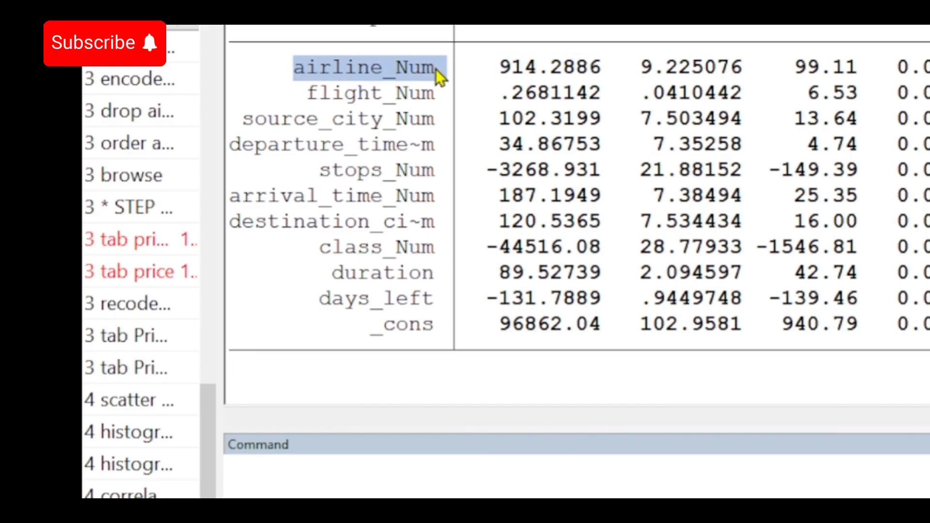
{"action": "left_click", "coordinate": [309, 94]}
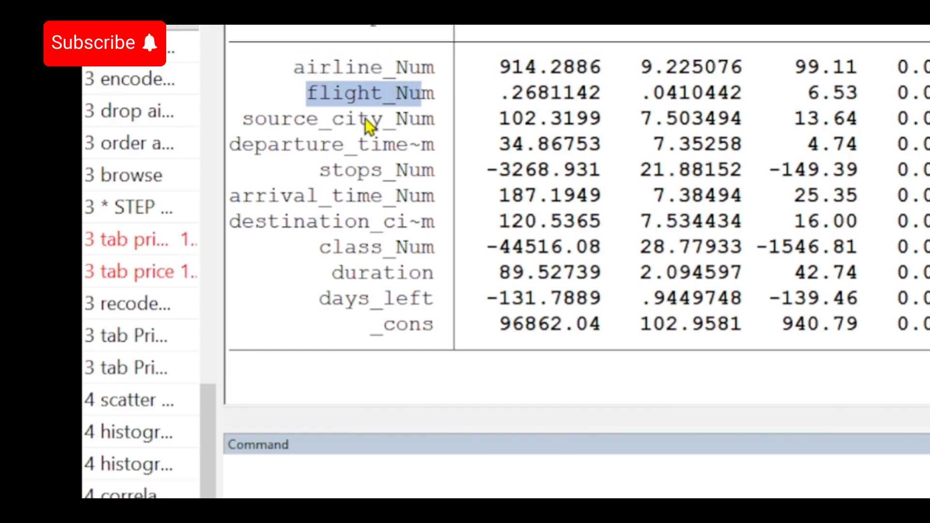
{"action": "left_click_drag", "start_coordinate": [244, 119], "coordinate": [428, 119]}
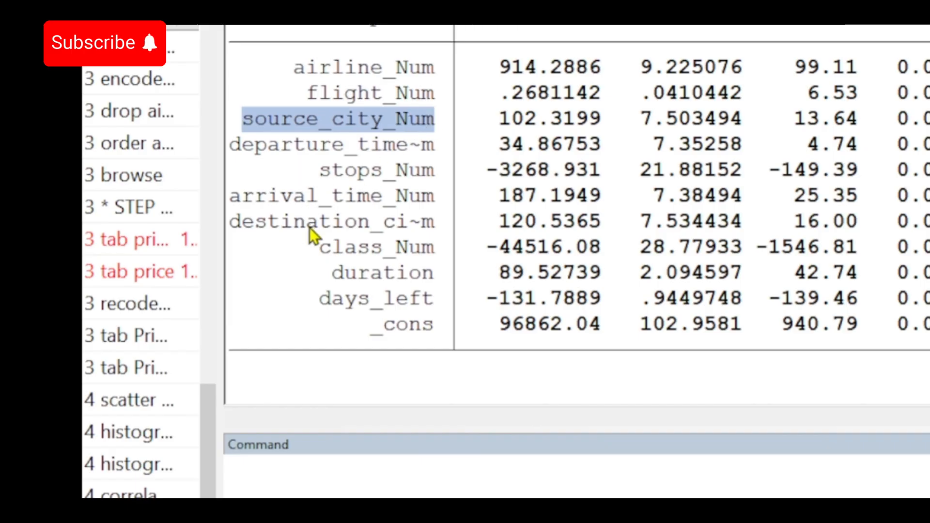
{"action": "left_click_drag", "start_coordinate": [234, 226], "coordinate": [429, 226]}
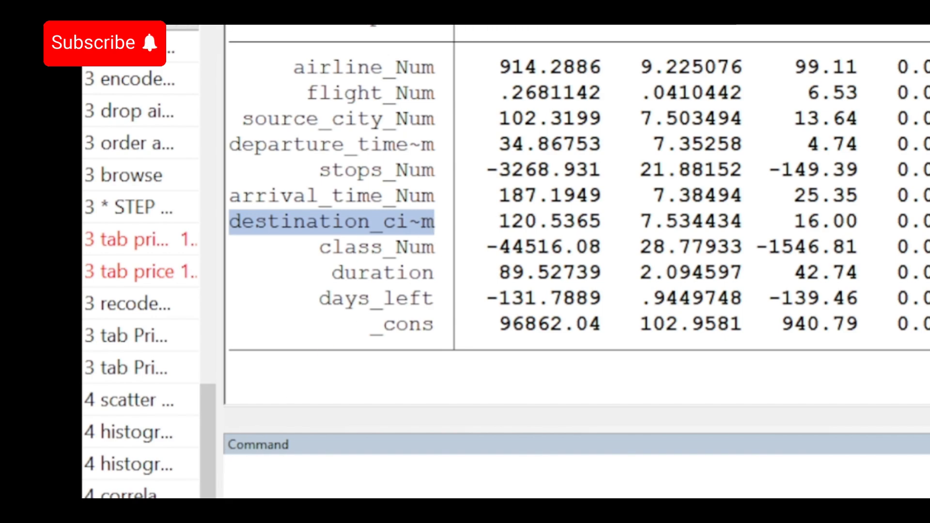
Step: Reuse the price regression command, adding the i. factor prefix to airline_Num, flight_Num, source_city_Num, departure_time_Num and stops_Num
{"action": "key", "text": "ctrl+v"}
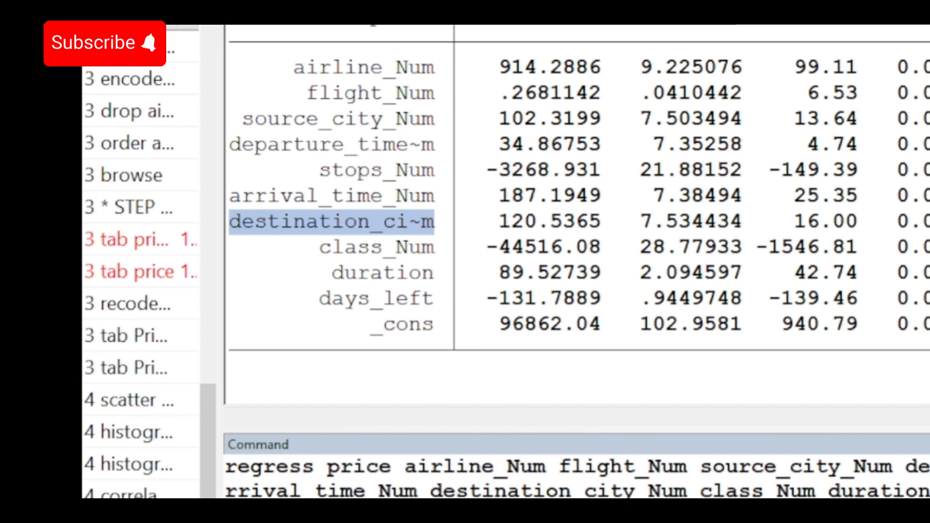
{"action": "left_click", "coordinate": [407, 471]}
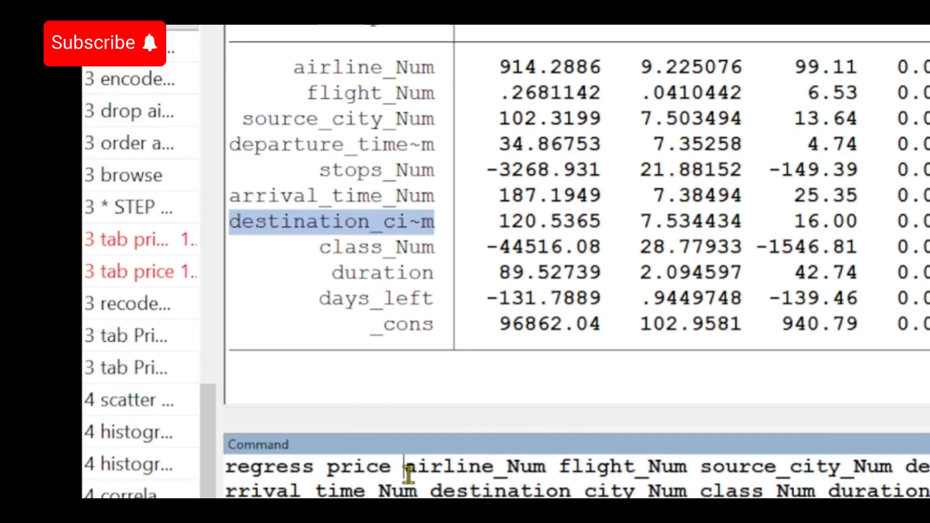
{"action": "type", "text": "i."}
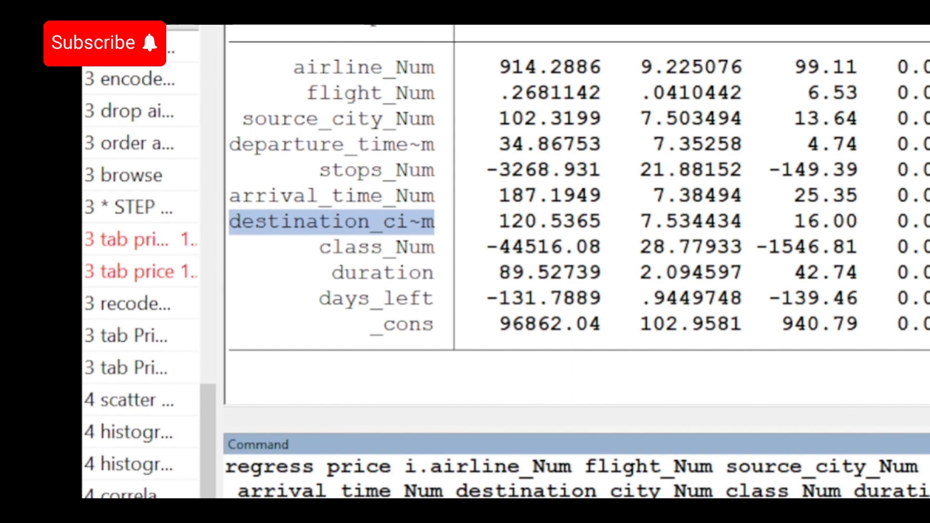
{"action": "left_click", "coordinate": [584, 468]}
{"action": "type", "text": "i."}
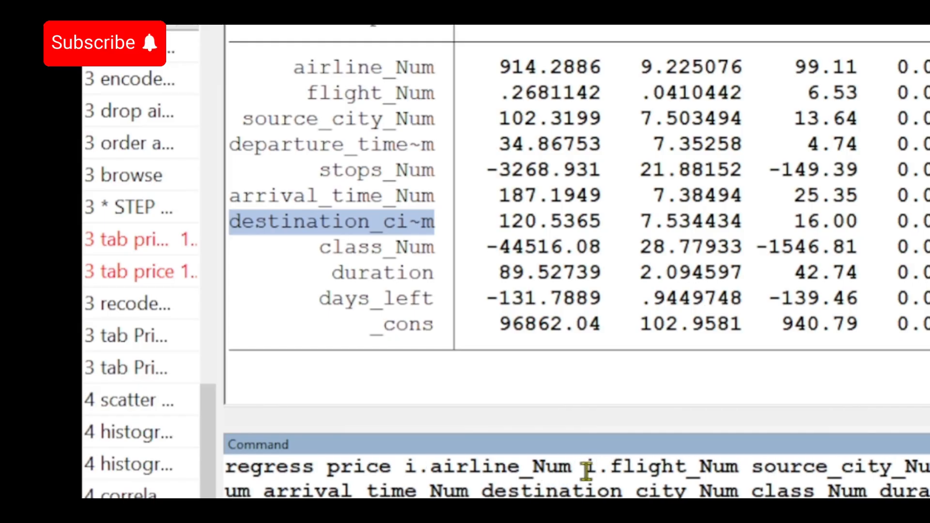
{"action": "left_click", "coordinate": [755, 469]}
{"action": "type", "text": "i"}
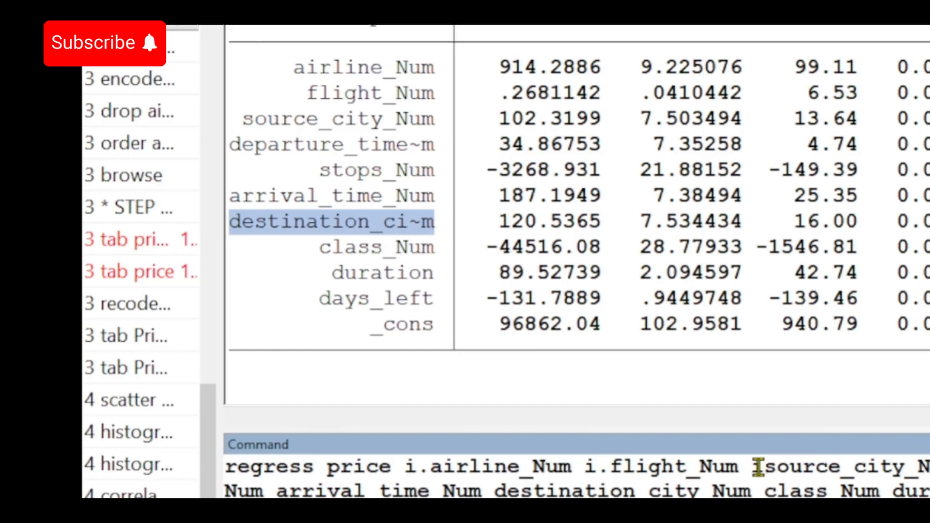
{"action": "type", "text": "."}
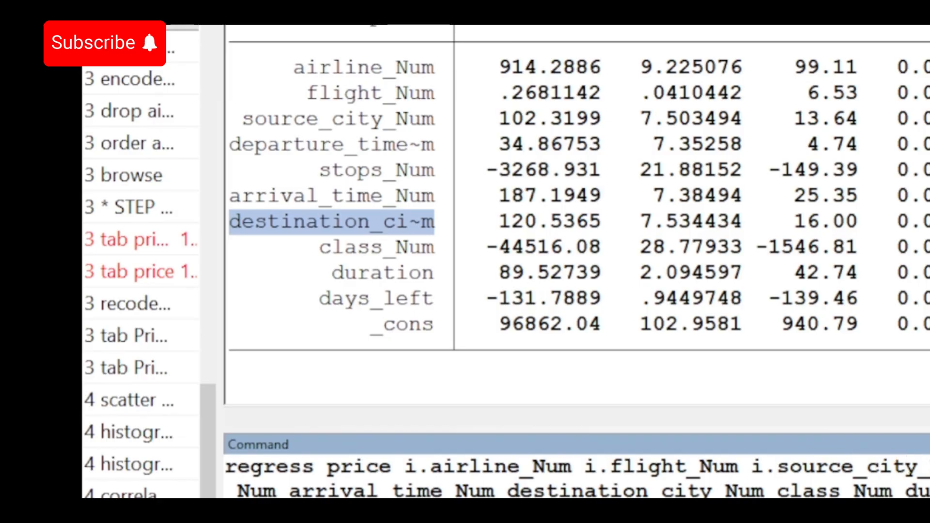
{"action": "type", "text": "i."}
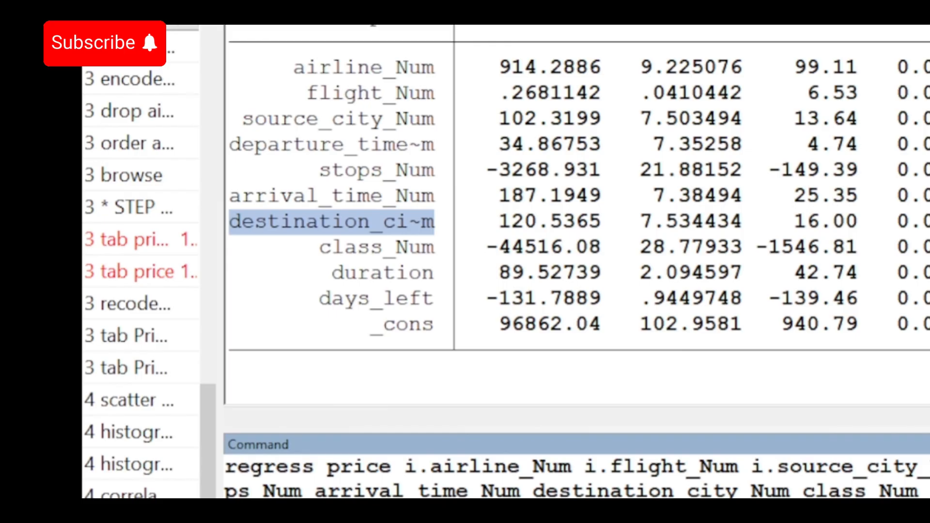
{"action": "type", "text": "i."}
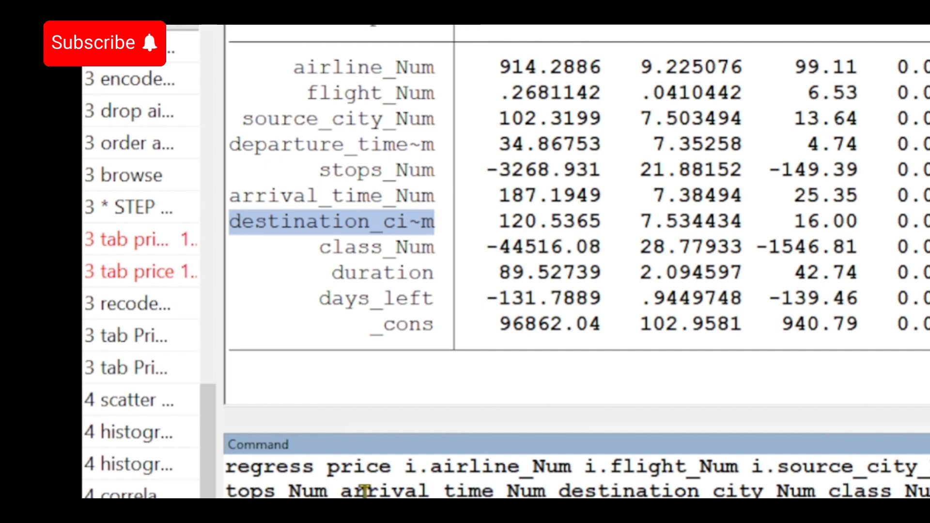
Step: Add the i. prefix to arrival_time_Num, destination_city_Num and class_Num, and try to run the full factor-variable regression
{"action": "left_click", "coordinate": [345, 489]}
{"action": "type", "text": "i."}
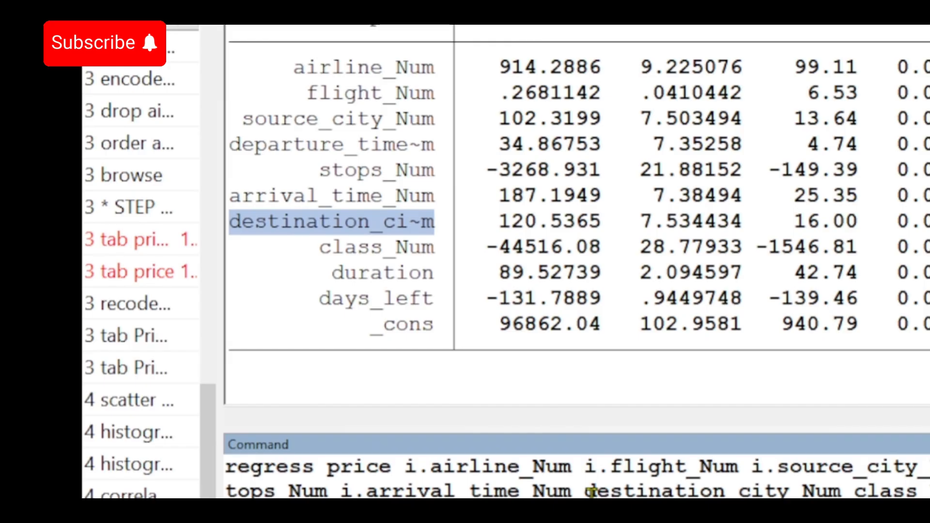
{"action": "left_click", "coordinate": [591, 491]}
{"action": "type", "text": "i."}
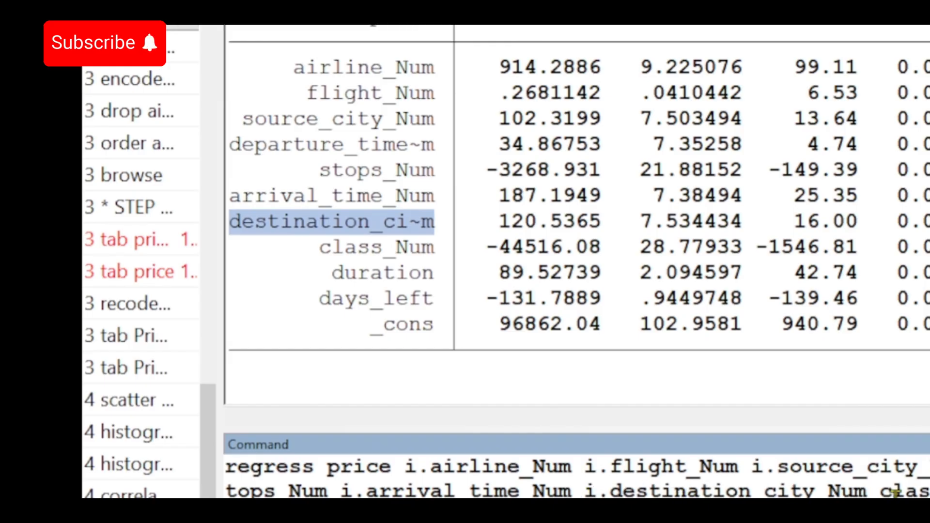
{"action": "left_click", "coordinate": [881, 491]}
{"action": "type", "text": "i."}
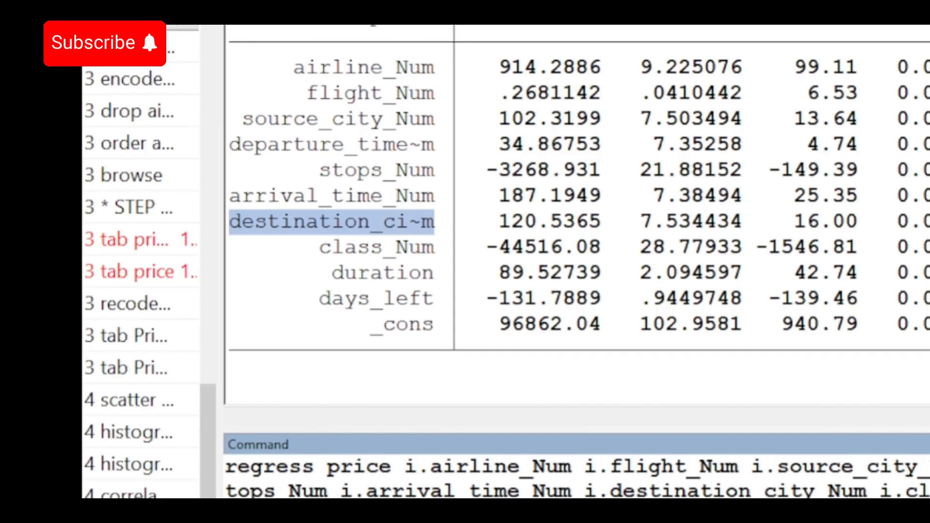
{"action": "key", "text": "Return"}
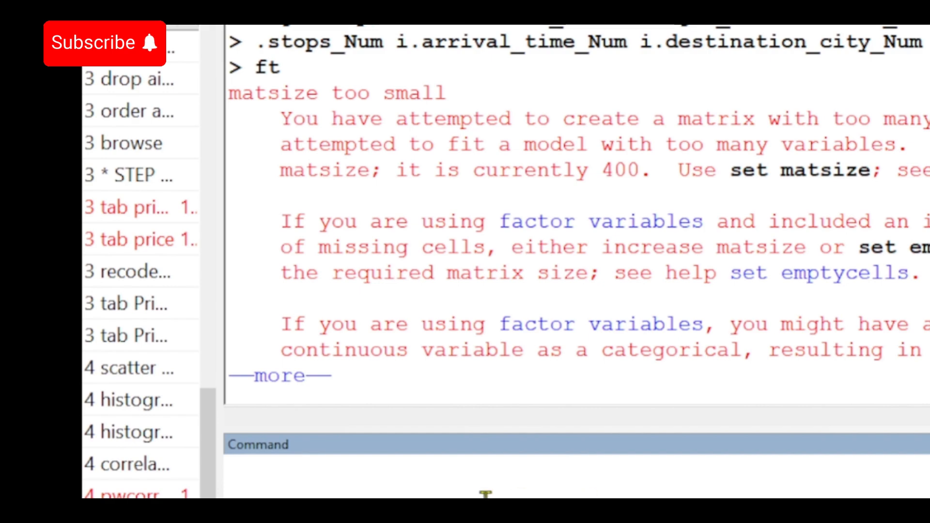
{"action": "key", "text": "space"}
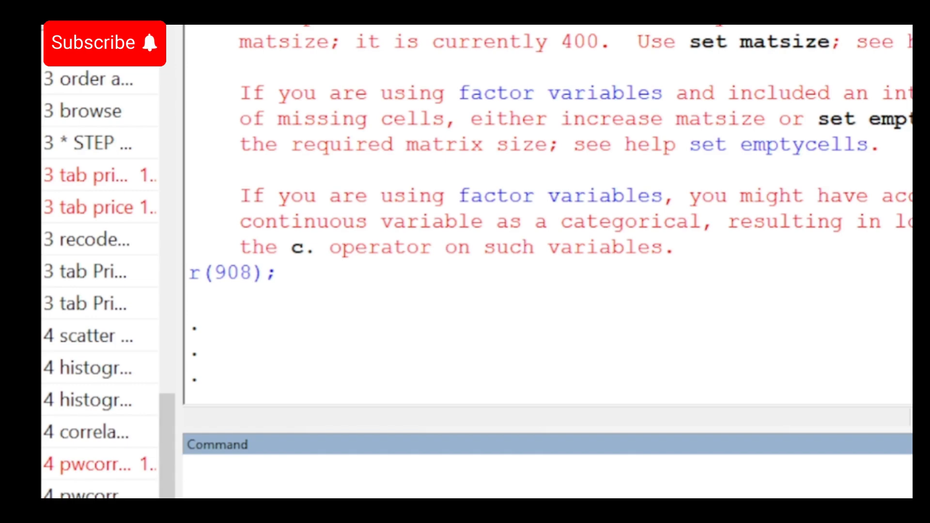
Step: Regress price on i.airline_Num alone by removing all other predictors from the recalled command, and view the output
{"action": "key", "text": "ctrl+v"}
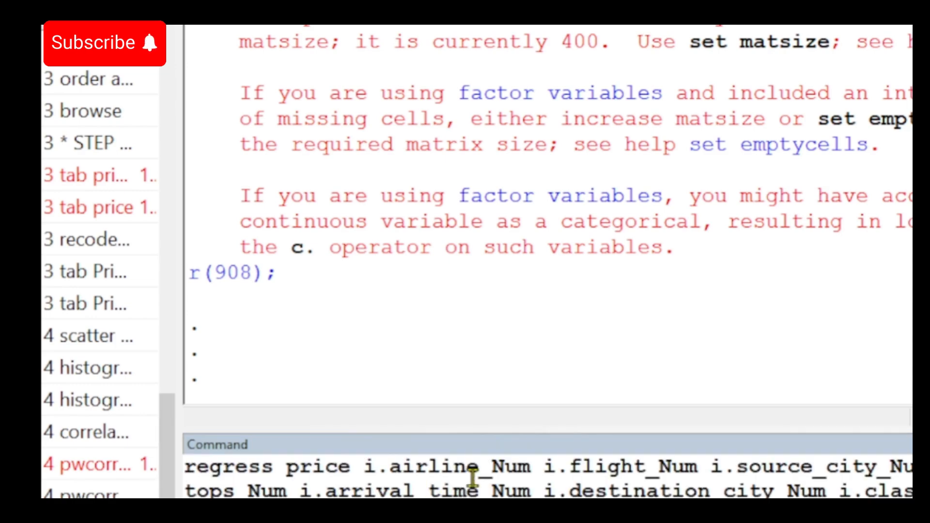
{"action": "left_click", "coordinate": [548, 466]}
{"action": "left_click_drag", "start_coordinate": [546, 466], "coordinate": [913, 498]}
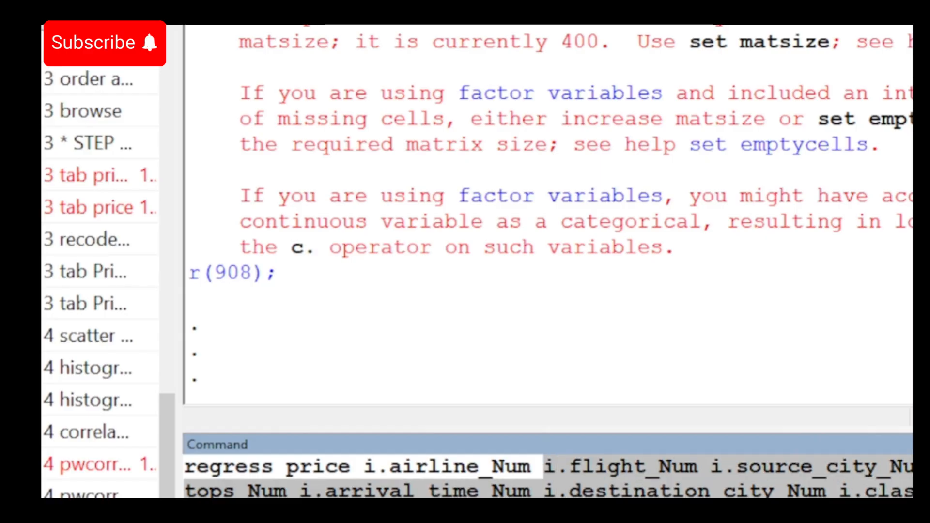
{"action": "key", "text": "BackSpace"}
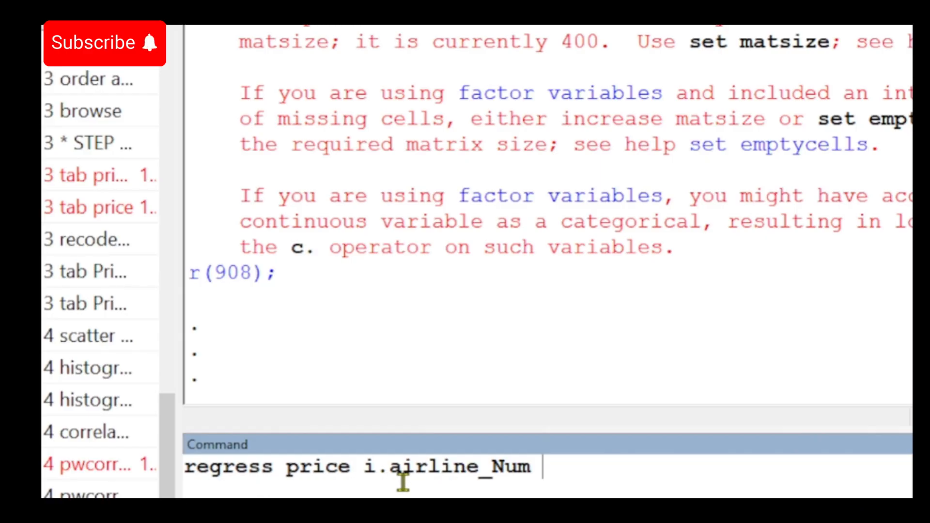
{"action": "key", "text": "Return"}
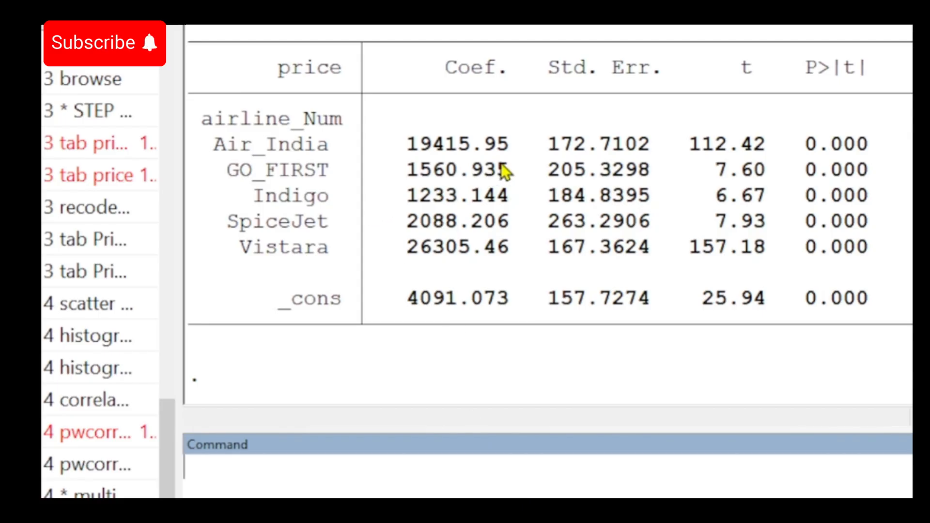
{"action": "scroll", "coordinate": [550, 213], "scroll_direction": "up", "scroll_amount": 3}
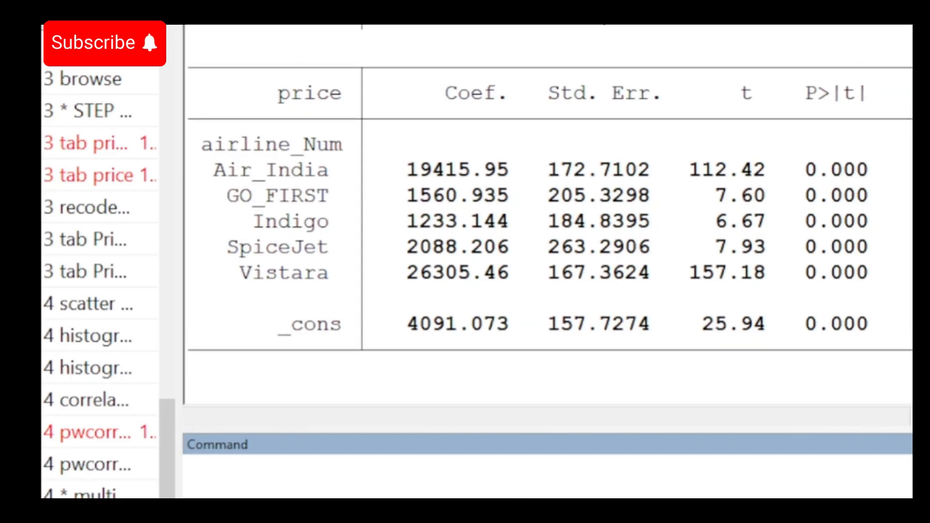
{"action": "scroll", "coordinate": [550, 213], "scroll_direction": "up", "scroll_amount": 2}
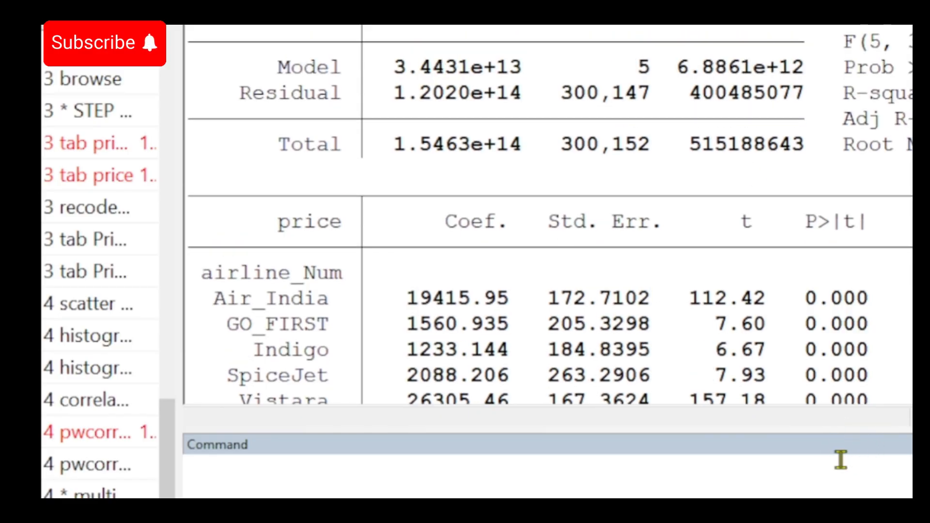
Step: Examine the airline coefficients and the constant in the output of the regression of price on i.airline_Num
{"action": "left_click", "coordinate": [840, 461]}
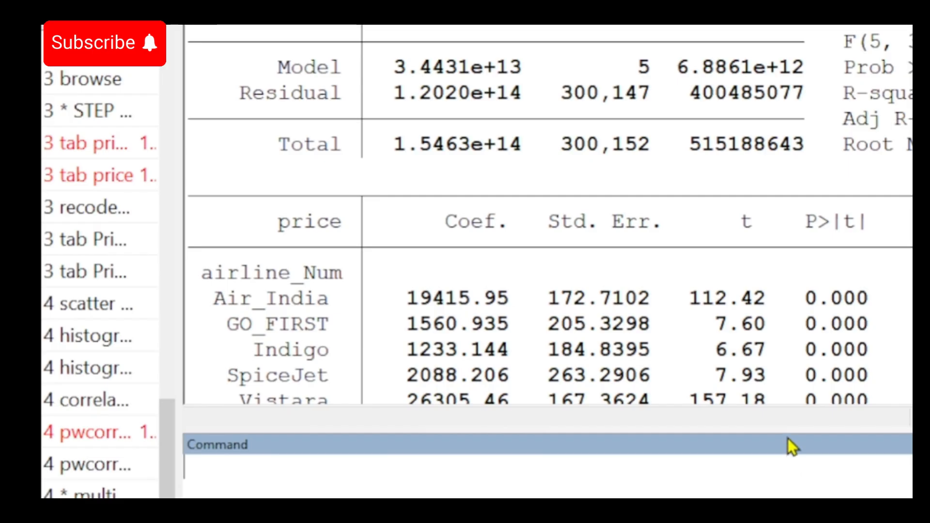
{"action": "left_click_drag", "start_coordinate": [778, 430], "coordinate": [778, 499]}
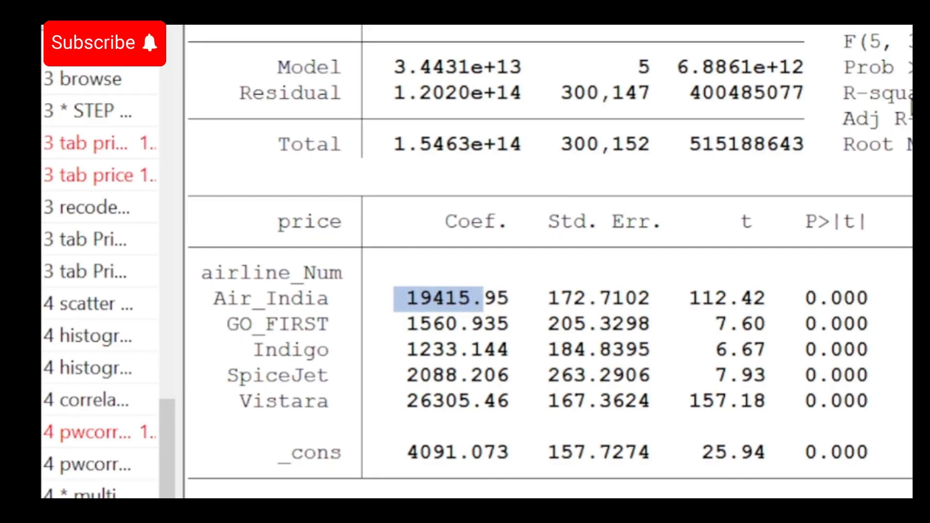
{"action": "left_click", "coordinate": [910, 99]}
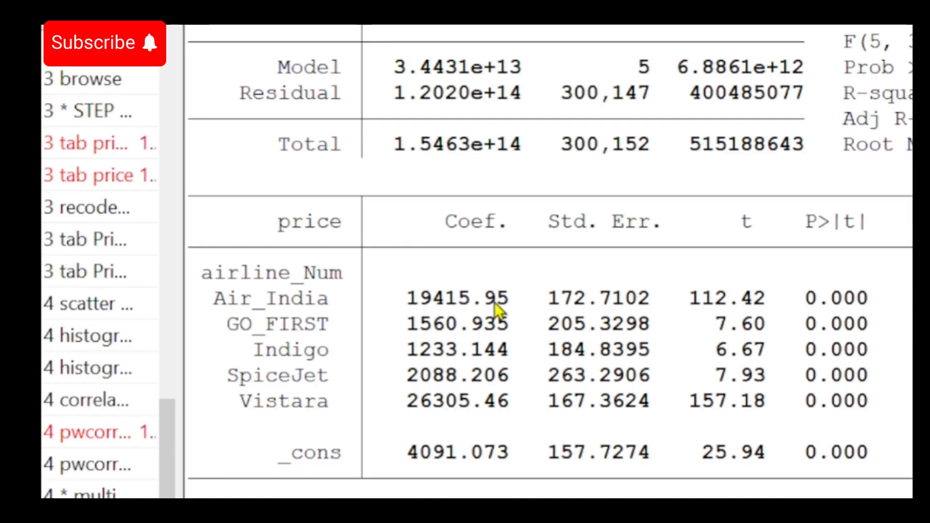
{"action": "left_click_drag", "start_coordinate": [412, 303], "coordinate": [437, 295]}
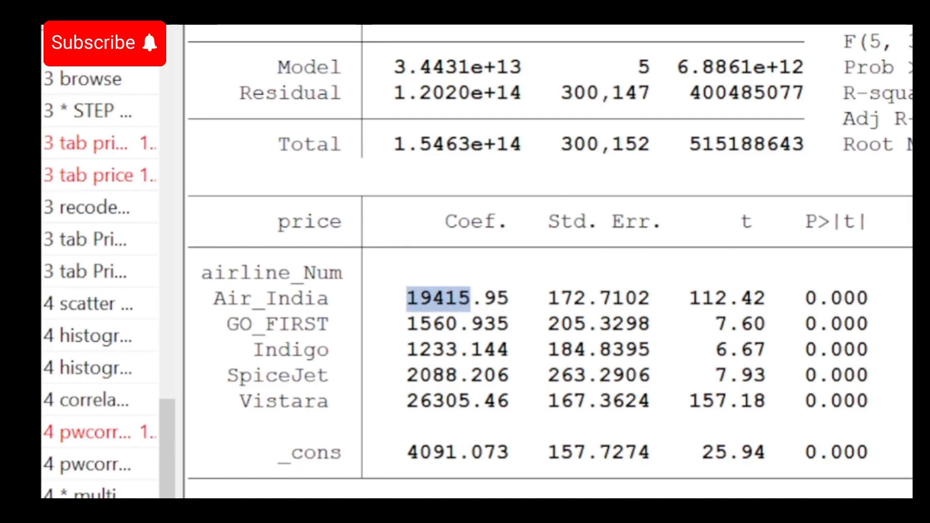
{"action": "key", "text": "Escape"}
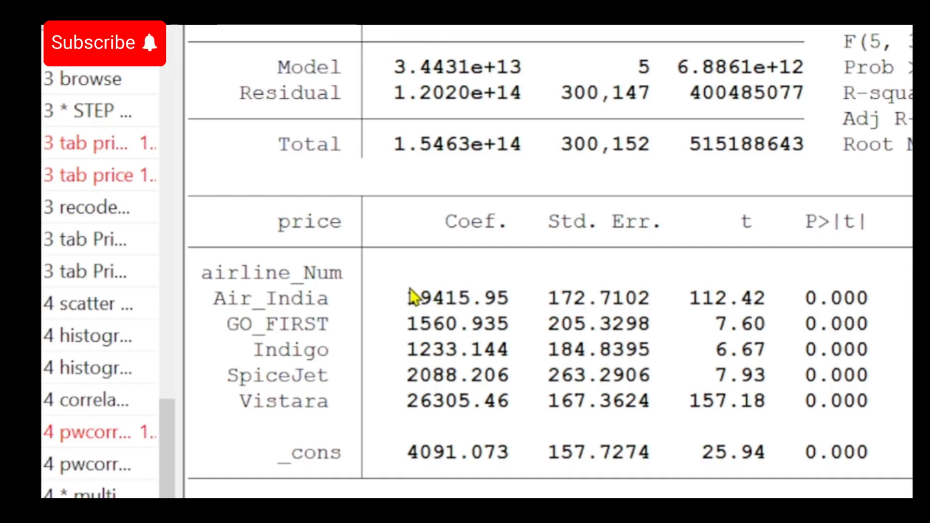
{"action": "left_click_drag", "start_coordinate": [406, 304], "coordinate": [487, 395]}
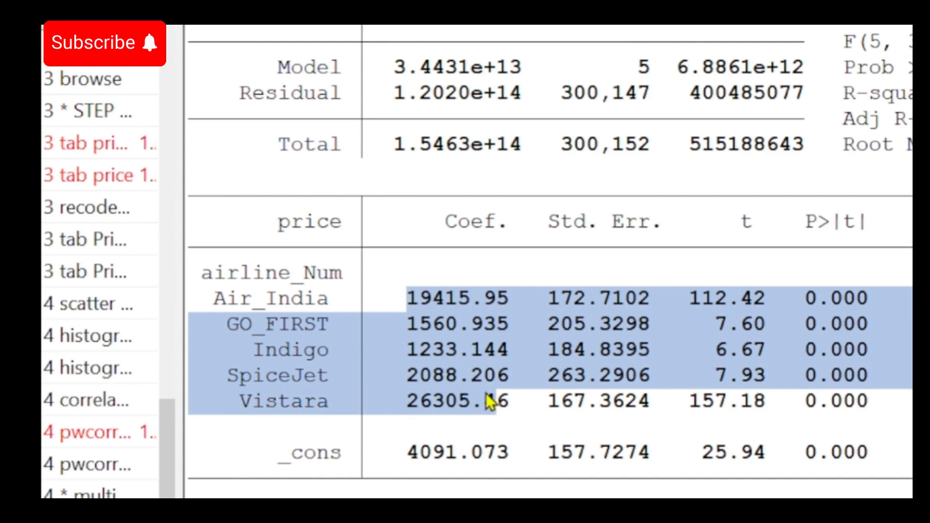
{"action": "left_click_drag", "start_coordinate": [457, 459], "coordinate": [446, 458]}
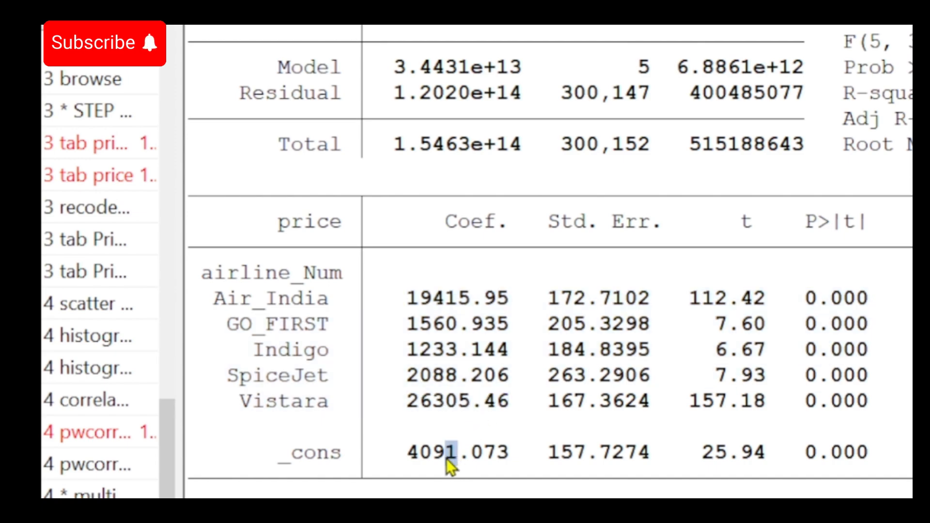
{"action": "left_click", "coordinate": [415, 459]}
Step: Compare the Vistara, SpiceJet and Air_India coefficients, and check the p-values of all airline categories
{"action": "left_click_drag", "start_coordinate": [231, 401], "coordinate": [336, 416]}
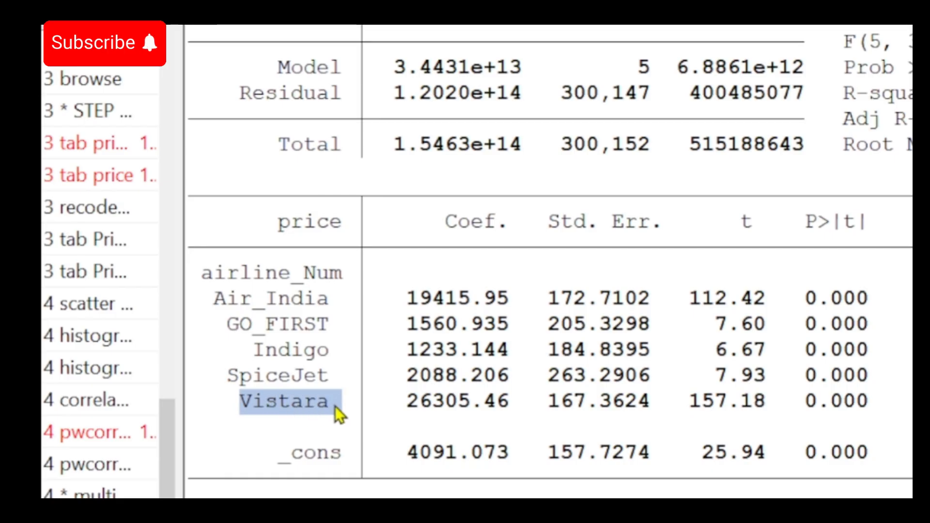
{"action": "left_click_drag", "start_coordinate": [414, 403], "coordinate": [471, 408]}
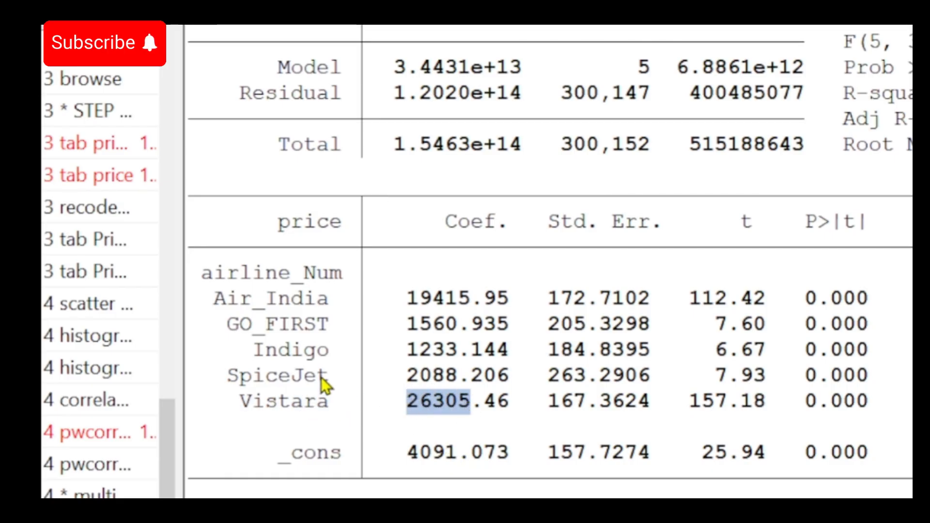
{"action": "left_click_drag", "start_coordinate": [407, 376], "coordinate": [454, 376]}
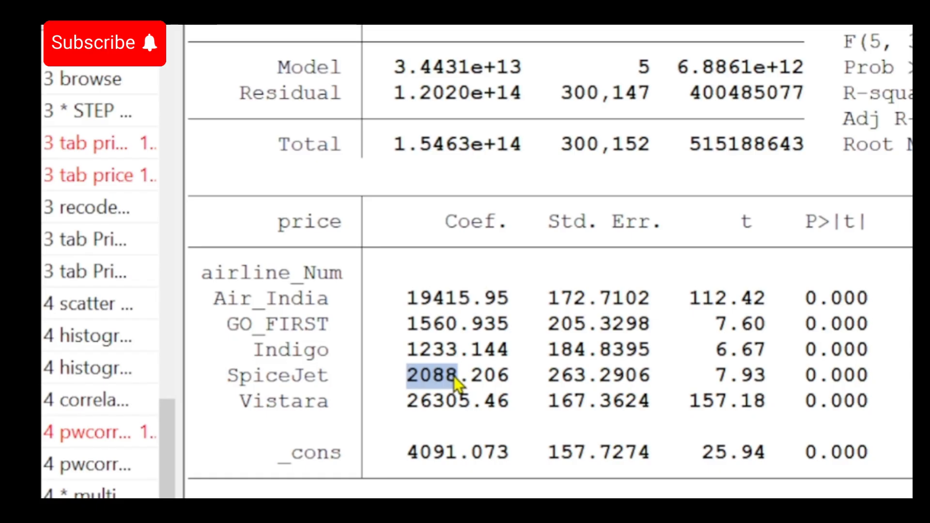
{"action": "left_click_drag", "start_coordinate": [216, 300], "coordinate": [231, 296]}
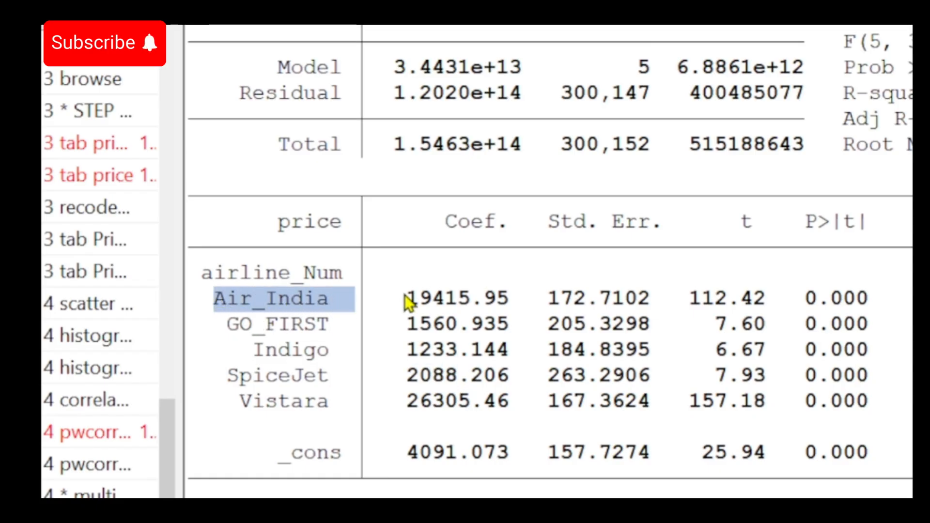
{"action": "left_click_drag", "start_coordinate": [406, 297], "coordinate": [458, 298]}
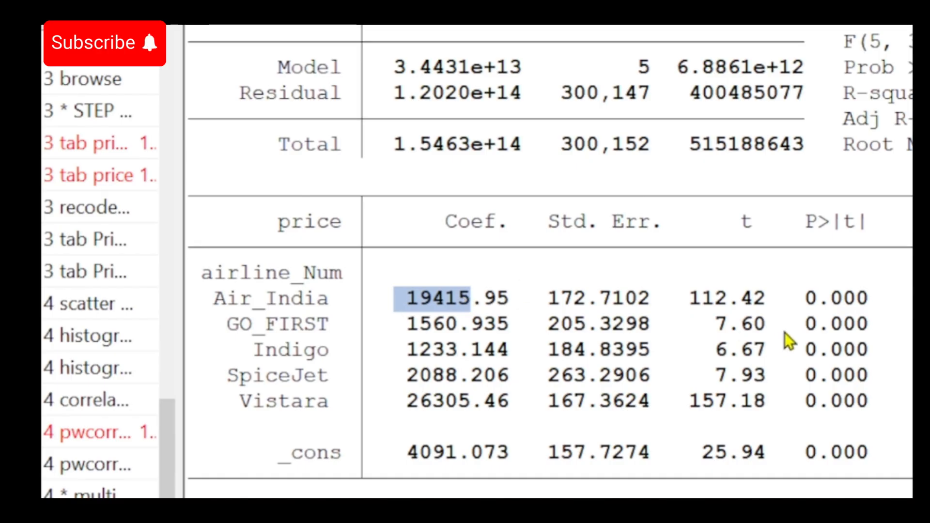
{"action": "left_click_drag", "start_coordinate": [806, 298], "coordinate": [853, 409]}
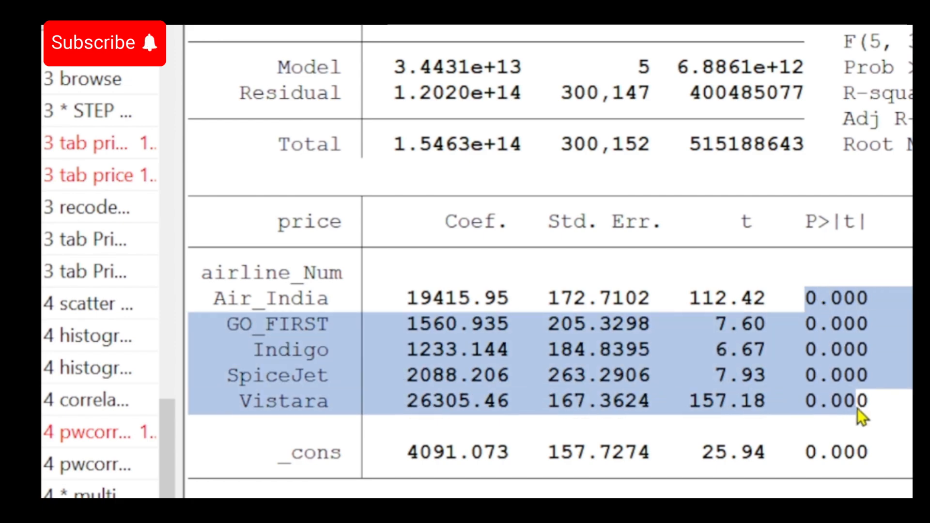
{"action": "left_click", "coordinate": [822, 299]}
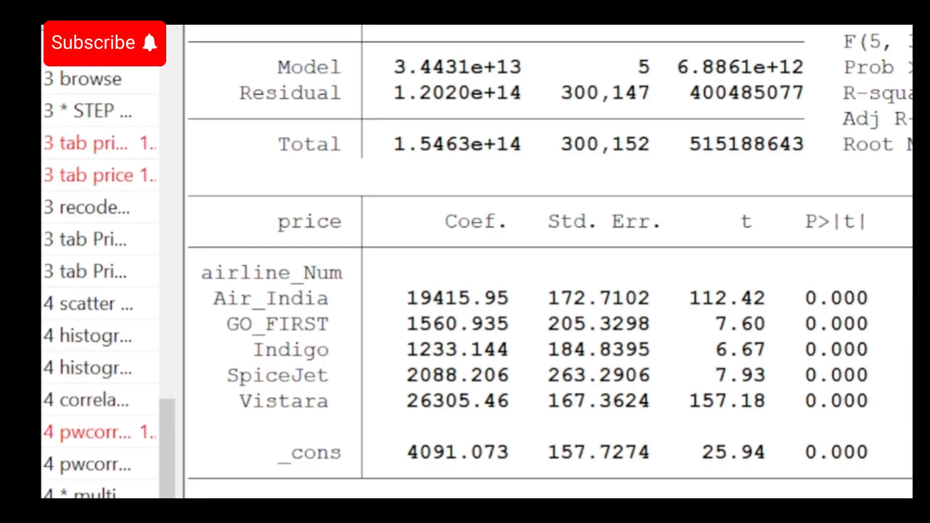
Step: Run regress price i.class_Num, and examine the Economy coefficient and the constant in its output
{"action": "key", "text": "Return"}
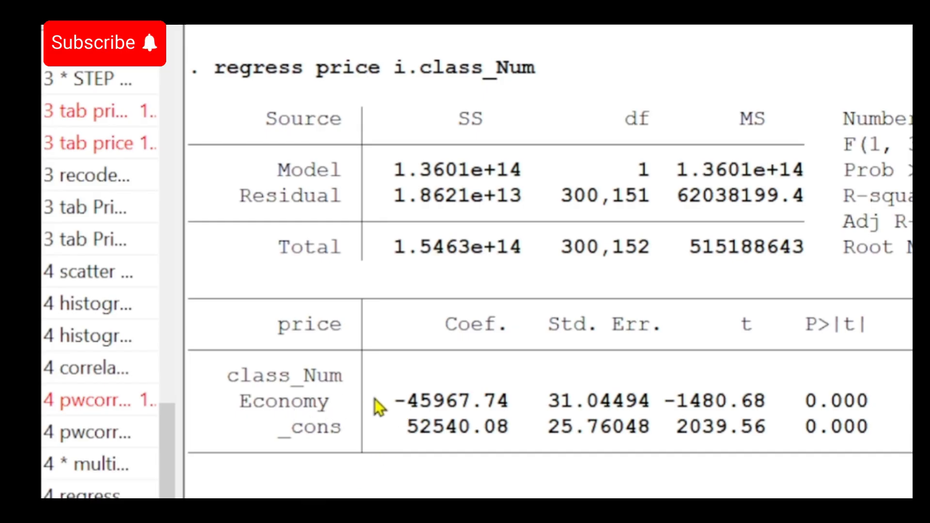
{"action": "left_click_drag", "start_coordinate": [394, 402], "coordinate": [484, 405]}
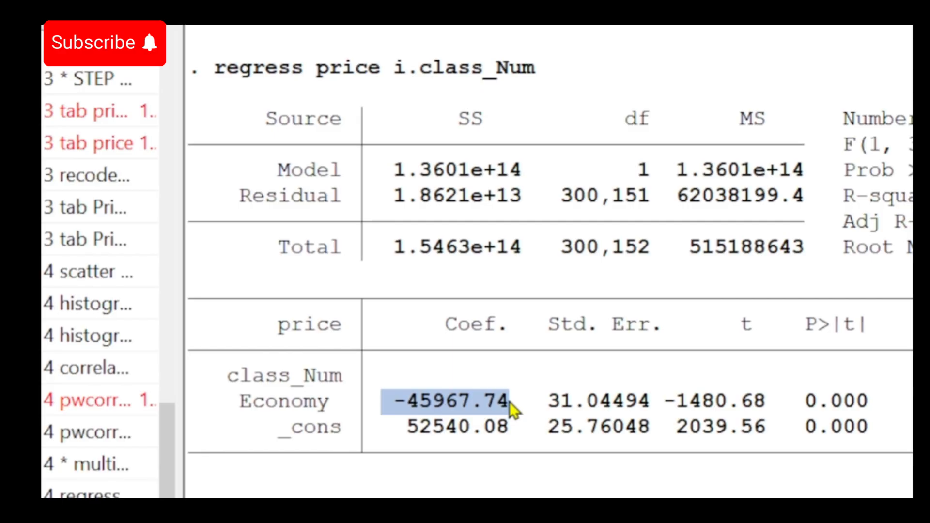
{"action": "left_click", "coordinate": [474, 402]}
{"action": "left_click_drag", "start_coordinate": [386, 397], "coordinate": [511, 405]}
{"action": "mouse_move", "coordinate": [406, 426]}
{"action": "left_mouse_down"}
{"action": "mouse_move", "coordinate": [468, 430]}
{"action": "mouse_move", "coordinate": [408, 431]}
{"action": "mouse_move", "coordinate": [416, 426]}
{"action": "left_mouse_up"}
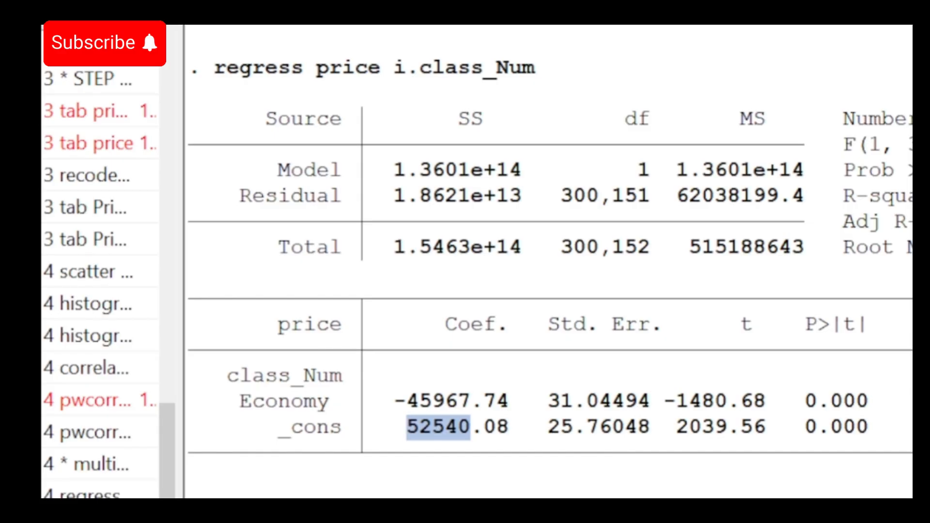
Step: Run regress price i.source_city_Num, and examine the constant and the Mumbai, Kolkata and Hyderabad coefficients
{"action": "key", "text": "Return"}
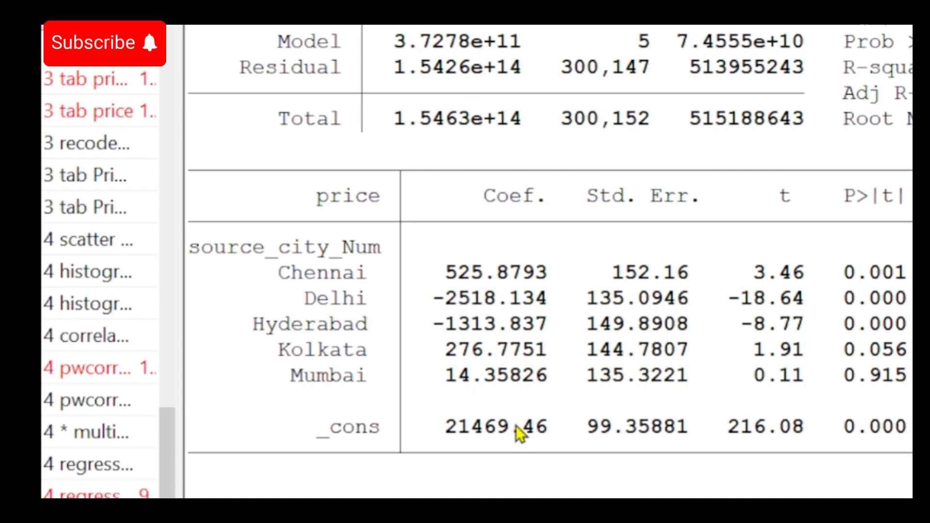
{"action": "left_click_drag", "start_coordinate": [540, 428], "coordinate": [450, 429]}
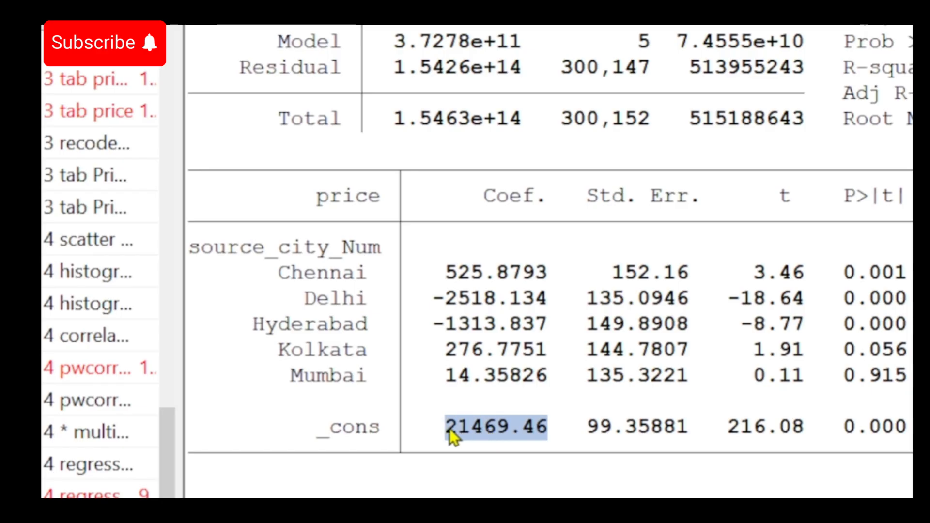
{"action": "left_click_drag", "start_coordinate": [322, 376], "coordinate": [319, 248]}
{"action": "left_click_drag", "start_coordinate": [545, 425], "coordinate": [454, 433]}
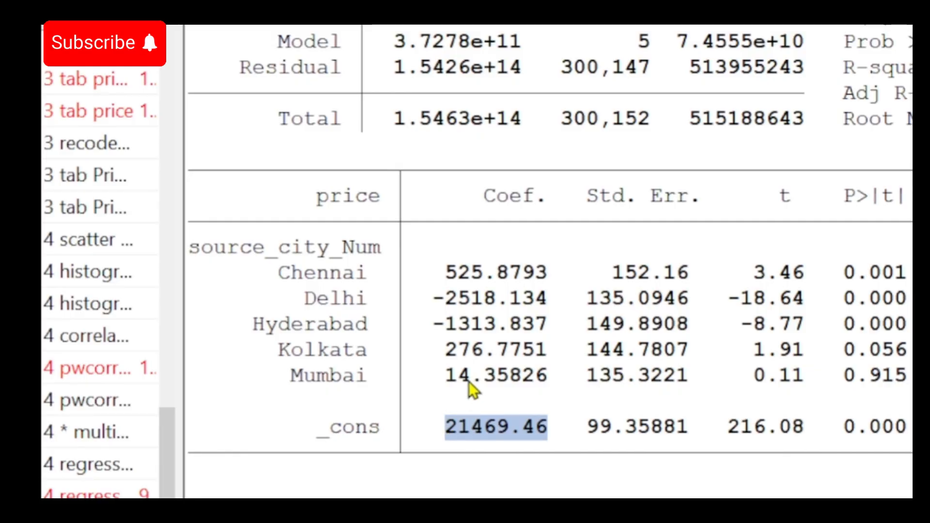
{"action": "left_click_drag", "start_coordinate": [469, 381], "coordinate": [446, 381]}
{"action": "left_click", "coordinate": [486, 350]}
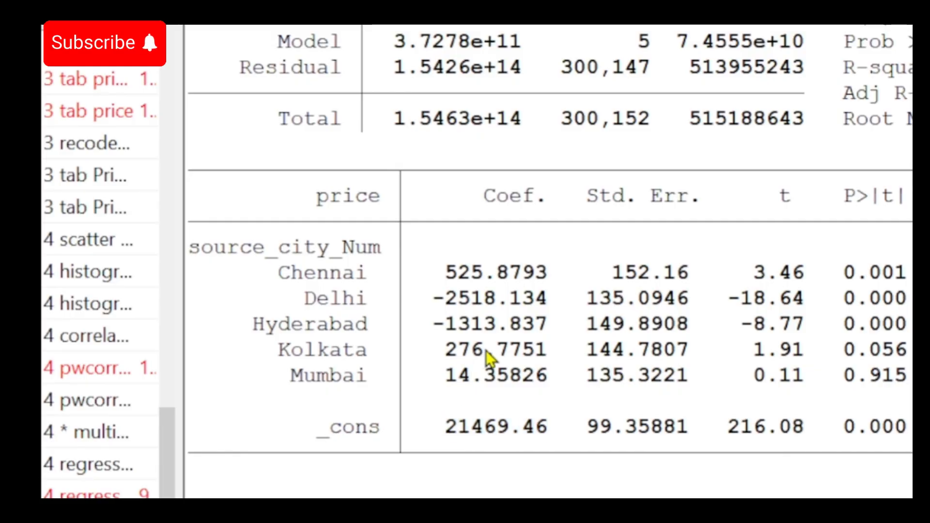
{"action": "left_click_drag", "start_coordinate": [480, 351], "coordinate": [451, 353]}
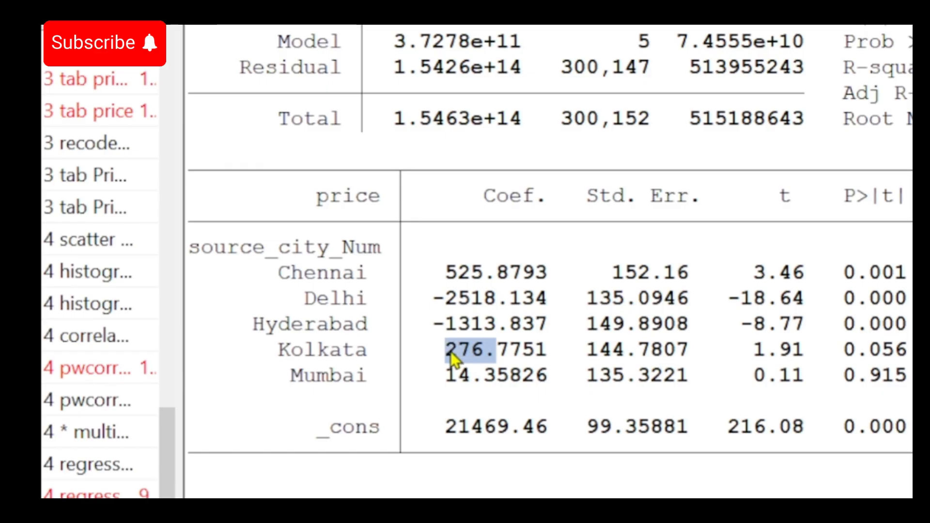
{"action": "left_click_drag", "start_coordinate": [434, 322], "coordinate": [488, 324]}
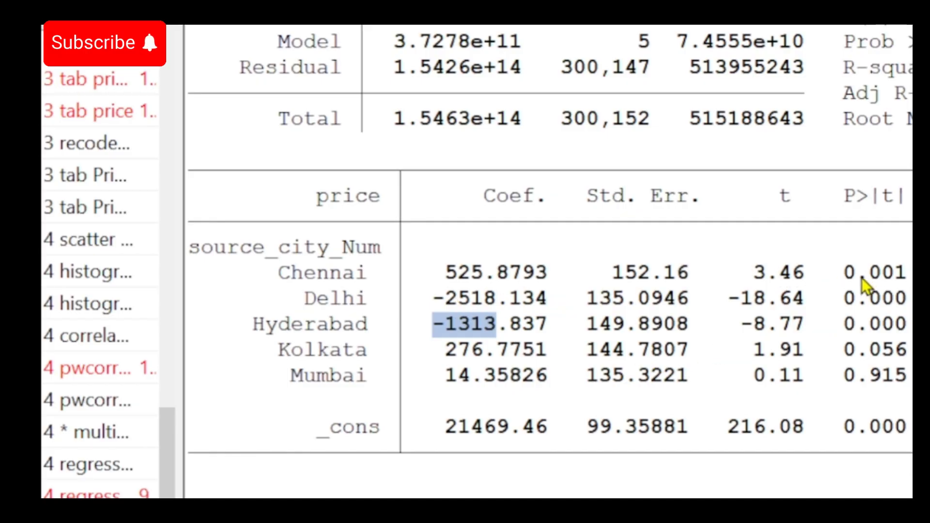
Step: Check the p-values of Chennai, Delhi, Hyderabad, Kolkata and Mumbai in the source city regression
{"action": "left_click_drag", "start_coordinate": [859, 275], "coordinate": [849, 280]}
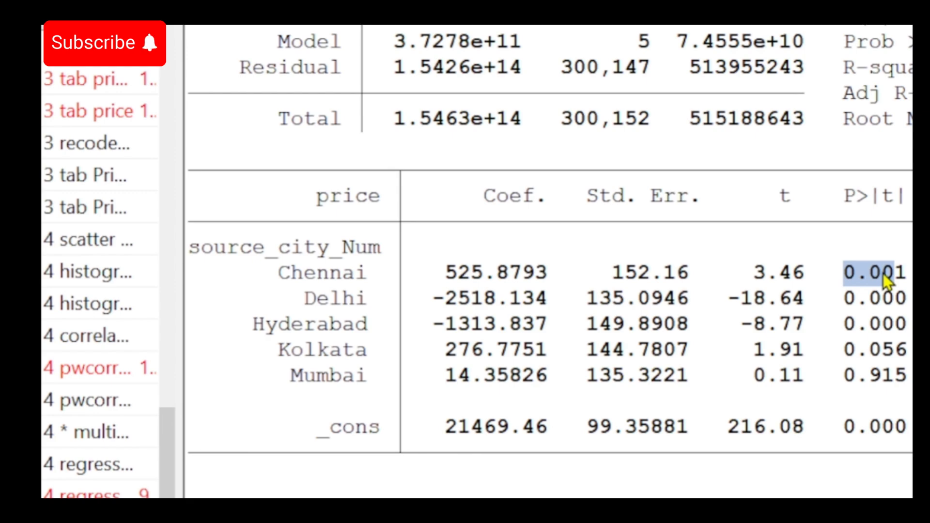
{"action": "left_click_drag", "start_coordinate": [845, 298], "coordinate": [900, 305]}
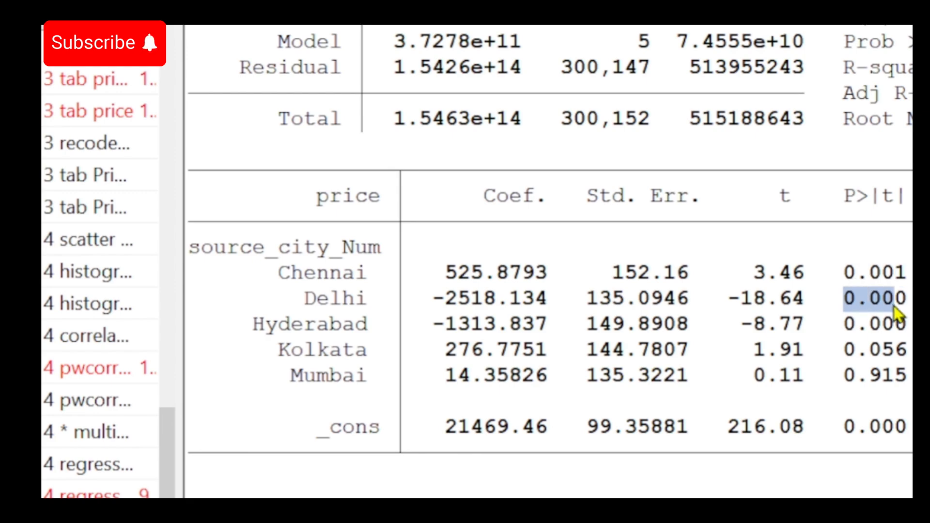
{"action": "left_click_drag", "start_coordinate": [845, 324], "coordinate": [858, 325]}
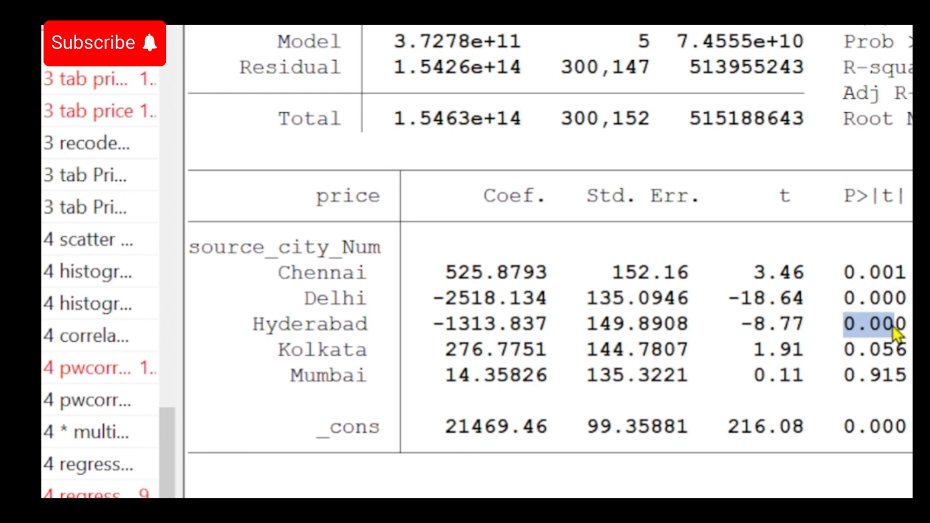
{"action": "left_click", "coordinate": [844, 356]}
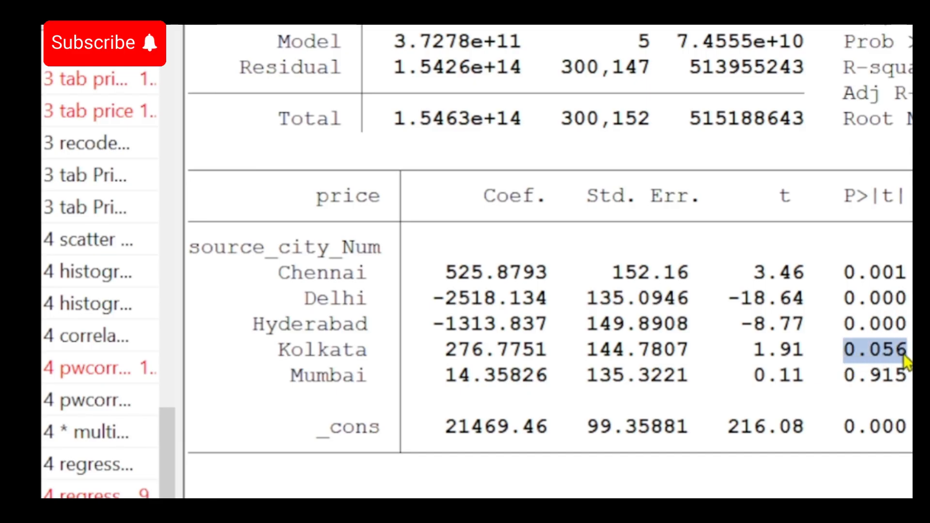
{"action": "left_click_drag", "start_coordinate": [842, 379], "coordinate": [848, 384]}
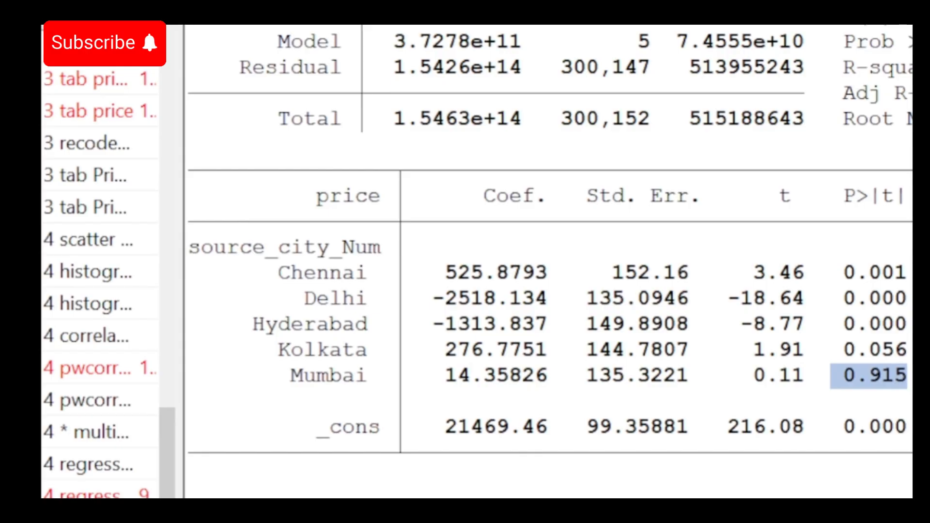
Step: Go back to the earlier multiple regression output and review the stops_Num, class_Num and days_left coefficients
{"action": "scroll", "coordinate": [550, 256], "scroll_direction": "up", "scroll_amount": 6}
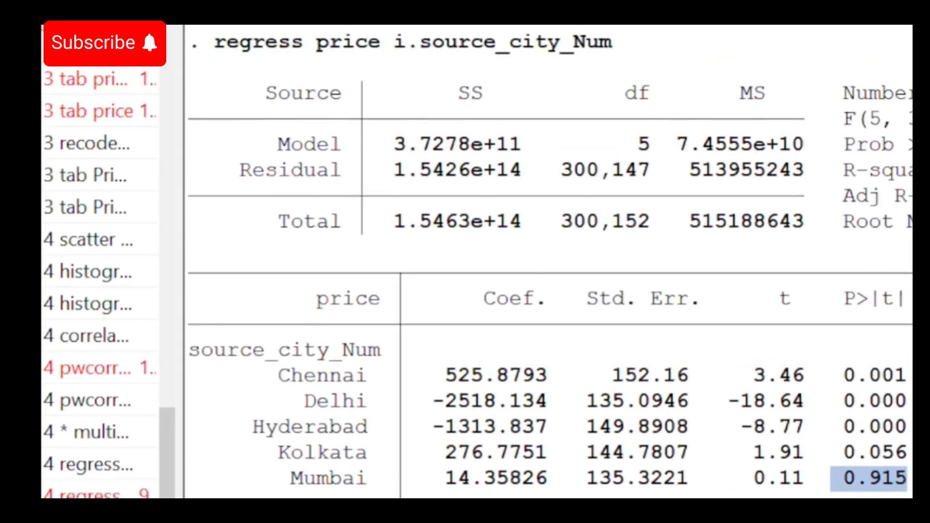
{"action": "scroll", "coordinate": [550, 264], "scroll_direction": "up", "scroll_amount": 7}
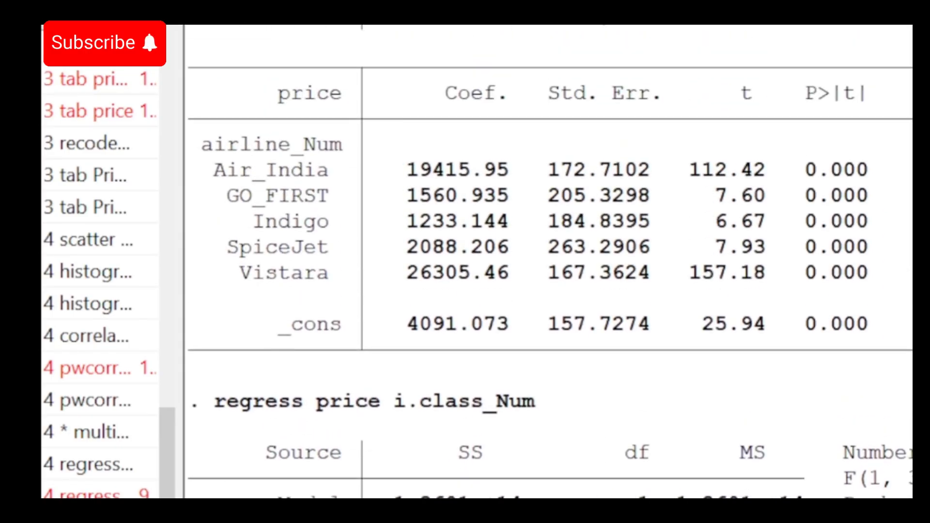
{"action": "scroll", "coordinate": [550, 262], "scroll_direction": "up", "scroll_amount": 7}
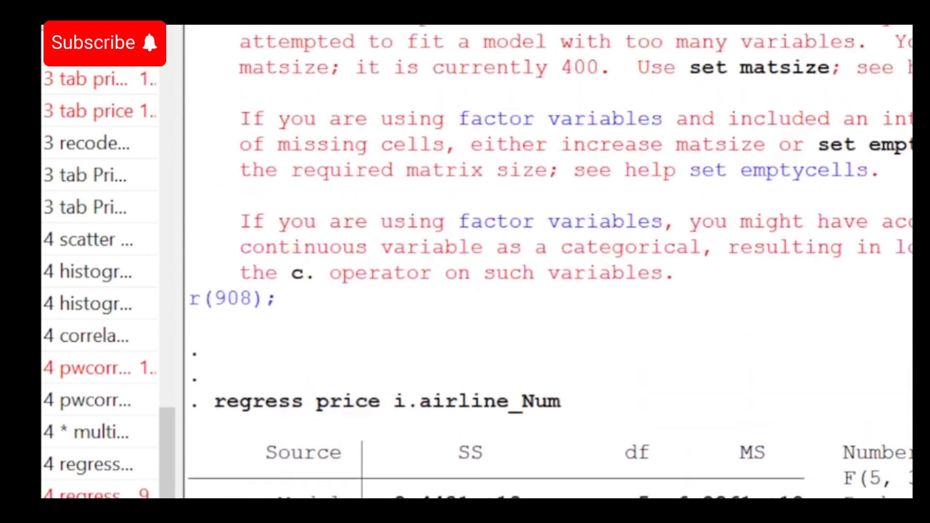
{"action": "scroll", "coordinate": [518, 103], "scroll_direction": "up", "scroll_amount": 7}
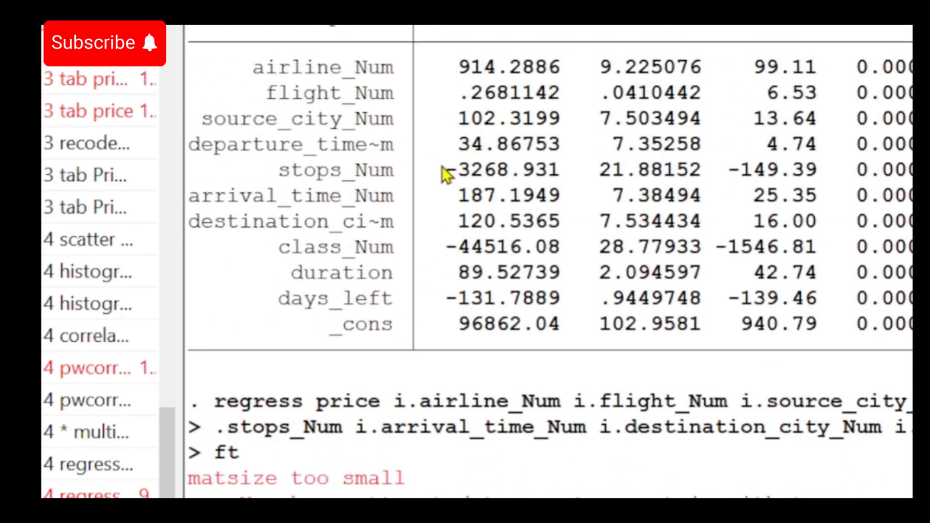
{"action": "left_click_drag", "start_coordinate": [517, 165], "coordinate": [548, 174]}
{"action": "left_click_drag", "start_coordinate": [447, 256], "coordinate": [562, 250]}
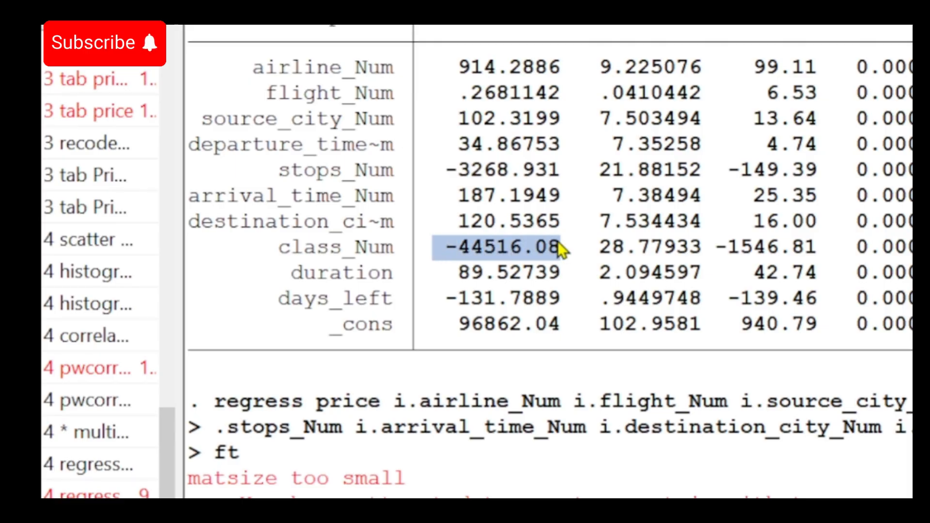
{"action": "left_click_drag", "start_coordinate": [456, 302], "coordinate": [541, 303]}
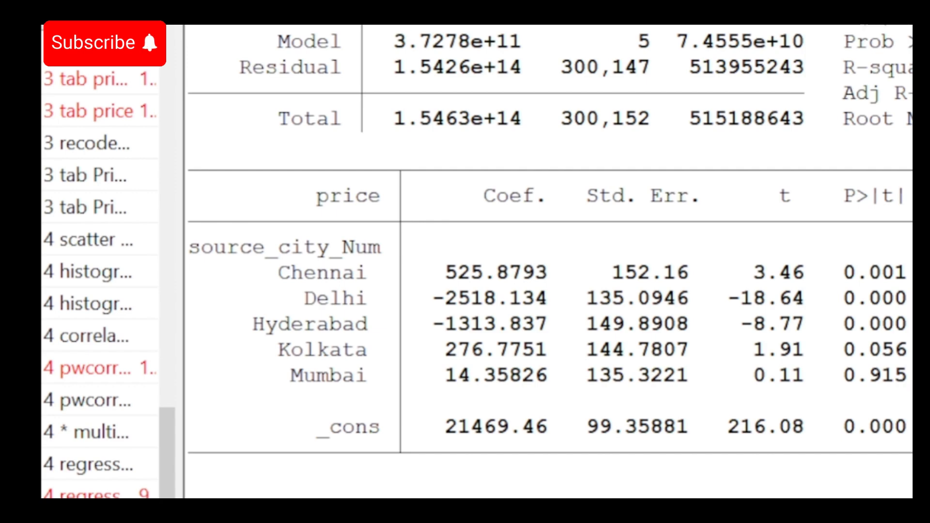
Step: Regress price on the number of stops as a factor variable, i.stops_Num, as the only predictor
{"action": "key", "text": "Return"}
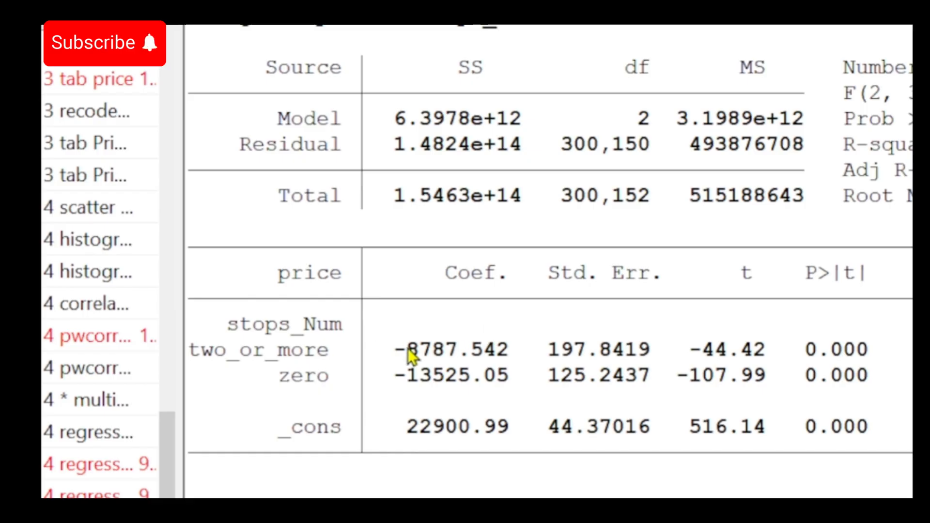
Step: Examine the two_or_more and zero coefficients, then record the comments "*Next step: Check thwe assumptions" and "* A)Linearity"
{"action": "left_click_drag", "start_coordinate": [408, 350], "coordinate": [503, 343]}
{"action": "left_click_drag", "start_coordinate": [412, 373], "coordinate": [522, 373]}
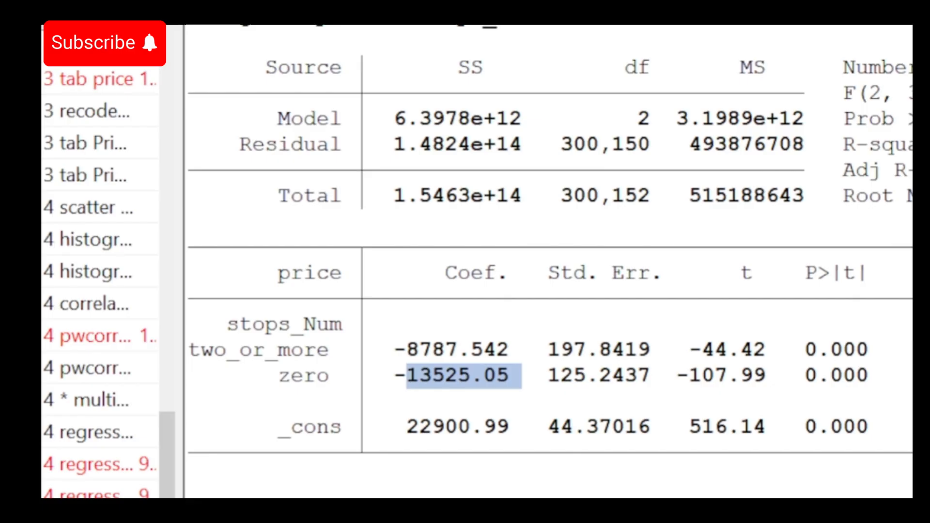
{"action": "key", "text": "Return"}
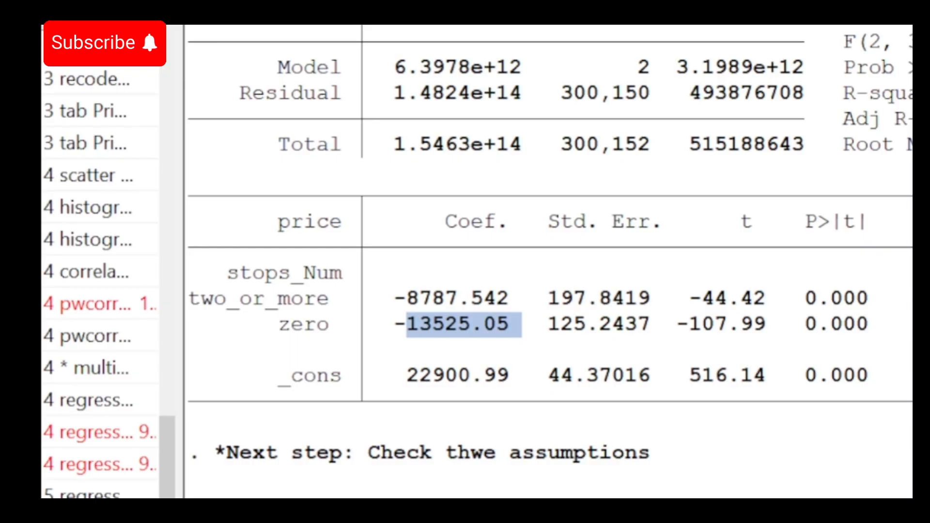
{"action": "key", "text": "Return"}
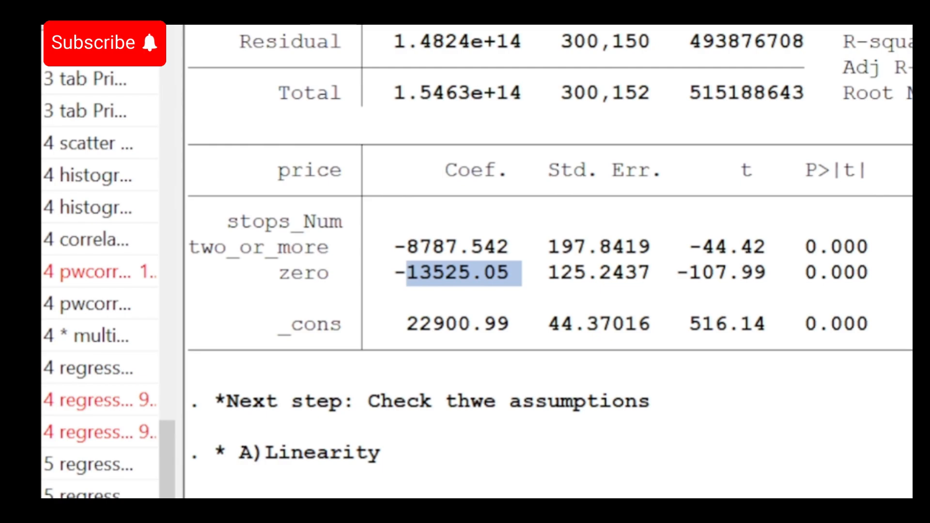
Step: Go back to the multiple regression output and review the stops_Num, class_Num and days_left coefficients
{"action": "scroll", "coordinate": [547, 262], "scroll_direction": "up", "scroll_amount": 20}
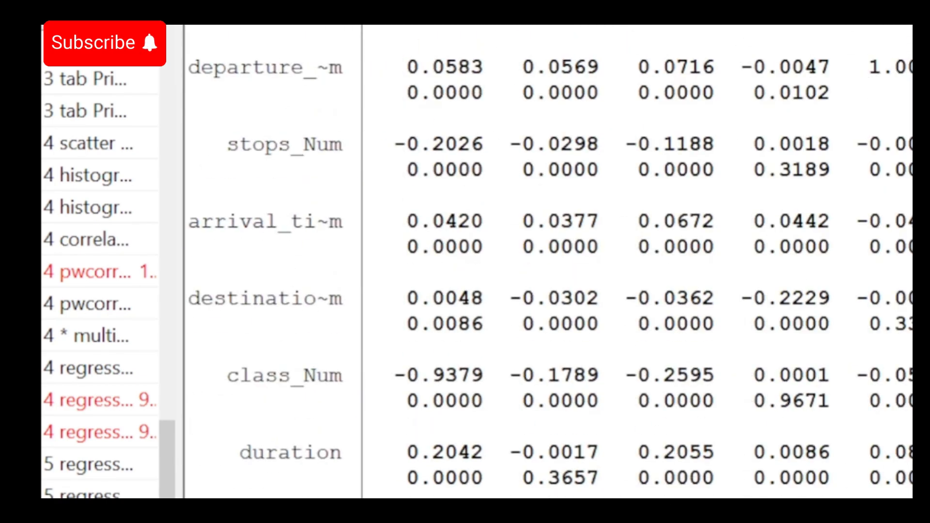
{"action": "scroll", "coordinate": [547, 262], "scroll_direction": "down", "scroll_amount": 2}
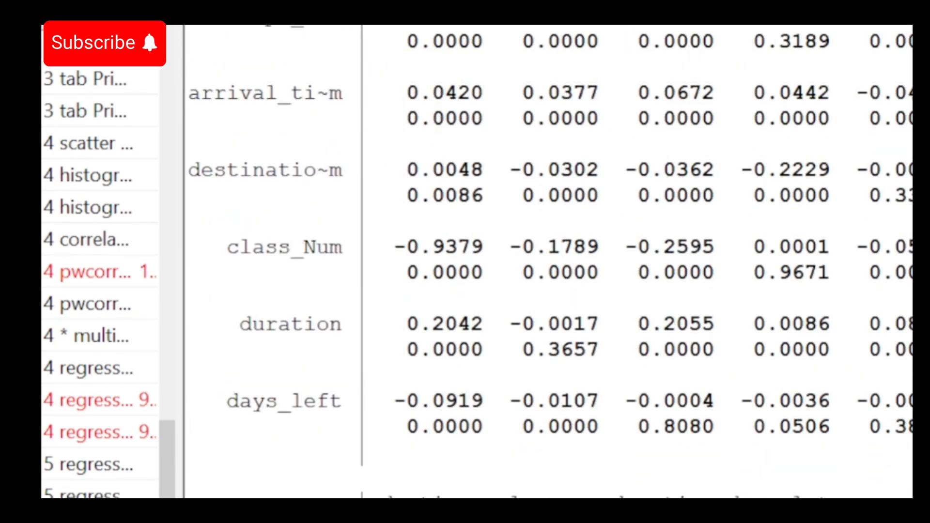
{"action": "scroll", "coordinate": [547, 261], "scroll_direction": "up", "scroll_amount": 20}
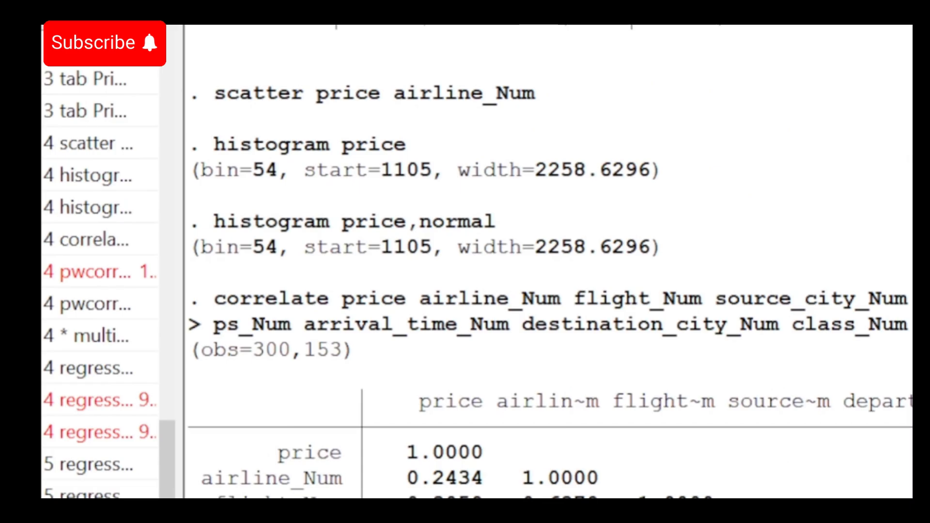
{"action": "scroll", "coordinate": [547, 261], "scroll_direction": "down", "scroll_amount": 20}
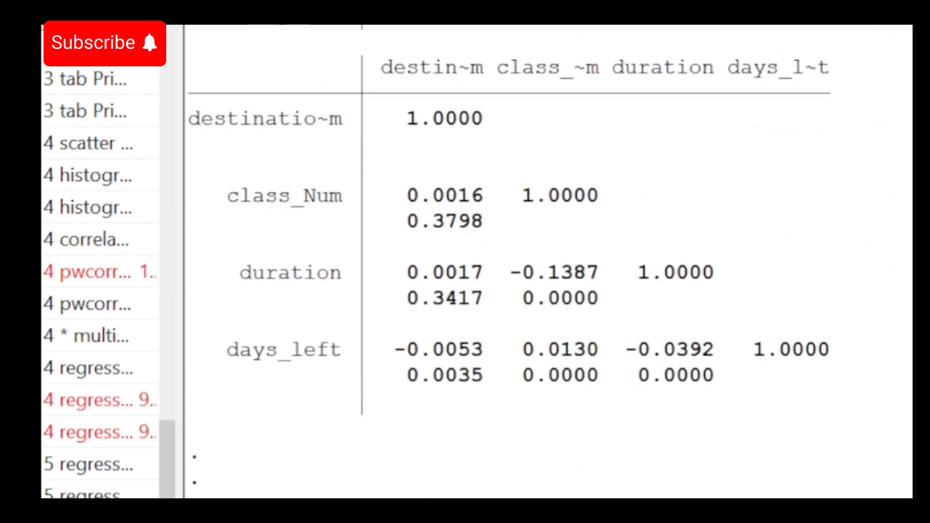
{"action": "scroll", "coordinate": [548, 262], "scroll_direction": "down", "scroll_amount": 5}
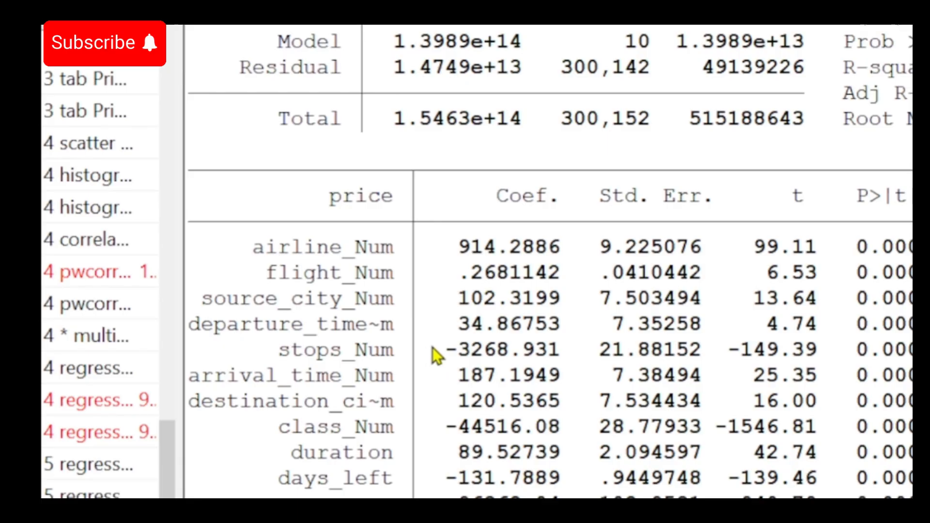
{"action": "left_click_drag", "start_coordinate": [502, 358], "coordinate": [553, 358]}
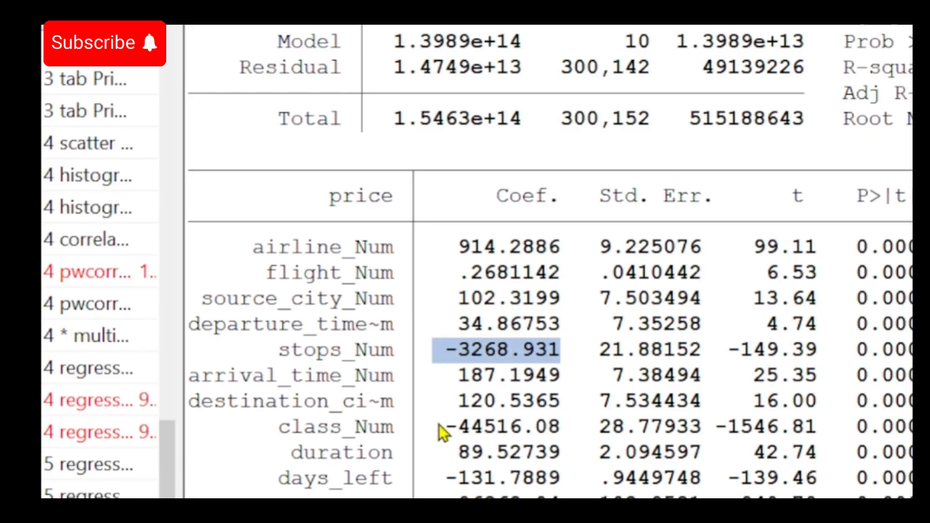
{"action": "left_click_drag", "start_coordinate": [439, 430], "coordinate": [537, 431]}
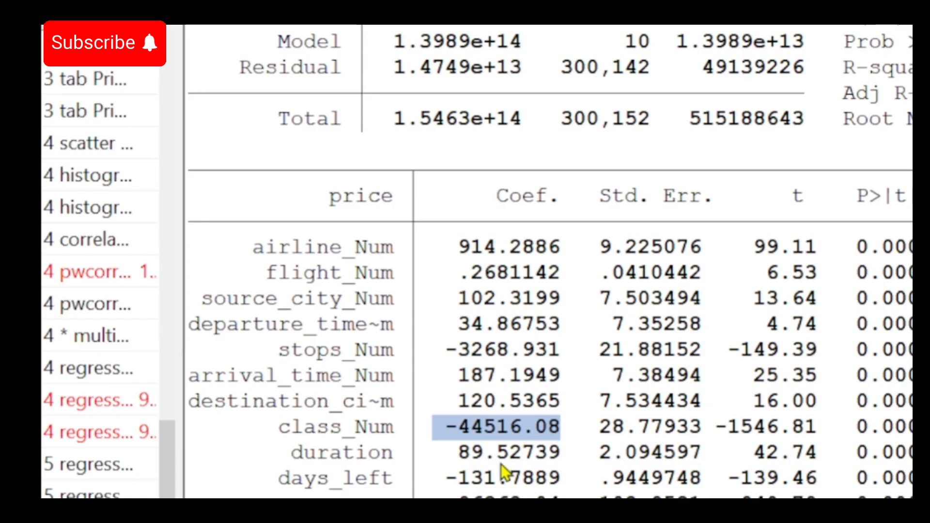
{"action": "left_click", "coordinate": [449, 429]}
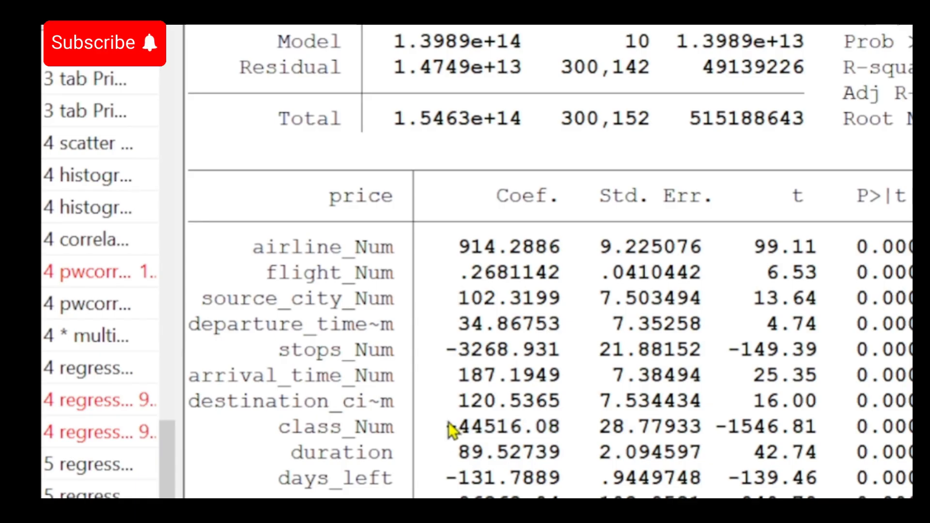
{"action": "left_click_drag", "start_coordinate": [440, 426], "coordinate": [554, 426]}
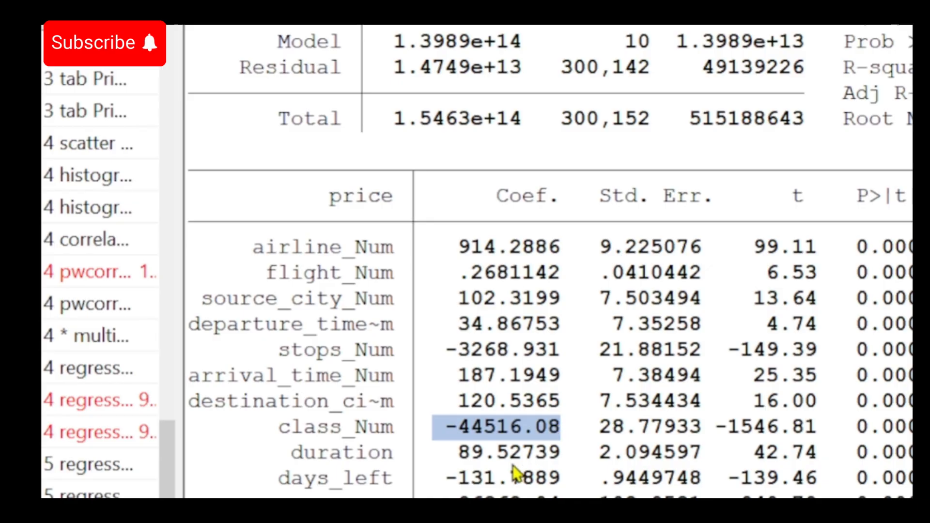
{"action": "left_click_drag", "start_coordinate": [436, 480], "coordinate": [453, 476]}
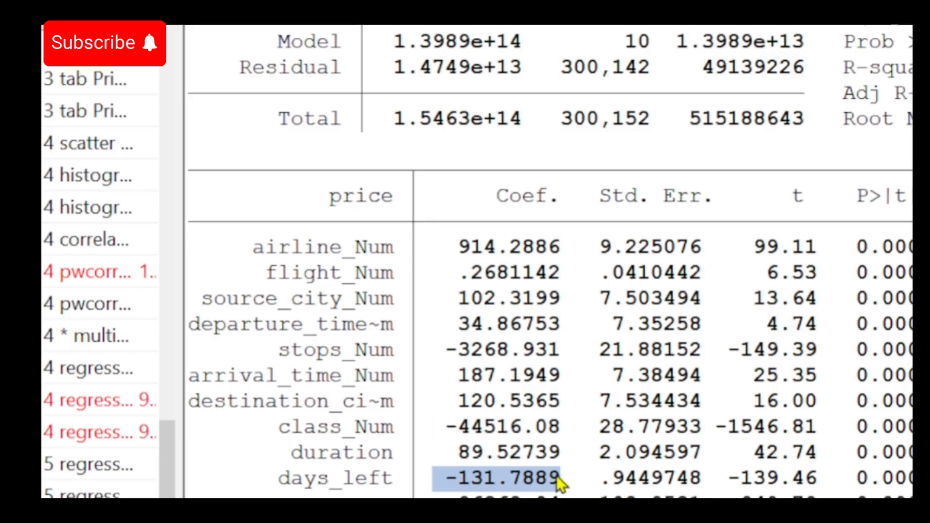
Step: Check the airline_Num and source_city_Num coefficients in the multiple regression output
{"action": "left_click_drag", "start_coordinate": [459, 248], "coordinate": [483, 252]}
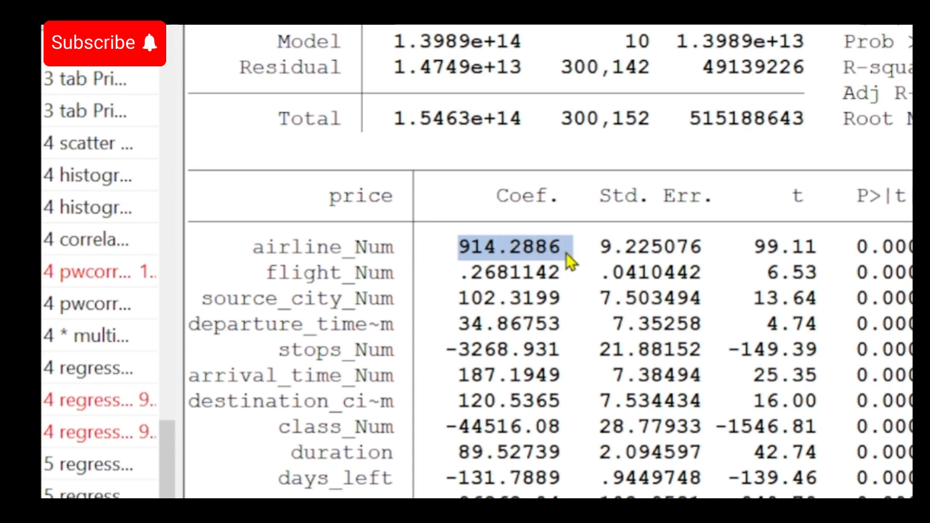
{"action": "left_click", "coordinate": [458, 299]}
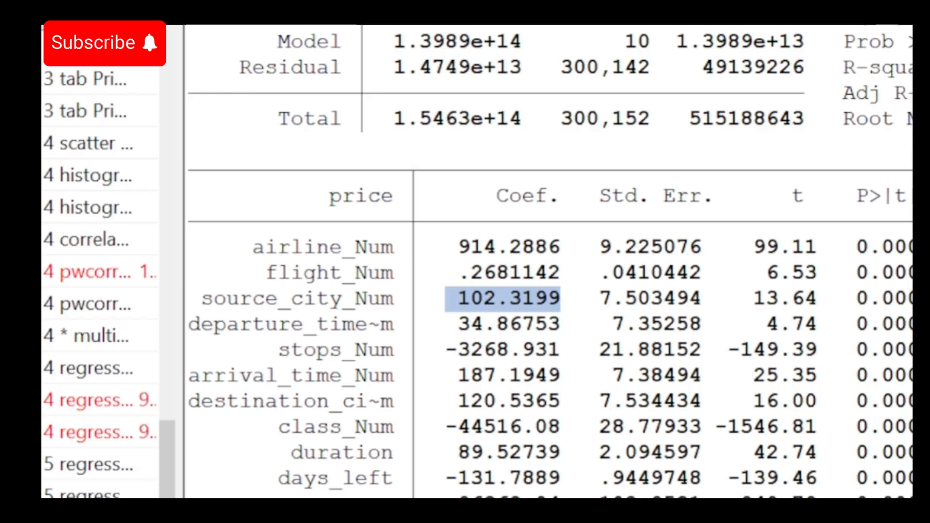
{"action": "scroll", "coordinate": [557, 300], "scroll_direction": "down", "scroll_amount": 9}
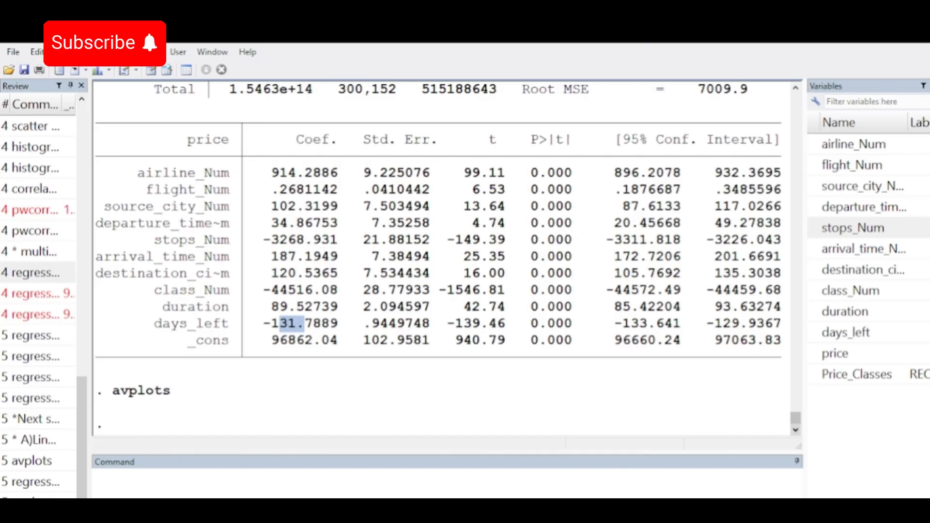
Step: Compare the days_left, class_Num, stops_Num, airline_Num, flight_Num and arrival_time_Num coefficients in the regression table above avplots
{"action": "left_click", "coordinate": [275, 482]}
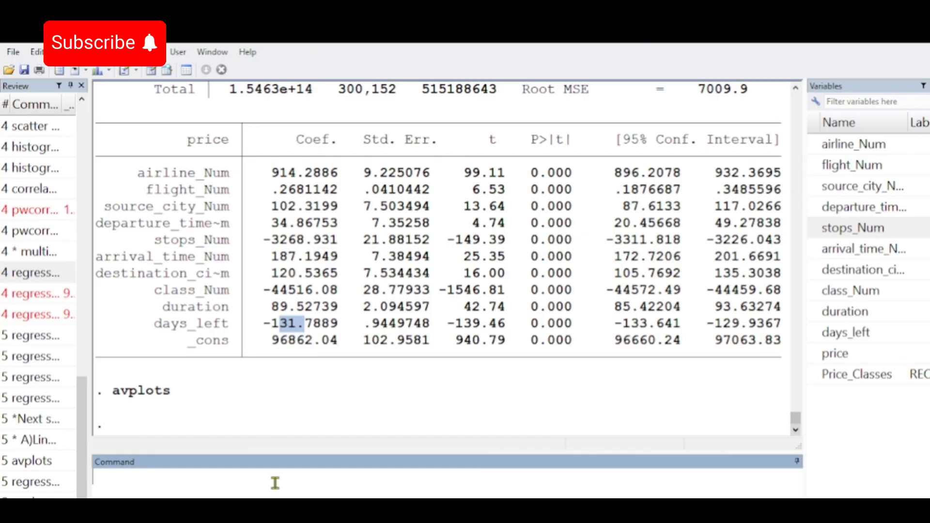
{"action": "left_click_drag", "start_coordinate": [264, 324], "coordinate": [345, 323]}
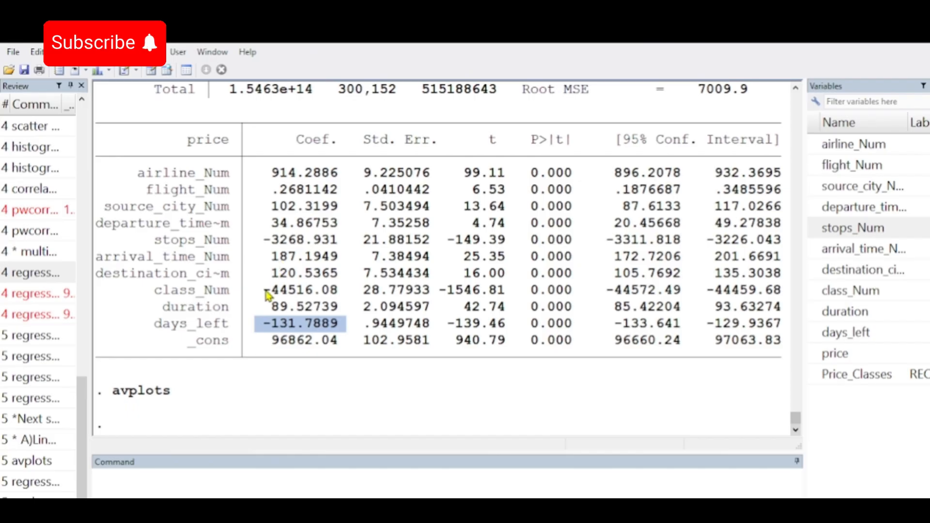
{"action": "left_click_drag", "start_coordinate": [264, 291], "coordinate": [338, 293]}
{"action": "left_click_drag", "start_coordinate": [265, 240], "coordinate": [338, 241]}
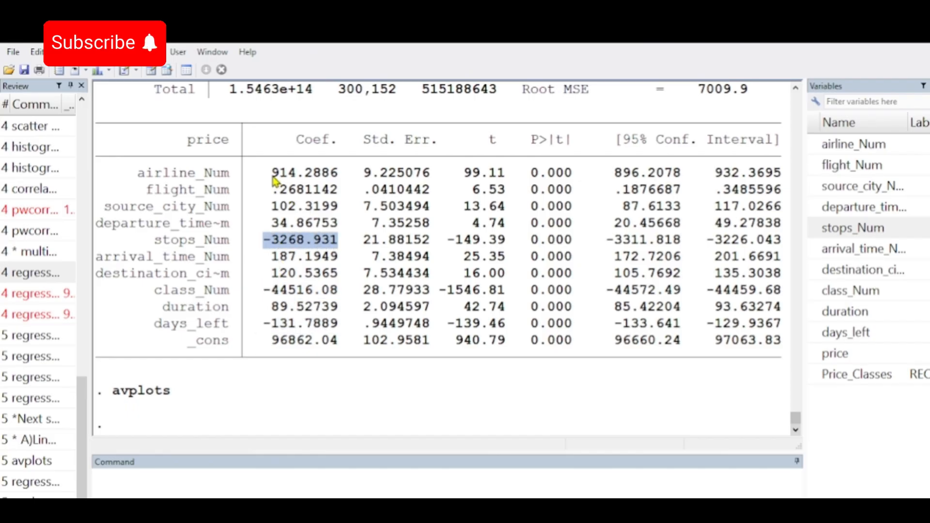
{"action": "left_click_drag", "start_coordinate": [265, 173], "coordinate": [294, 178]}
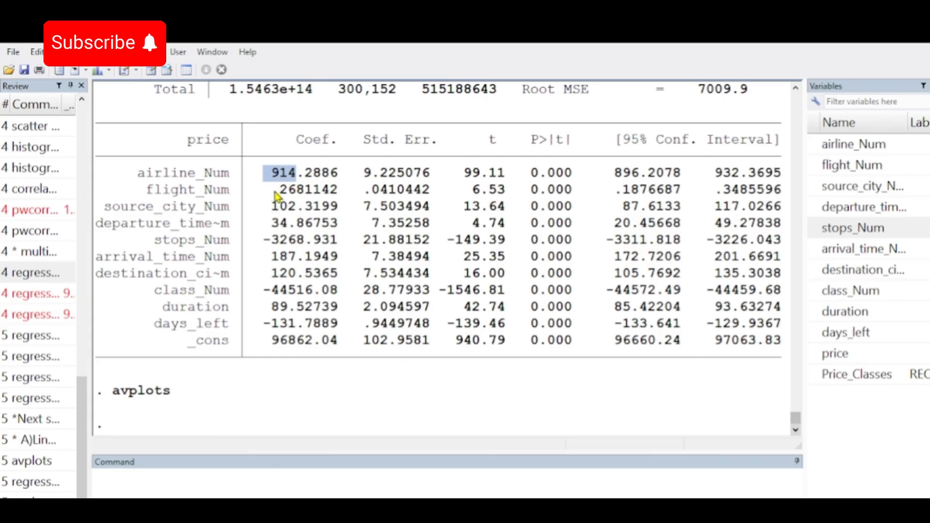
{"action": "left_click_drag", "start_coordinate": [272, 190], "coordinate": [292, 194]}
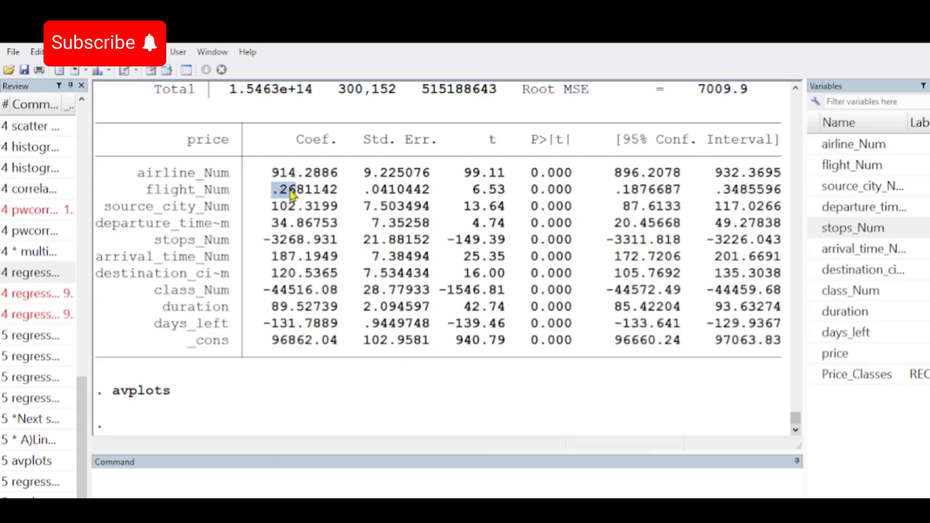
{"action": "left_click", "coordinate": [272, 257]}
{"action": "left_click_drag", "start_coordinate": [272, 261], "coordinate": [297, 261]}
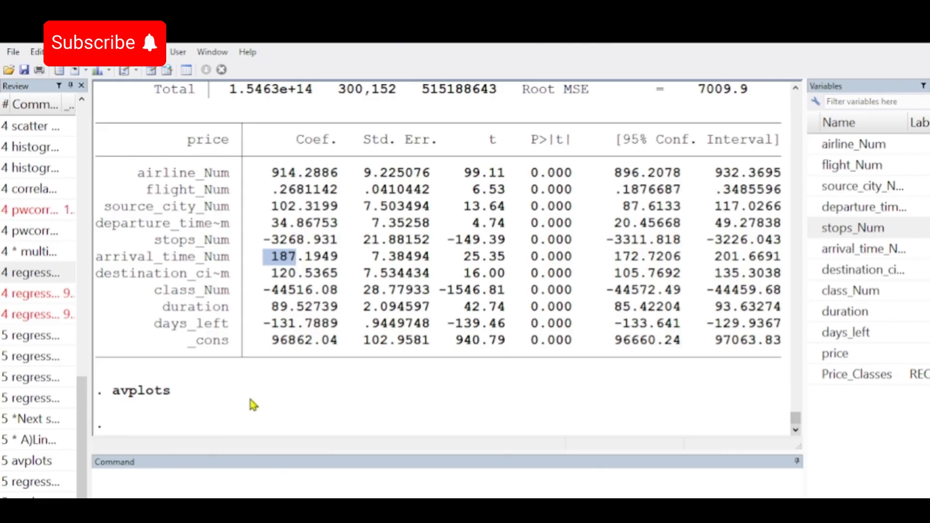
Step: Add the comment line "*homoscedasticity" to mark the next assumption check
{"action": "left_click", "coordinate": [185, 496]}
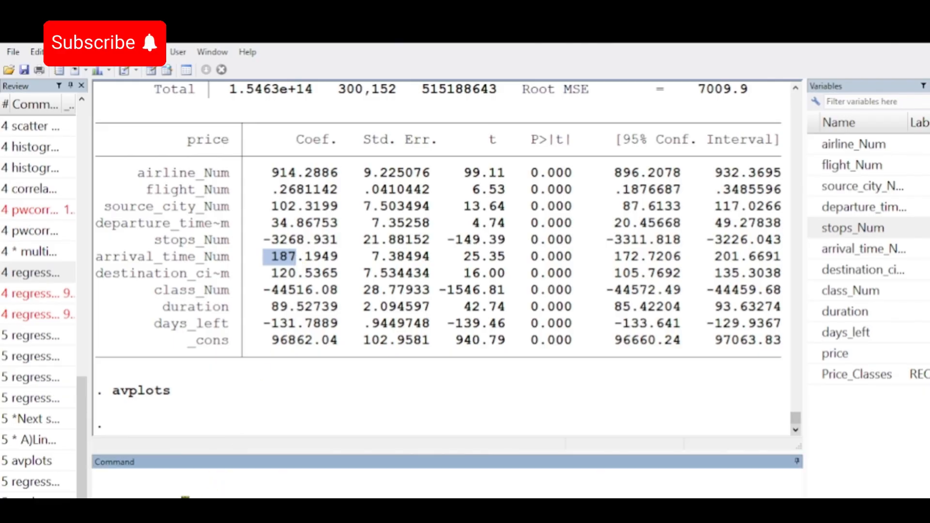
{"action": "type", "text": "*"}
{"action": "type", "text": "homosceda"}
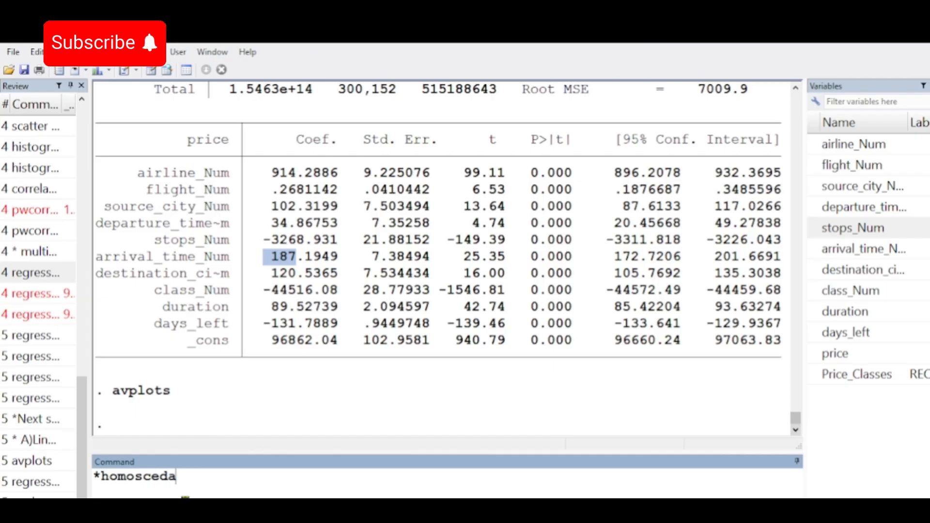
{"action": "type", "text": "sticity"}
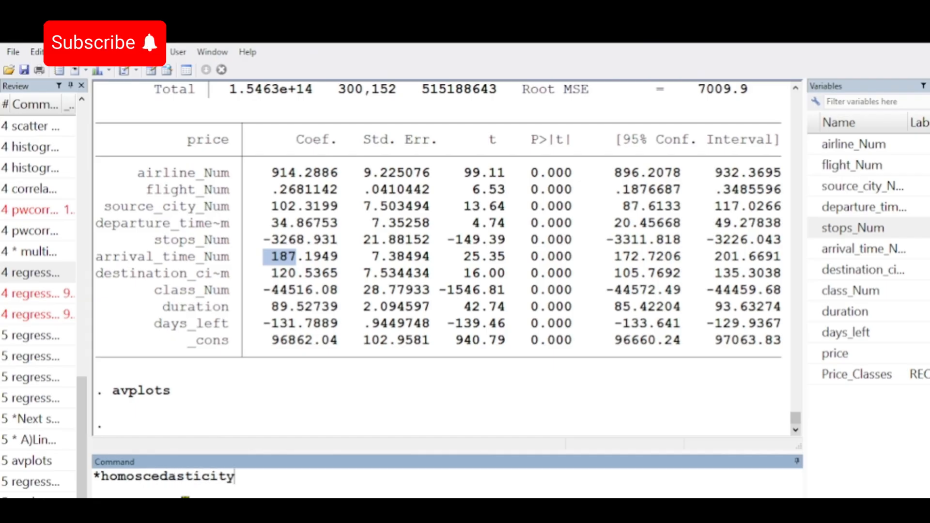
{"action": "key", "text": "Return"}
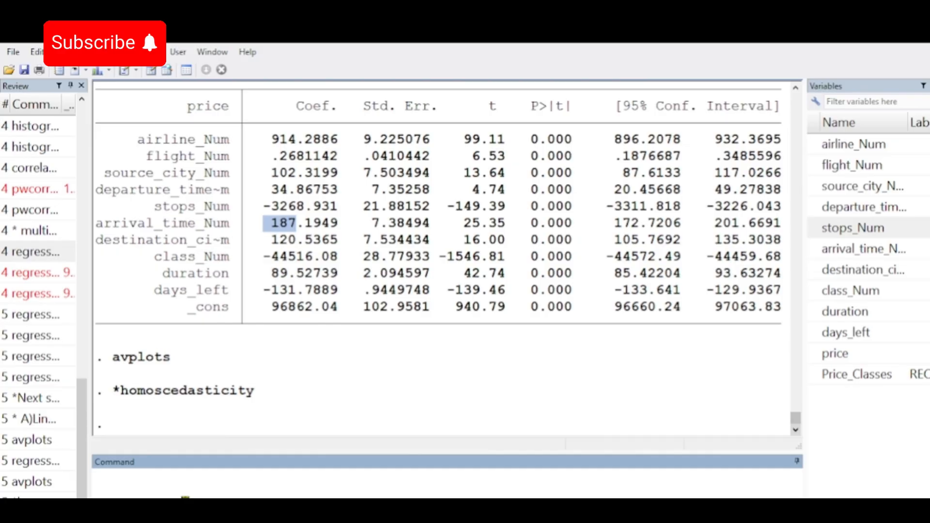
Step: Plot residuals against fitted values with rvfplot, and repeat it with a zero reference line using rvfplot,yline(0)
{"action": "type", "text": "rvfplot"}
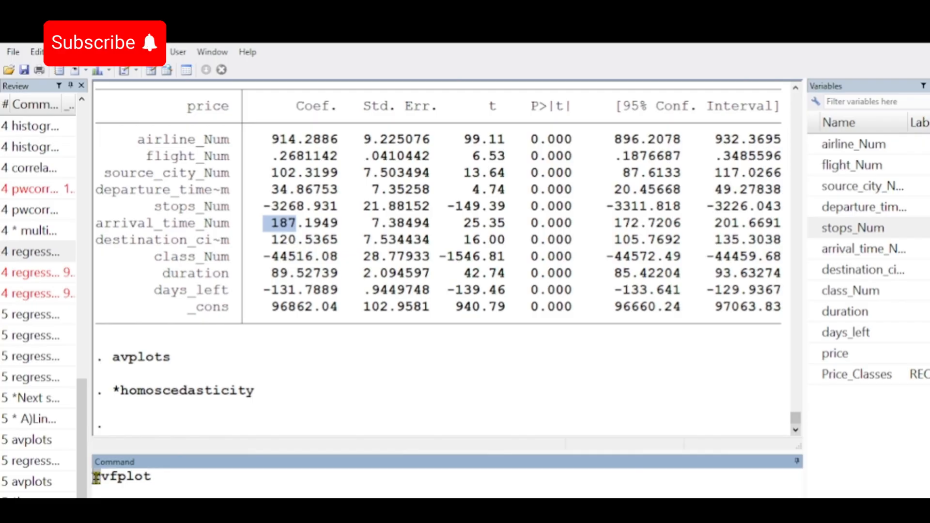
{"action": "left_click_drag", "start_coordinate": [109, 478], "coordinate": [112, 478]}
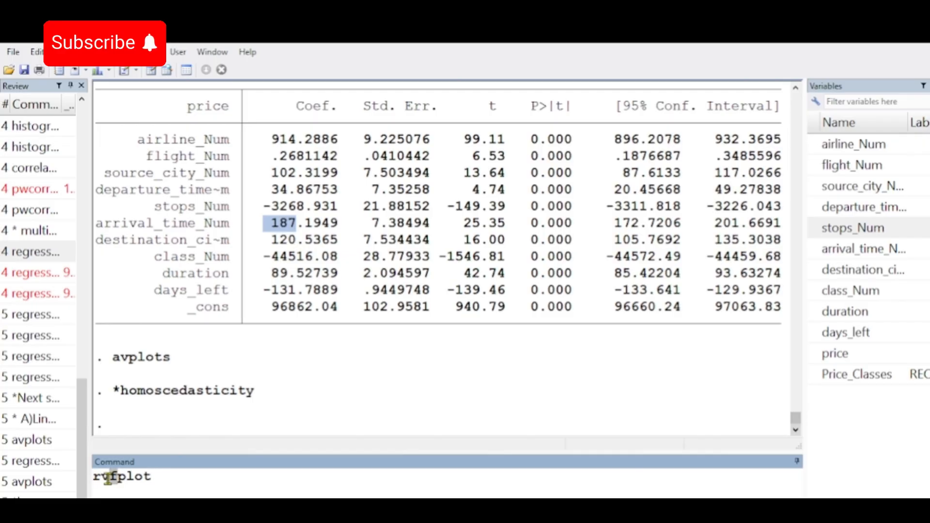
{"action": "left_click", "coordinate": [155, 478]}
{"action": "key", "text": "Return"}
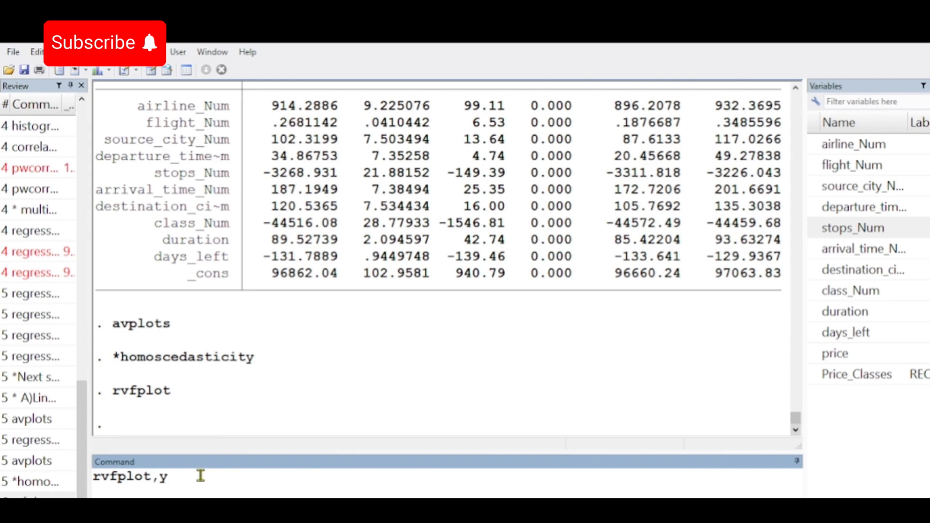
{"action": "type", "text": "line(0)"}
{"action": "key", "text": "Return"}
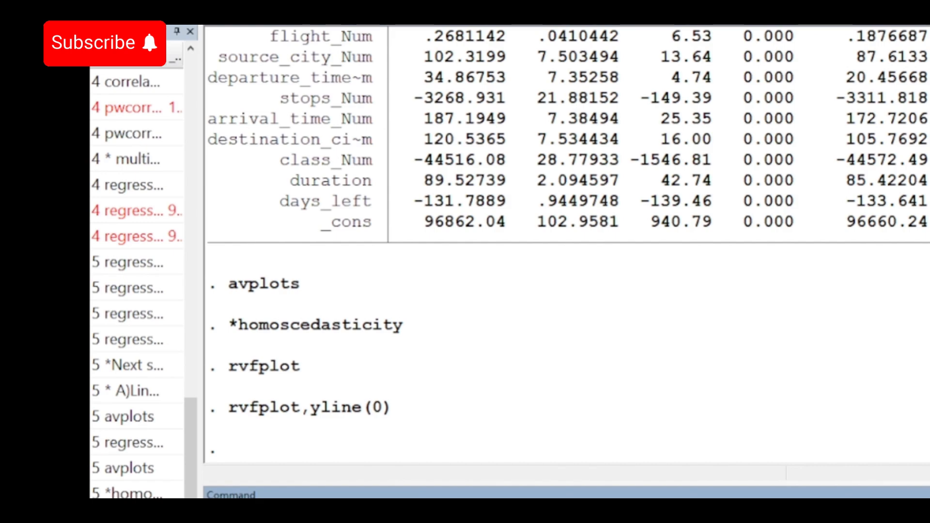
Step: Under the comment "* Normality of residuals", generate the residuals with predict residuals,residuals and plot them to check normality
{"action": "key", "text": "Return"}
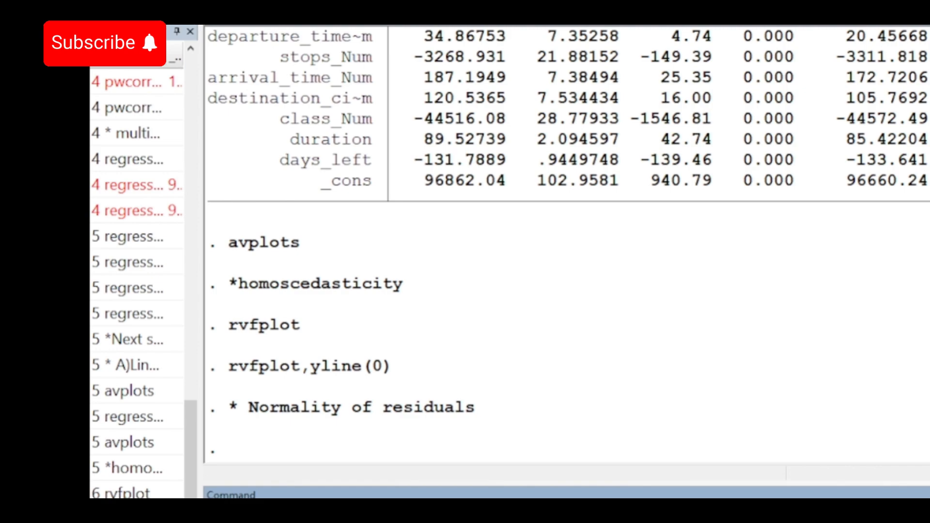
{"action": "key", "text": "Return"}
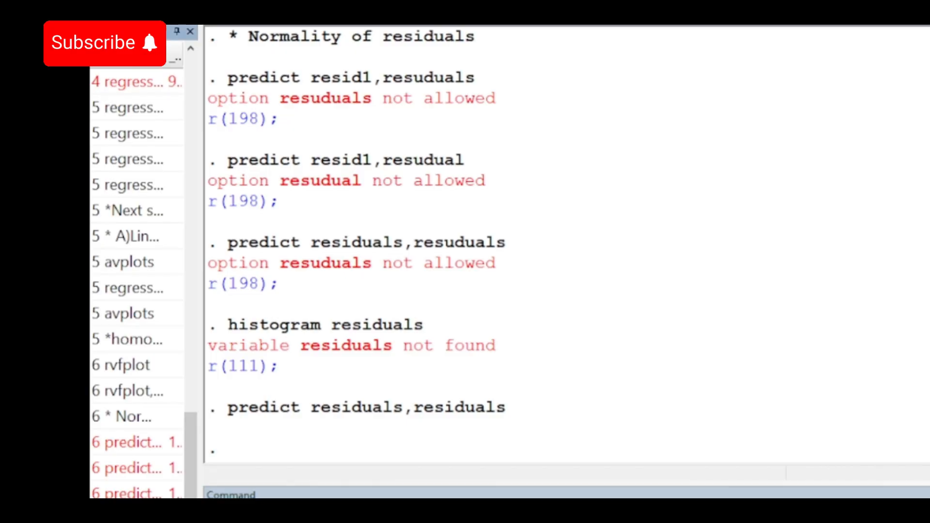
{"action": "key", "text": "Return"}
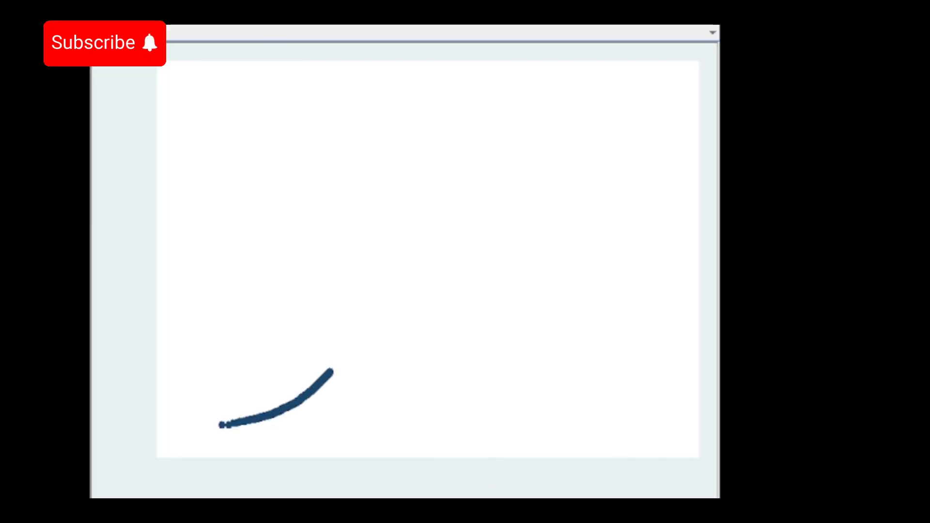
{"action": "mouse_move", "coordinate": [328, 372]}
{"action": "left_mouse_down"}
{"action": "mouse_move", "coordinate": [373, 322]}
{"action": "mouse_move", "coordinate": [430, 306]}
{"action": "left_mouse_up"}
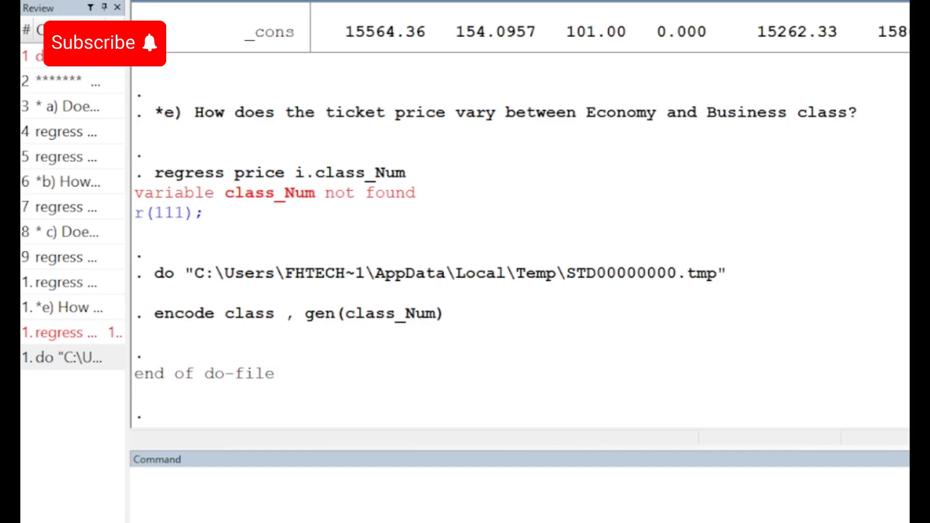
Step: Enter the five ticket price questions, from "**a) Does price vary with Airlines?" to "**e)" on Economy and Business class, as comment lines in the output
{"action": "left_click", "coordinate": [486, 502]}
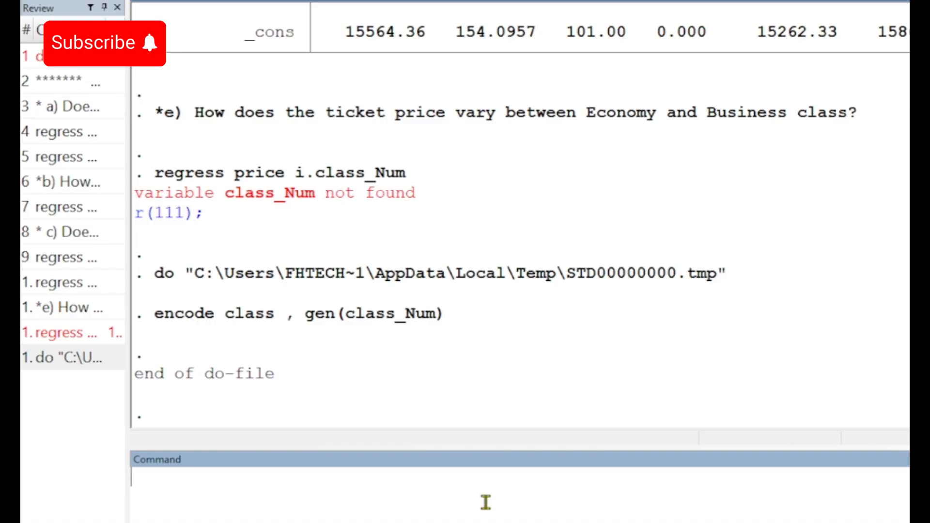
{"action": "type", "text": "*e) How does the ticket price vary between Economy and Business class? regress price i.class_Num"}
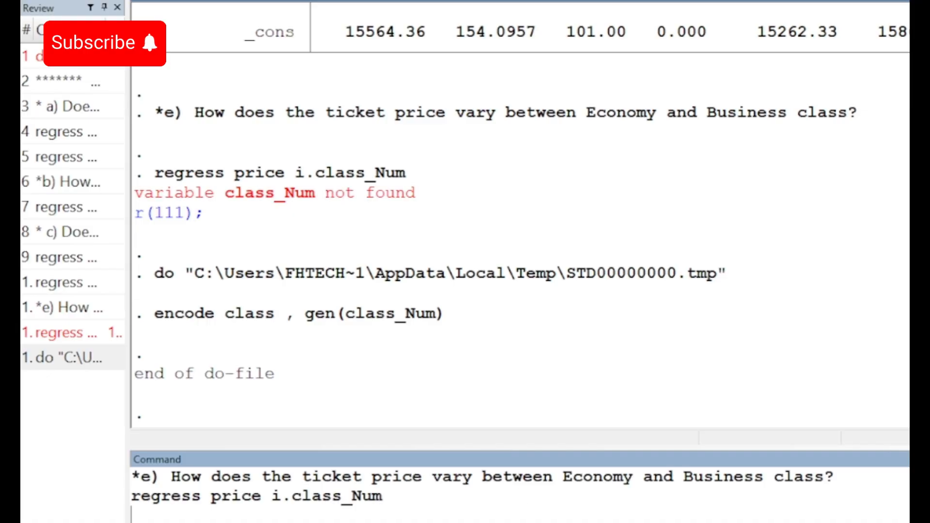
{"action": "key", "text": "Return"}
{"action": "left_click_drag", "start_coordinate": [386, 497], "coordinate": [132, 480]}
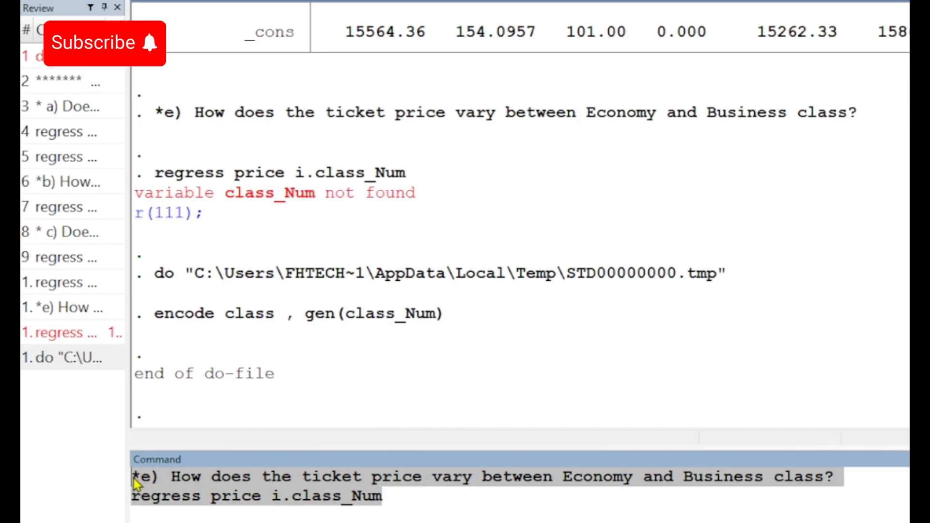
{"action": "type", "text": "** d) How the price changes with change in Source and Destination? **e) How does the ticket price vary between Economy and Business class?"}
{"action": "key", "text": "Return"}
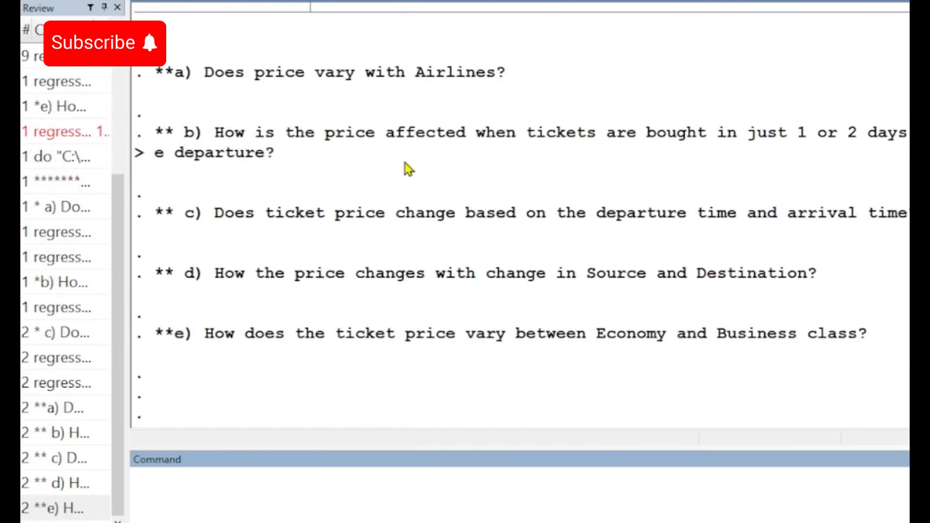
Step: For question a) on airlines, reuse the earlier regress price command with i.airline_Num as the only predictor and run it
{"action": "left_click_drag", "start_coordinate": [208, 75], "coordinate": [505, 79]}
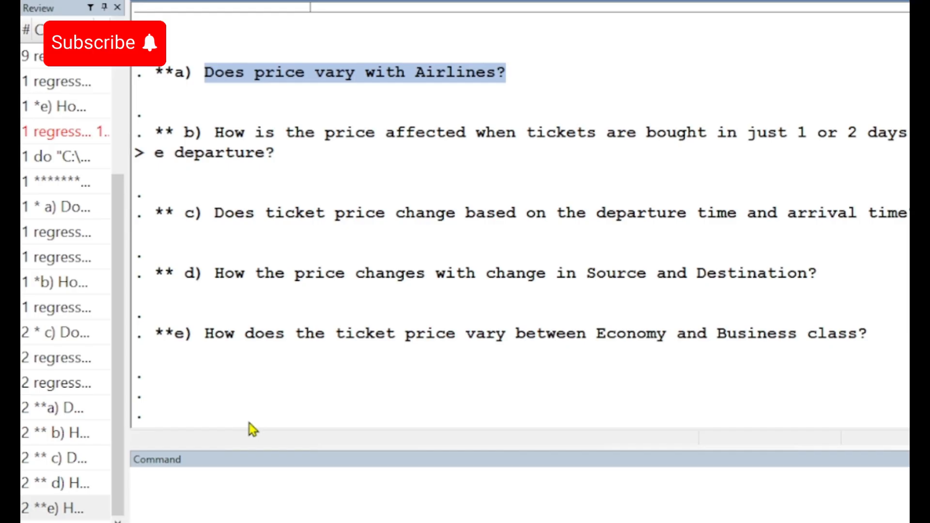
{"action": "left_click", "coordinate": [186, 488]}
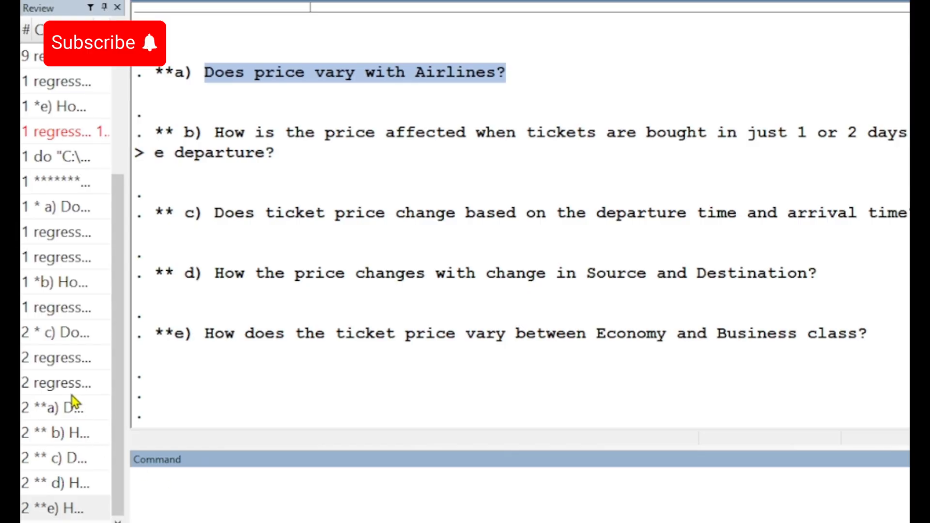
{"action": "left_click", "coordinate": [76, 383]}
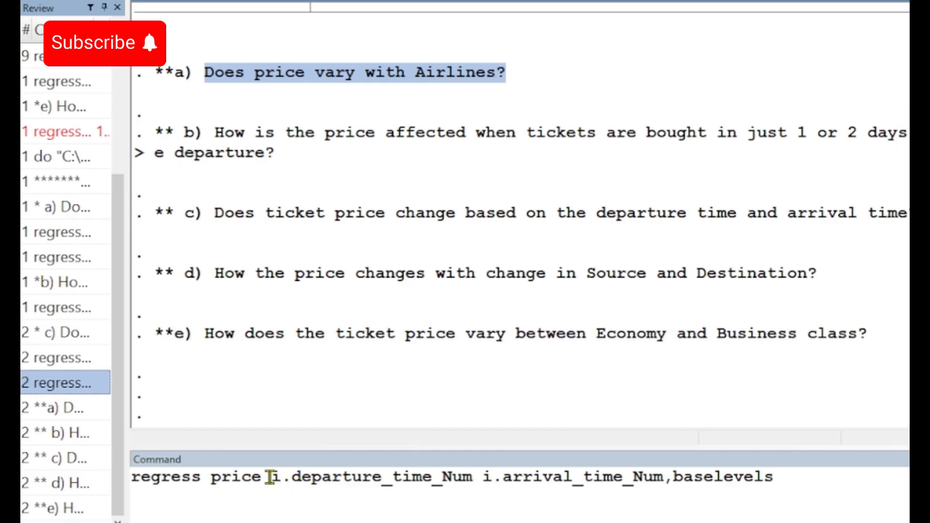
{"action": "left_click_drag", "start_coordinate": [271, 477], "coordinate": [534, 490]}
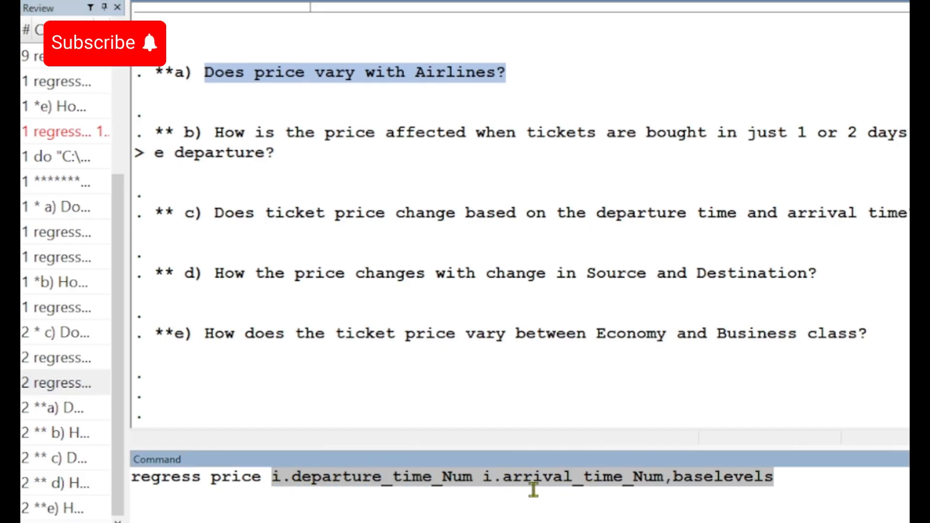
{"action": "key", "text": "BackSpace"}
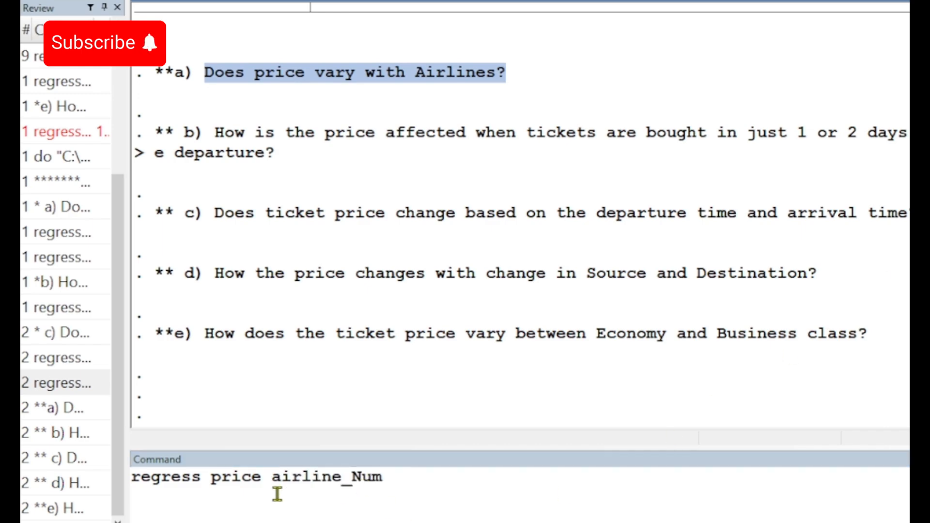
{"action": "left_click", "coordinate": [278, 479]}
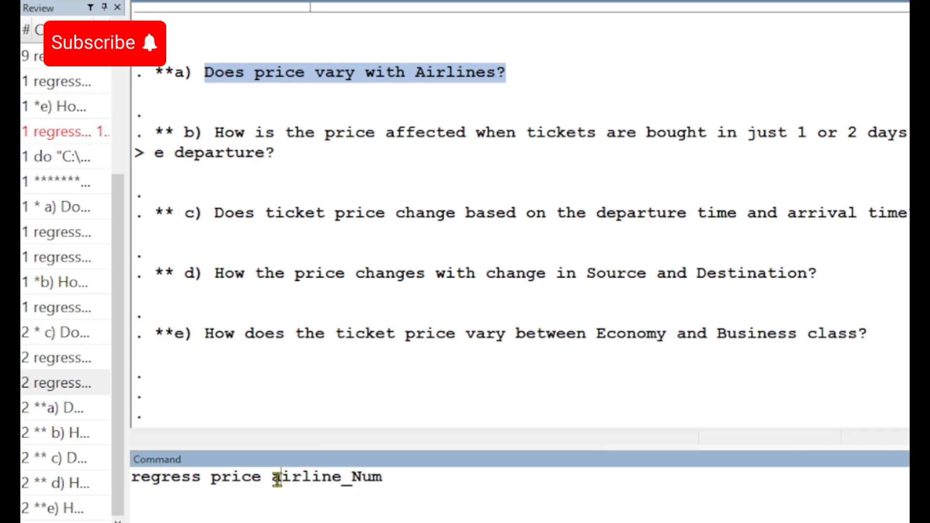
{"action": "type", "text": "i"}
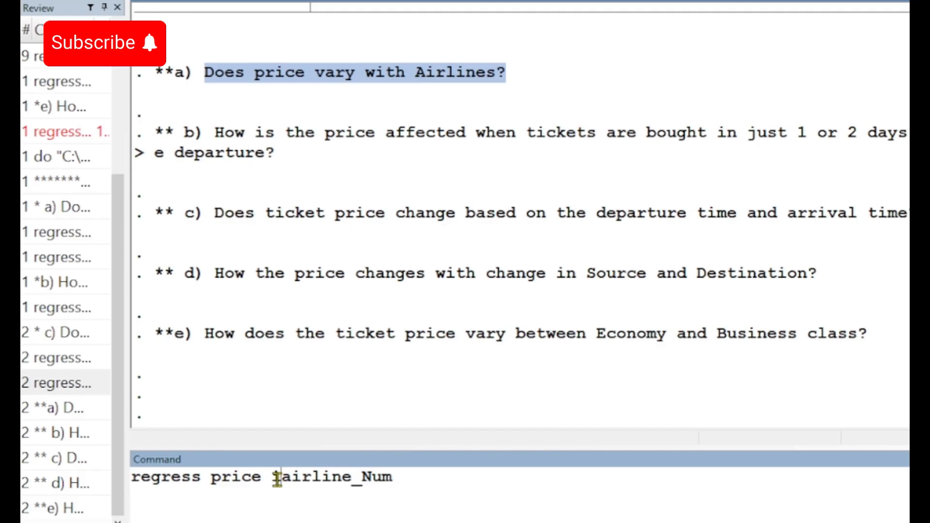
{"action": "type", "text": "."}
{"action": "key", "text": "Return"}
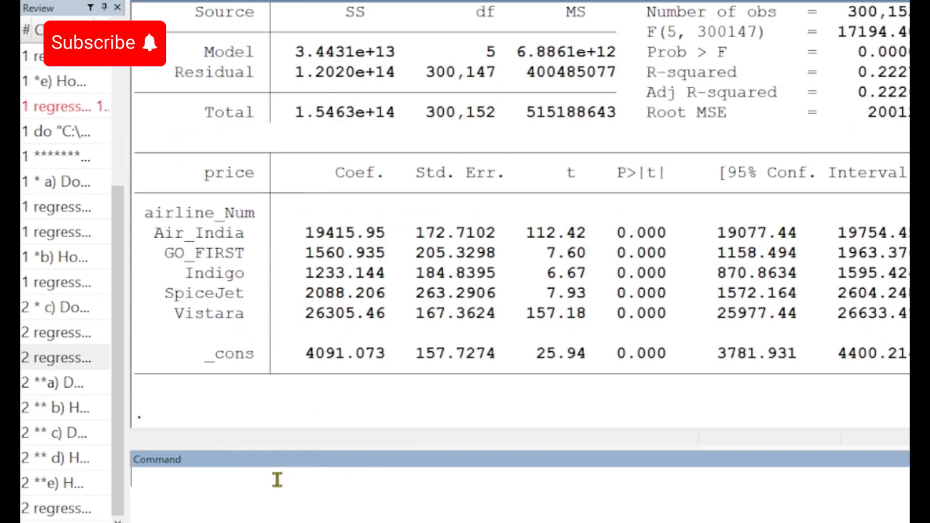
Step: Compare the Air_India, GO_FIRST, Indigo, SpiceJet and Vistara coefficients and their P>|t| values in the airline regression table
{"action": "left_click_drag", "start_coordinate": [154, 234], "coordinate": [392, 245]}
{"action": "left_click_drag", "start_coordinate": [148, 253], "coordinate": [388, 263]}
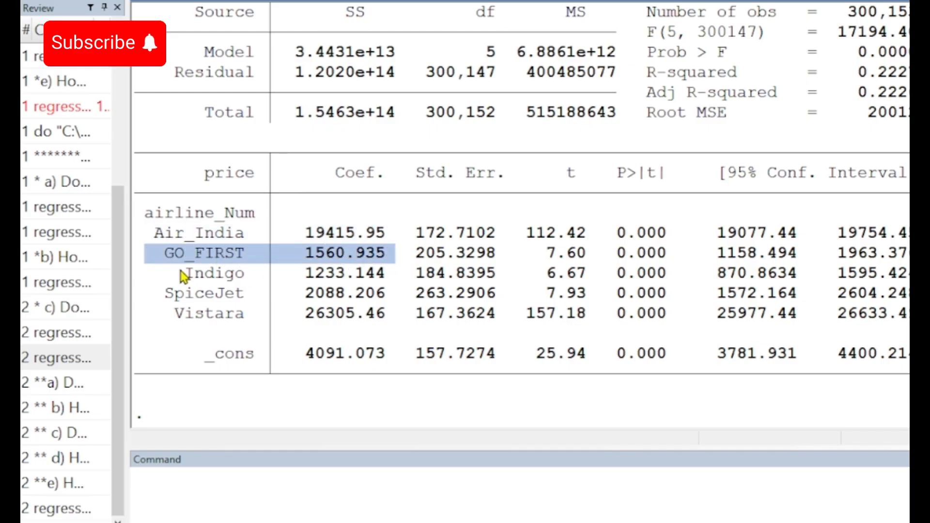
{"action": "left_click_drag", "start_coordinate": [185, 271], "coordinate": [381, 322]}
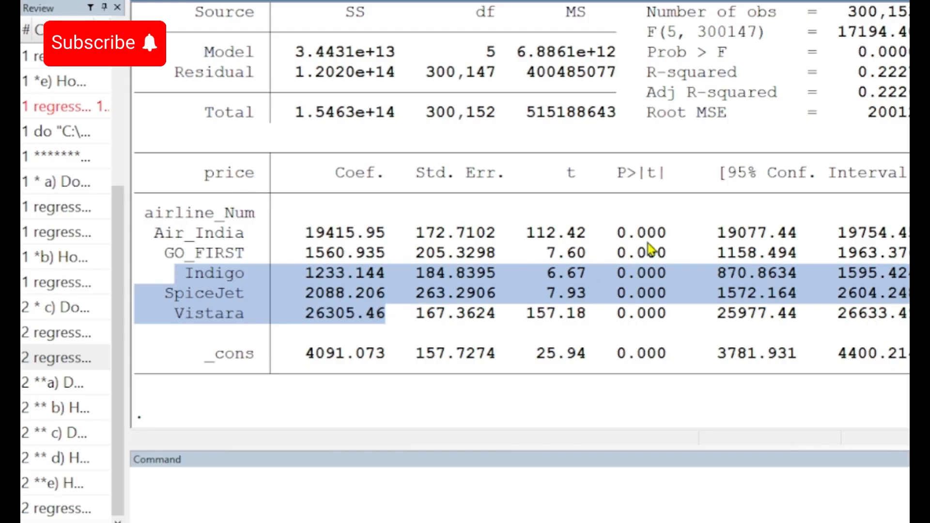
{"action": "left_click", "coordinate": [618, 235]}
{"action": "left_click_drag", "start_coordinate": [383, 234], "coordinate": [308, 238]}
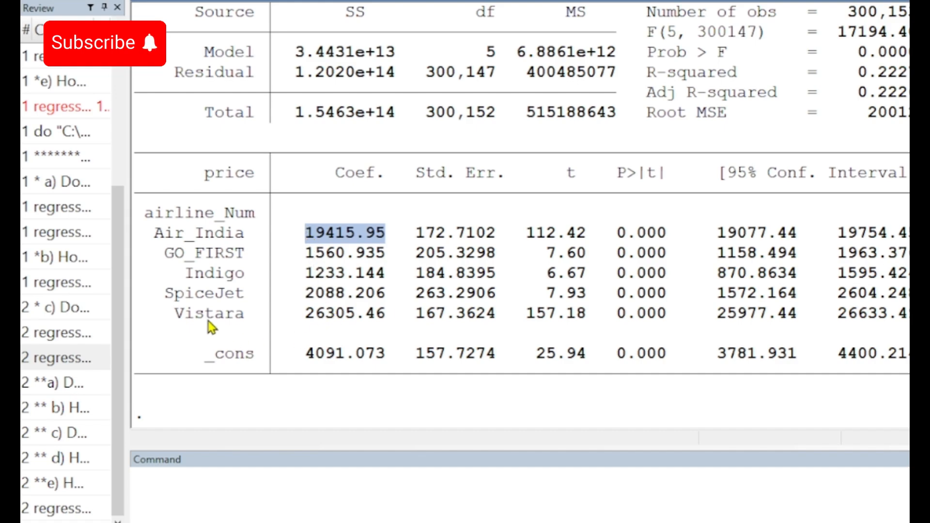
{"action": "left_click_drag", "start_coordinate": [166, 315], "coordinate": [246, 320]}
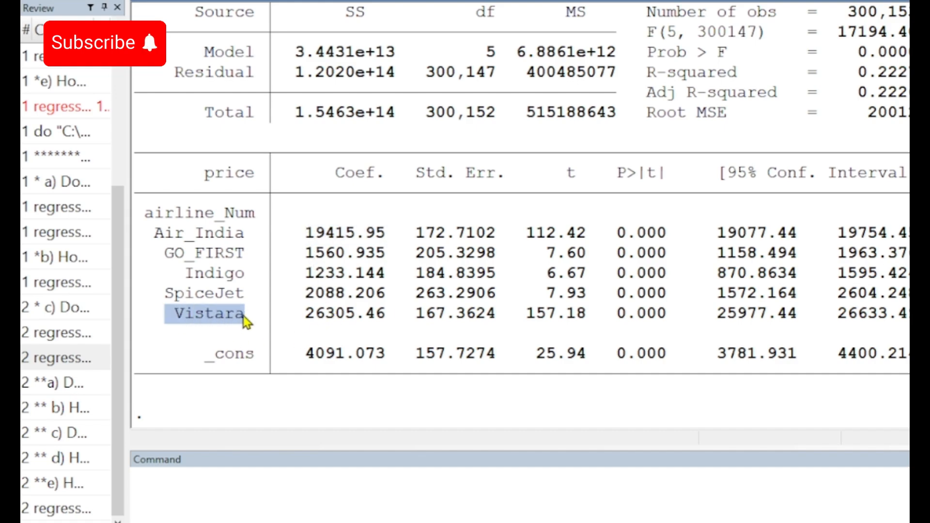
{"action": "left_click_drag", "start_coordinate": [355, 318], "coordinate": [305, 321]}
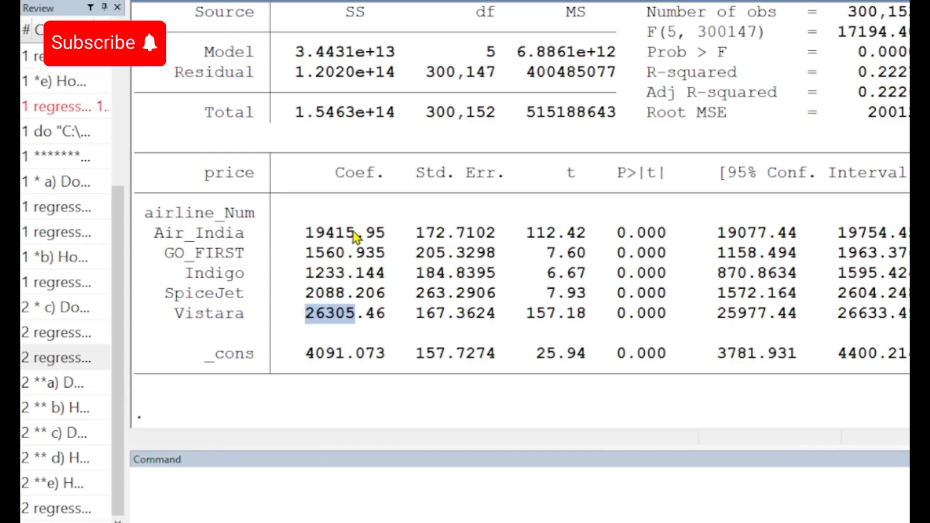
{"action": "left_click_drag", "start_coordinate": [356, 235], "coordinate": [310, 238]}
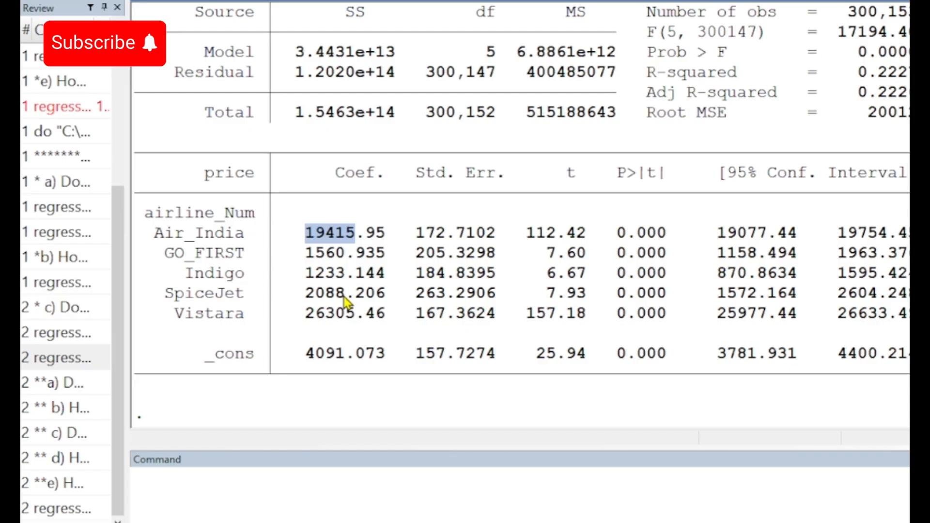
{"action": "left_click_drag", "start_coordinate": [346, 304], "coordinate": [306, 306]}
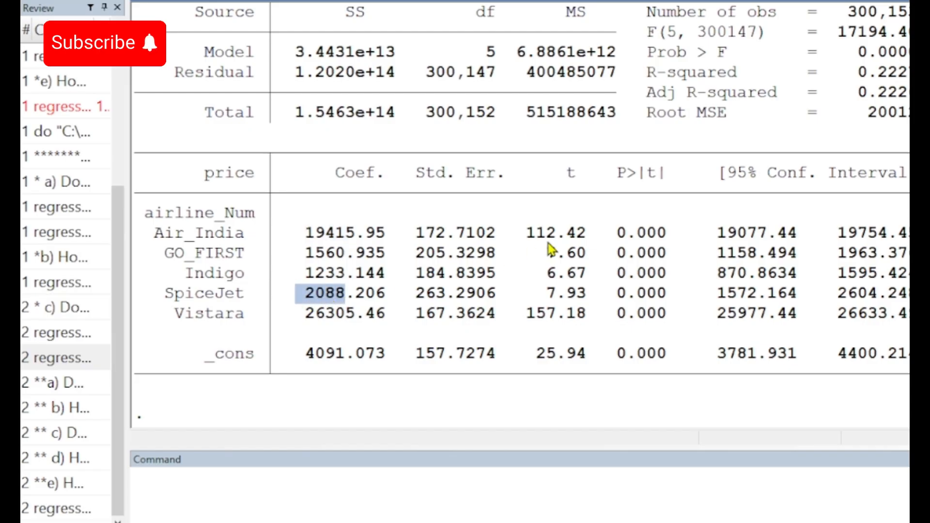
{"action": "left_click_drag", "start_coordinate": [679, 234], "coordinate": [619, 238]}
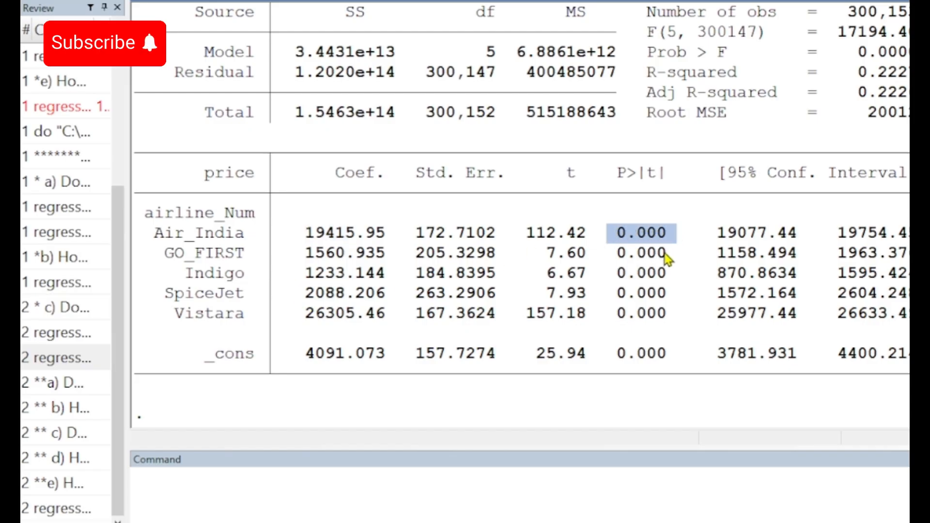
{"action": "left_click_drag", "start_coordinate": [664, 257], "coordinate": [616, 259]}
{"action": "left_click_drag", "start_coordinate": [663, 280], "coordinate": [619, 287]}
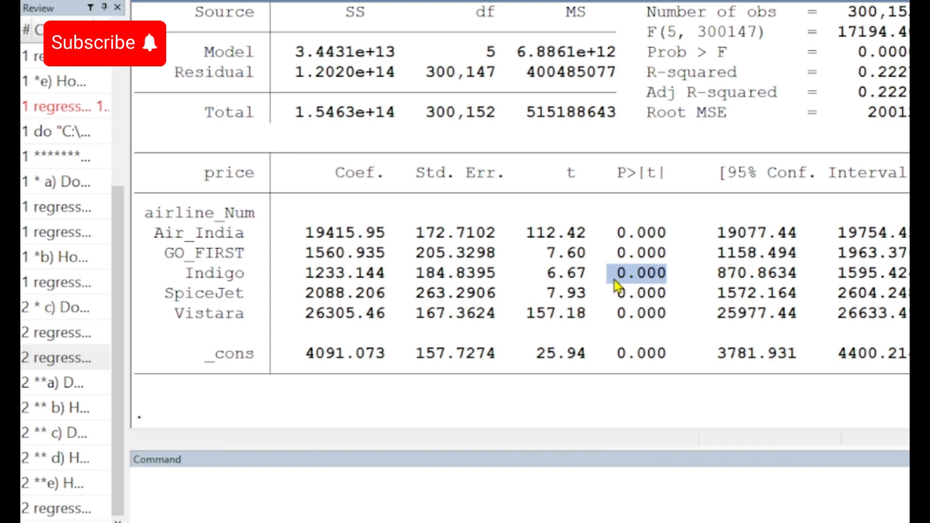
Step: Repeat the comment line for question b), on price when tickets are bought 1 or 2 days before departure
{"action": "left_click", "coordinate": [267, 477]}
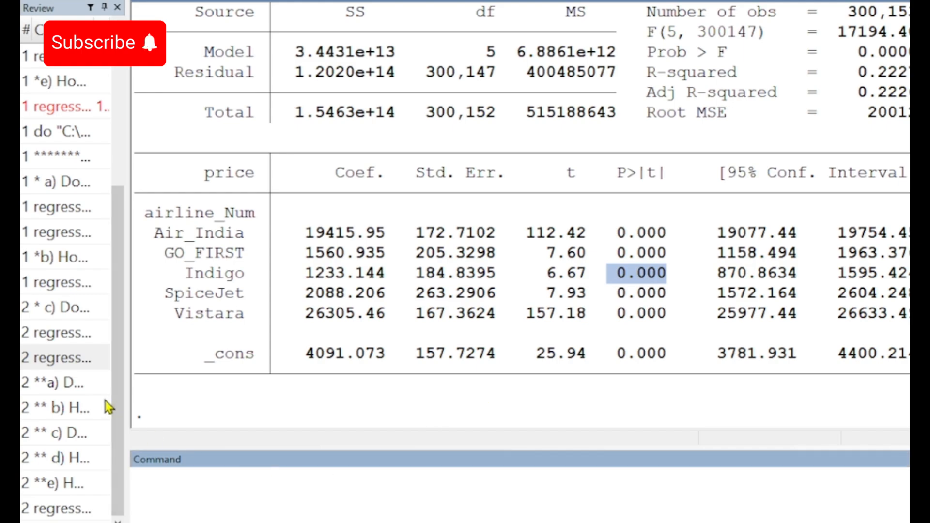
{"action": "left_click", "coordinate": [72, 407]}
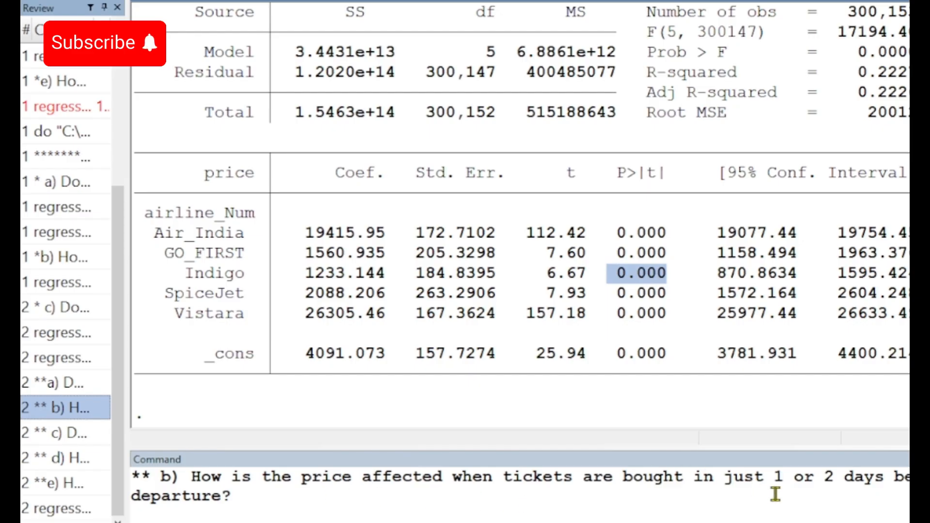
{"action": "key", "text": "Return"}
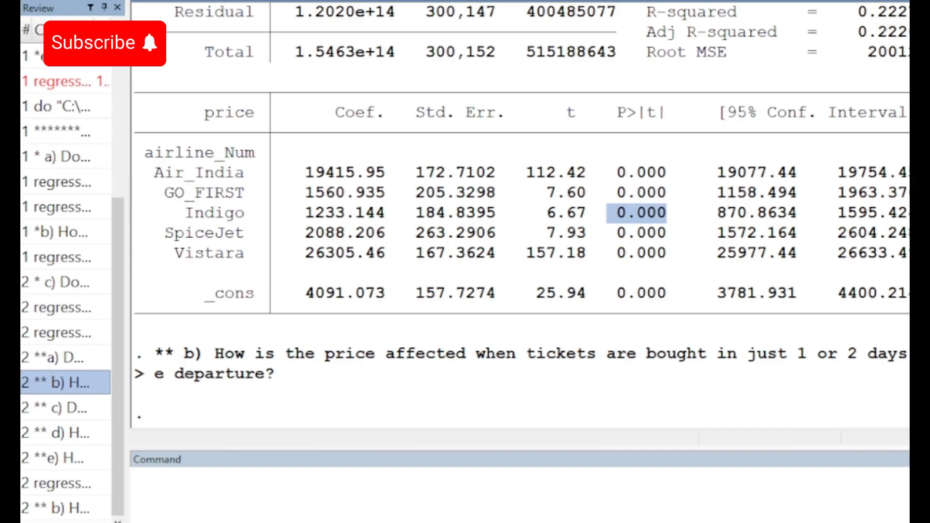
Step: Regress ticket price on the days remaining before departure with regress price days_left
{"action": "double_click", "coordinate": [909, 242]}
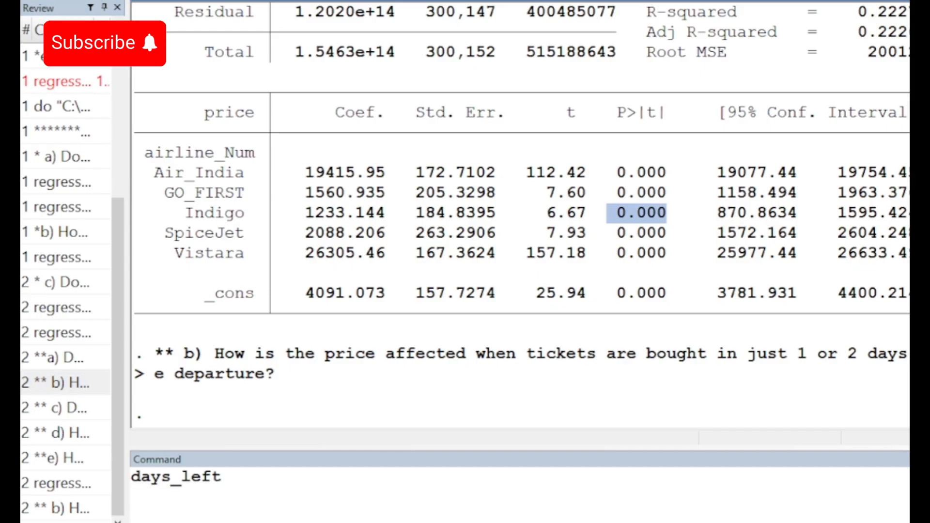
{"action": "left_click", "coordinate": [138, 477]}
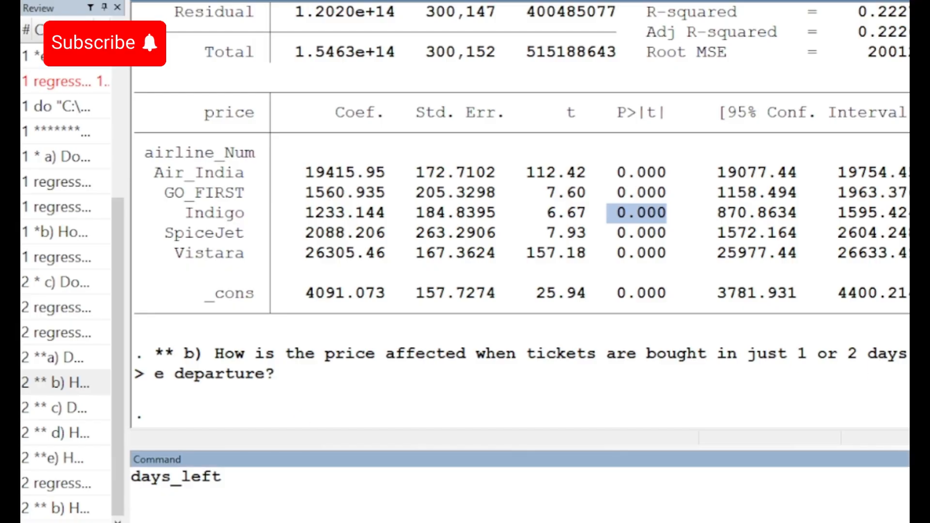
{"action": "double_click", "coordinate": [909, 252]}
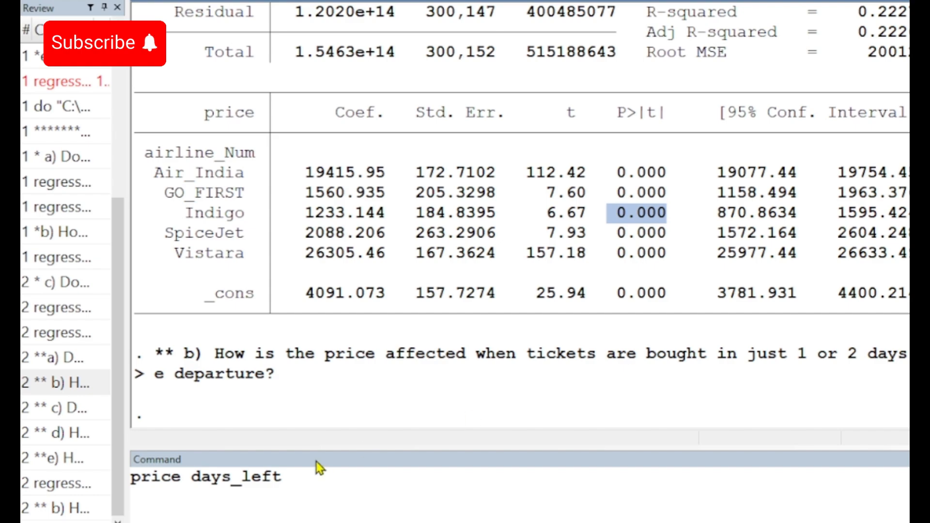
{"action": "left_click", "coordinate": [134, 477]}
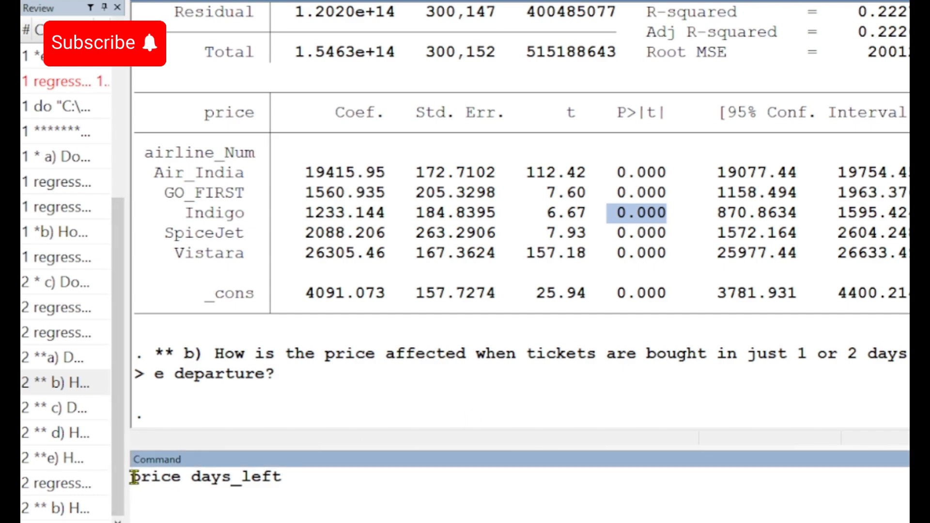
{"action": "type", "text": "regress"}
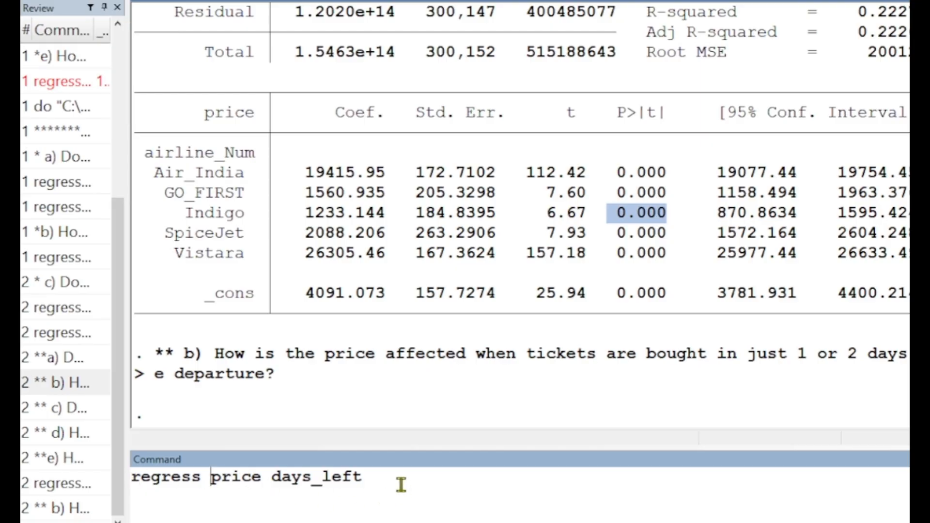
{"action": "key", "text": "Return"}
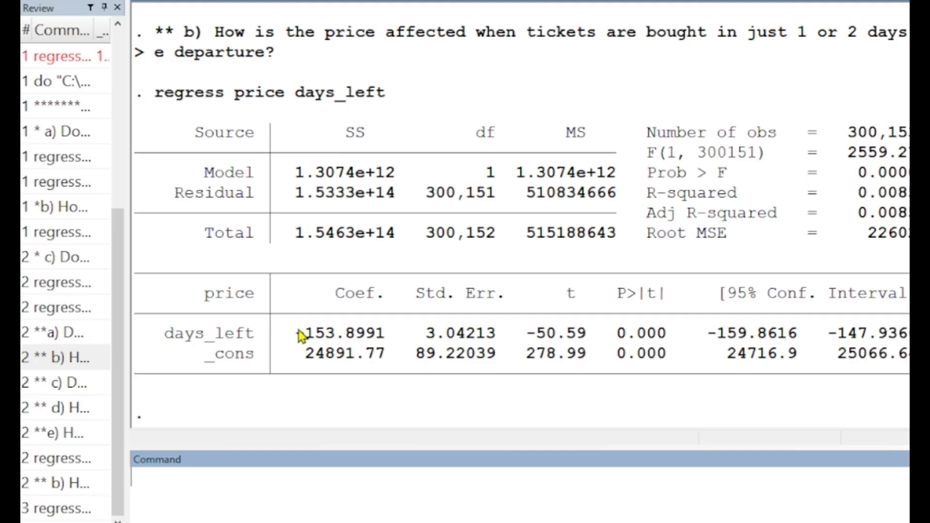
Step: Examine the days_left coefficient and the _cons term in the regression of price on days_left
{"action": "left_click_drag", "start_coordinate": [295, 335], "coordinate": [380, 340]}
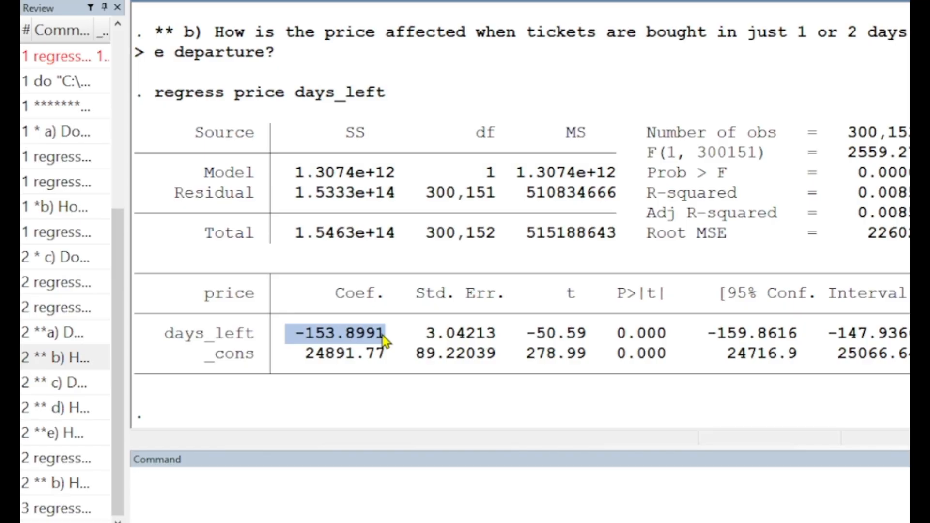
{"action": "left_click", "coordinate": [334, 372]}
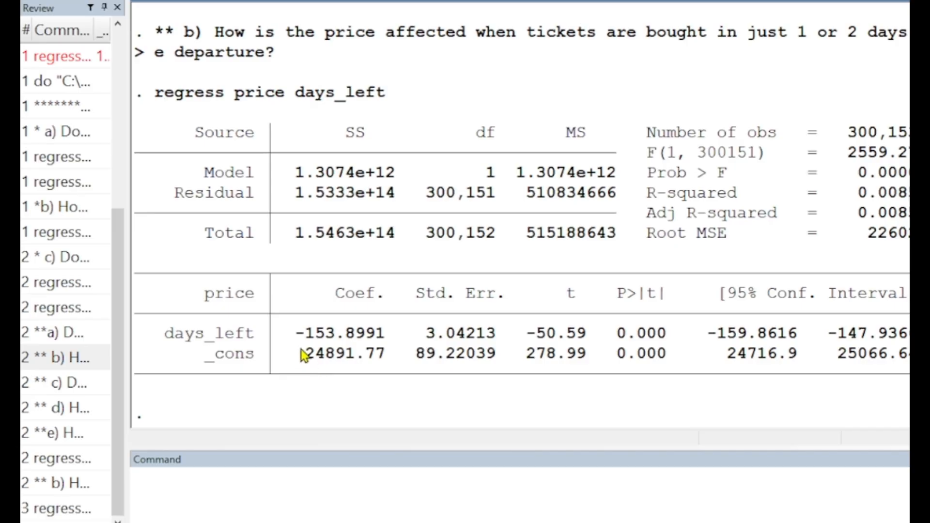
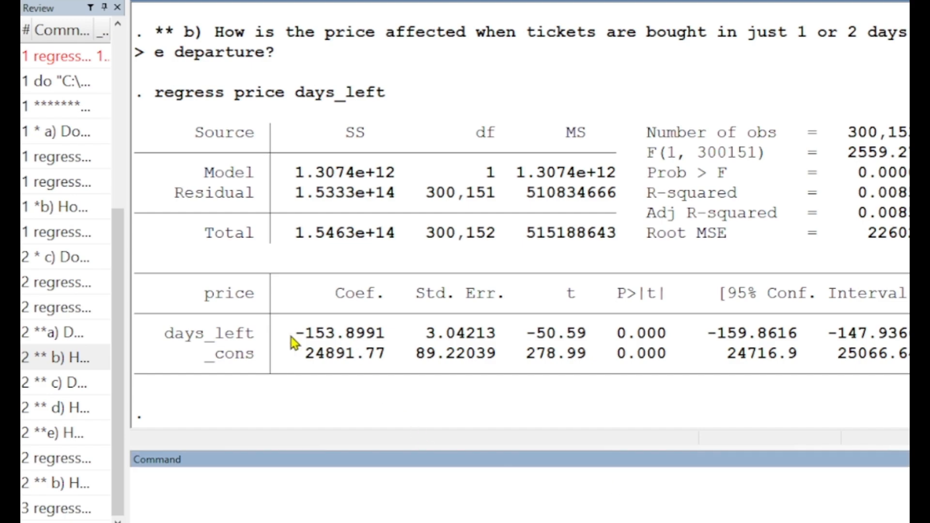
{"action": "left_click_drag", "start_coordinate": [283, 335], "coordinate": [380, 342]}
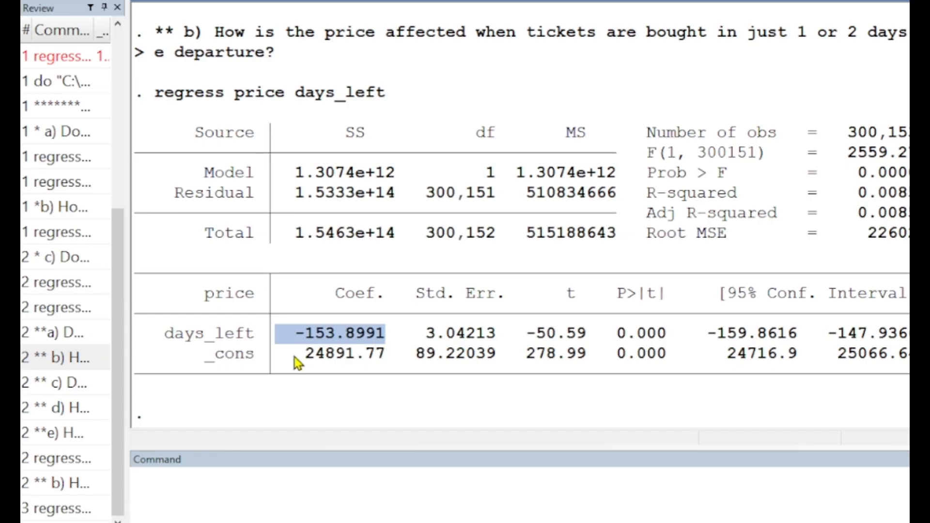
{"action": "left_click_drag", "start_coordinate": [287, 355], "coordinate": [388, 361]}
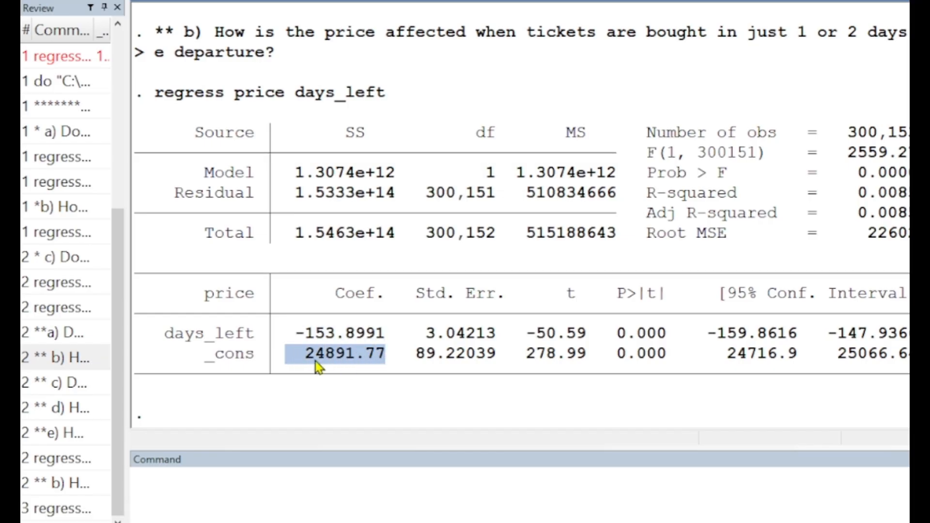
Step: Review the _cons term, the days_left coefficient and its P>|t| value in the price regression table
{"action": "left_click_drag", "start_coordinate": [296, 356], "coordinate": [393, 356]}
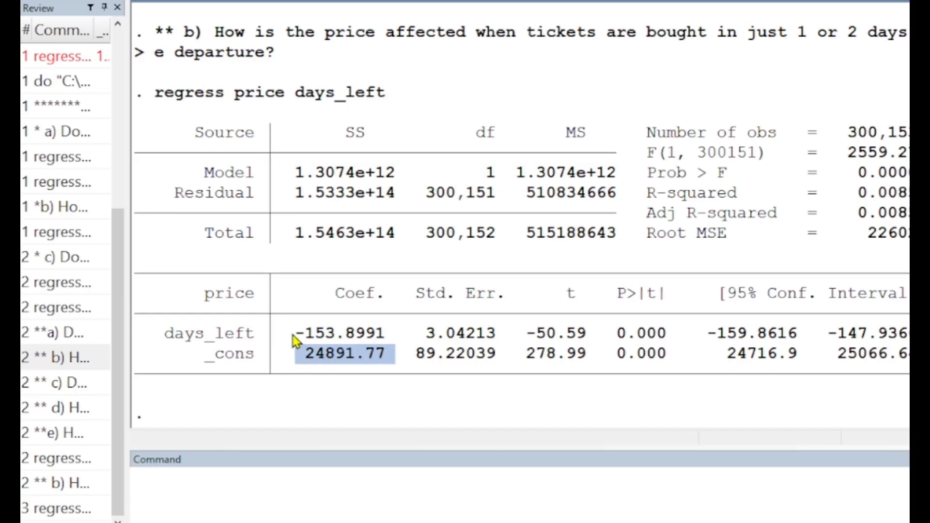
{"action": "left_click_drag", "start_coordinate": [292, 333], "coordinate": [383, 343]}
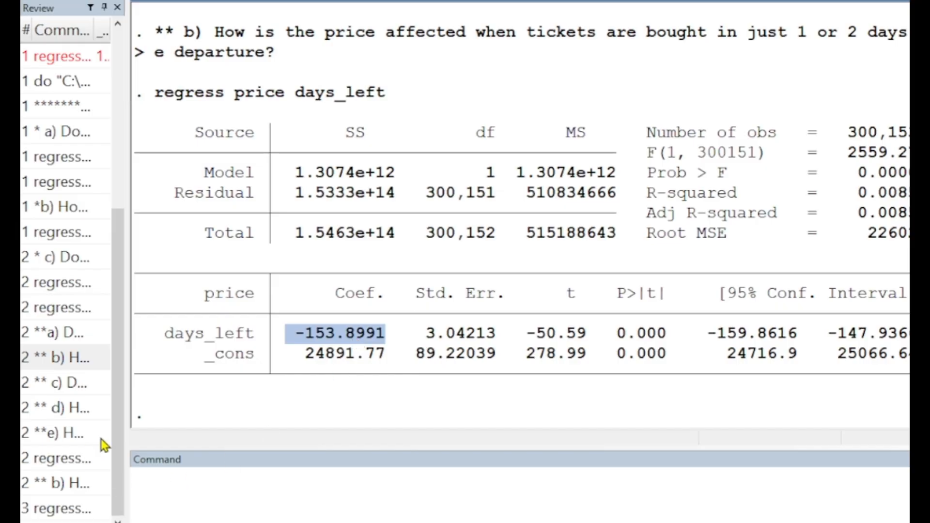
{"action": "left_click_drag", "start_coordinate": [676, 334], "coordinate": [622, 336]}
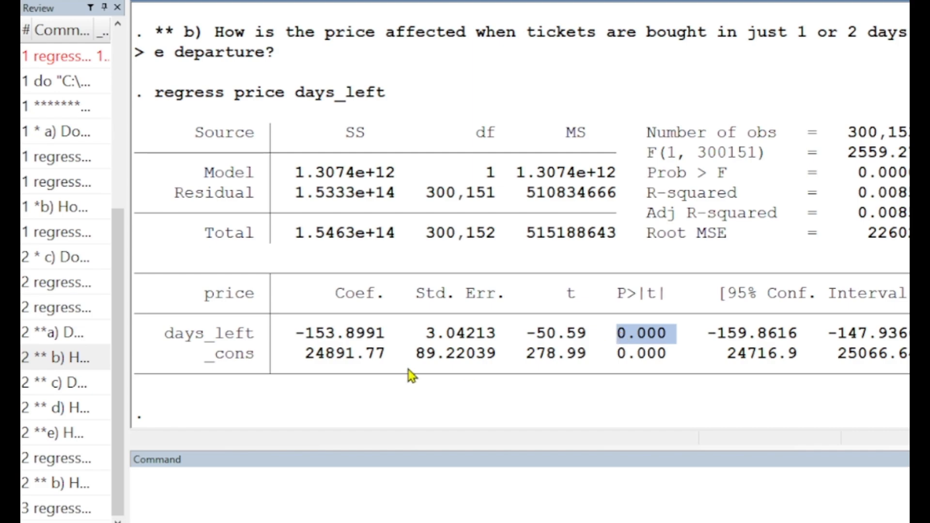
Step: Repeat the comment line for question c), on whether ticket price changes with departure time and arrival time
{"action": "left_click", "coordinate": [55, 387]}
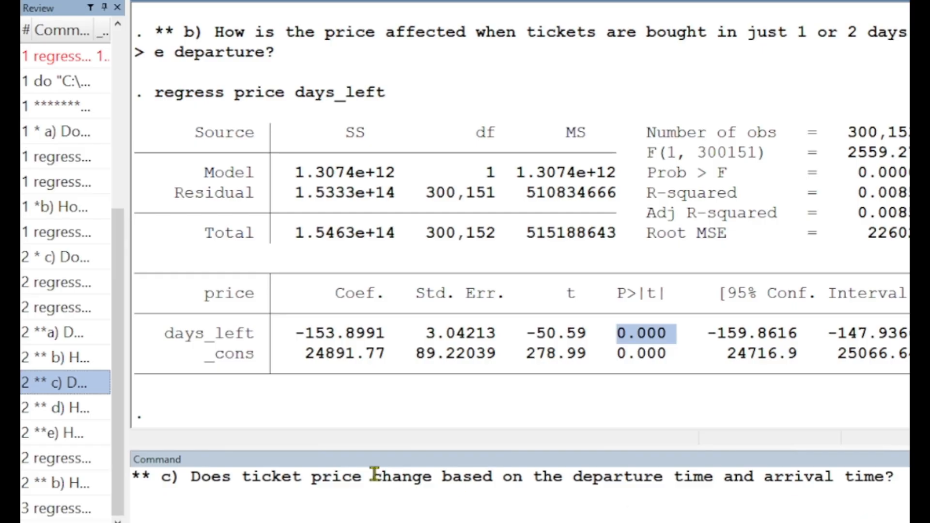
{"action": "left_click", "coordinate": [69, 508]}
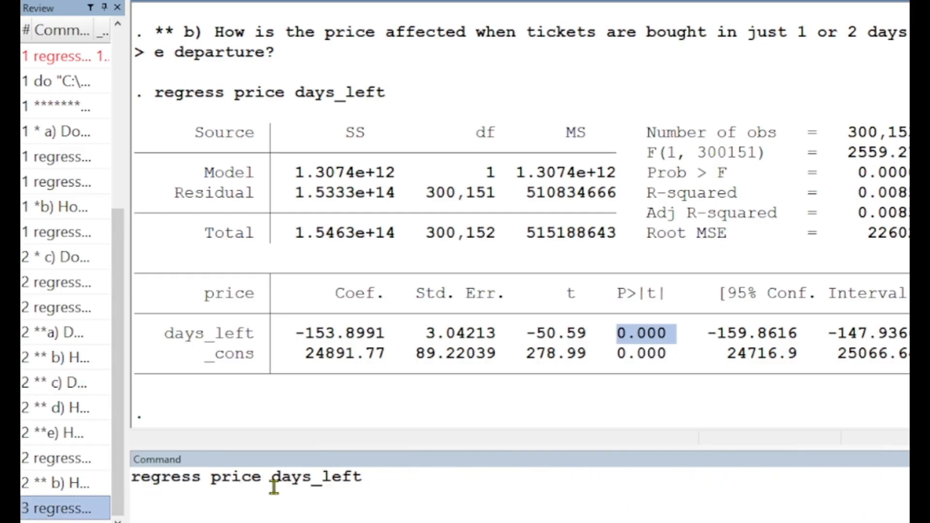
{"action": "left_click", "coordinate": [371, 480]}
{"action": "left_click_drag", "start_coordinate": [275, 477], "coordinate": [372, 478]}
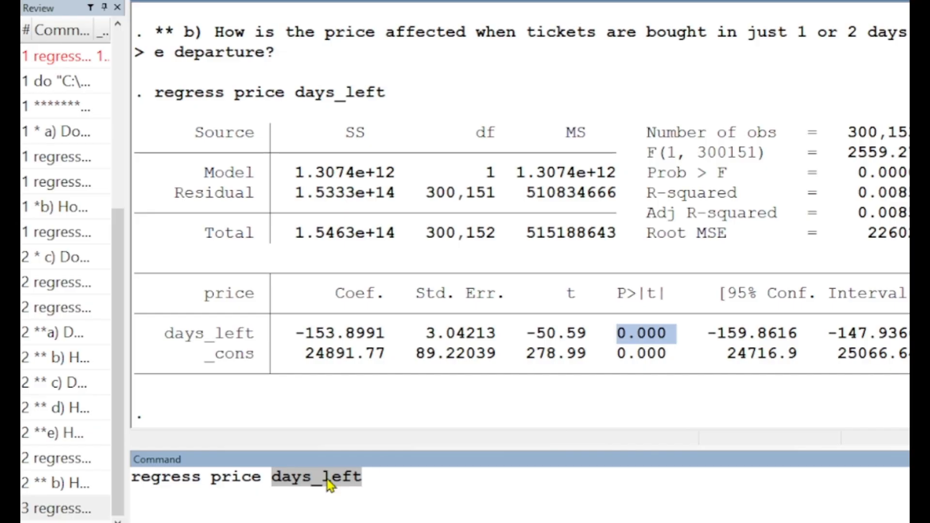
{"action": "left_click", "coordinate": [66, 385]}
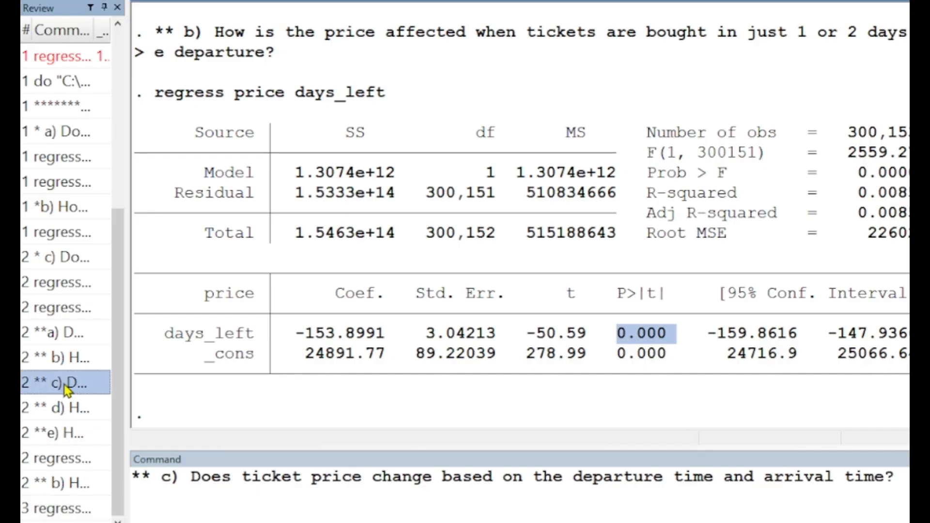
{"action": "double_click", "coordinate": [67, 387]}
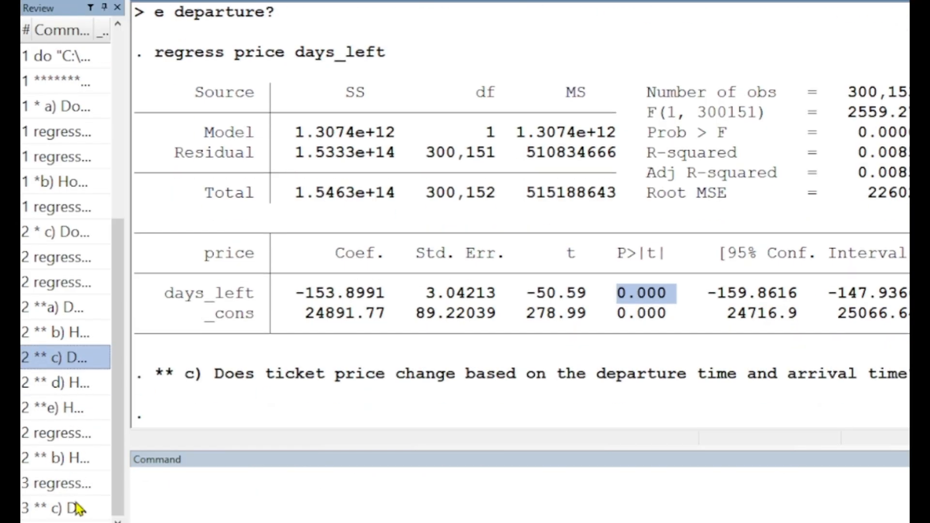
Step: Regress ticket price on categorical departure and arrival times with regress price i.departure_time_Num i.arrival_time_Num
{"action": "left_click", "coordinate": [58, 485]}
{"action": "left_click_drag", "start_coordinate": [262, 482], "coordinate": [383, 482]}
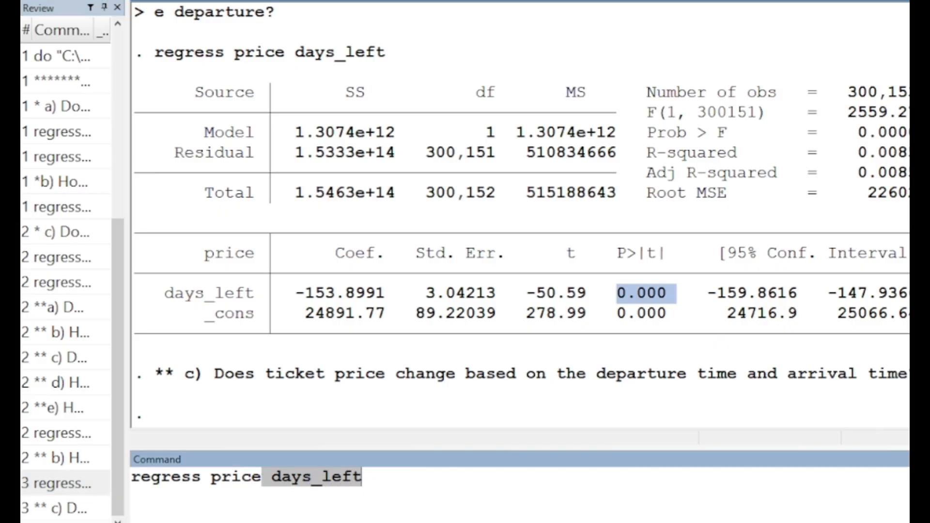
{"action": "double_click", "coordinate": [909, 194]}
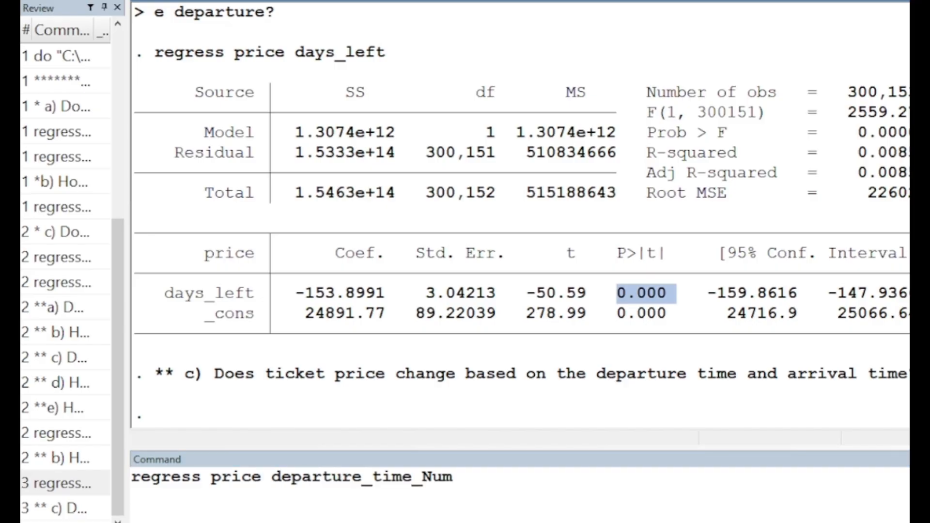
{"action": "double_click", "coordinate": [909, 194]}
{"action": "left_click", "coordinate": [462, 473]}
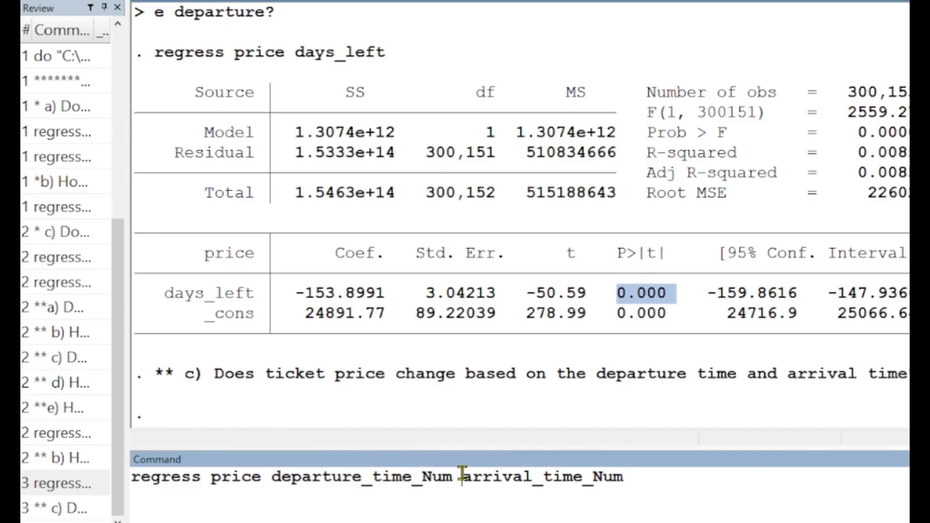
{"action": "type", "text": "i."}
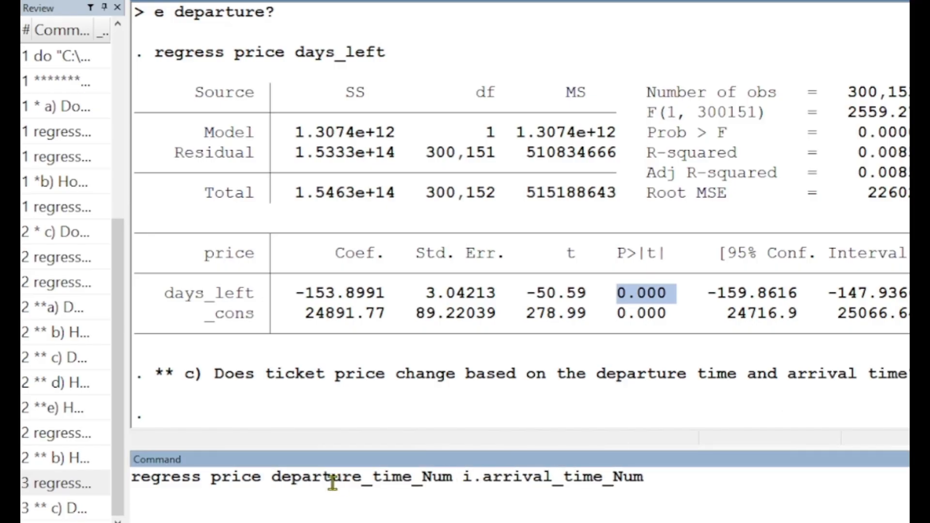
{"action": "left_click", "coordinate": [274, 479]}
{"action": "type", "text": "i."}
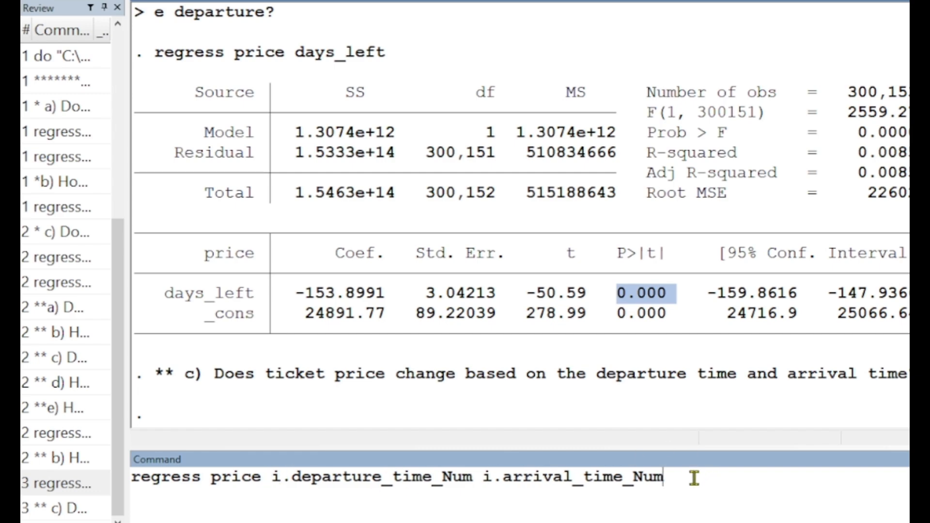
{"action": "key", "text": "Return"}
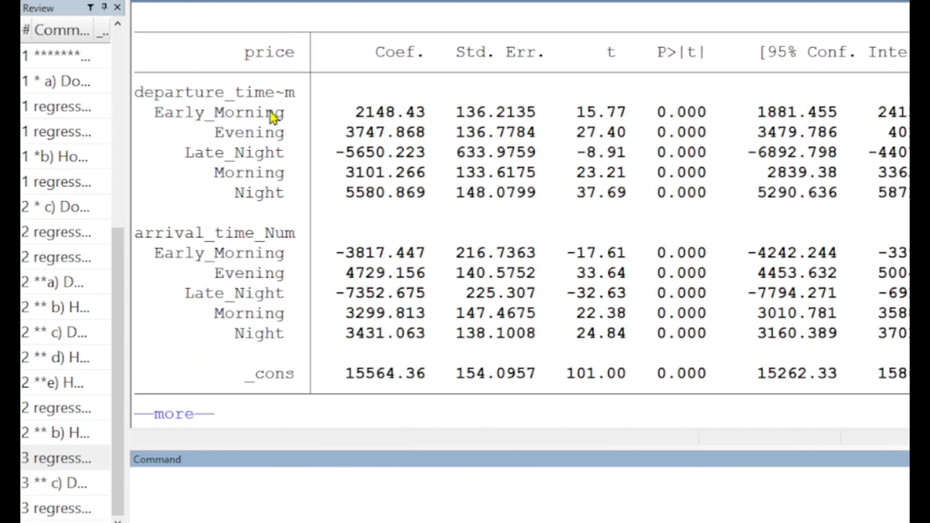
Step: Examine the Late_Night departure coefficient and the Early_Morning and Late_Night arrival coefficients in the regression table
{"action": "left_click_drag", "start_coordinate": [144, 92], "coordinate": [237, 97]}
{"action": "left_click_drag", "start_coordinate": [186, 156], "coordinate": [429, 153]}
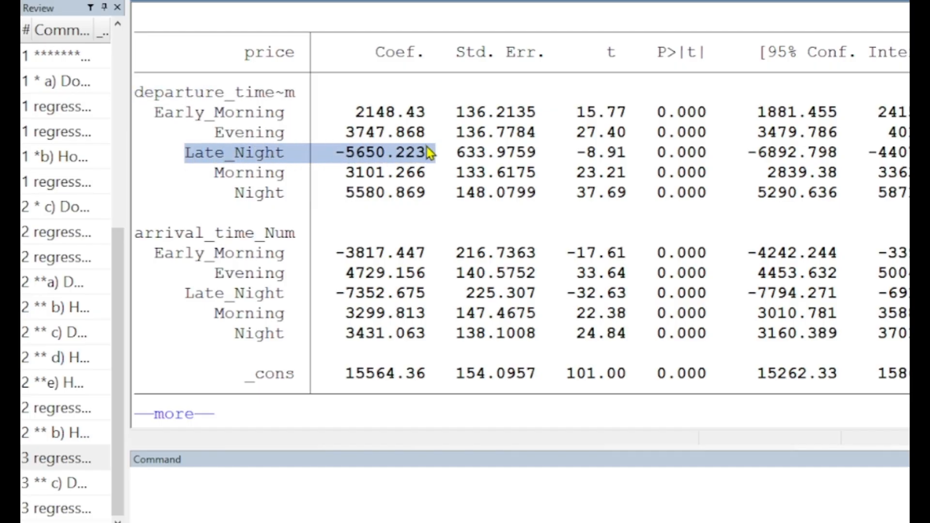
{"action": "left_click_drag", "start_coordinate": [148, 254], "coordinate": [418, 268]}
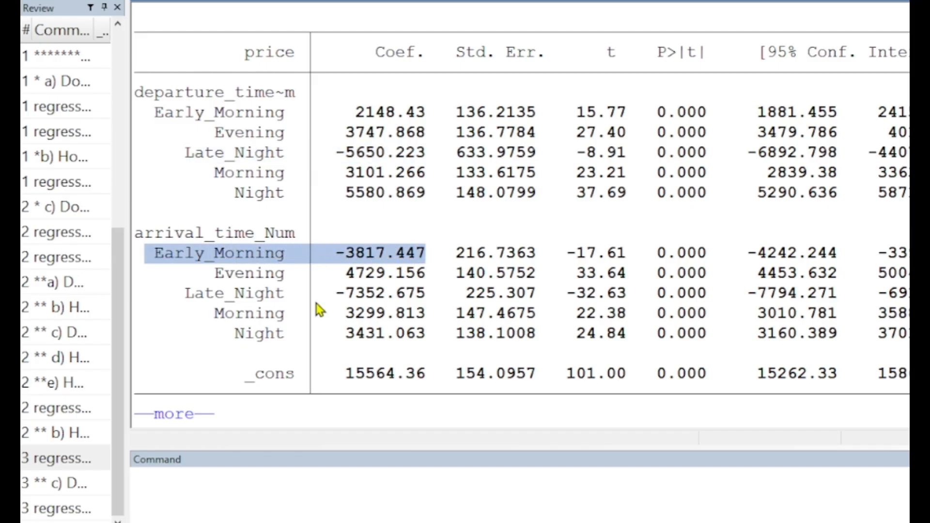
{"action": "left_click_drag", "start_coordinate": [184, 294], "coordinate": [423, 296]}
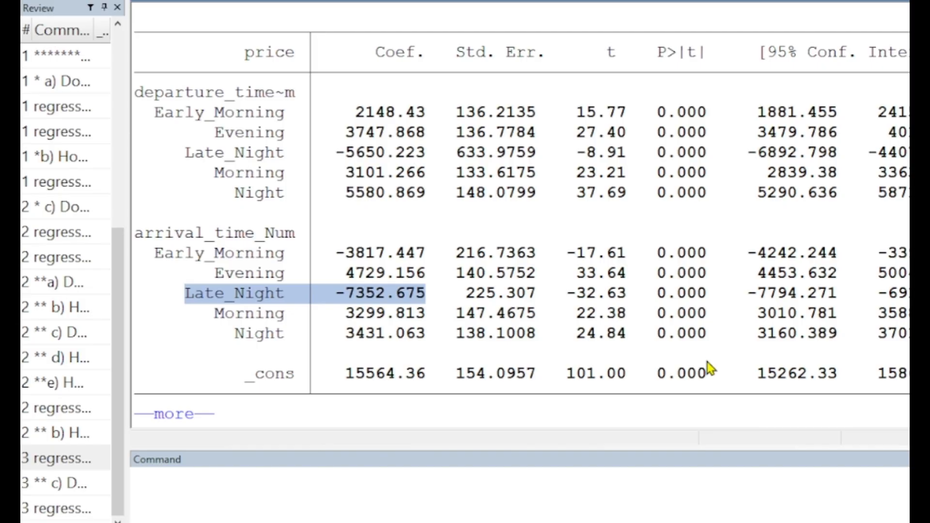
Step: Compare the coefficients of all departure times, from Early_Morning to Night, and check their P>|t| values
{"action": "left_click_drag", "start_coordinate": [346, 113], "coordinate": [406, 116]}
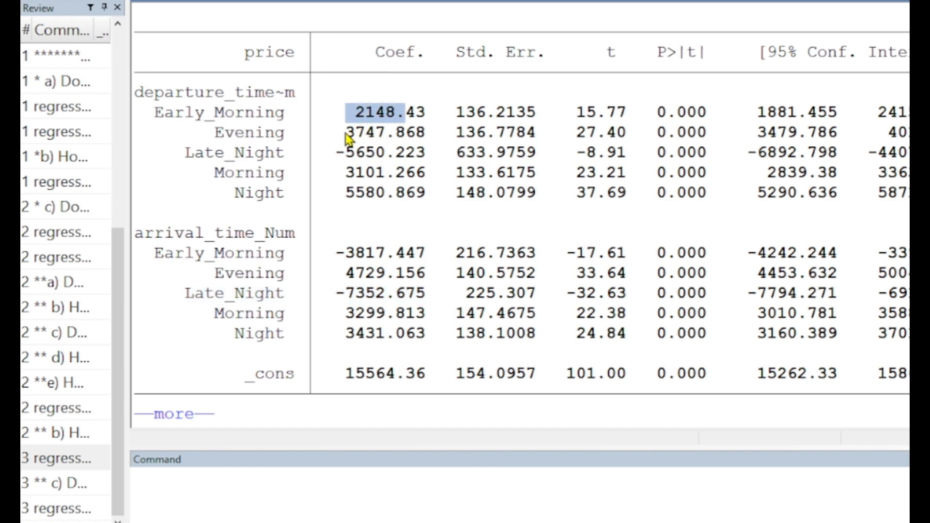
{"action": "left_click_drag", "start_coordinate": [346, 136], "coordinate": [386, 139]}
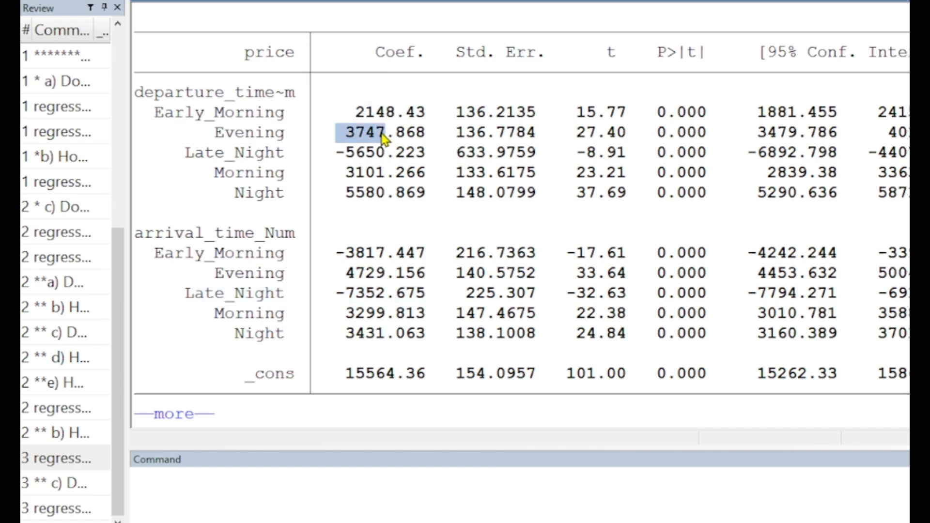
{"action": "left_click_drag", "start_coordinate": [330, 155], "coordinate": [380, 158]}
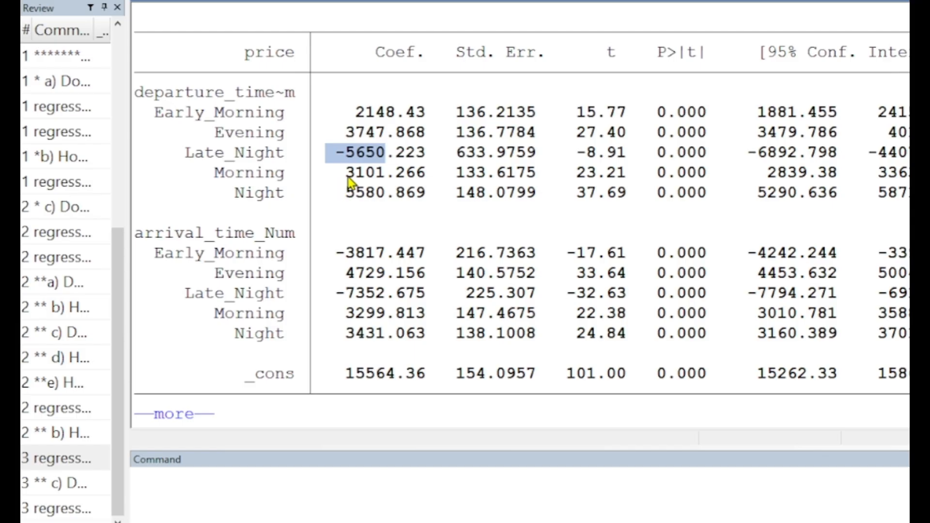
{"action": "left_click_drag", "start_coordinate": [347, 173], "coordinate": [393, 177]}
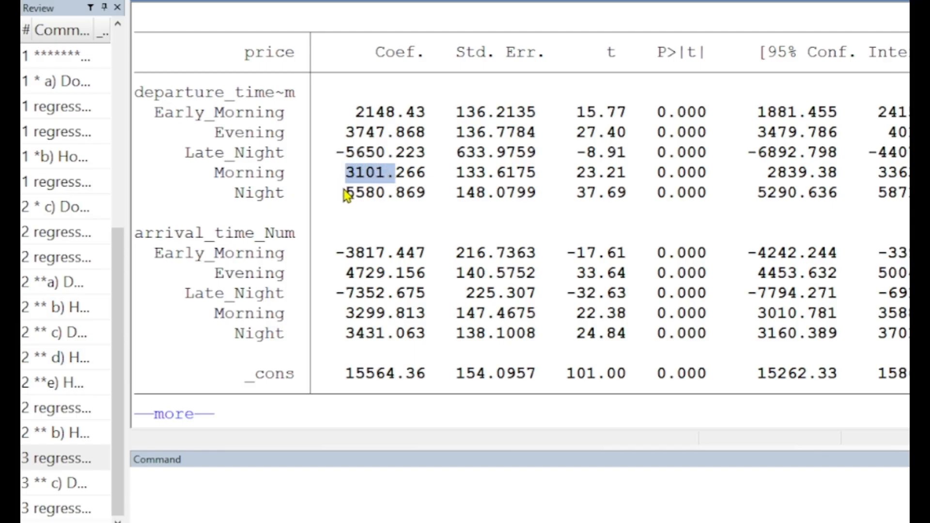
{"action": "left_click_drag", "start_coordinate": [347, 196], "coordinate": [385, 201]}
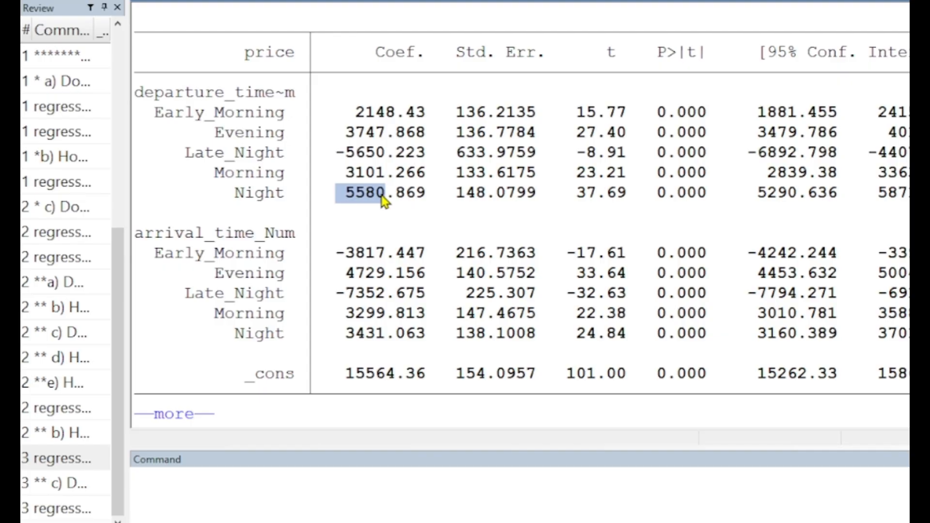
{"action": "left_click_drag", "start_coordinate": [658, 114], "coordinate": [695, 199]}
{"action": "left_click", "coordinate": [696, 199]}
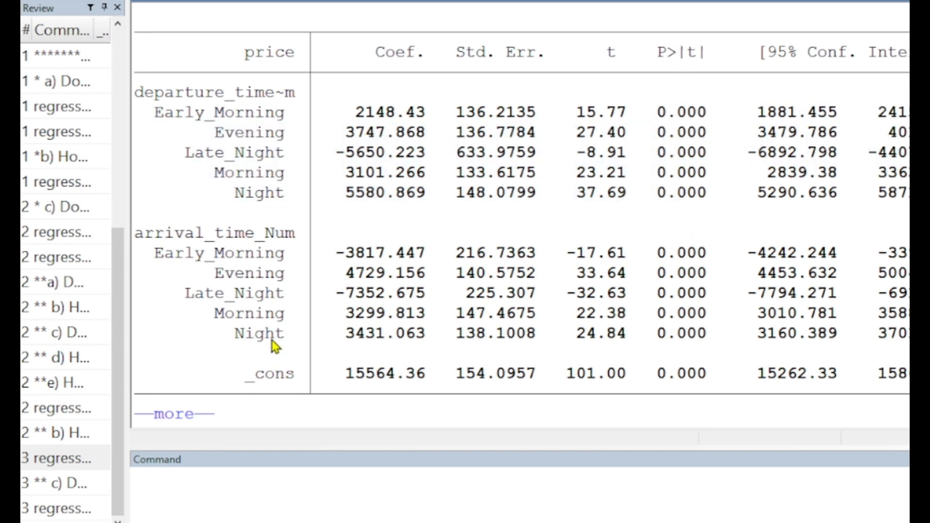
Step: Compare the Early_Morning and Late_Night arrival coefficients with the _cons term of the regression
{"action": "left_click_drag", "start_coordinate": [336, 252], "coordinate": [380, 252]}
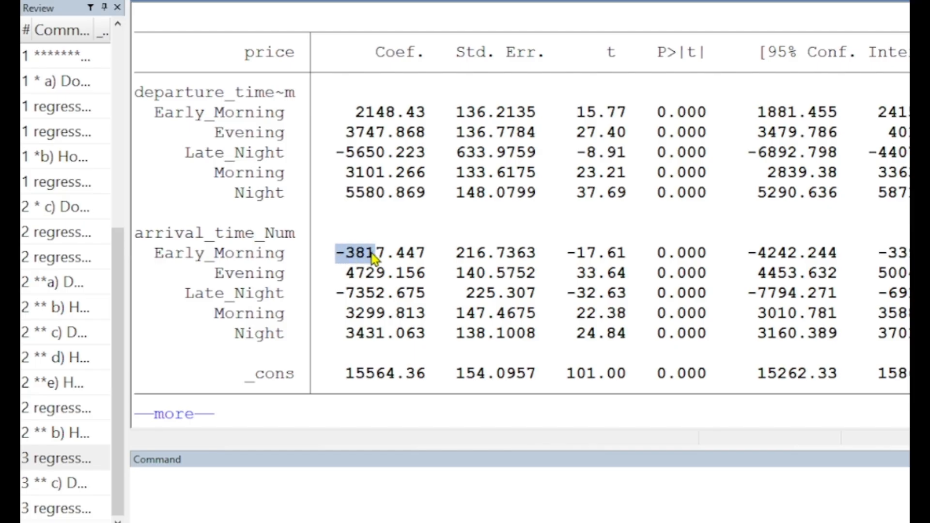
{"action": "left_click_drag", "start_coordinate": [325, 293], "coordinate": [374, 301]}
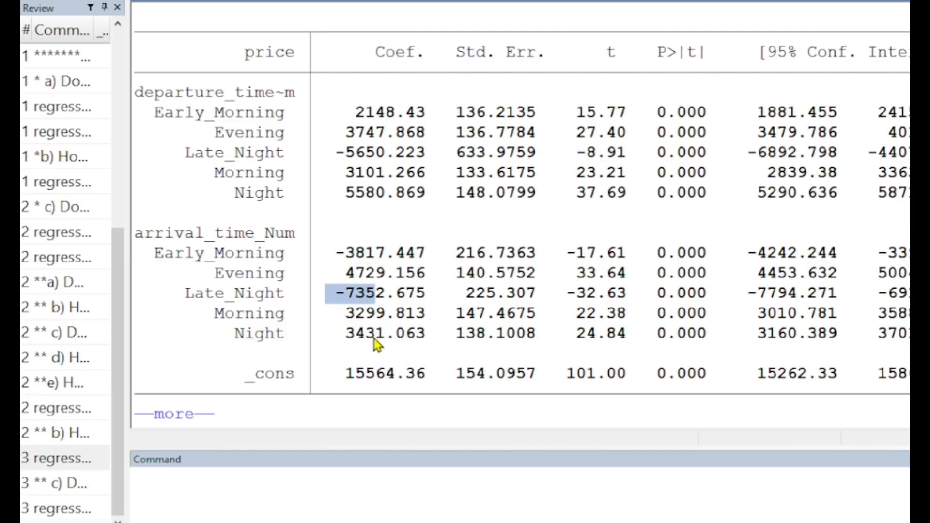
{"action": "left_click_drag", "start_coordinate": [338, 378], "coordinate": [432, 374]}
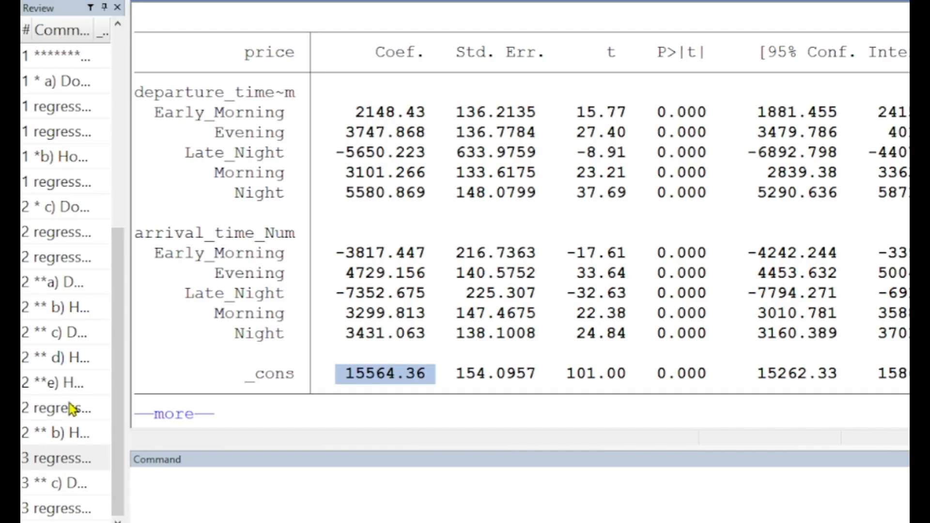
Step: Clear the pending more condition and repeat the comment line for question d), on price changes with Source and Destination
{"action": "left_click", "coordinate": [63, 341]}
{"action": "left_click", "coordinate": [63, 342]}
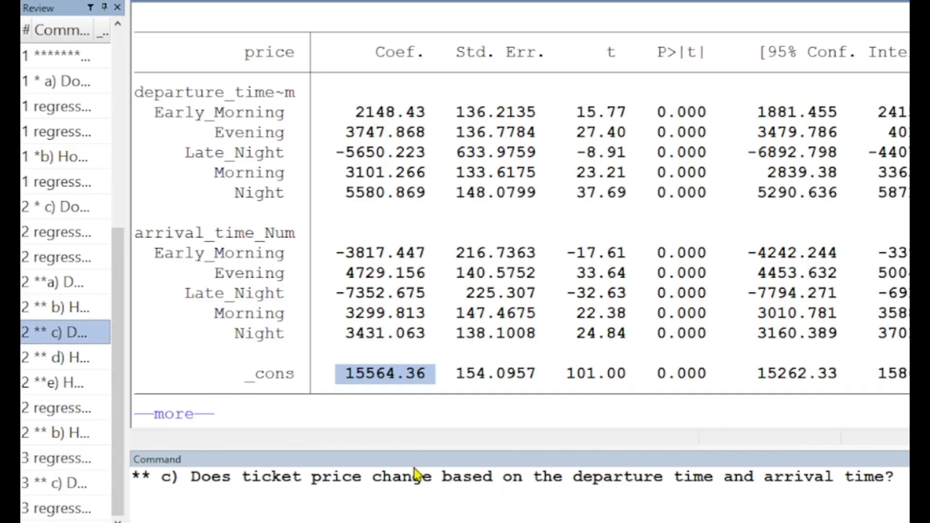
{"action": "left_click", "coordinate": [68, 359]}
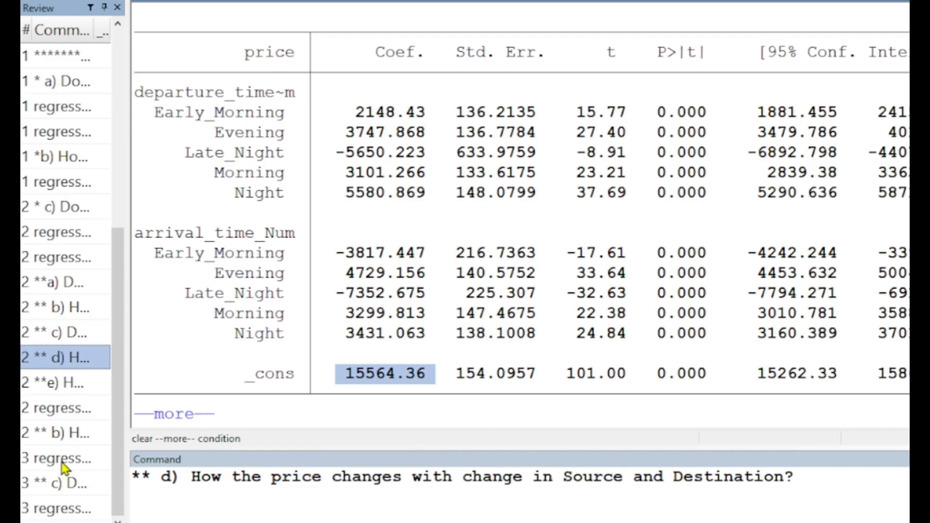
{"action": "key", "text": "space"}
Step: Regress ticket price on categorical source and destination cities with regress price i.source_city_Num i.destination_city_Num
{"action": "left_click", "coordinate": [46, 510]}
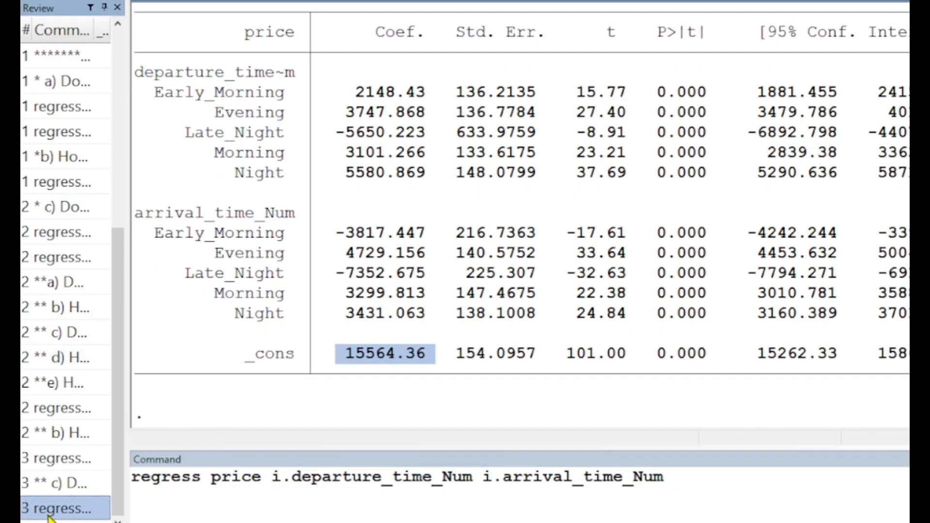
{"action": "left_click_drag", "start_coordinate": [294, 480], "coordinate": [436, 477]}
{"action": "key", "text": "Return"}
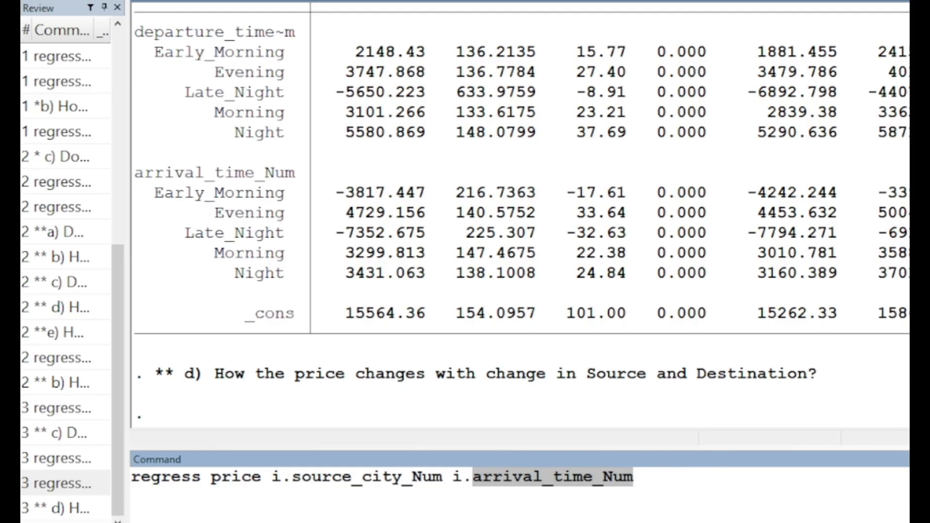
{"action": "type", "text": "destination_city_Num"}
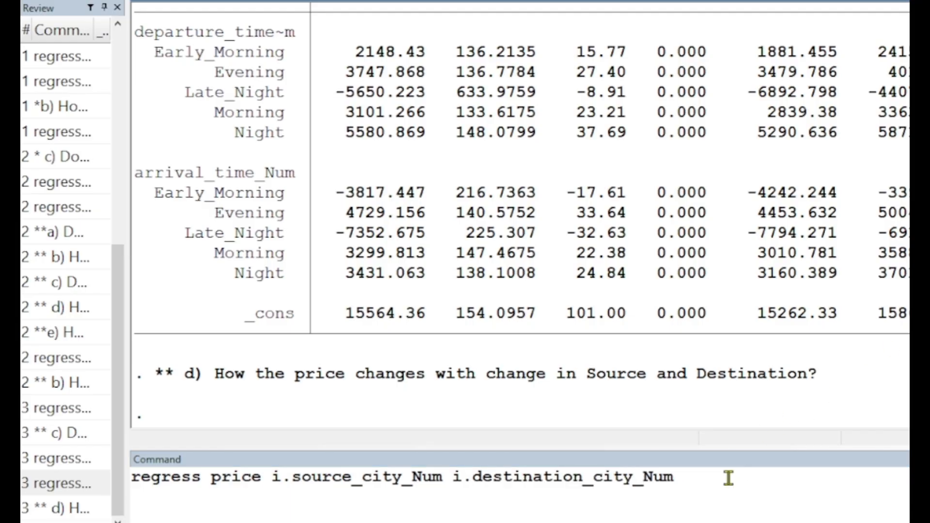
{"action": "key", "text": "Return"}
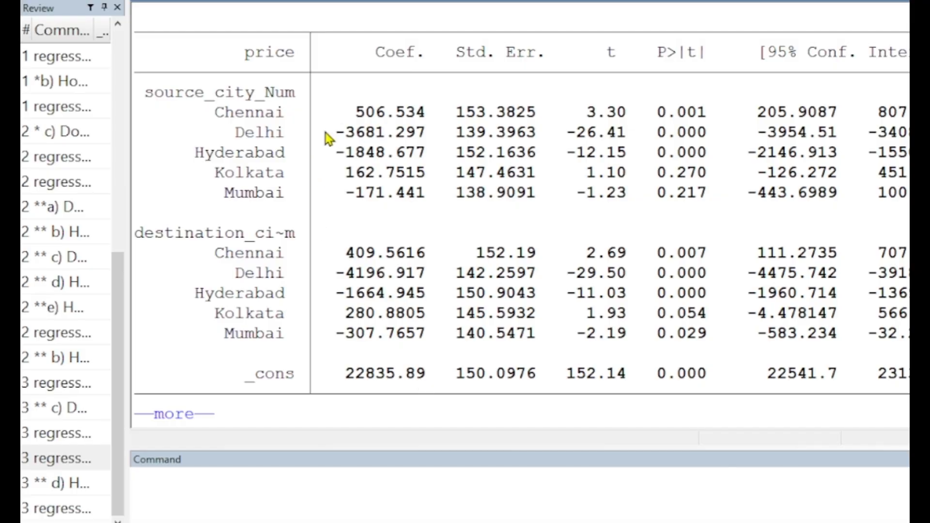
Step: Compare the source_city_Num coefficients for Chennai, Delhi, Hyderabad, Kolkata and Mumbai, and check their P>|t| values
{"action": "left_click_drag", "start_coordinate": [325, 134], "coordinate": [427, 138]}
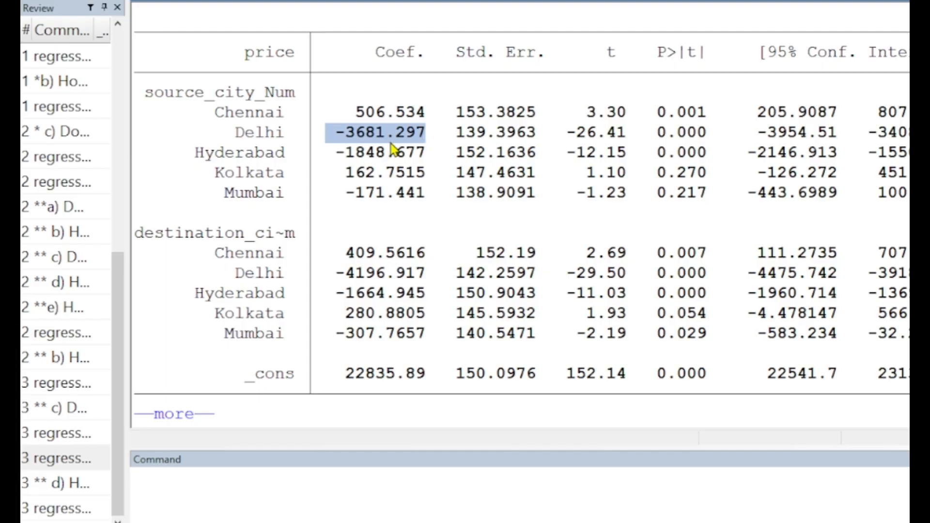
{"action": "left_click_drag", "start_coordinate": [338, 156], "coordinate": [431, 159]}
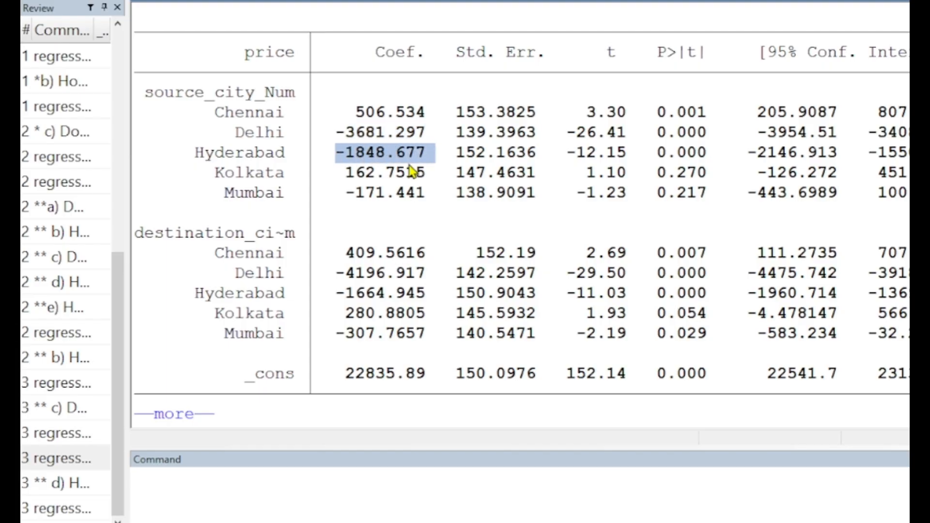
{"action": "left_click_drag", "start_coordinate": [334, 201], "coordinate": [420, 199]}
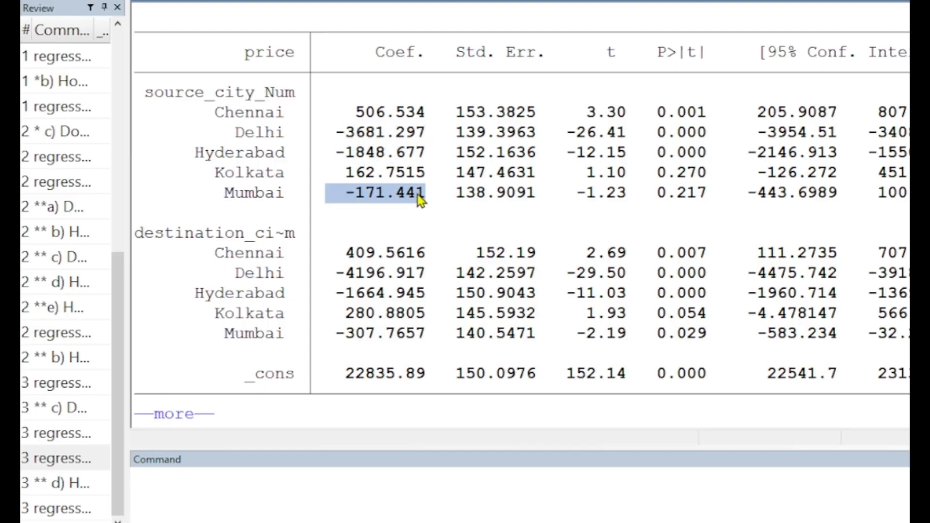
{"action": "left_click", "coordinate": [343, 199]}
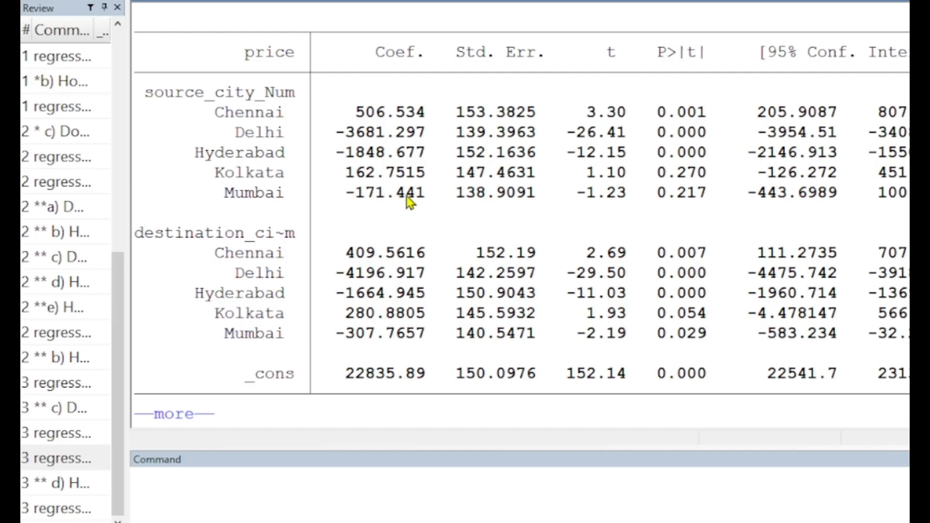
{"action": "left_click_drag", "start_coordinate": [340, 200], "coordinate": [465, 201]}
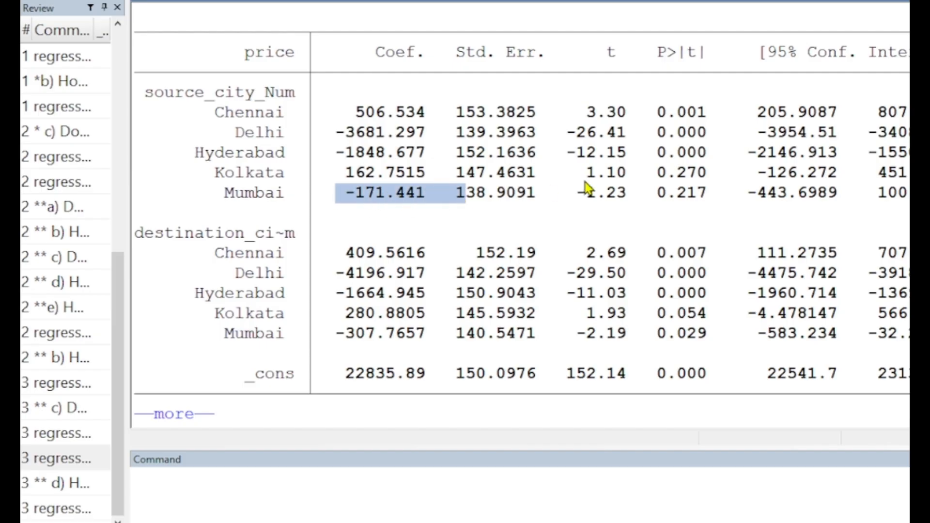
{"action": "left_click_drag", "start_coordinate": [650, 198], "coordinate": [711, 202]}
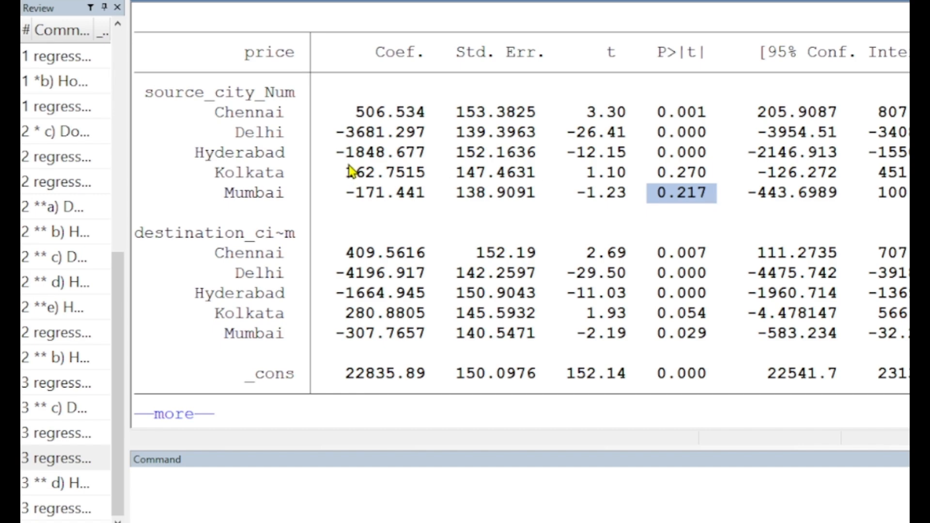
{"action": "left_click_drag", "start_coordinate": [347, 172], "coordinate": [386, 179]}
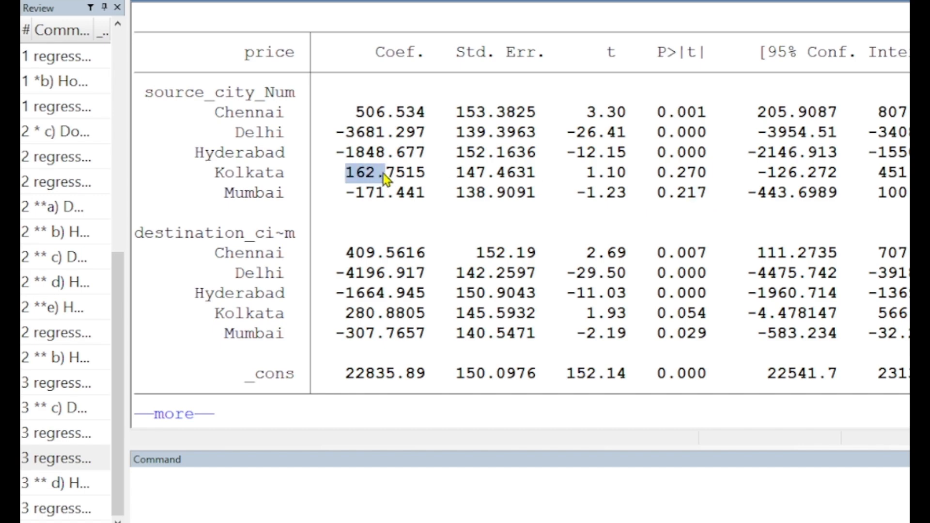
{"action": "left_click_drag", "start_coordinate": [659, 173], "coordinate": [712, 177]}
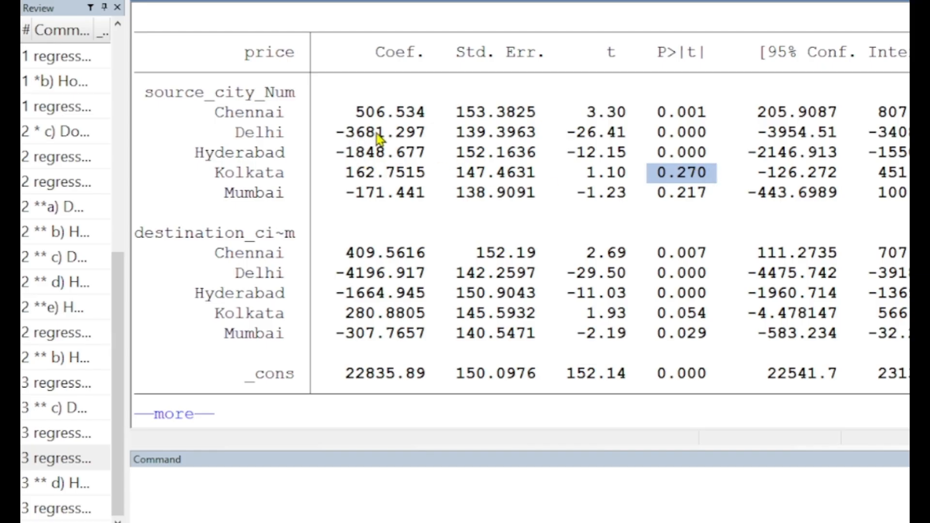
{"action": "left_click_drag", "start_coordinate": [358, 113], "coordinate": [386, 118]}
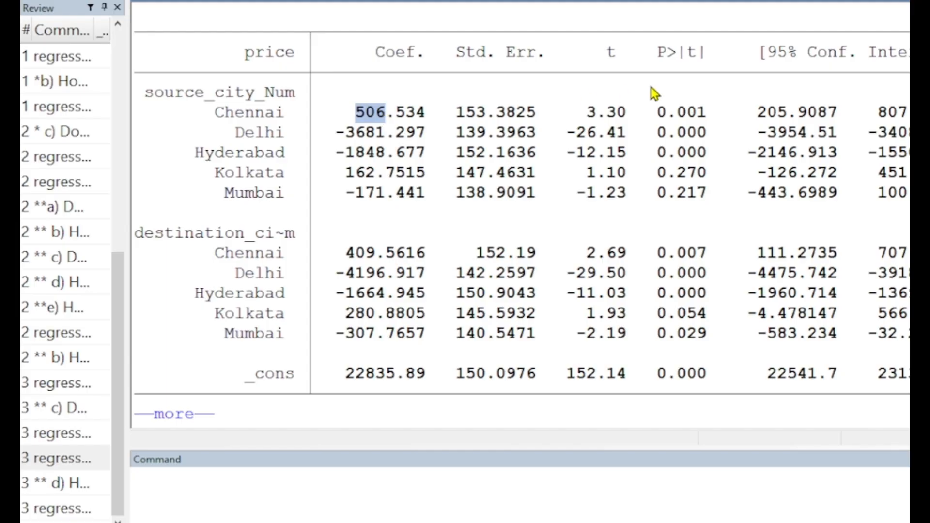
{"action": "left_click_drag", "start_coordinate": [650, 114], "coordinate": [704, 154]}
{"action": "left_click", "coordinate": [665, 110]}
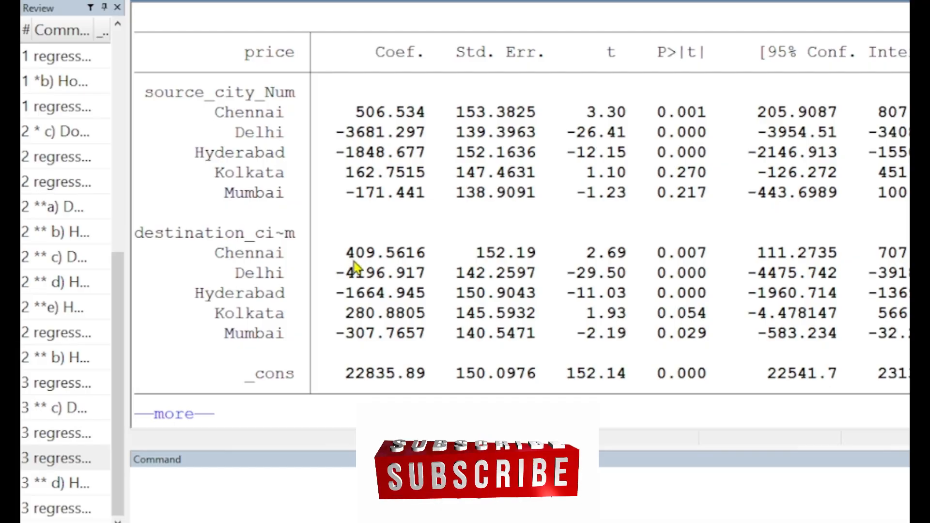
Step: Examine the destination city coefficients for Delhi, Hyderabad, Mumbai and Kolkata, checking the P>|t| value of Kolkata in particular
{"action": "left_click_drag", "start_coordinate": [337, 274], "coordinate": [385, 279]}
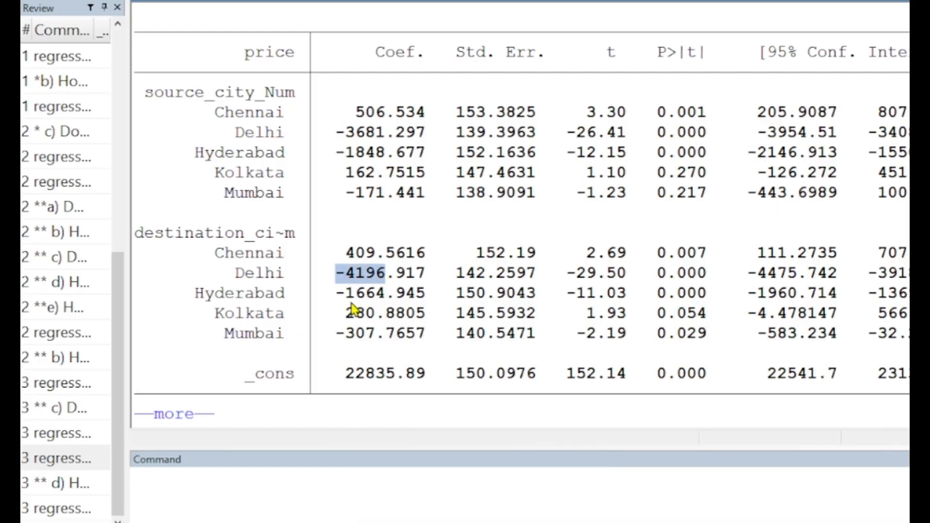
{"action": "left_click_drag", "start_coordinate": [327, 294], "coordinate": [385, 305]}
{"action": "left_click_drag", "start_coordinate": [337, 340], "coordinate": [379, 341]}
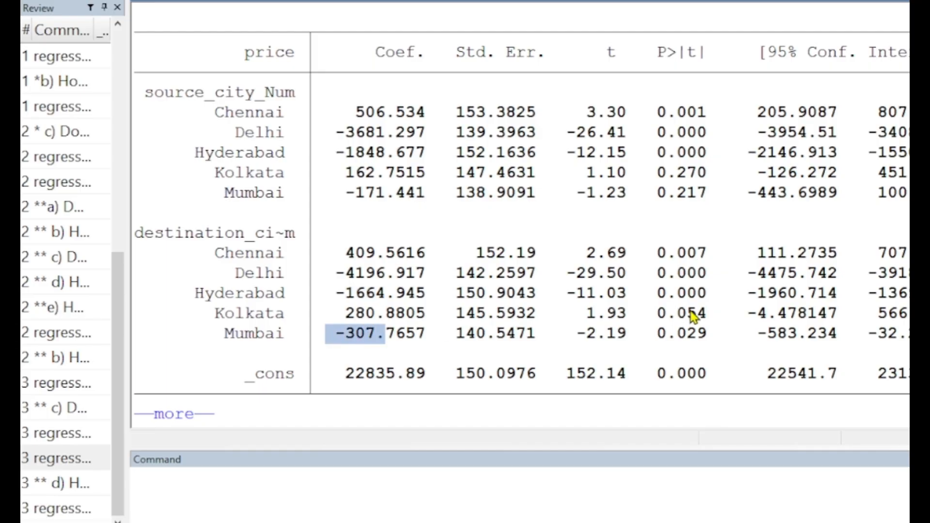
{"action": "left_click_drag", "start_coordinate": [659, 339], "coordinate": [260, 319]}
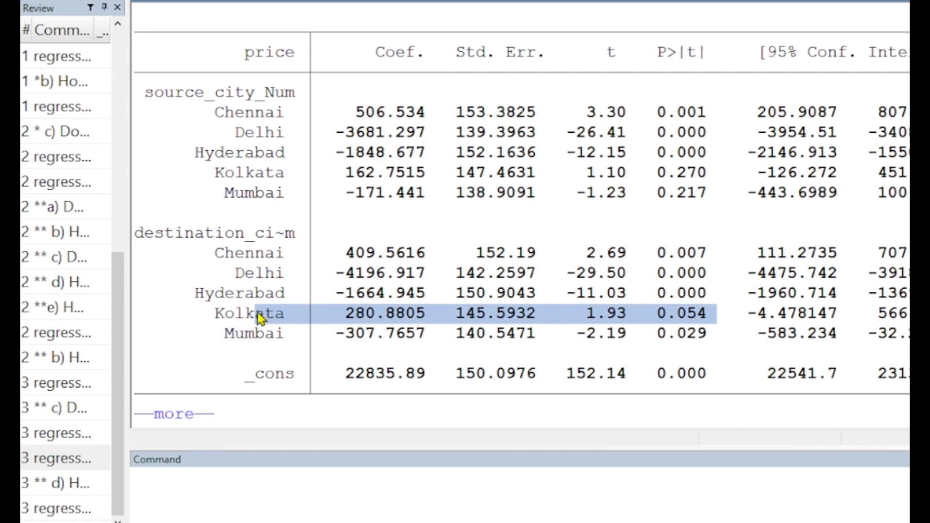
{"action": "left_click_drag", "start_coordinate": [261, 319], "coordinate": [330, 316]}
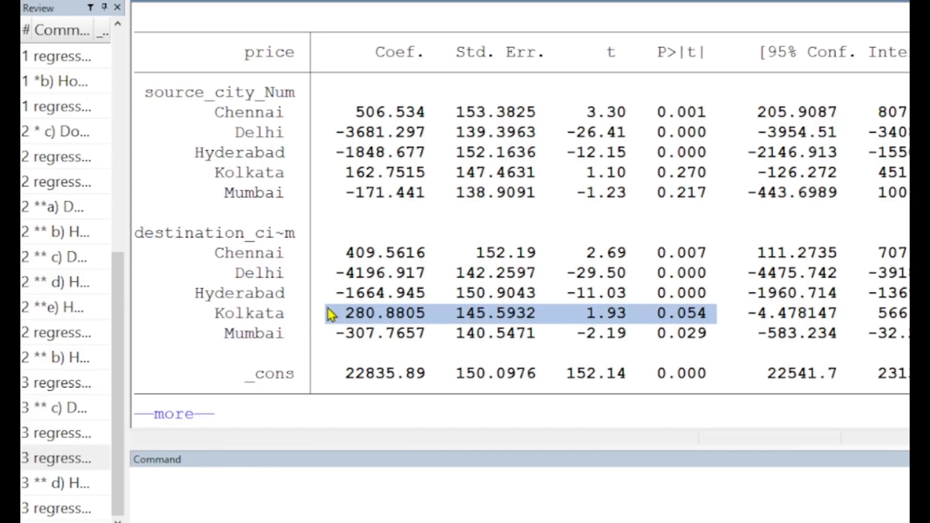
{"action": "left_click", "coordinate": [700, 320]}
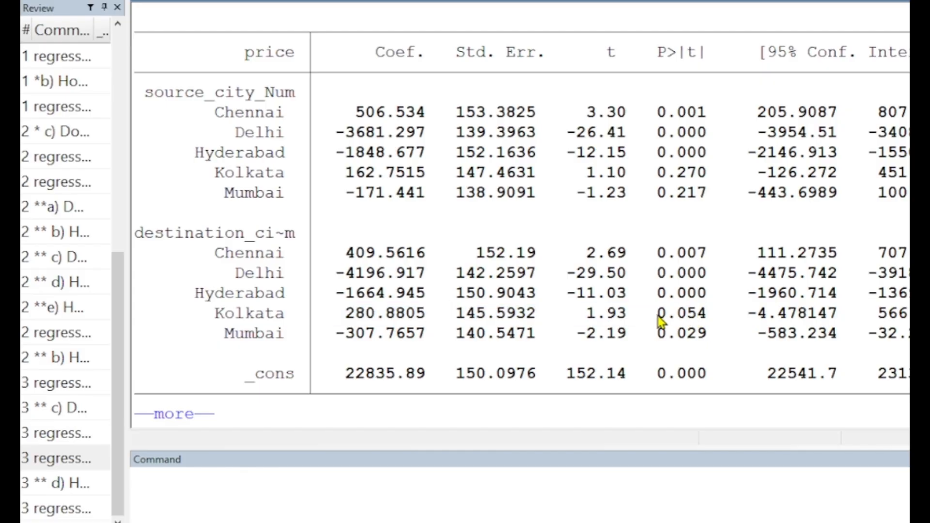
{"action": "left_click_drag", "start_coordinate": [658, 317], "coordinate": [713, 318]}
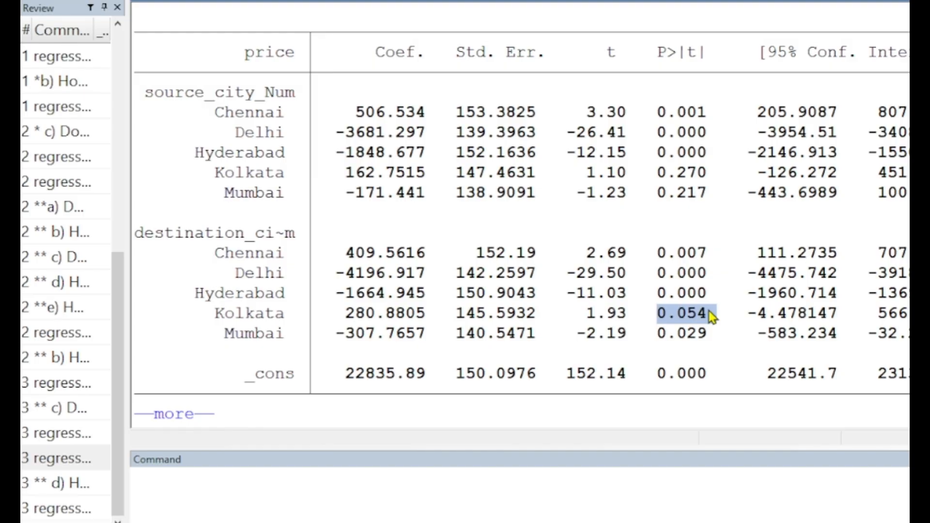
Step: Clear the pending more condition and repeat the comment line for question e), on ticket price between Economy and Business class
{"action": "key", "text": "space"}
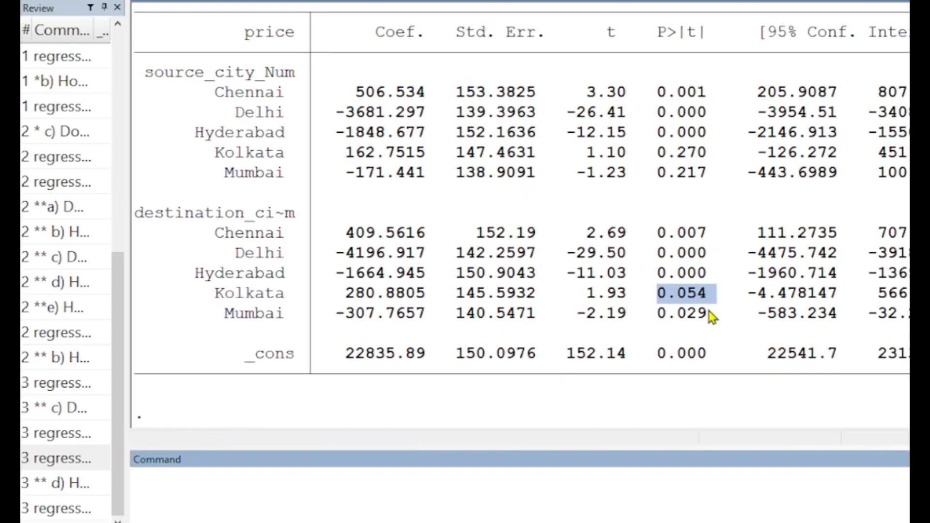
{"action": "left_click", "coordinate": [63, 306]}
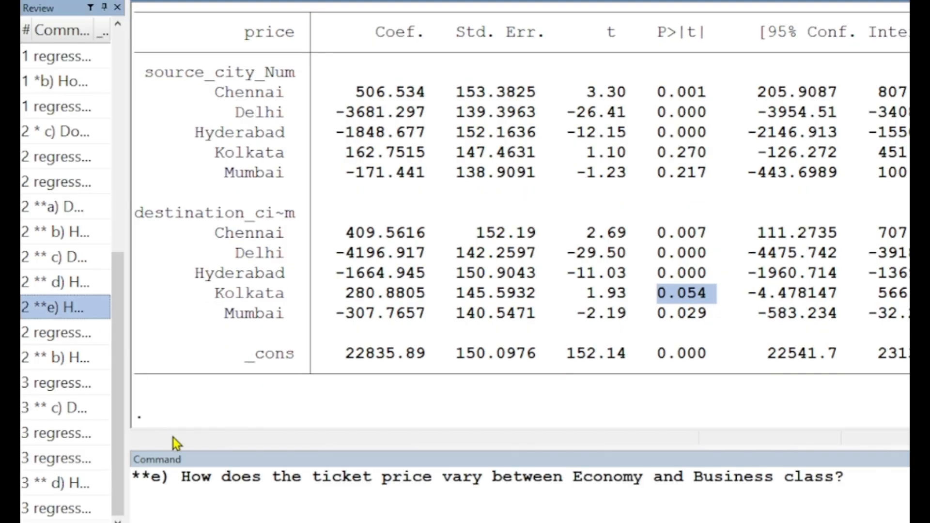
{"action": "key", "text": "Return"}
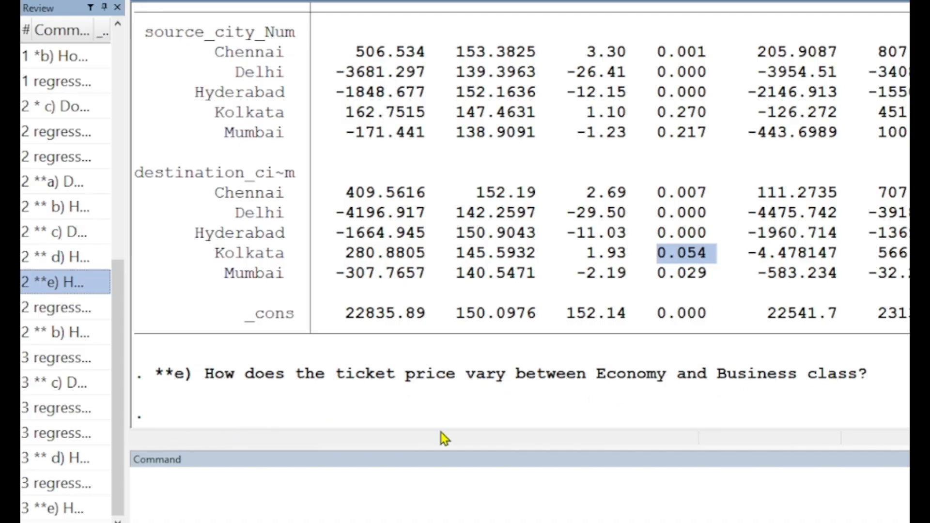
Step: Regress ticket price on categorical travel class by reworking the source and destination city regression into regress price i.class_Num
{"action": "left_click", "coordinate": [72, 485]}
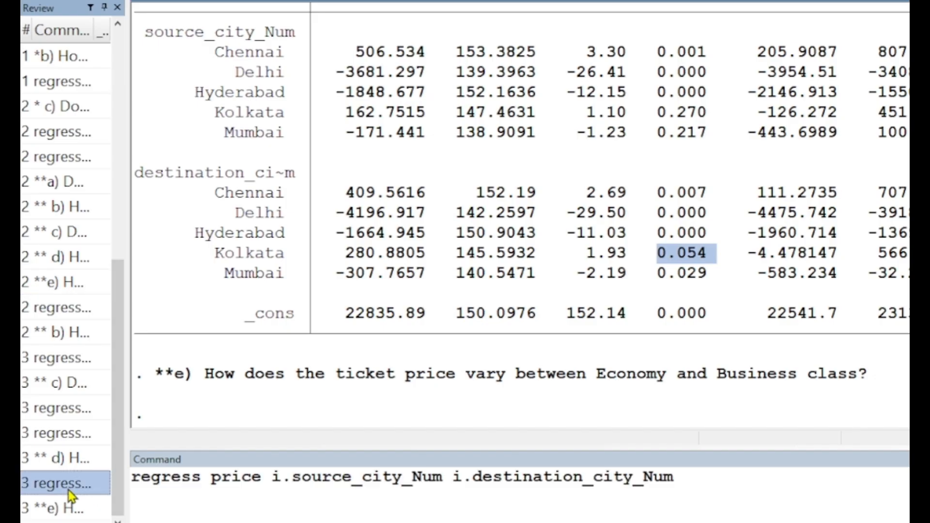
{"action": "left_click", "coordinate": [275, 480]}
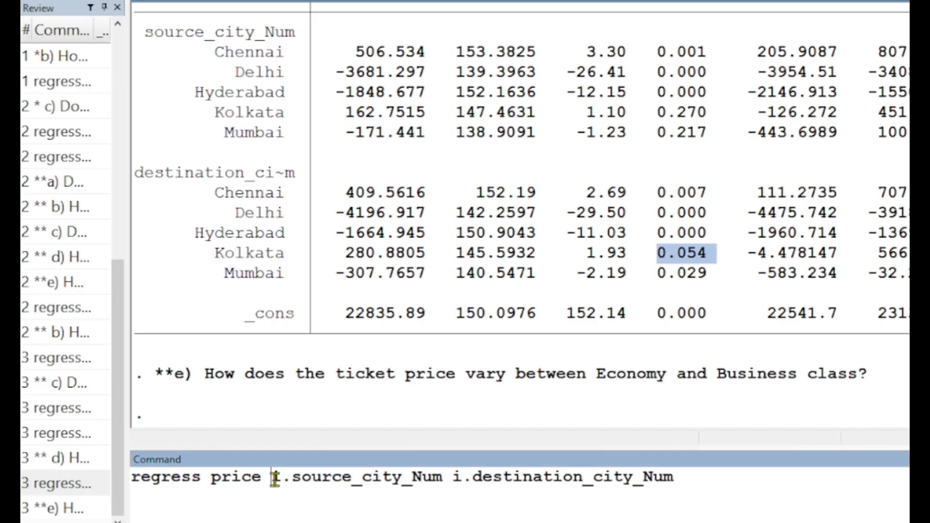
{"action": "left_click_drag", "start_coordinate": [275, 480], "coordinate": [380, 477]}
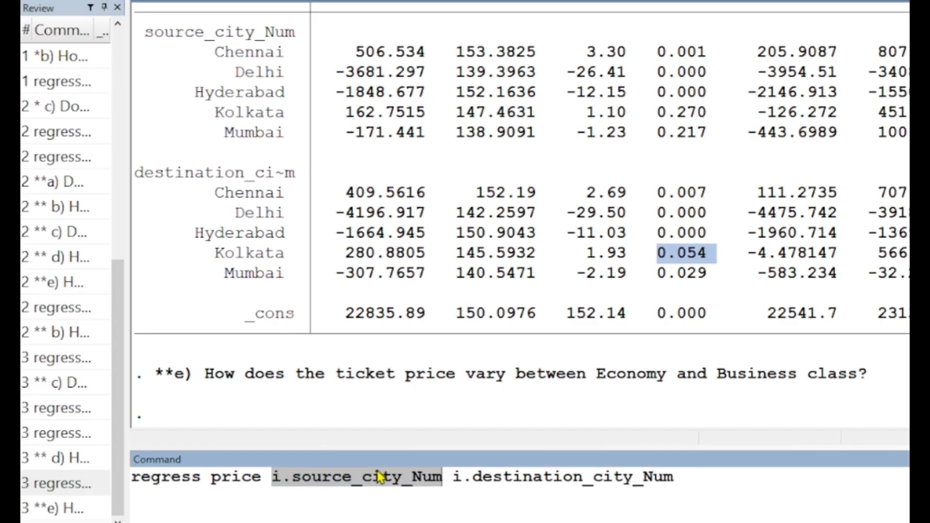
{"action": "left_click", "coordinate": [326, 478]}
{"action": "left_click_drag", "start_coordinate": [393, 478], "coordinate": [623, 475]}
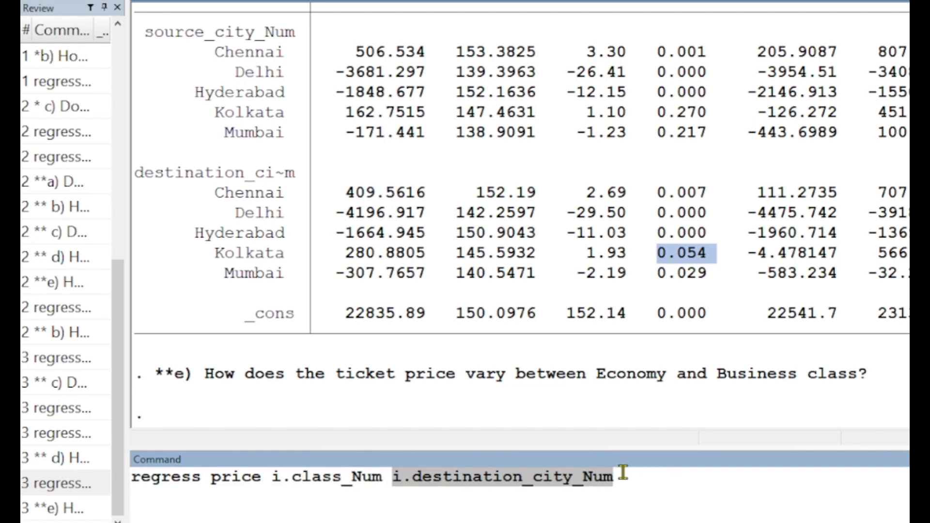
{"action": "key", "text": "BackSpace"}
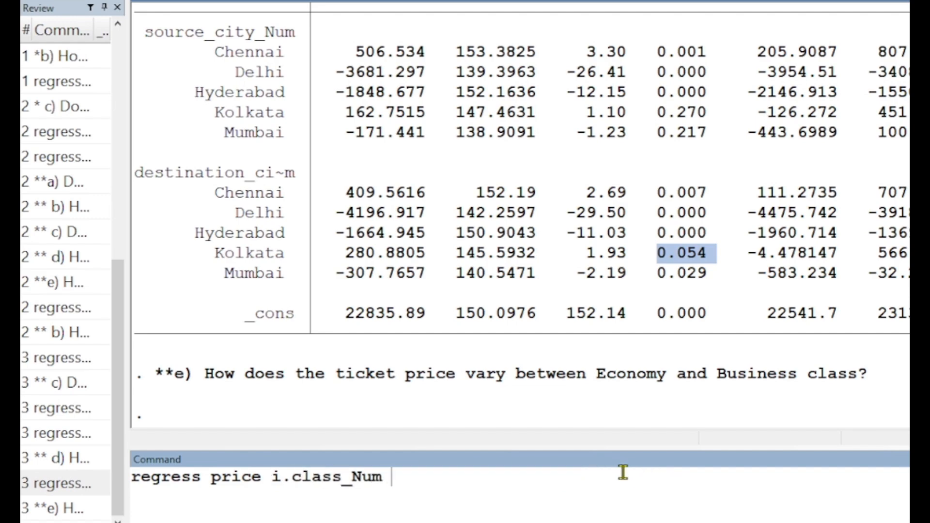
{"action": "key", "text": "Return"}
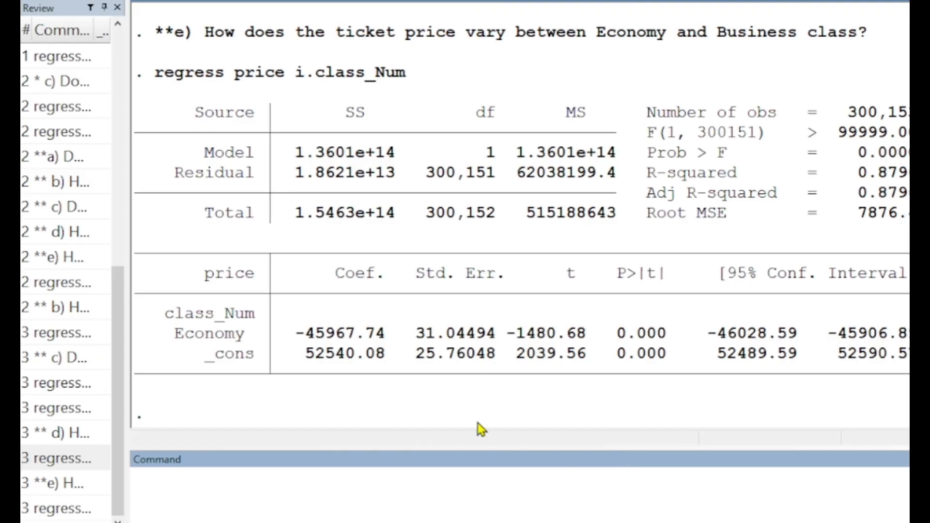
Step: Examine the Economy coefficient in the class_Num regression output
{"action": "left_click_drag", "start_coordinate": [286, 334], "coordinate": [386, 338]}
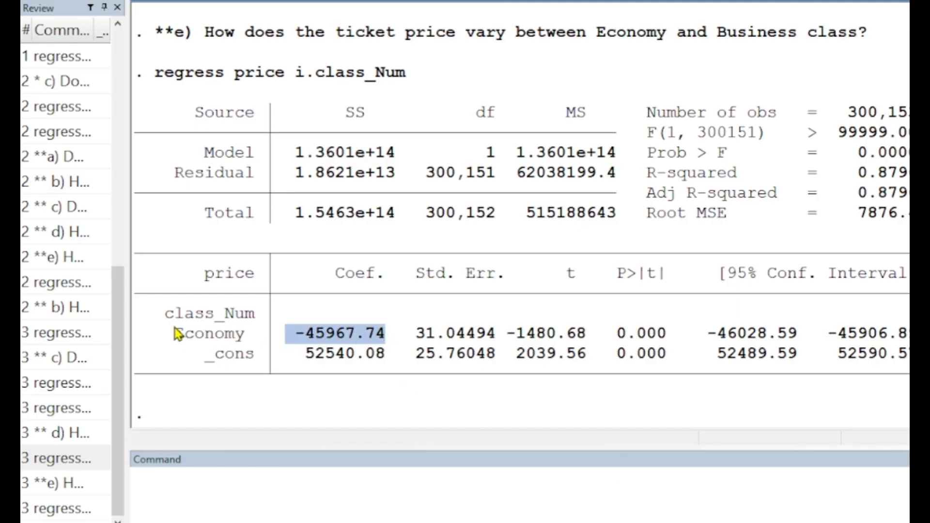
{"action": "left_click_drag", "start_coordinate": [177, 333], "coordinate": [383, 338]}
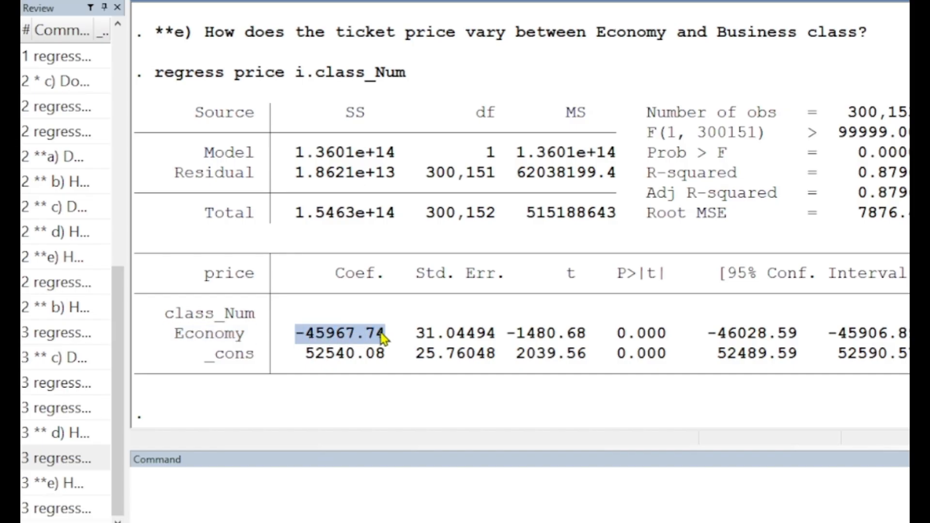